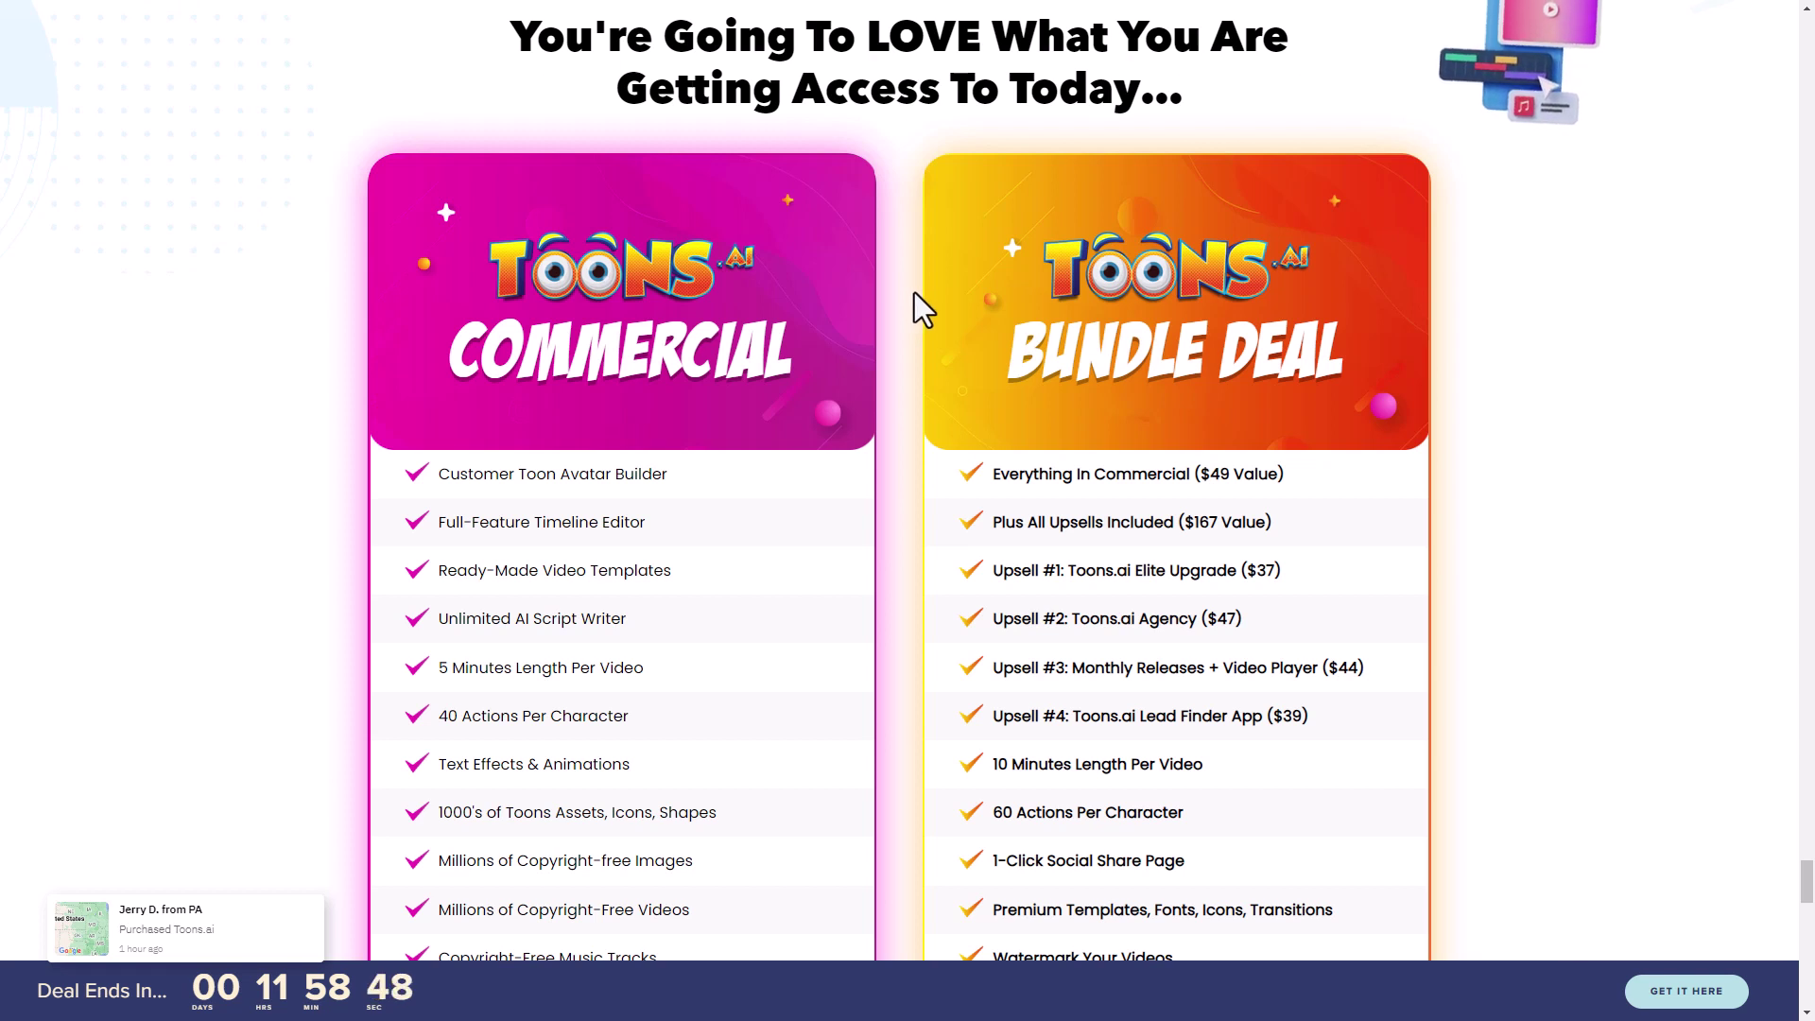
Review the feature lists and one-time prices of the Toons.ai Commercial and Bundle Deal plans.
scroll(915, 292, "down", 1)
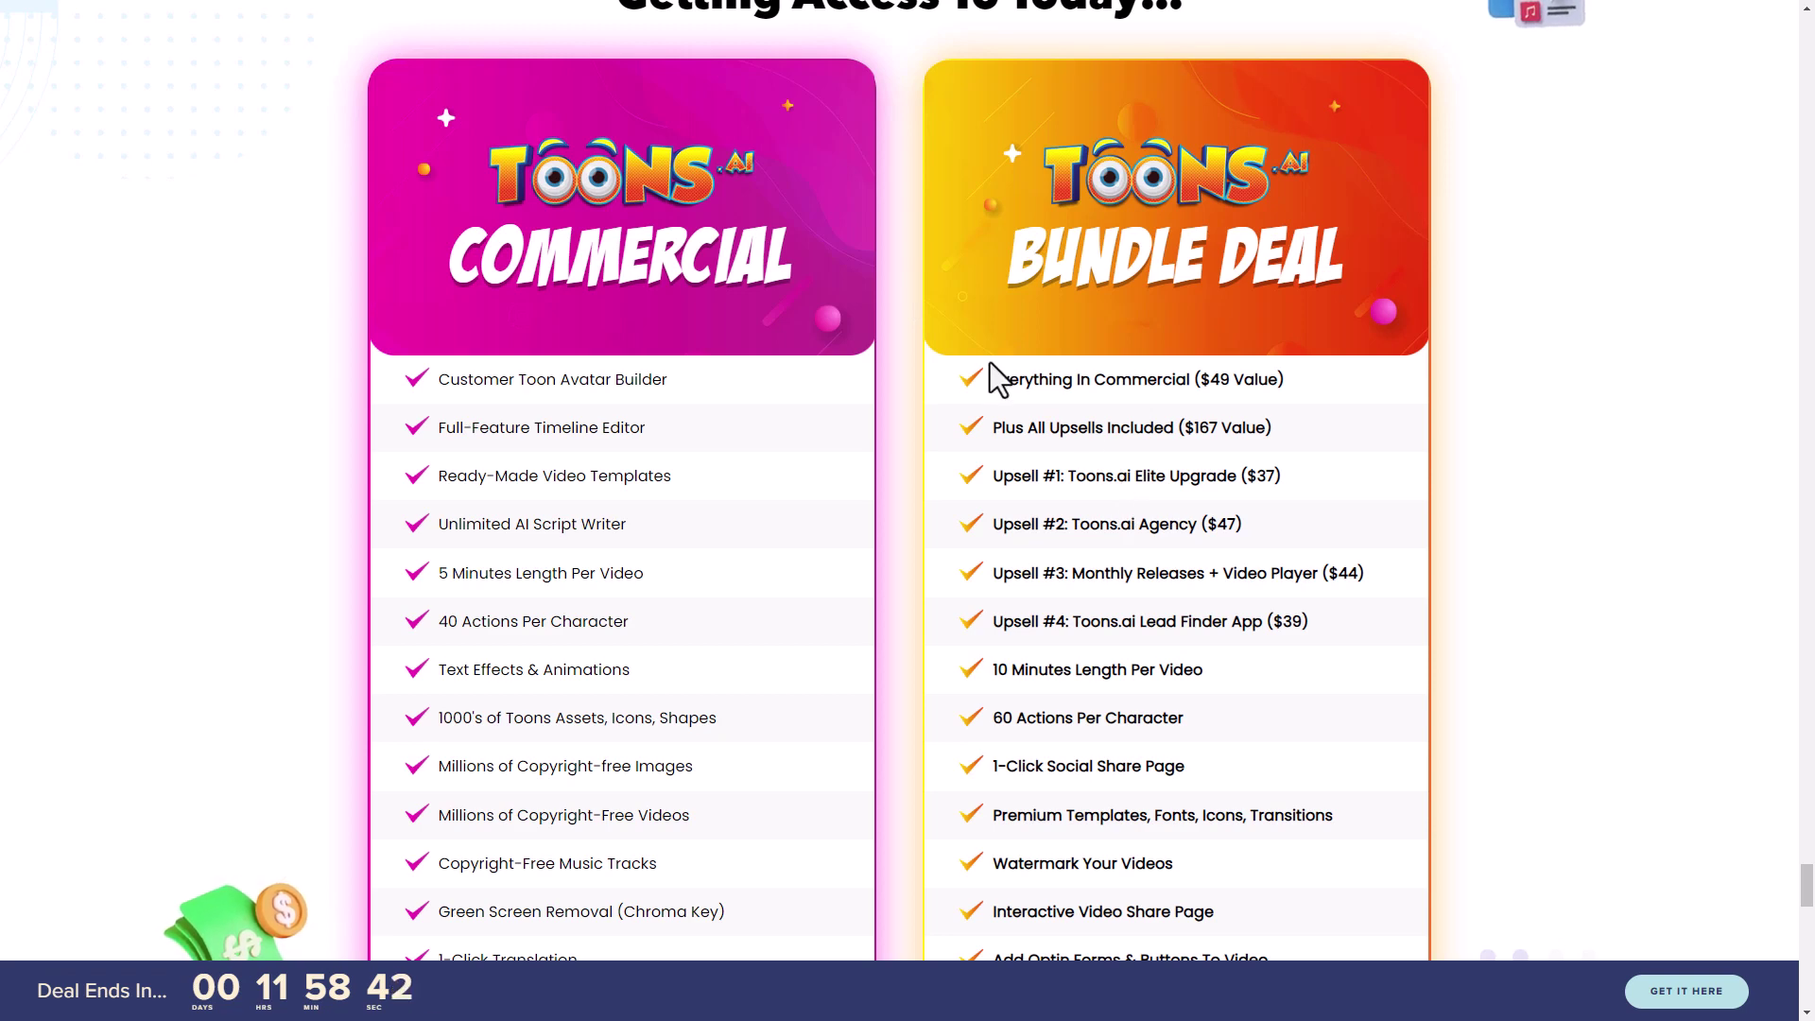
scroll(994, 379, "down", 7)
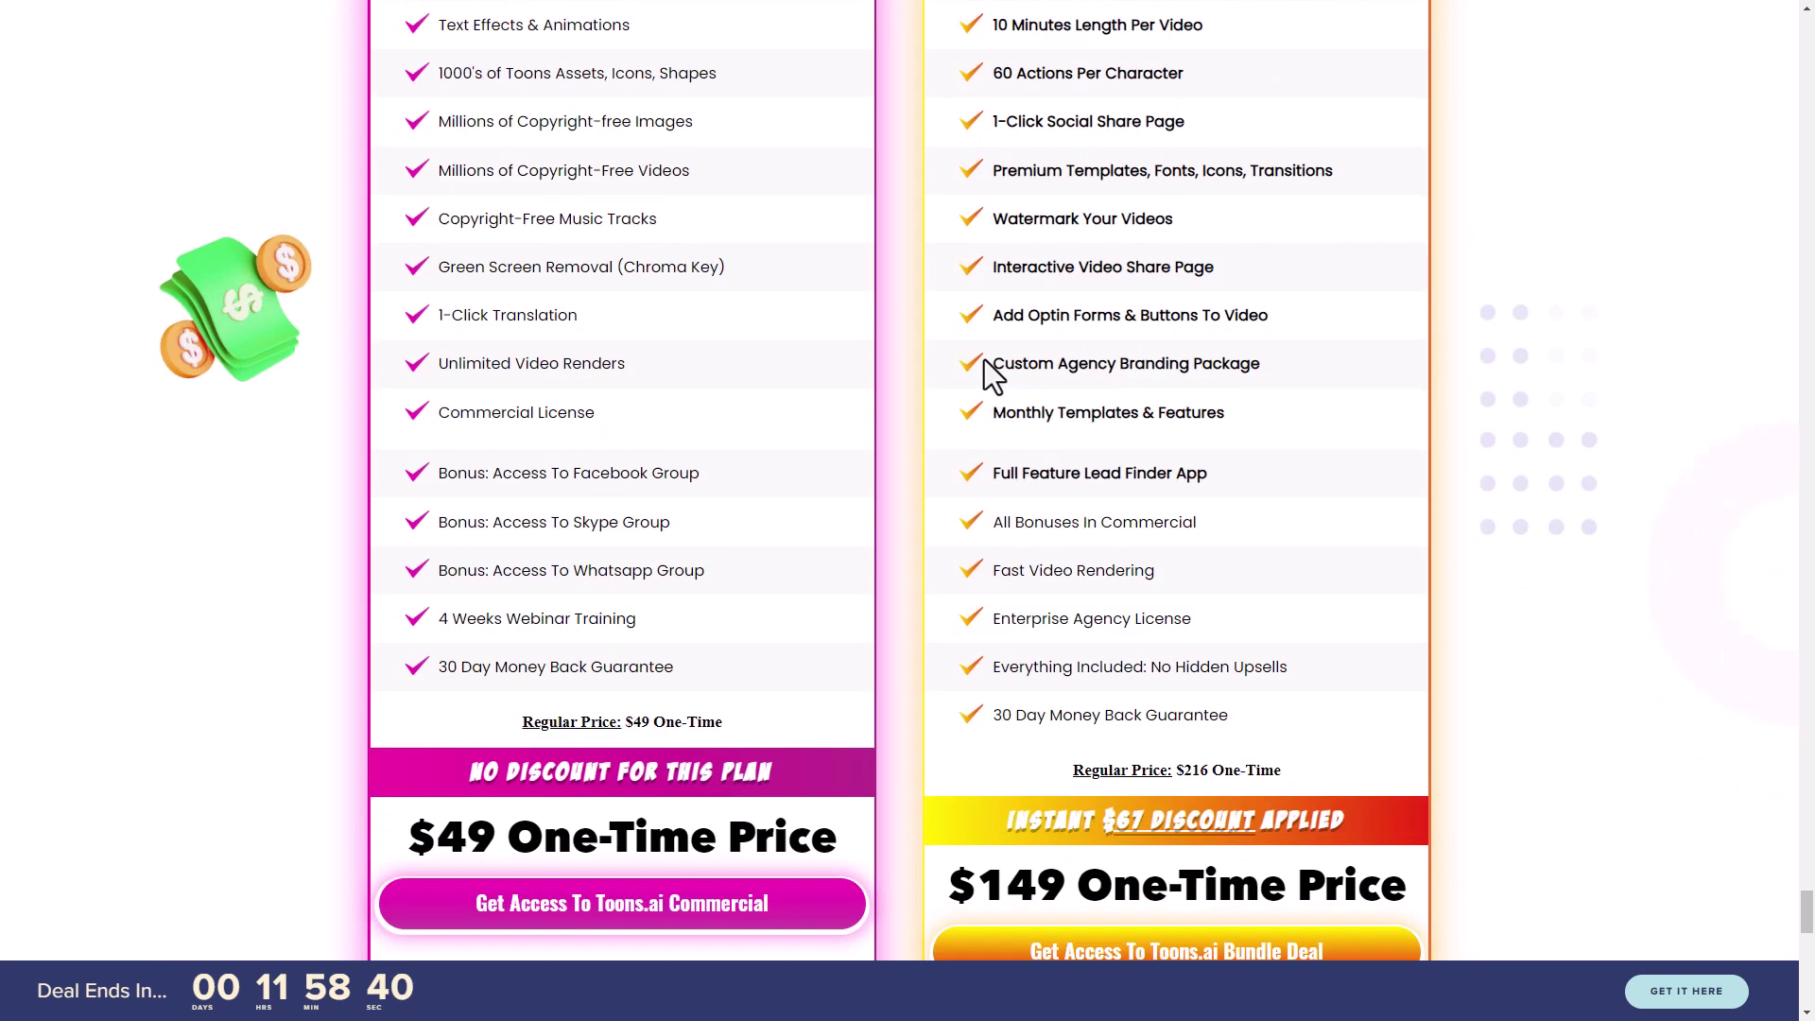
scroll(915, 484, "down", 1)
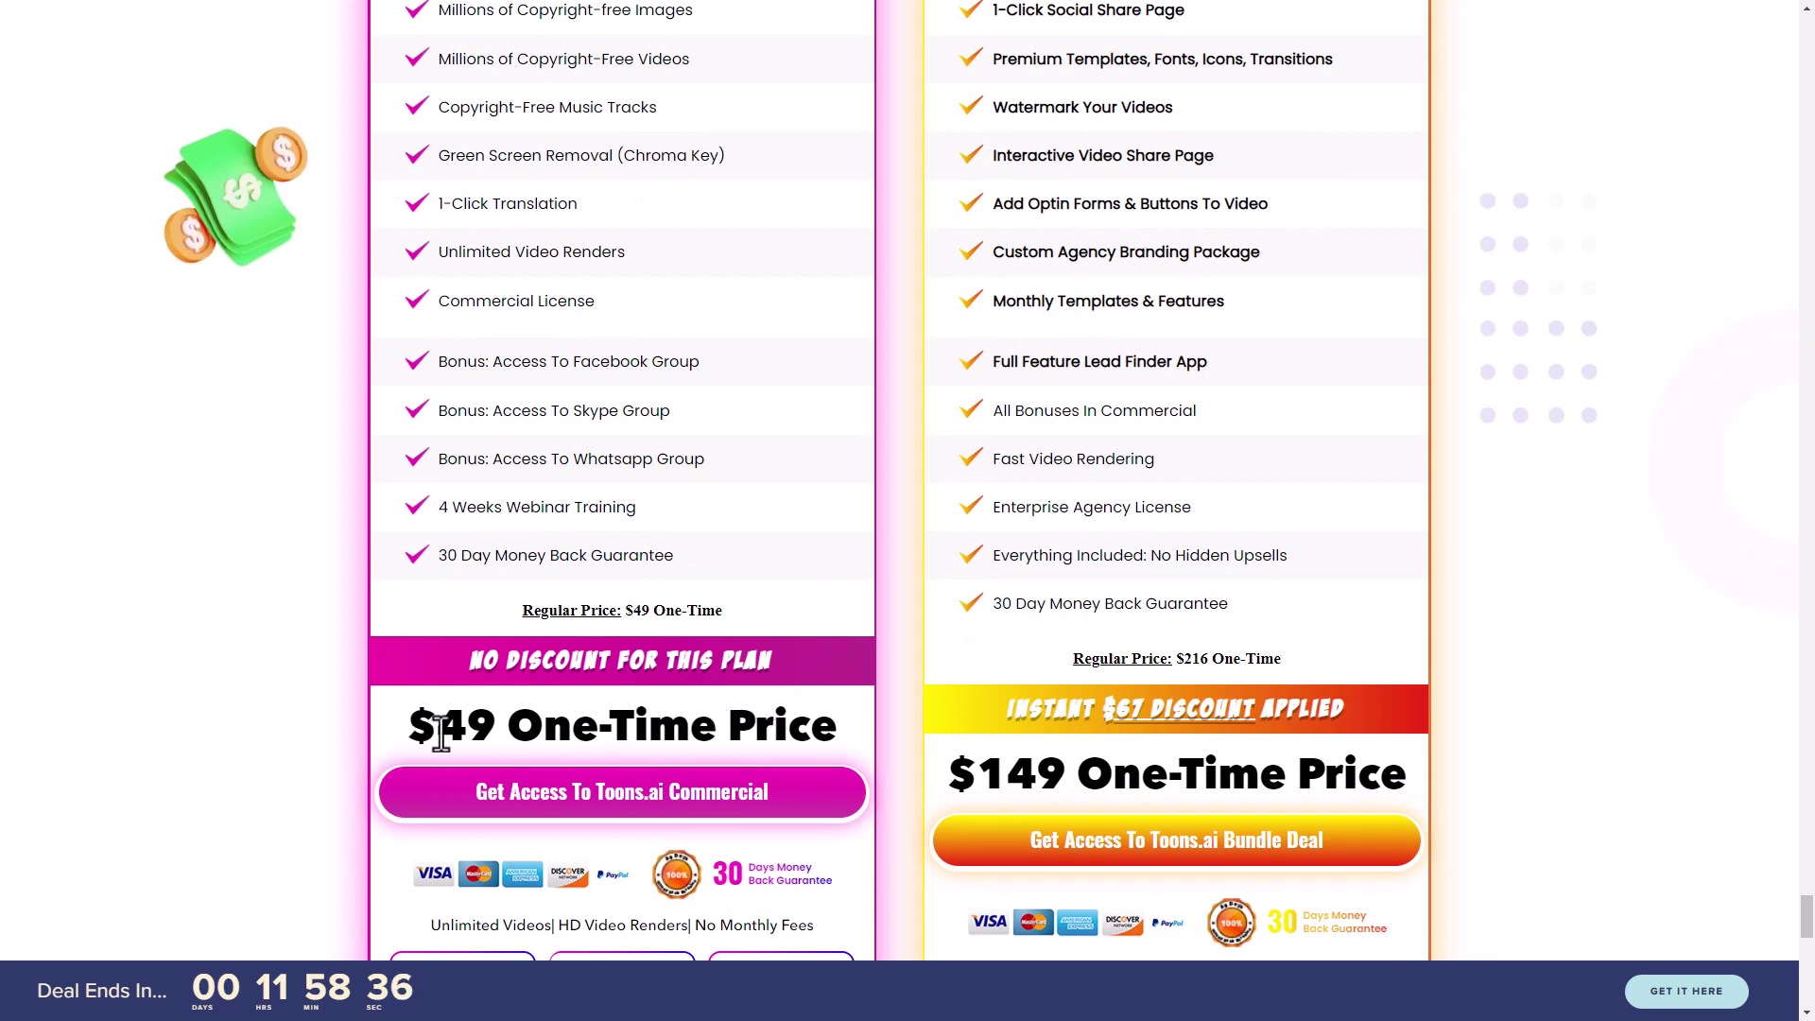
scroll(740, 734, "up", 7)
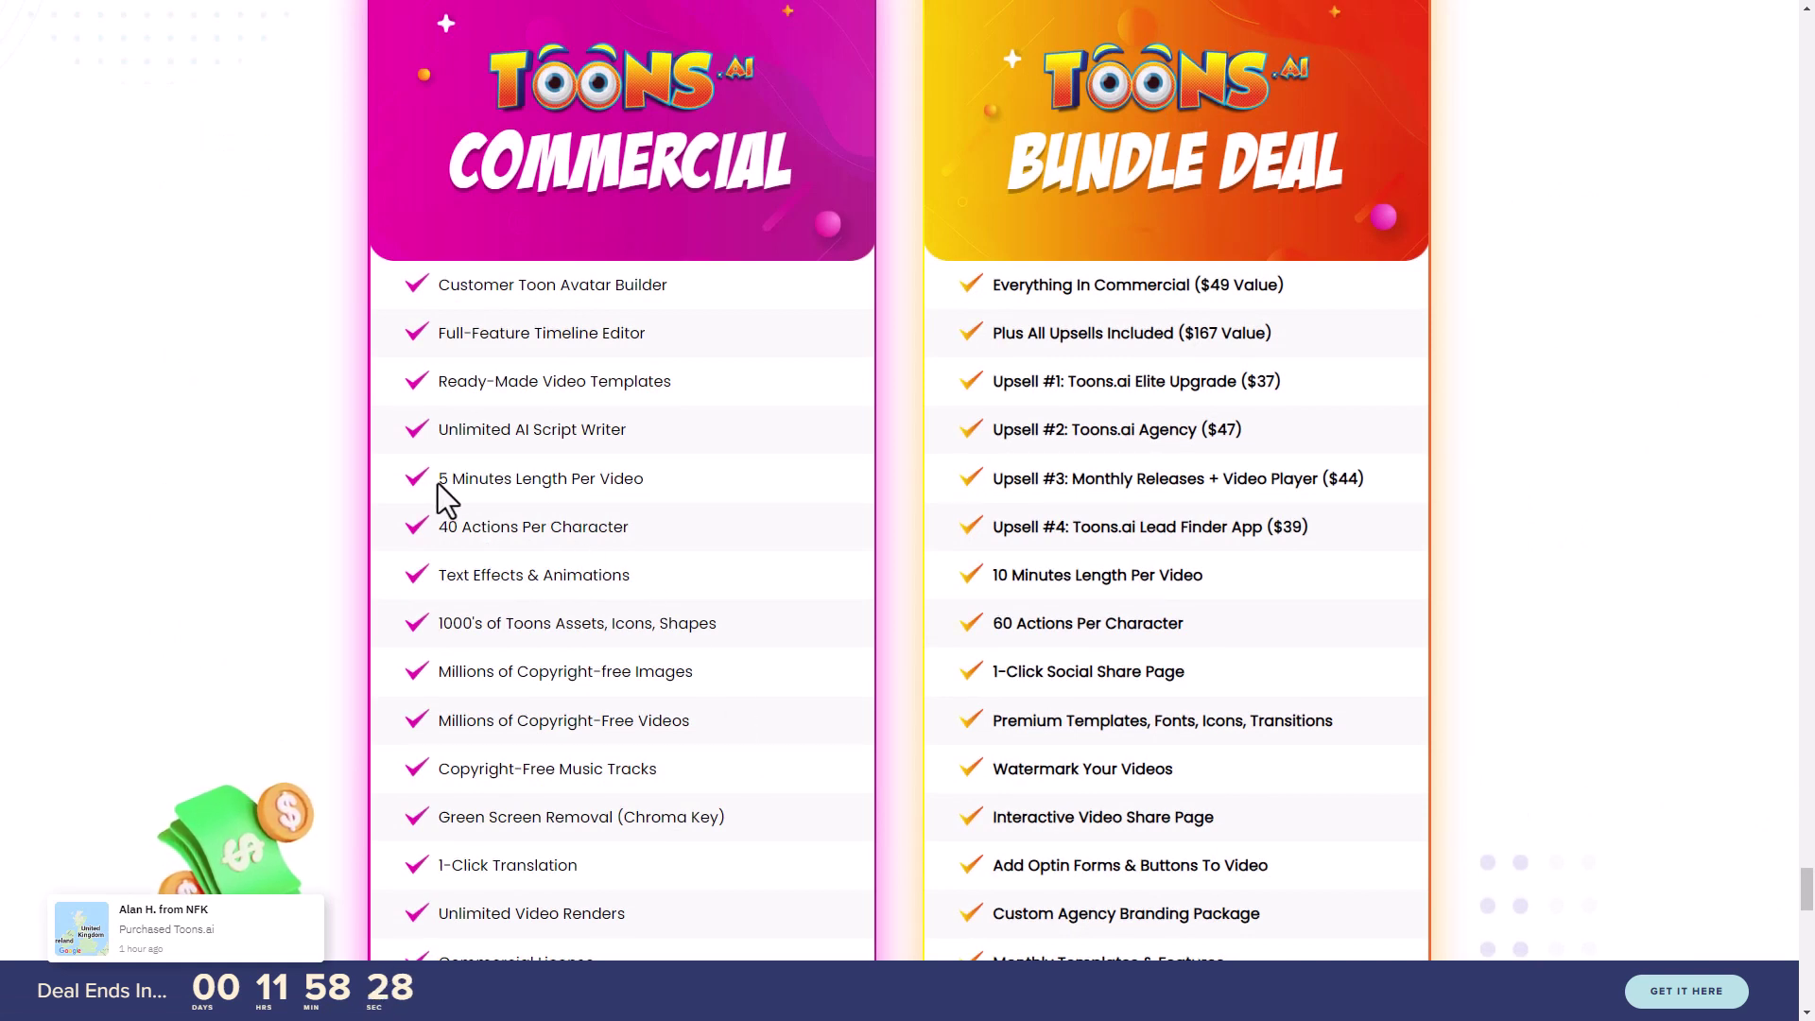
Compare the video length limits of both plans and check the Commercial plan's actions per character and other features.
left_click_drag(441, 478, 633, 480)
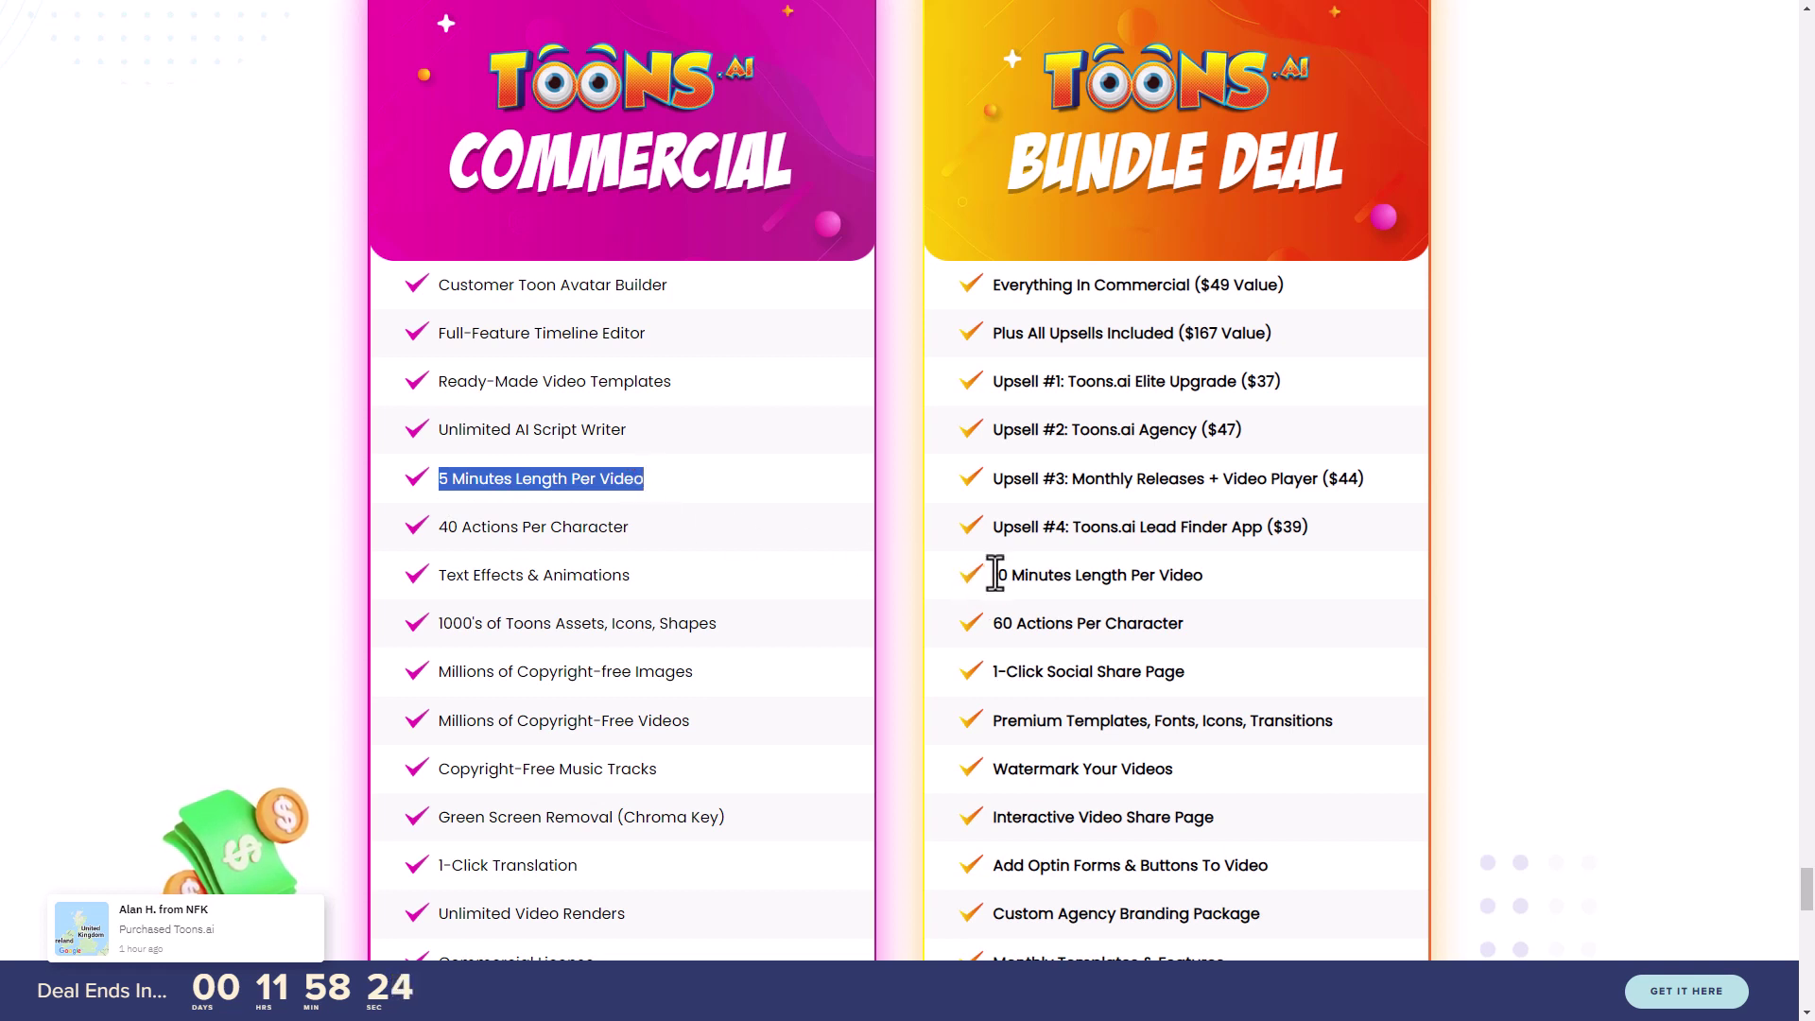
left_click_drag(991, 573, 1204, 576)
left_click_drag(440, 527, 612, 529)
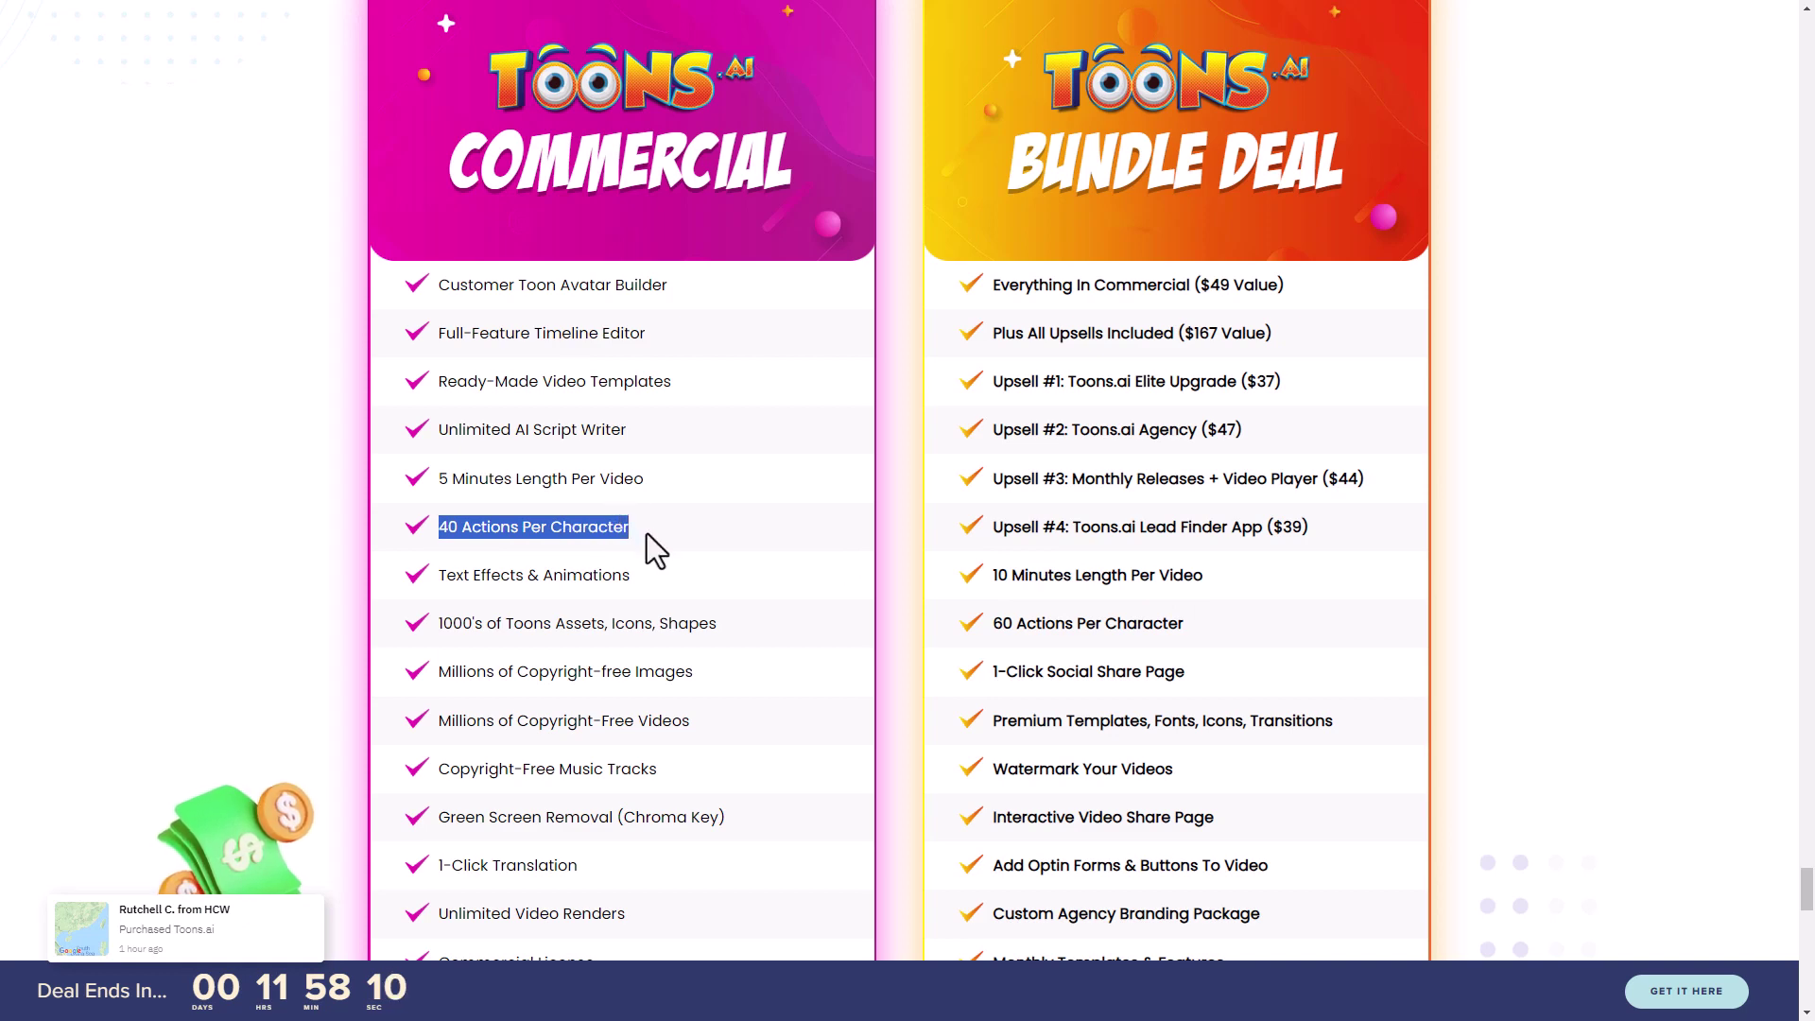
scroll(649, 535, "down", 3)
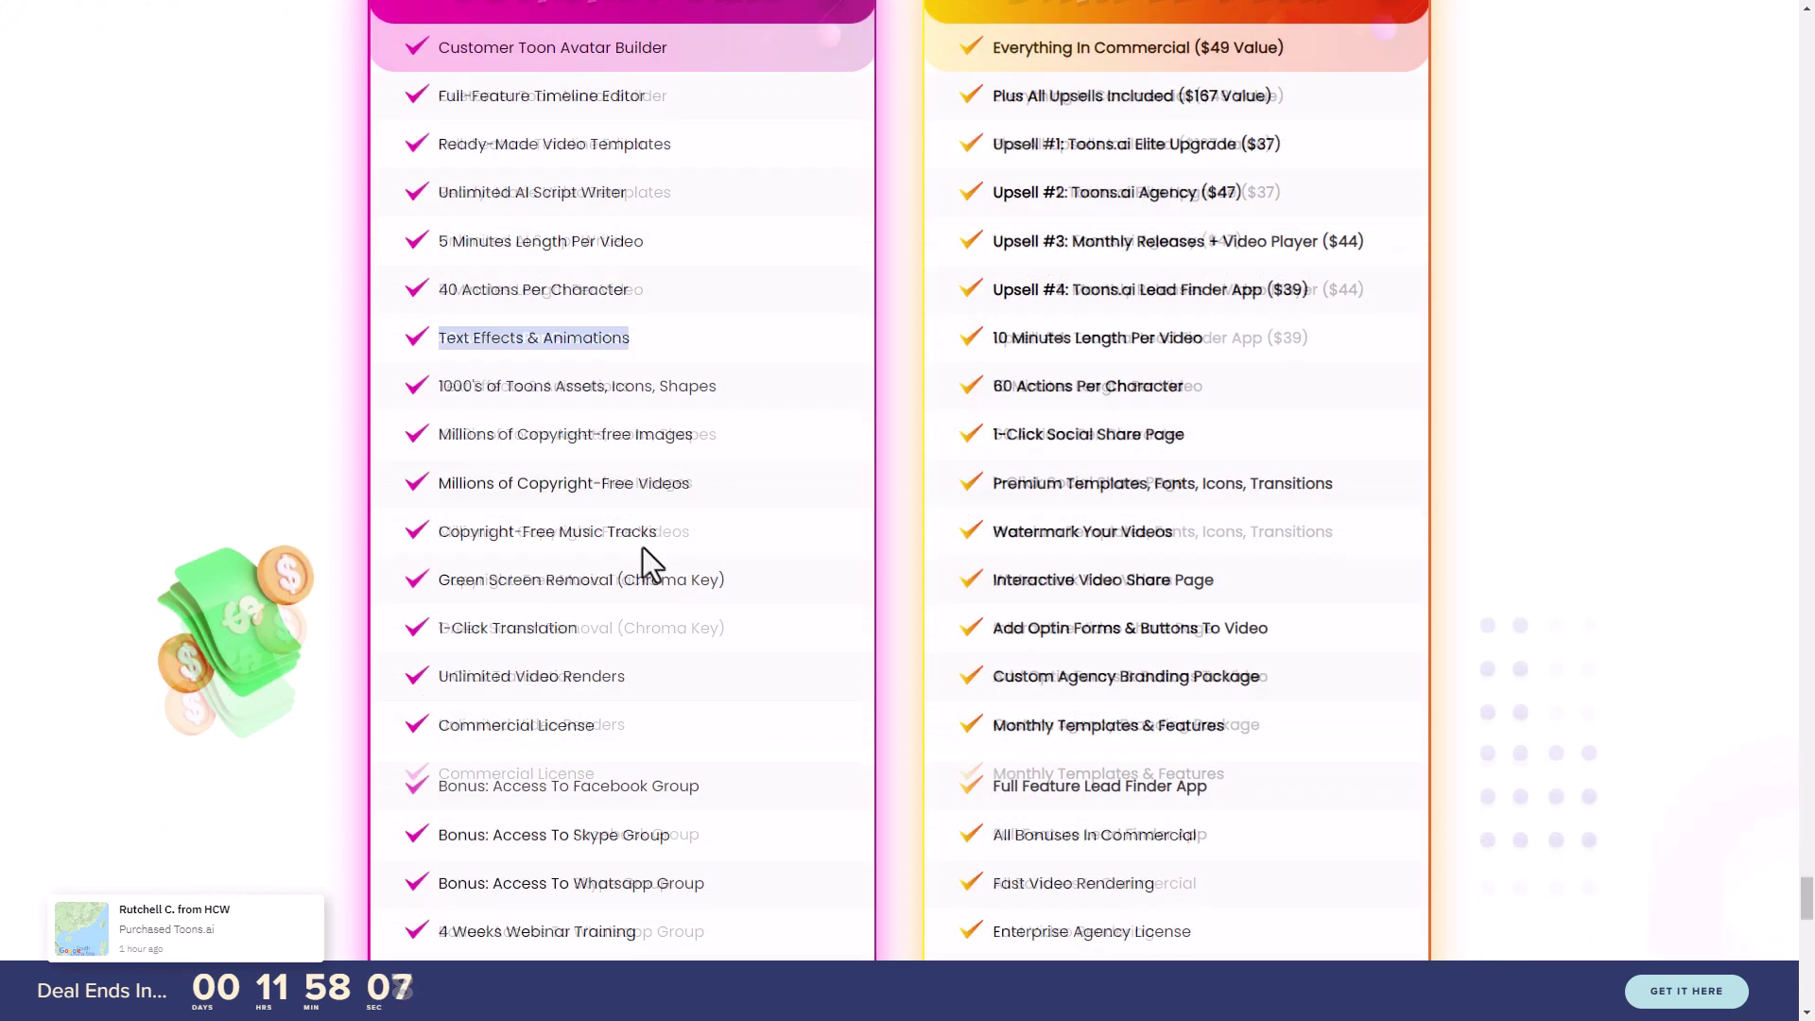
left_click(646, 525)
scroll(660, 628, "down", 2)
scroll(850, 624, "up", 4)
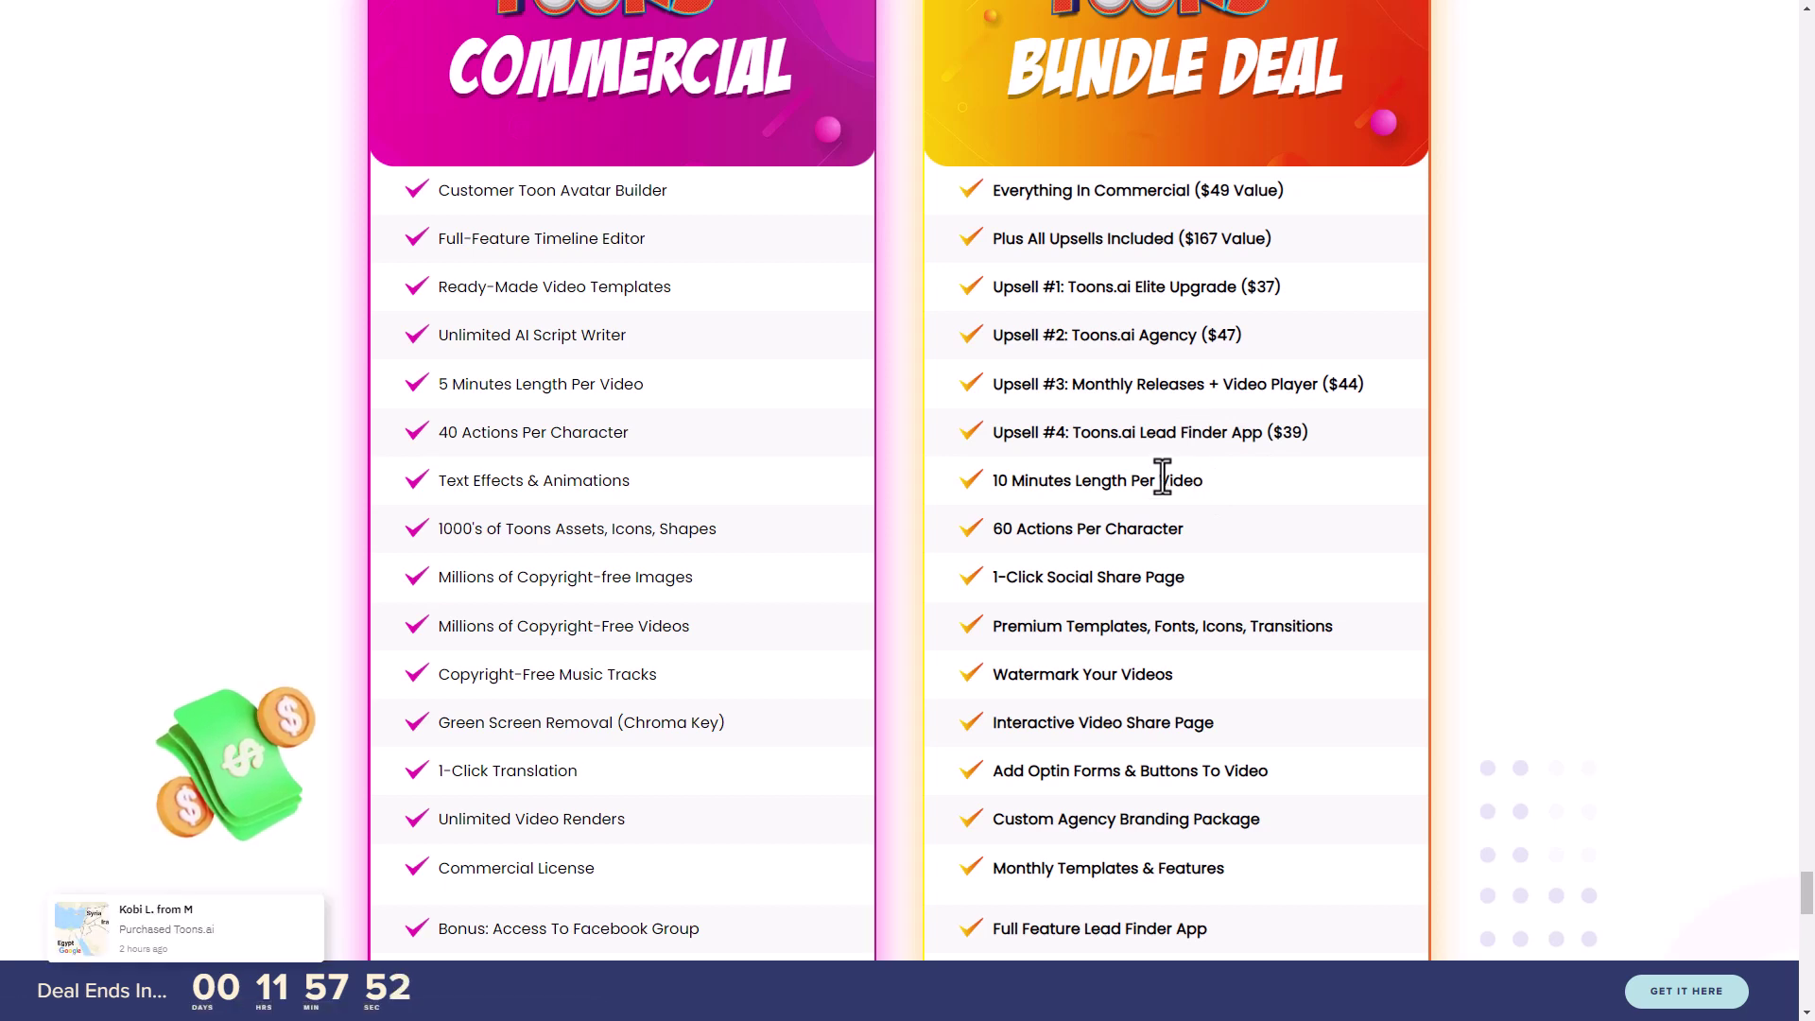
Check the Bundle Deal's remaining features, including fast video rendering, and the money back guarantee of both plans.
scroll(1161, 477, "down", 2)
scroll(1161, 477, "down", 2)
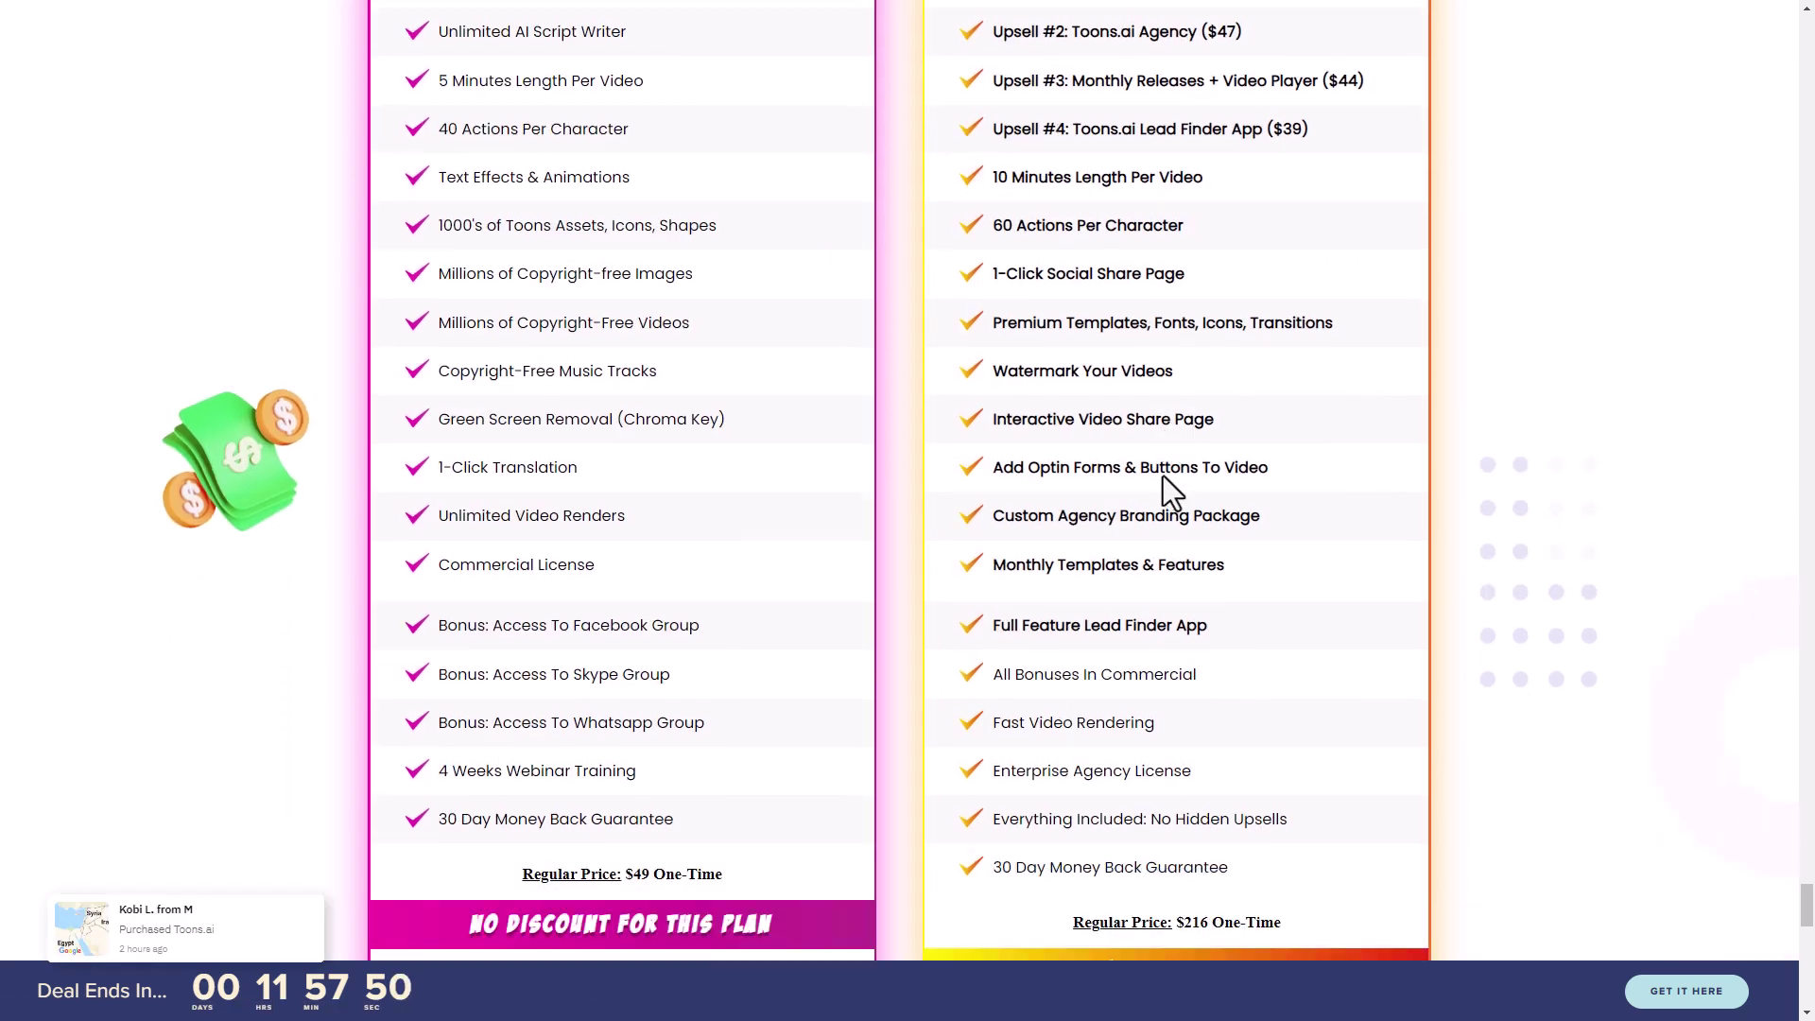
left_click_drag(991, 646, 1155, 648)
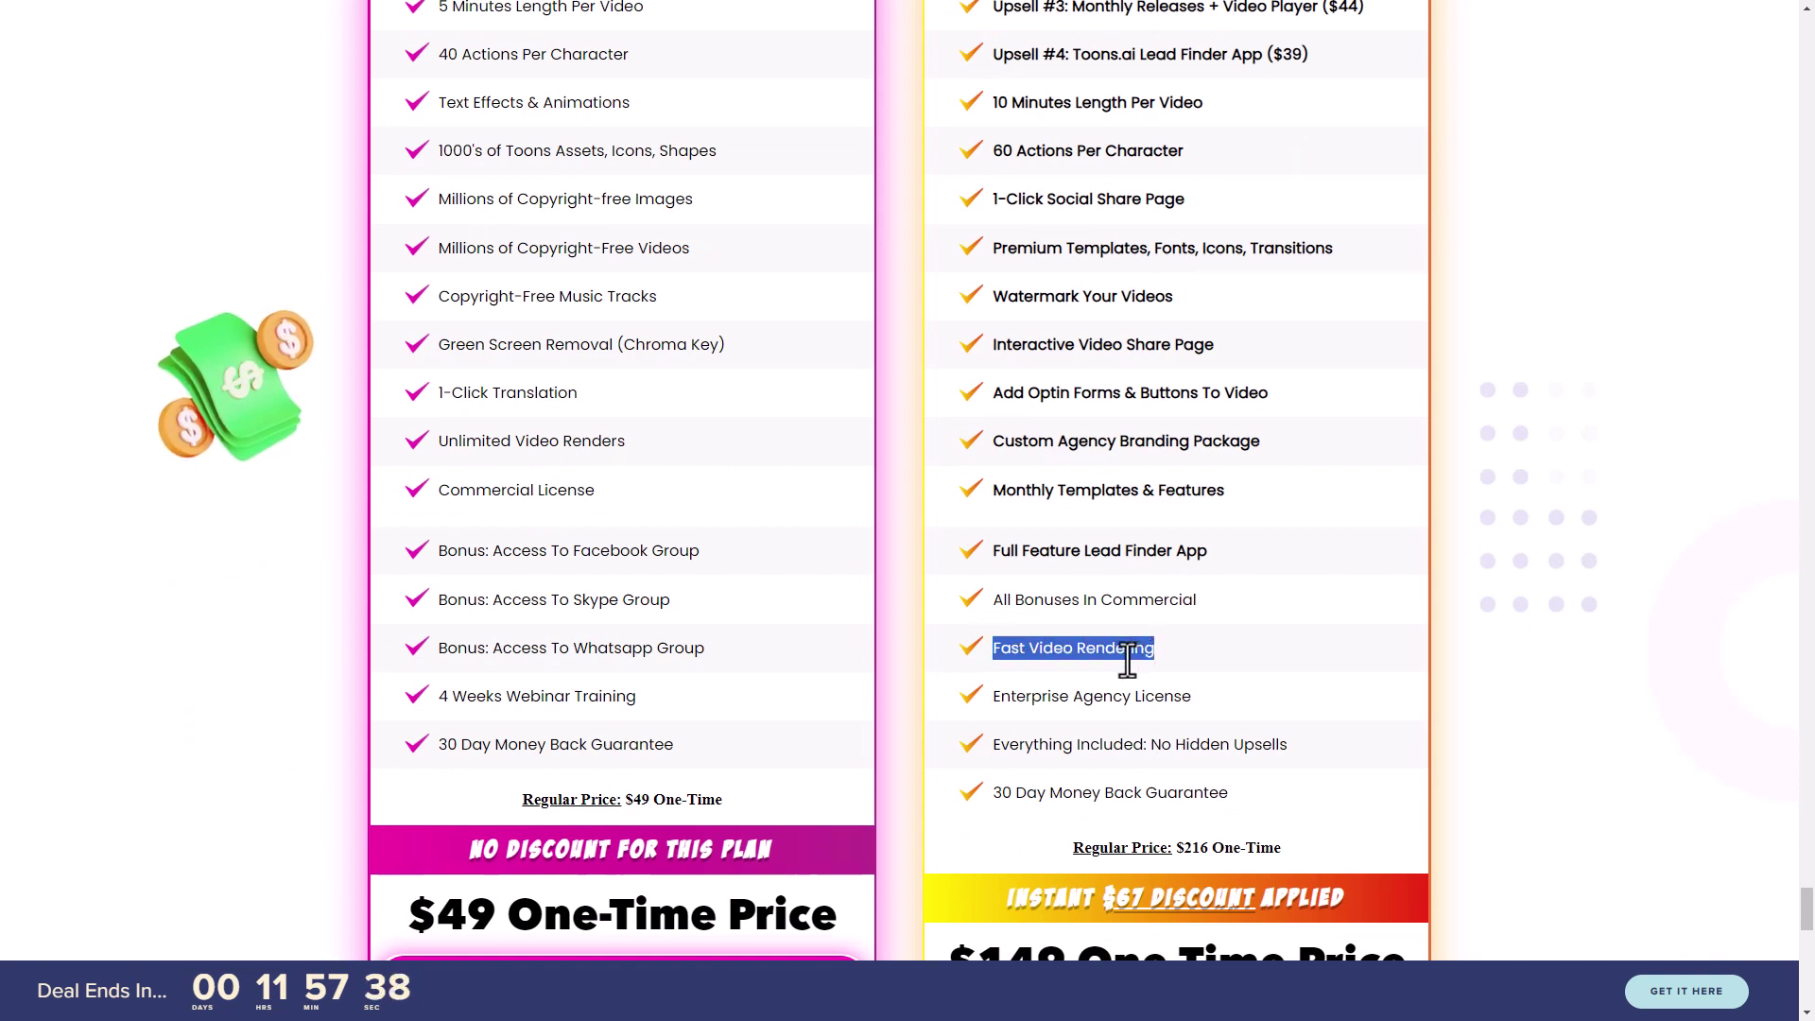
left_click_drag(1229, 798, 991, 807)
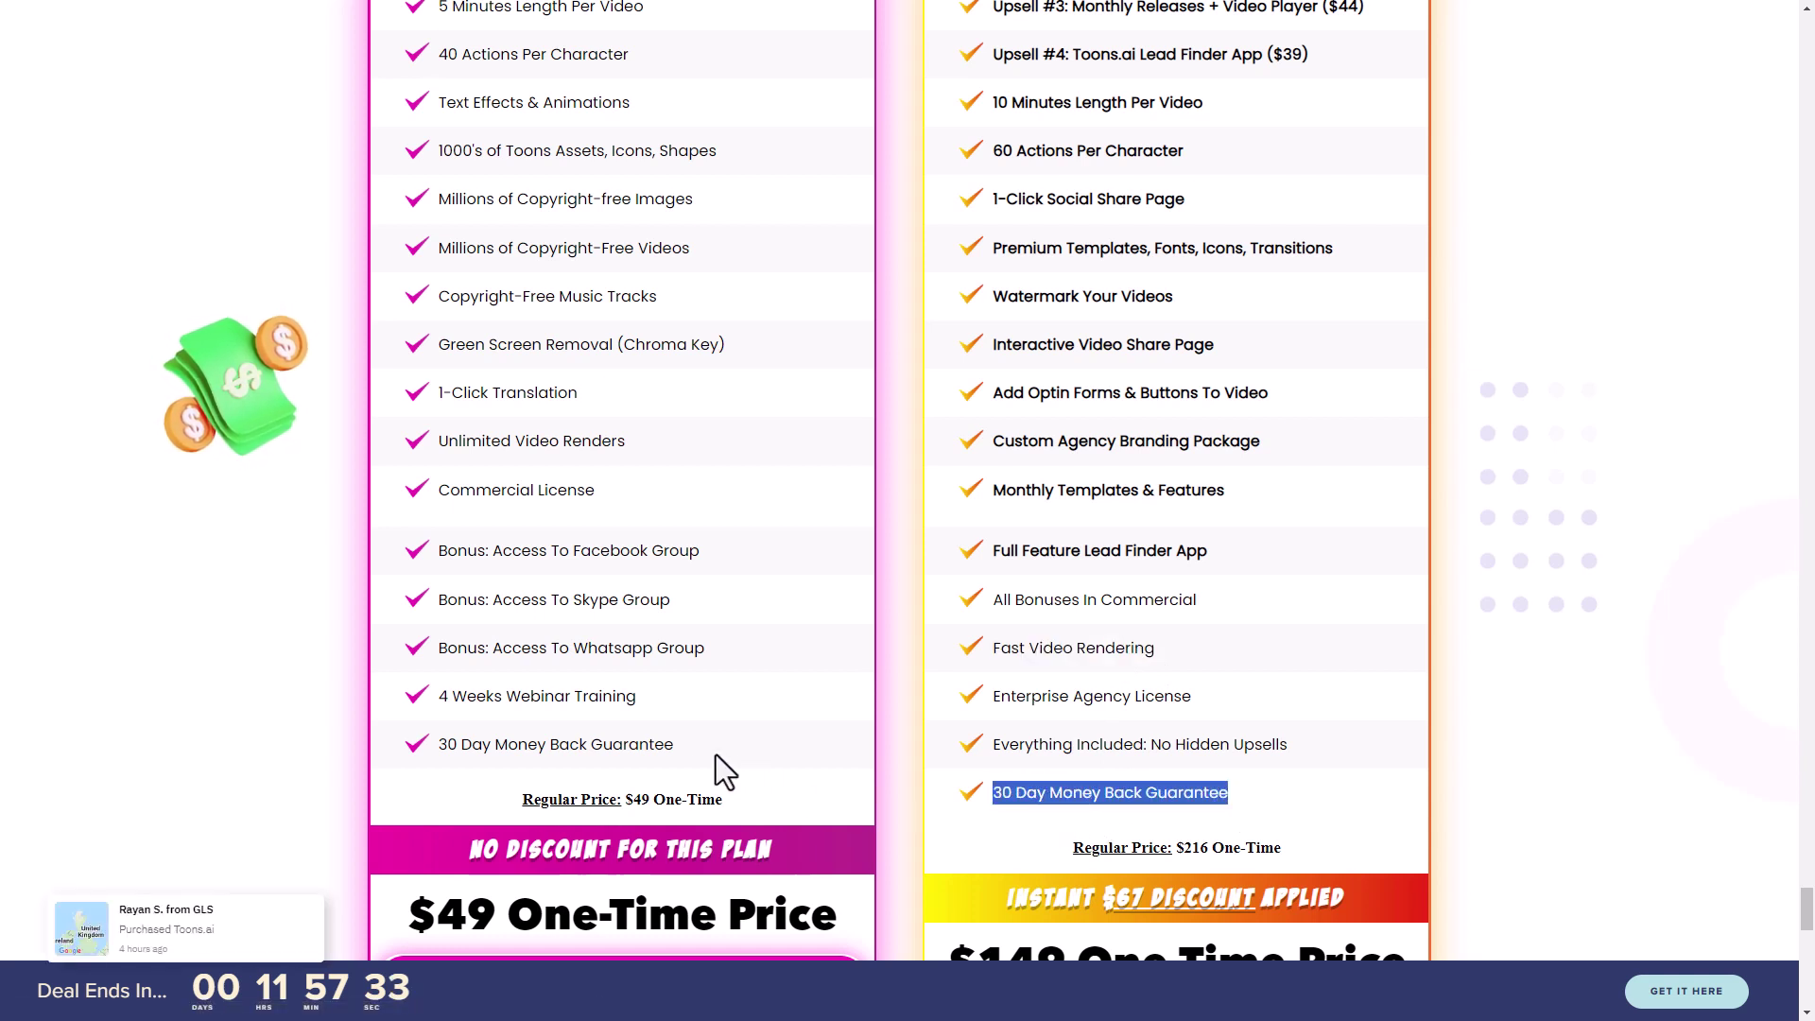
left_click_drag(746, 744, 441, 764)
left_click(492, 744)
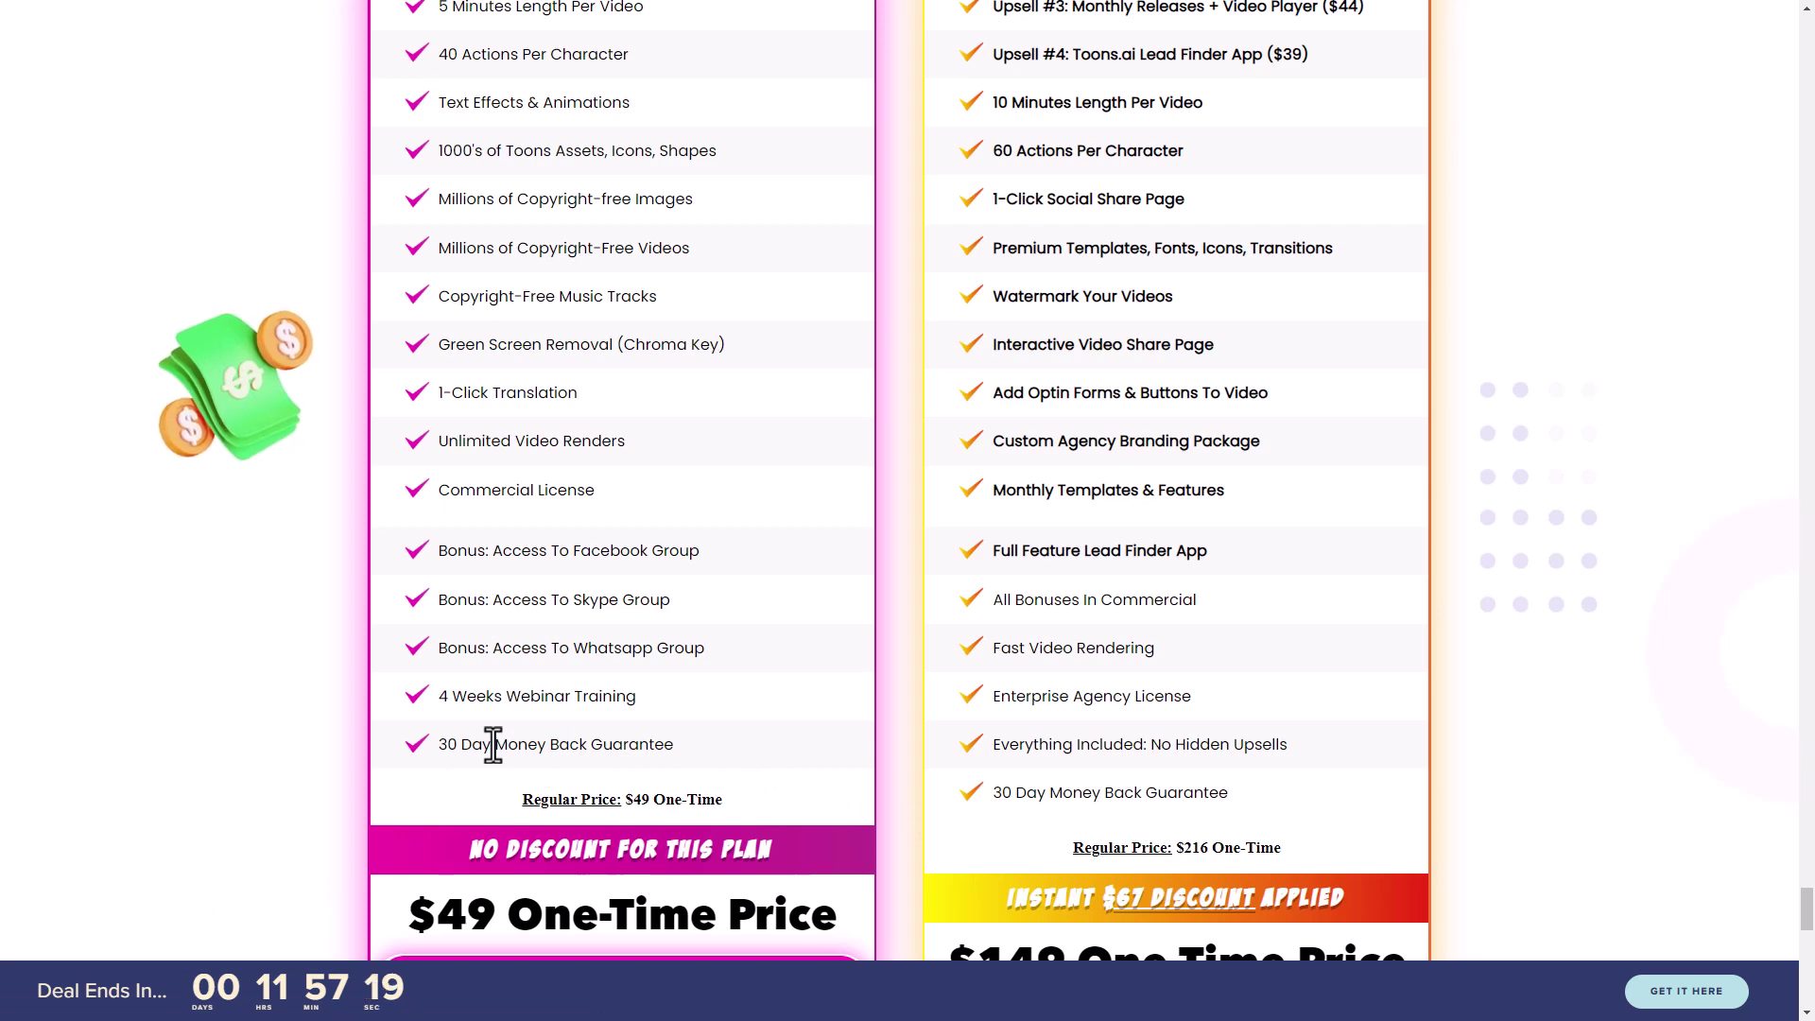
scroll(1086, 643, "up", 10)
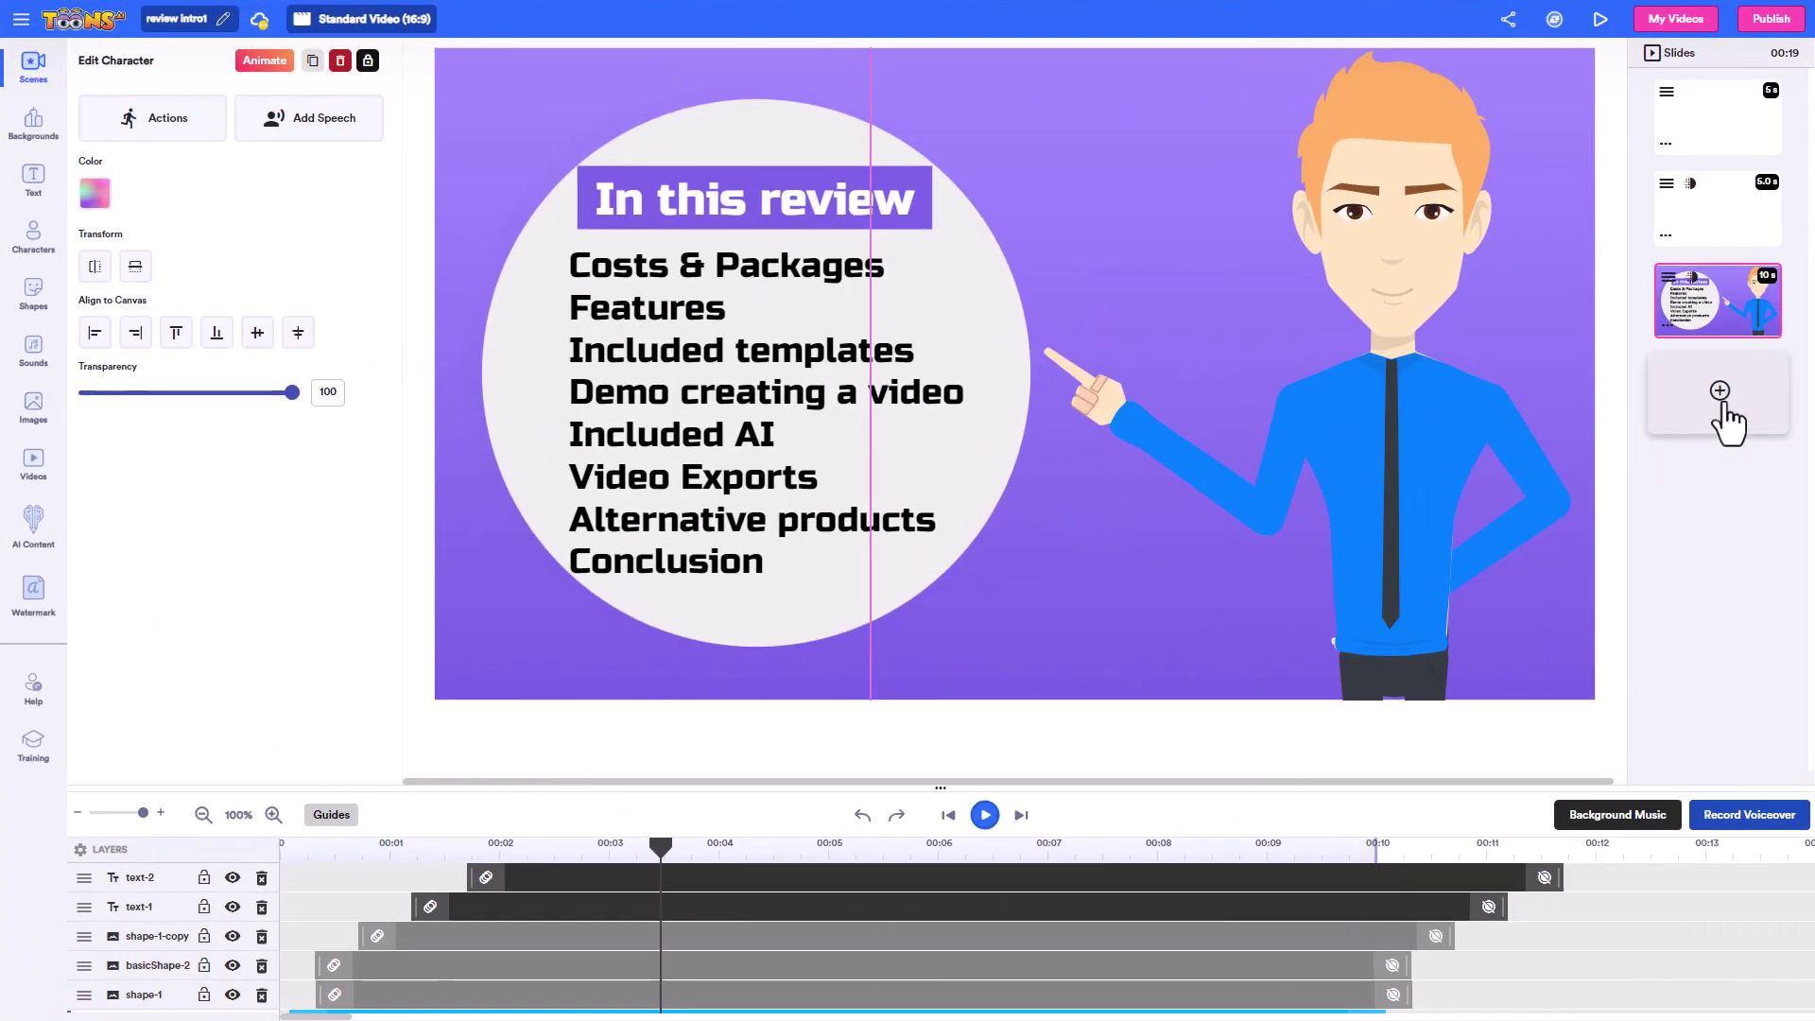
Add a blank slide after the last slide of the review video and browse the Presentation scenes for it.
left_click(1720, 393)
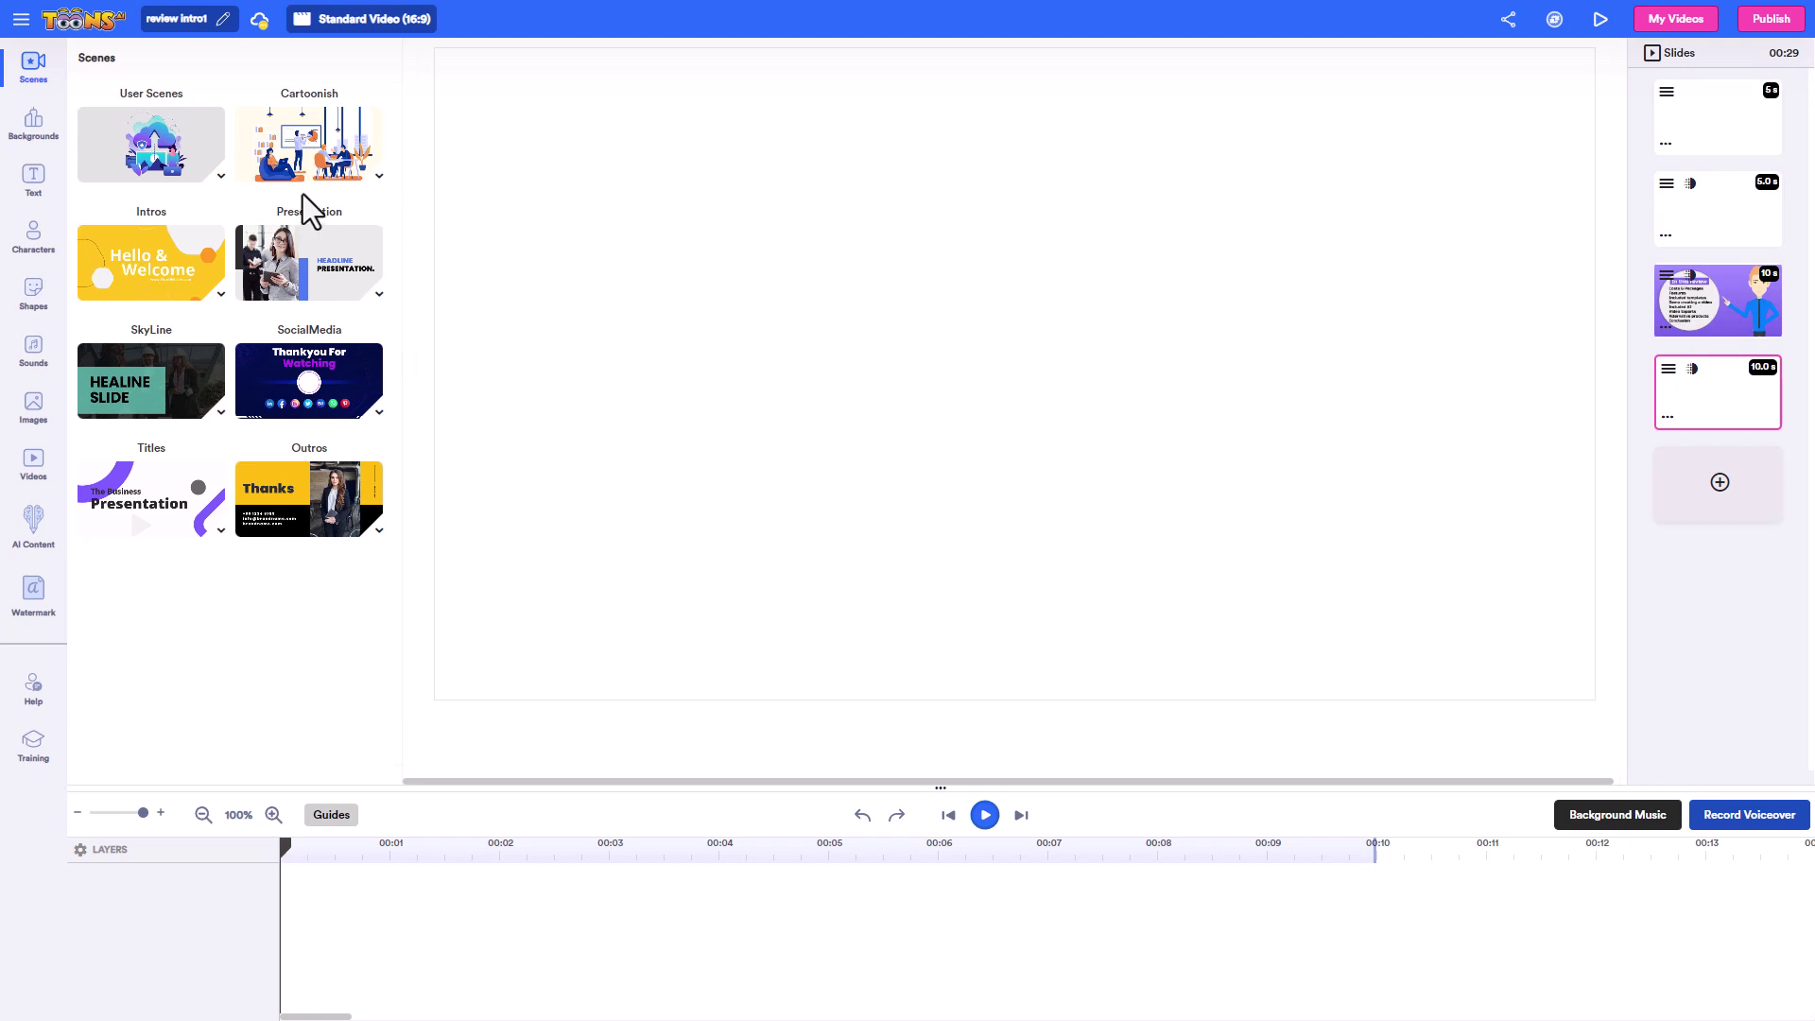
left_click(336, 264)
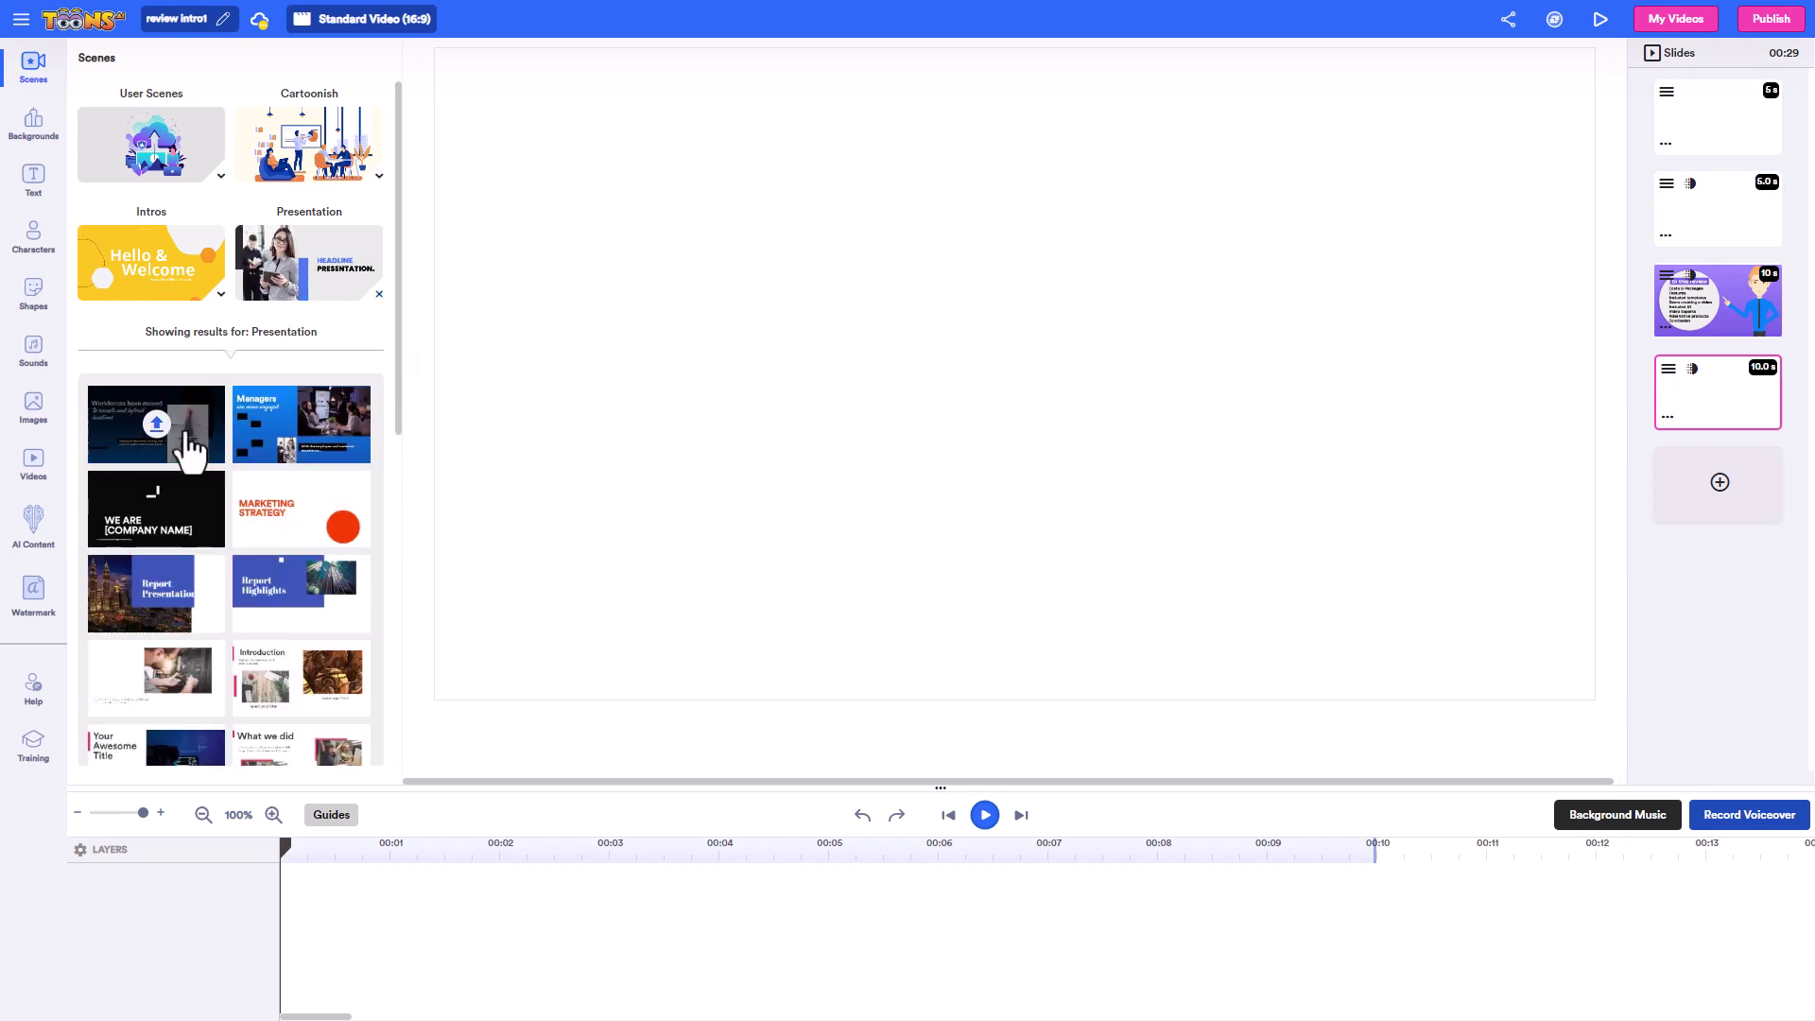
scroll(251, 567, "down", 7)
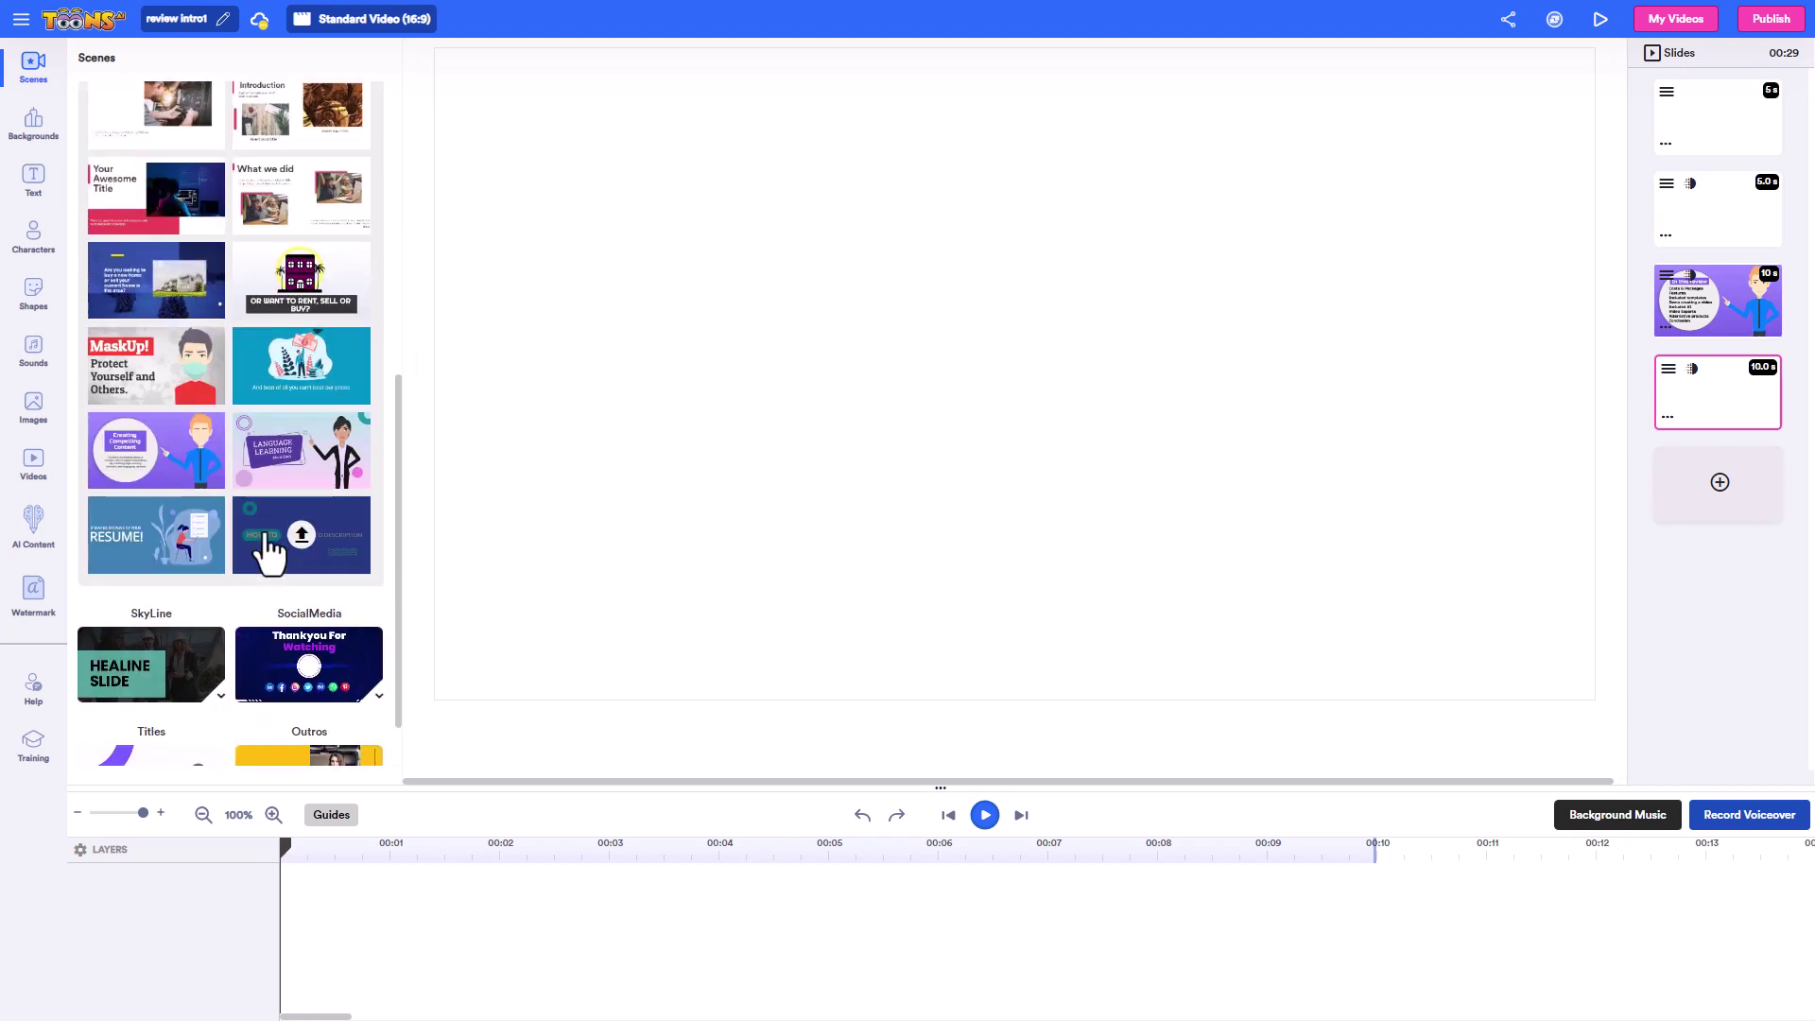
scroll(227, 484, "up", 5)
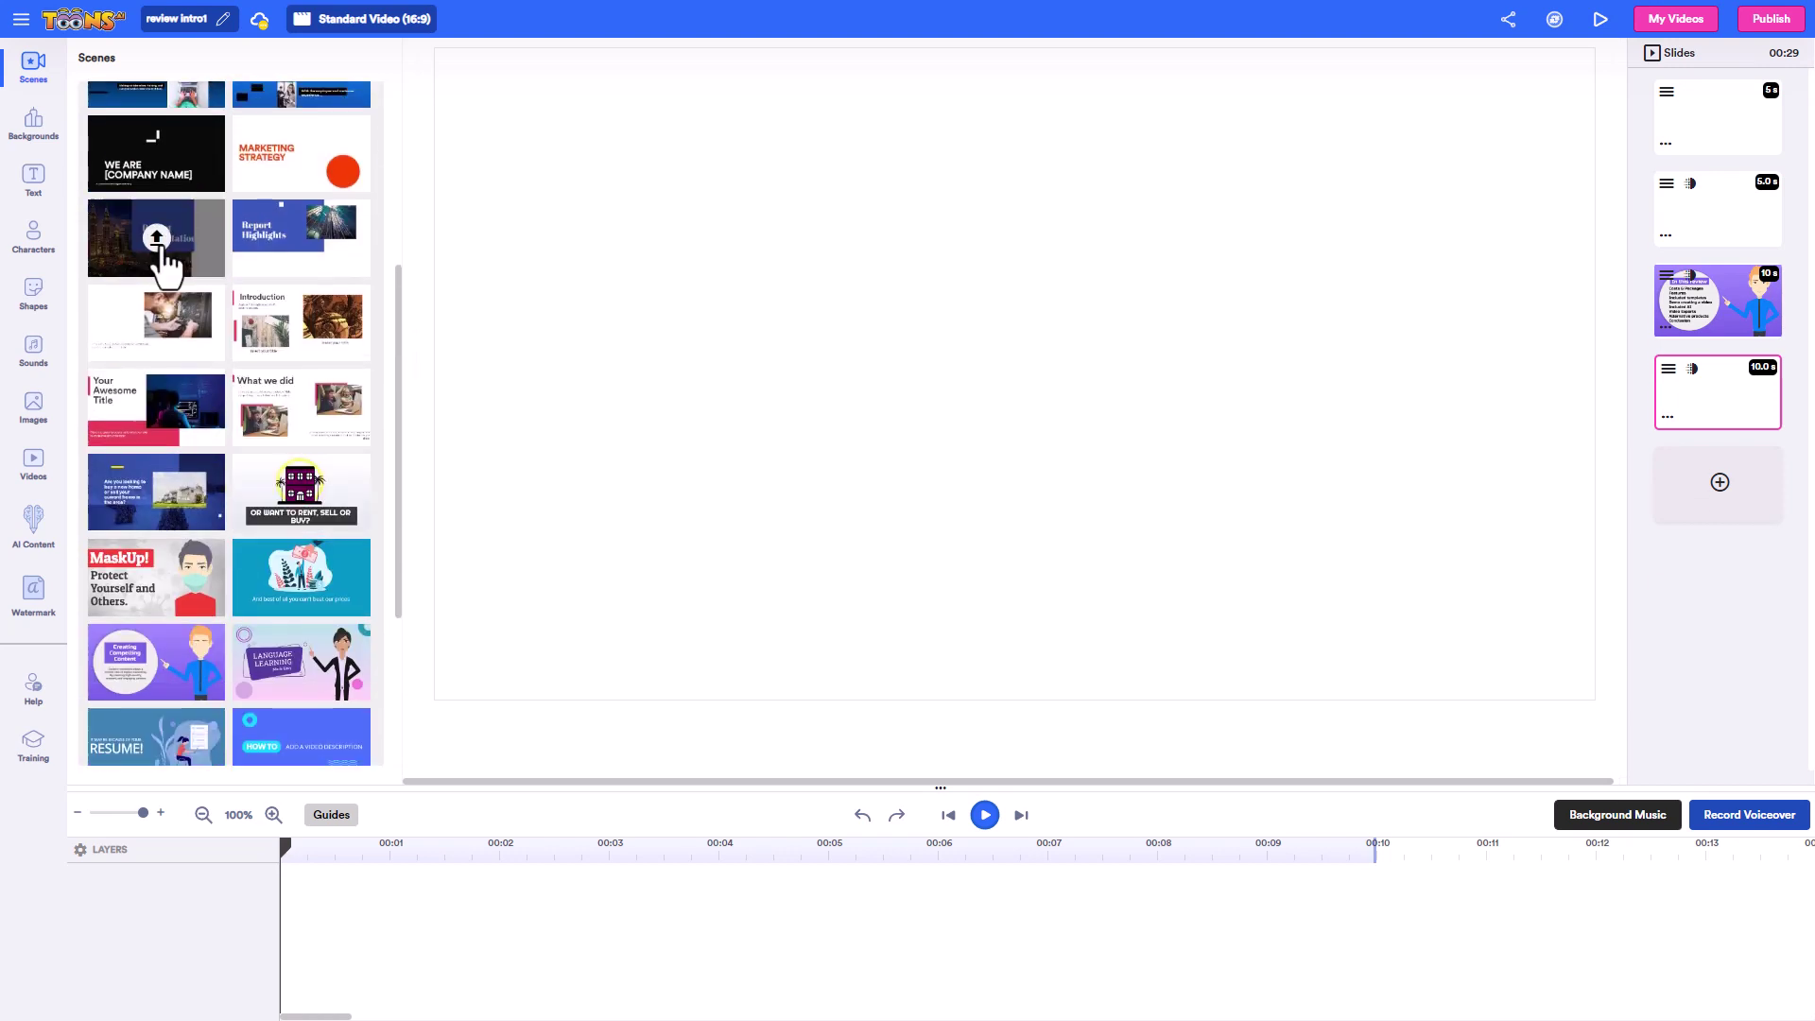
scroll(303, 519, "up", 3)
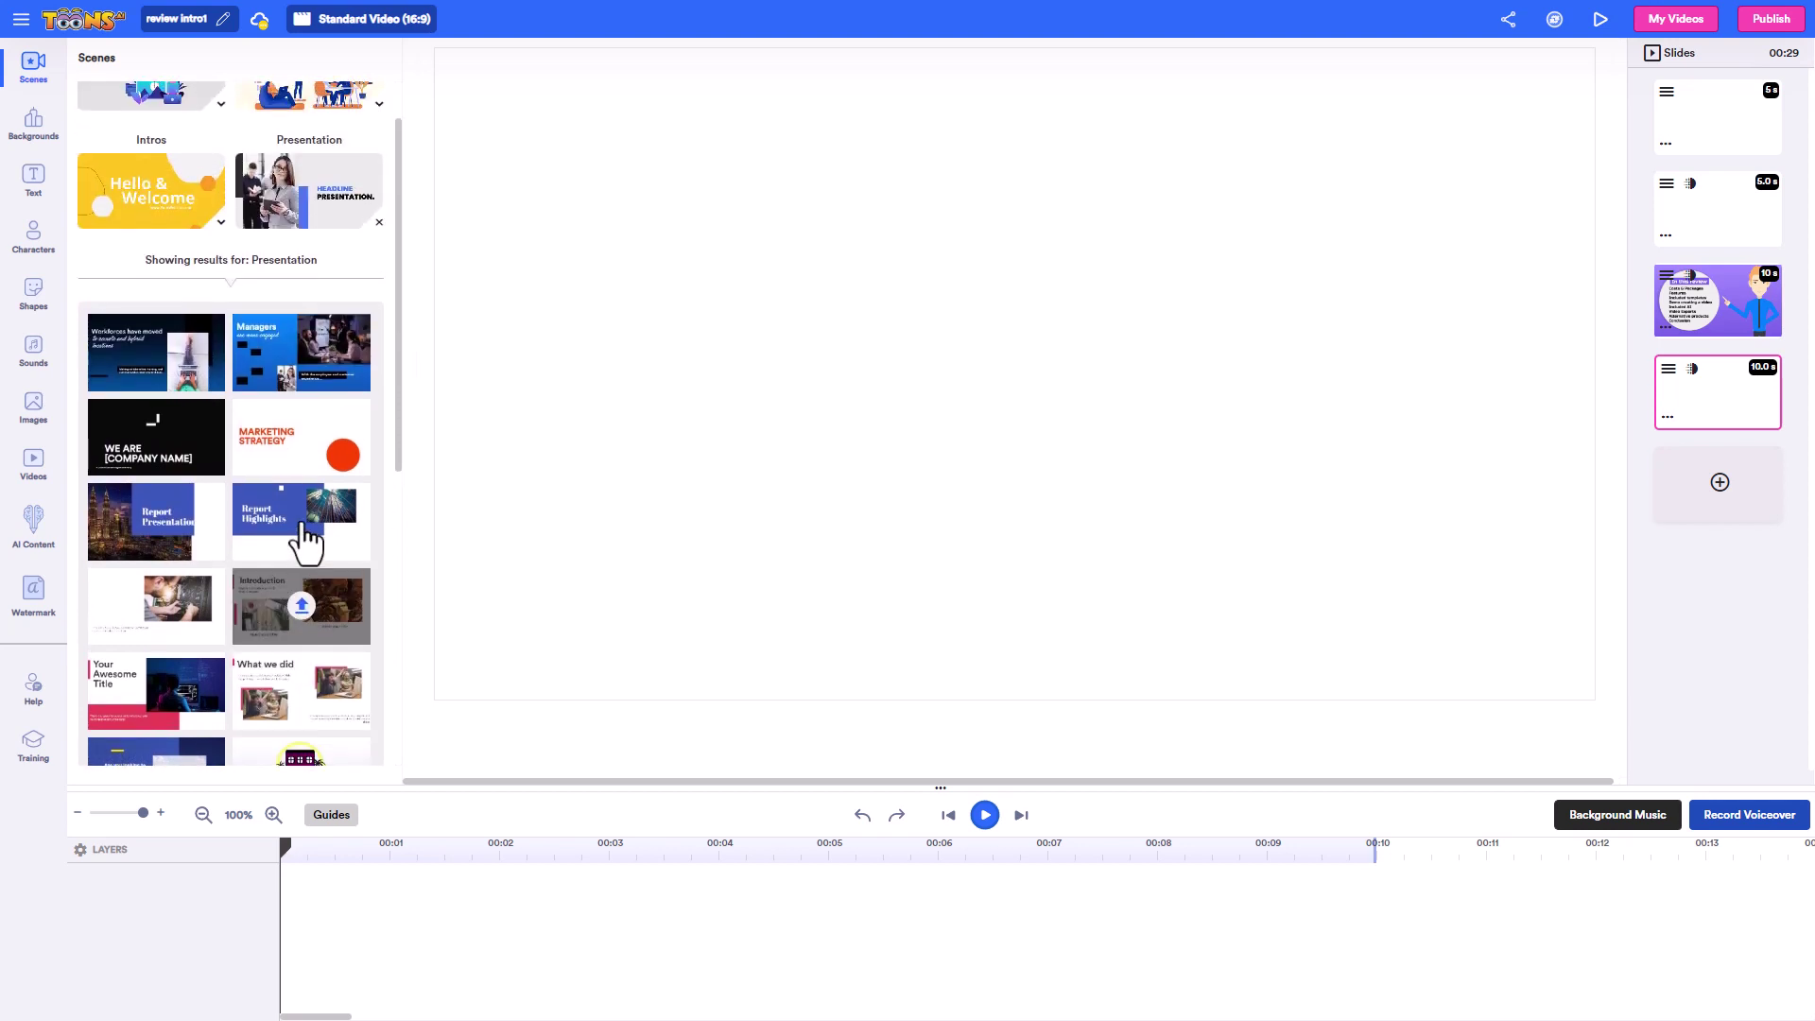
scroll(297, 529, "up", 1)
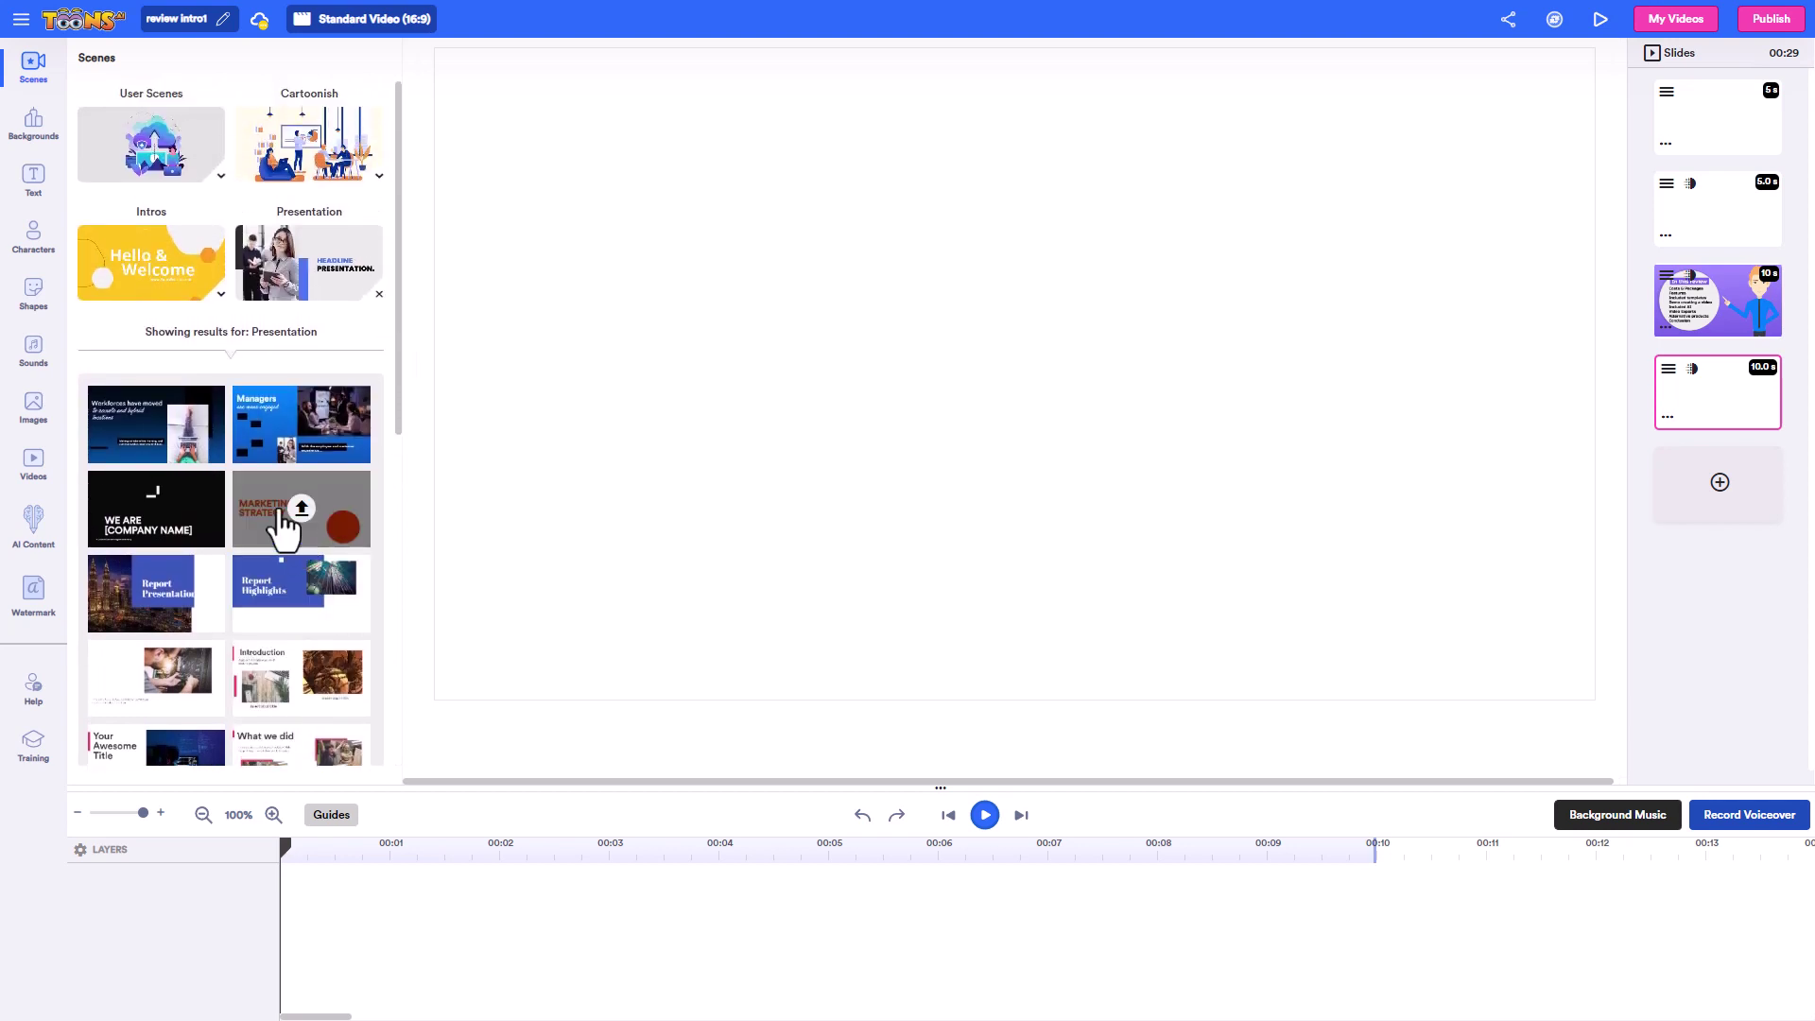
Browse the ready-made scenes in the Intros and Cartoonish categories.
left_click(137, 274)
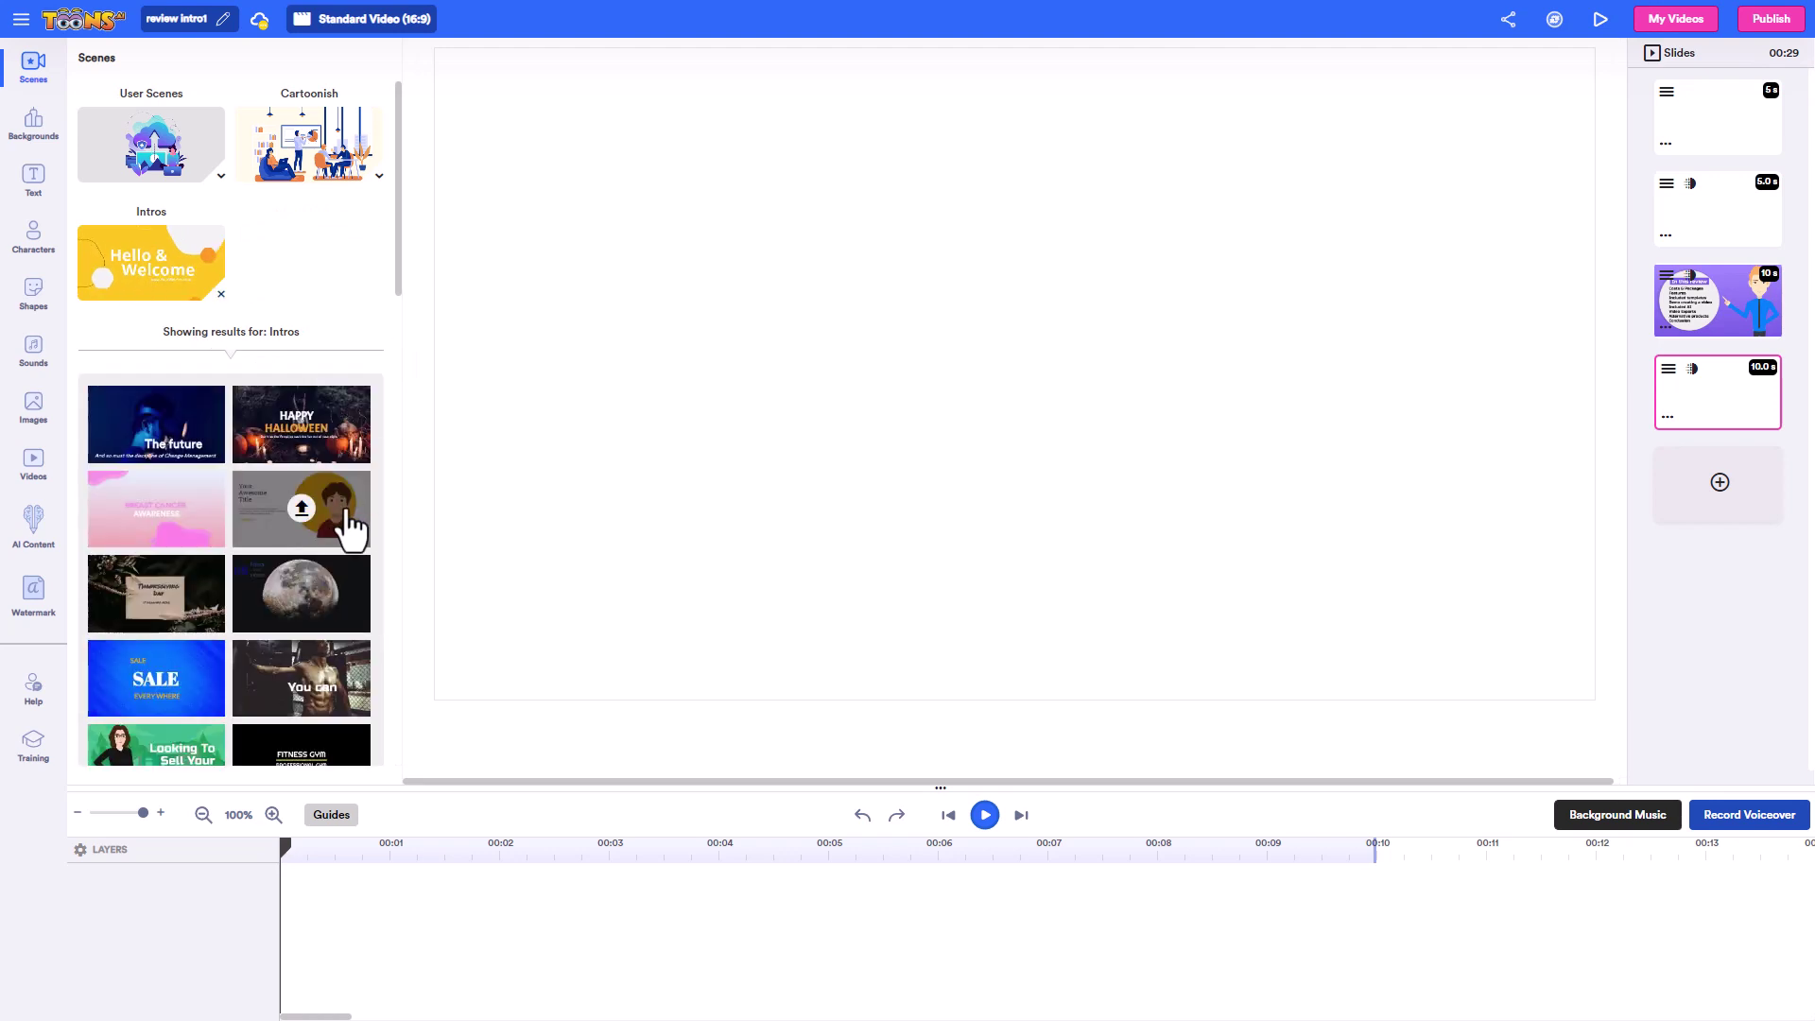
scroll(349, 529, "down", 4)
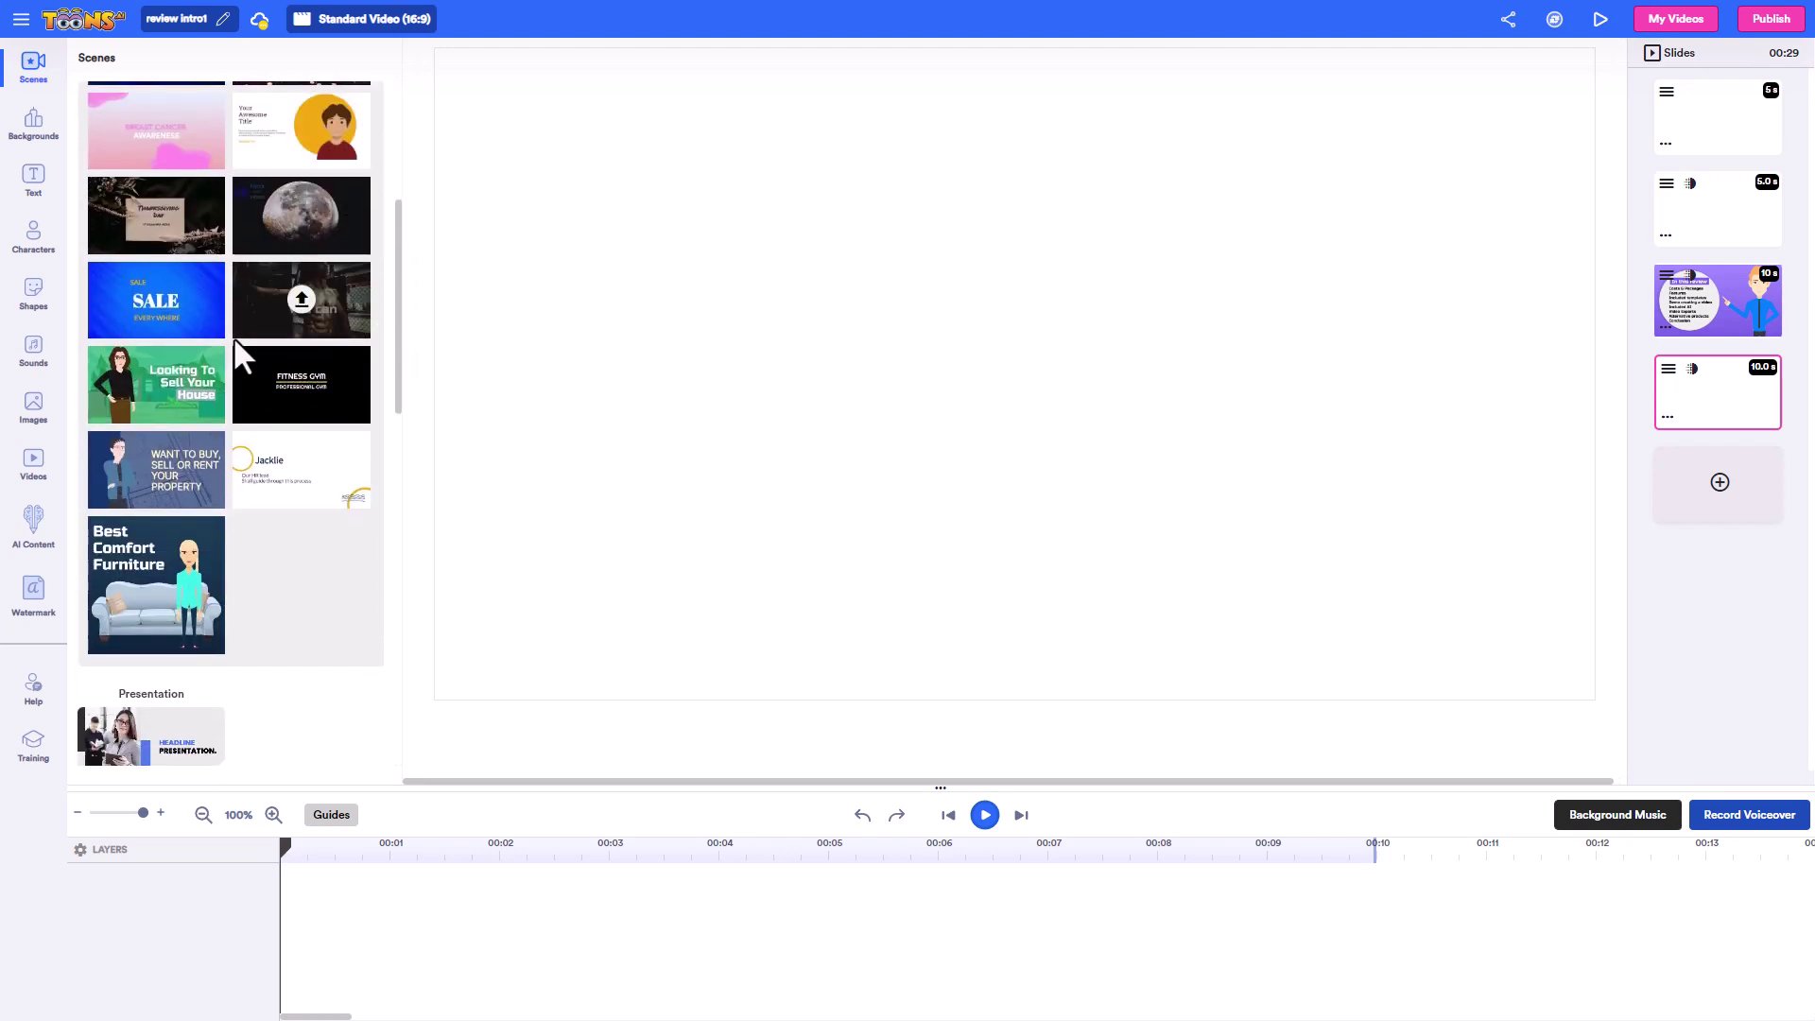
scroll(203, 567, "up", 4)
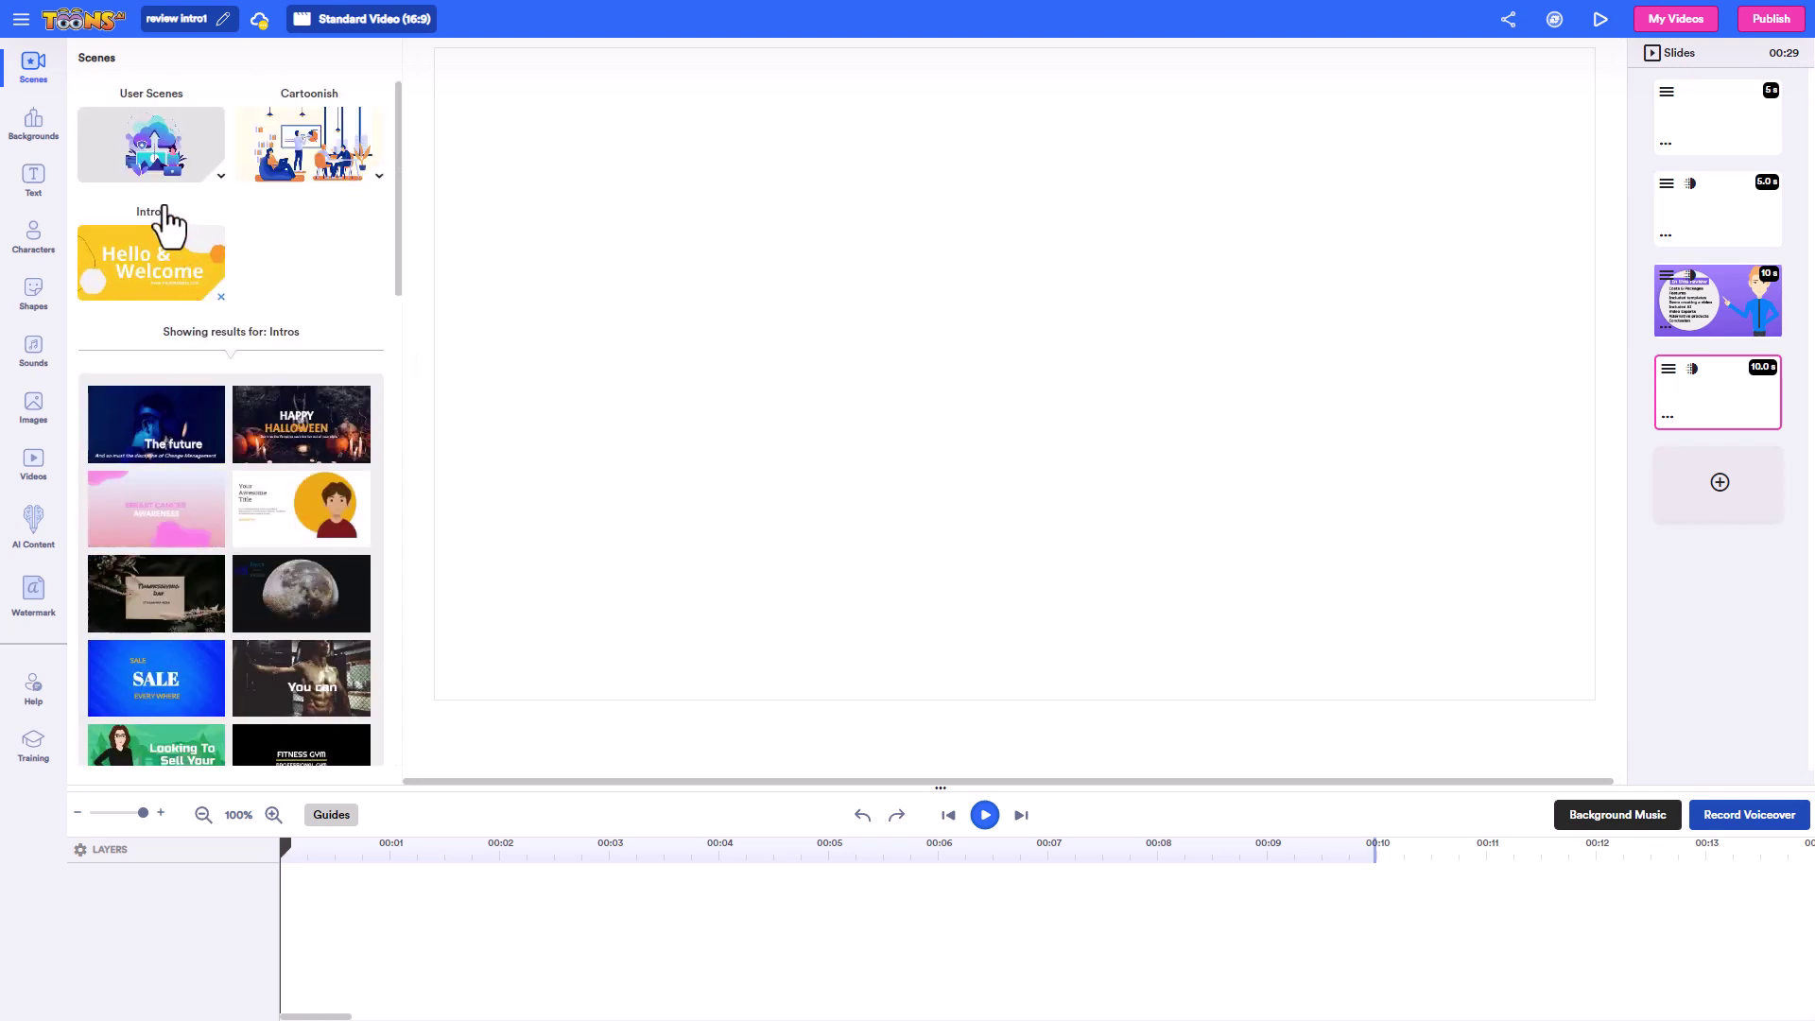
left_click(321, 170)
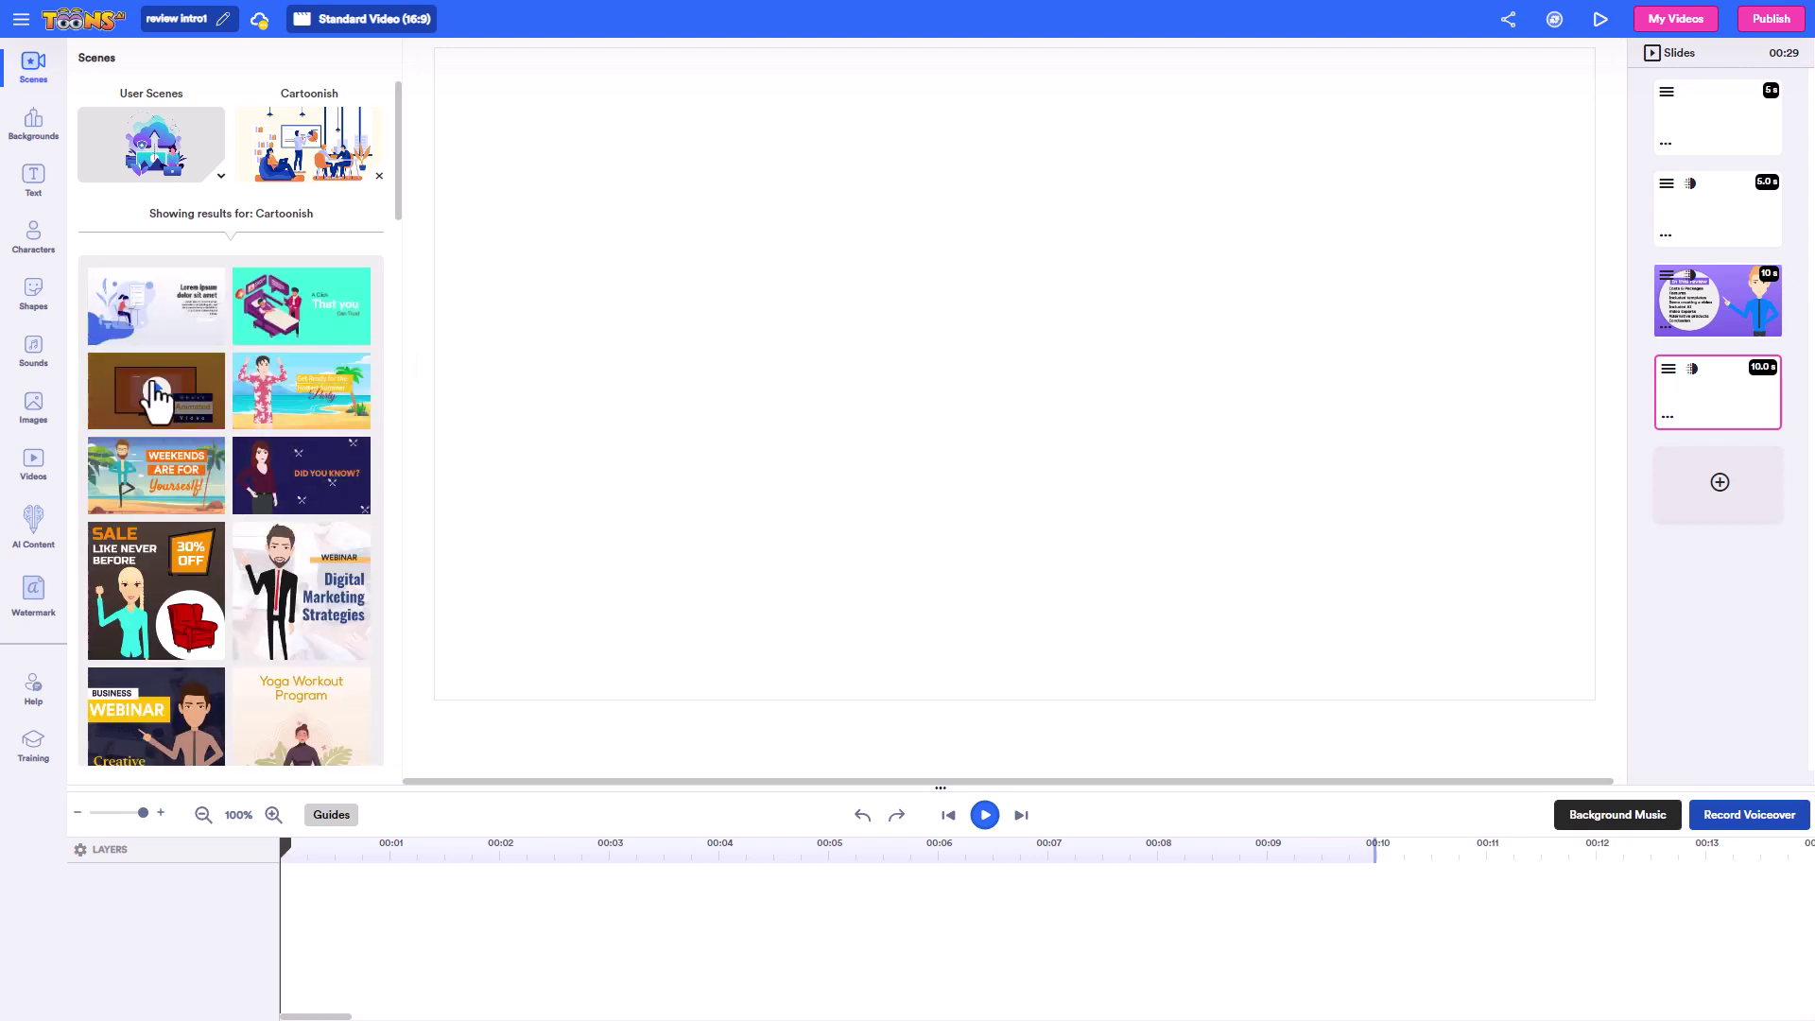
scroll(274, 463, "down", 5)
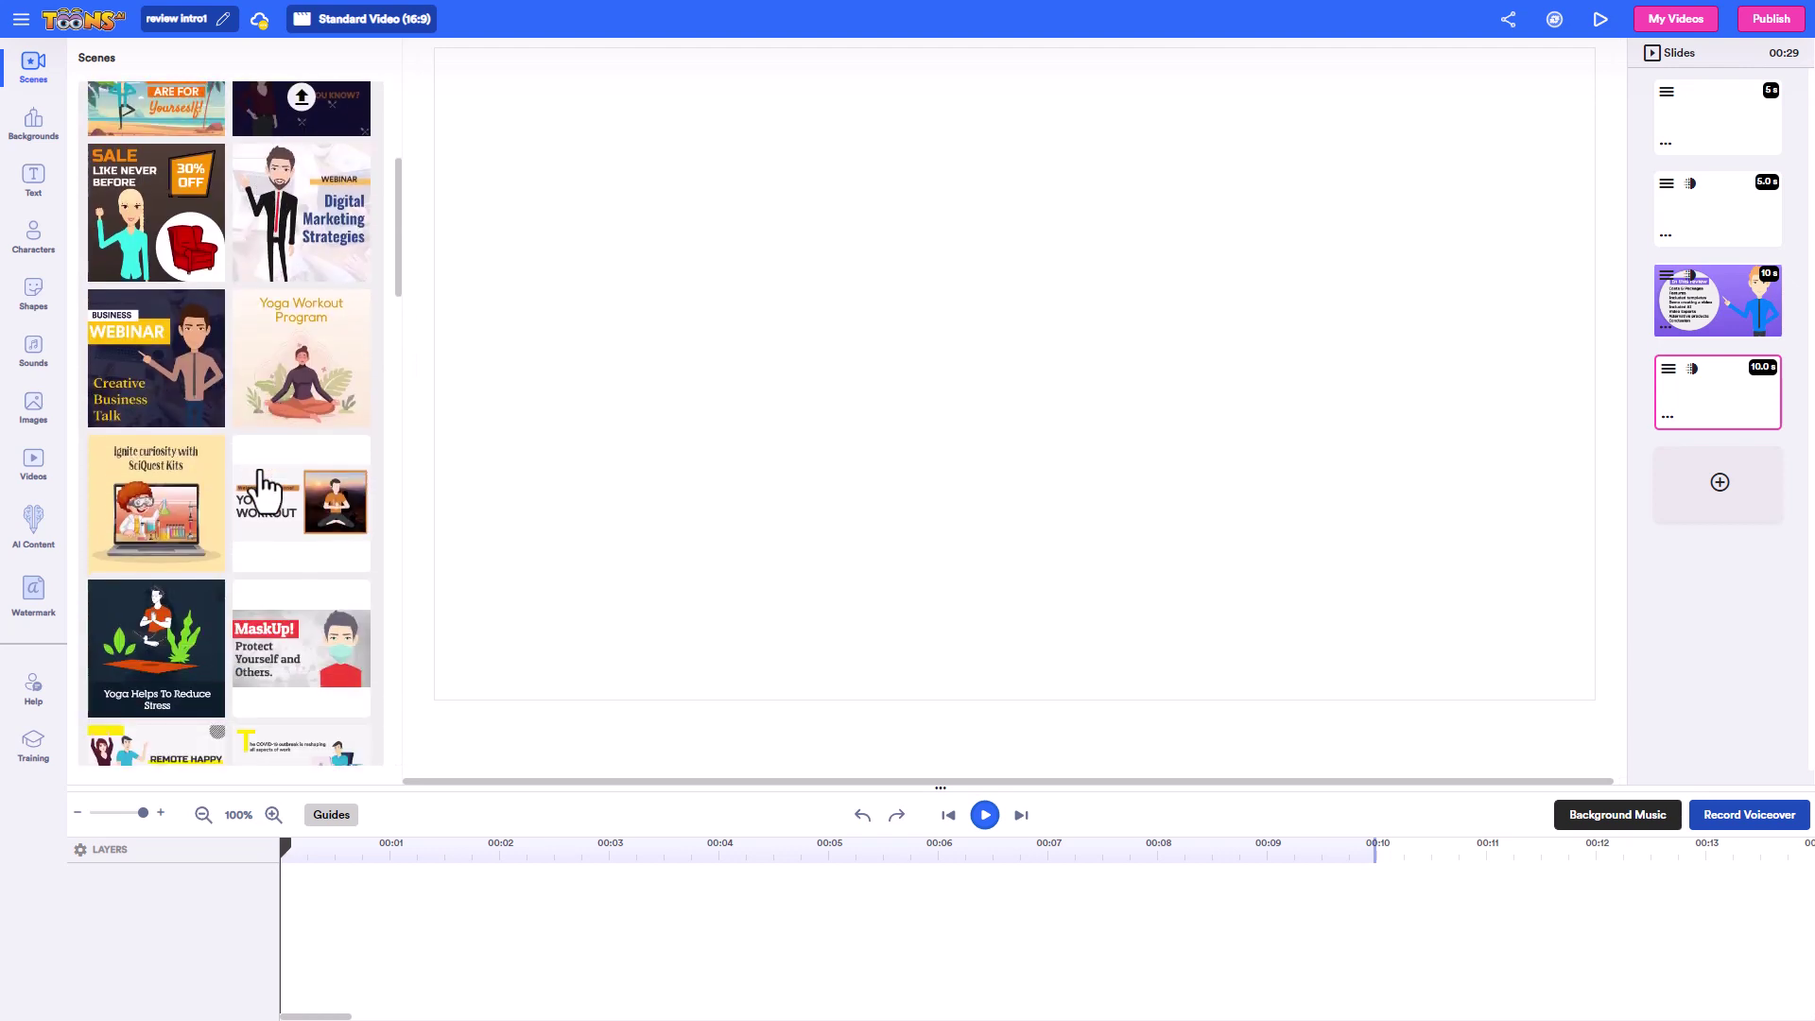
scroll(265, 492, "up", 2)
scroll(266, 492, "up", 3)
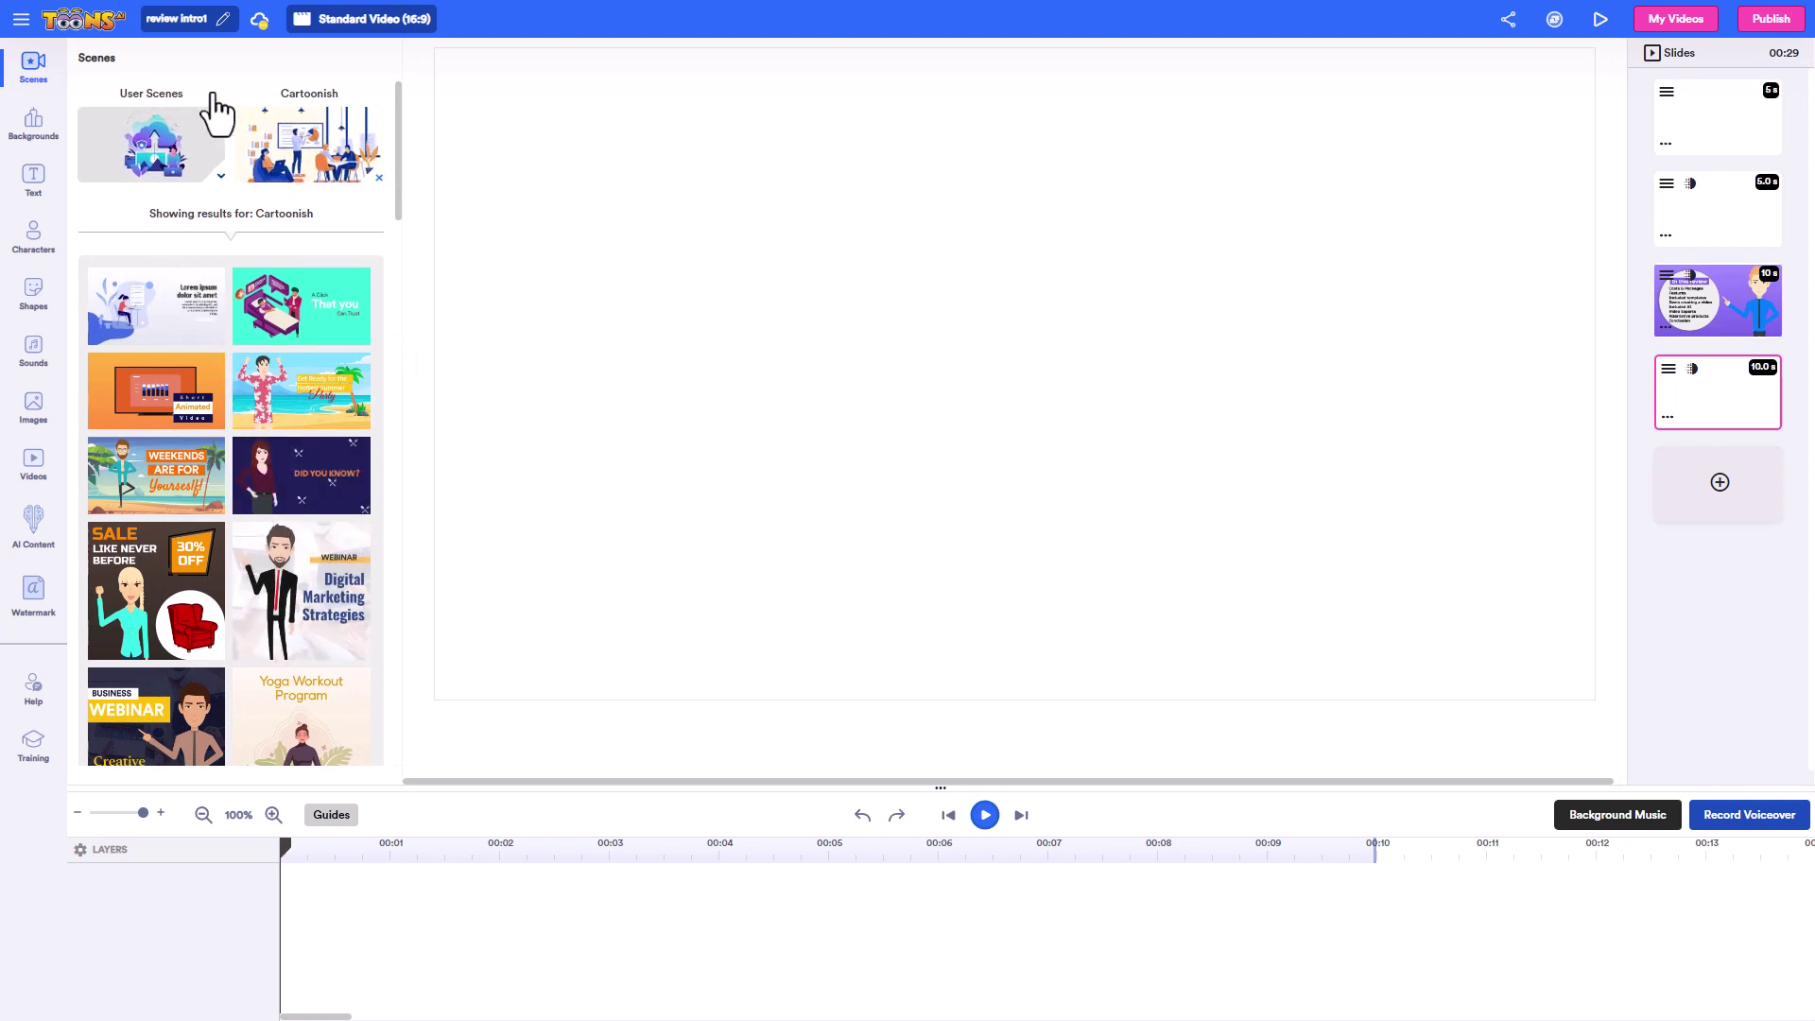
Leave the editor for the dashboard's template gallery and browse the templates filtered to Travel.
left_click(21, 20)
left_click(68, 125)
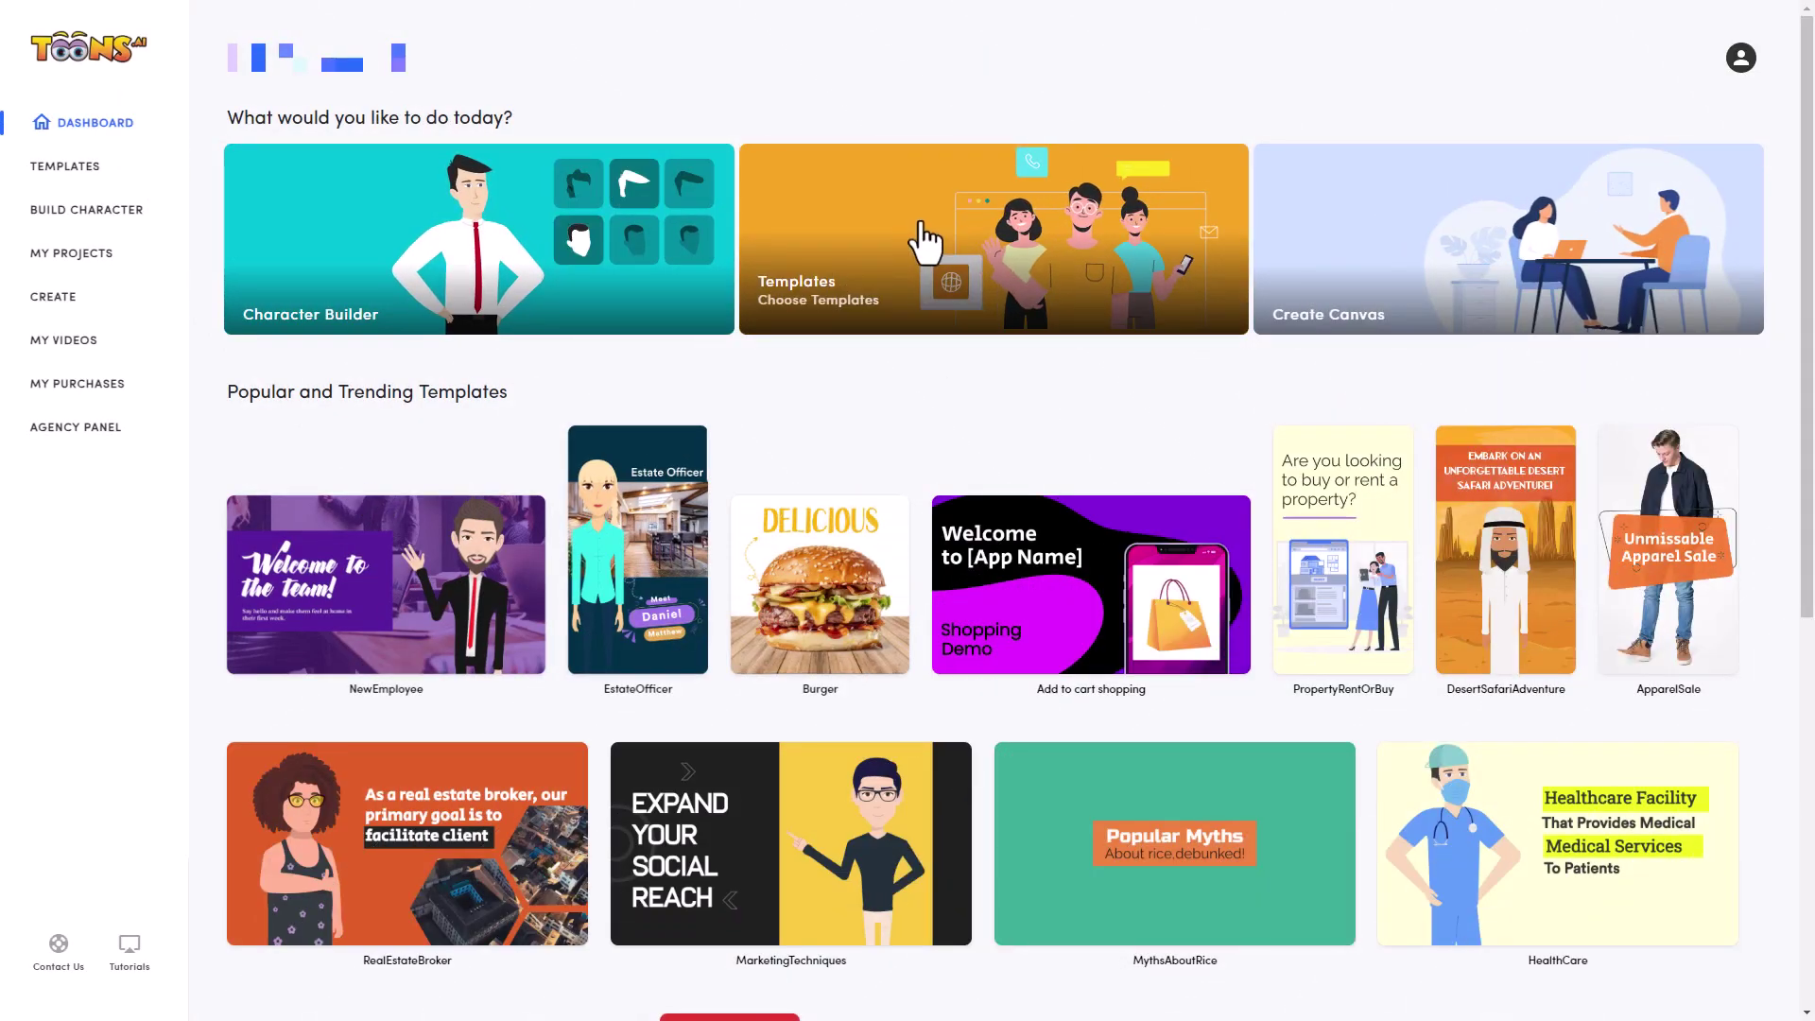
left_click(923, 244)
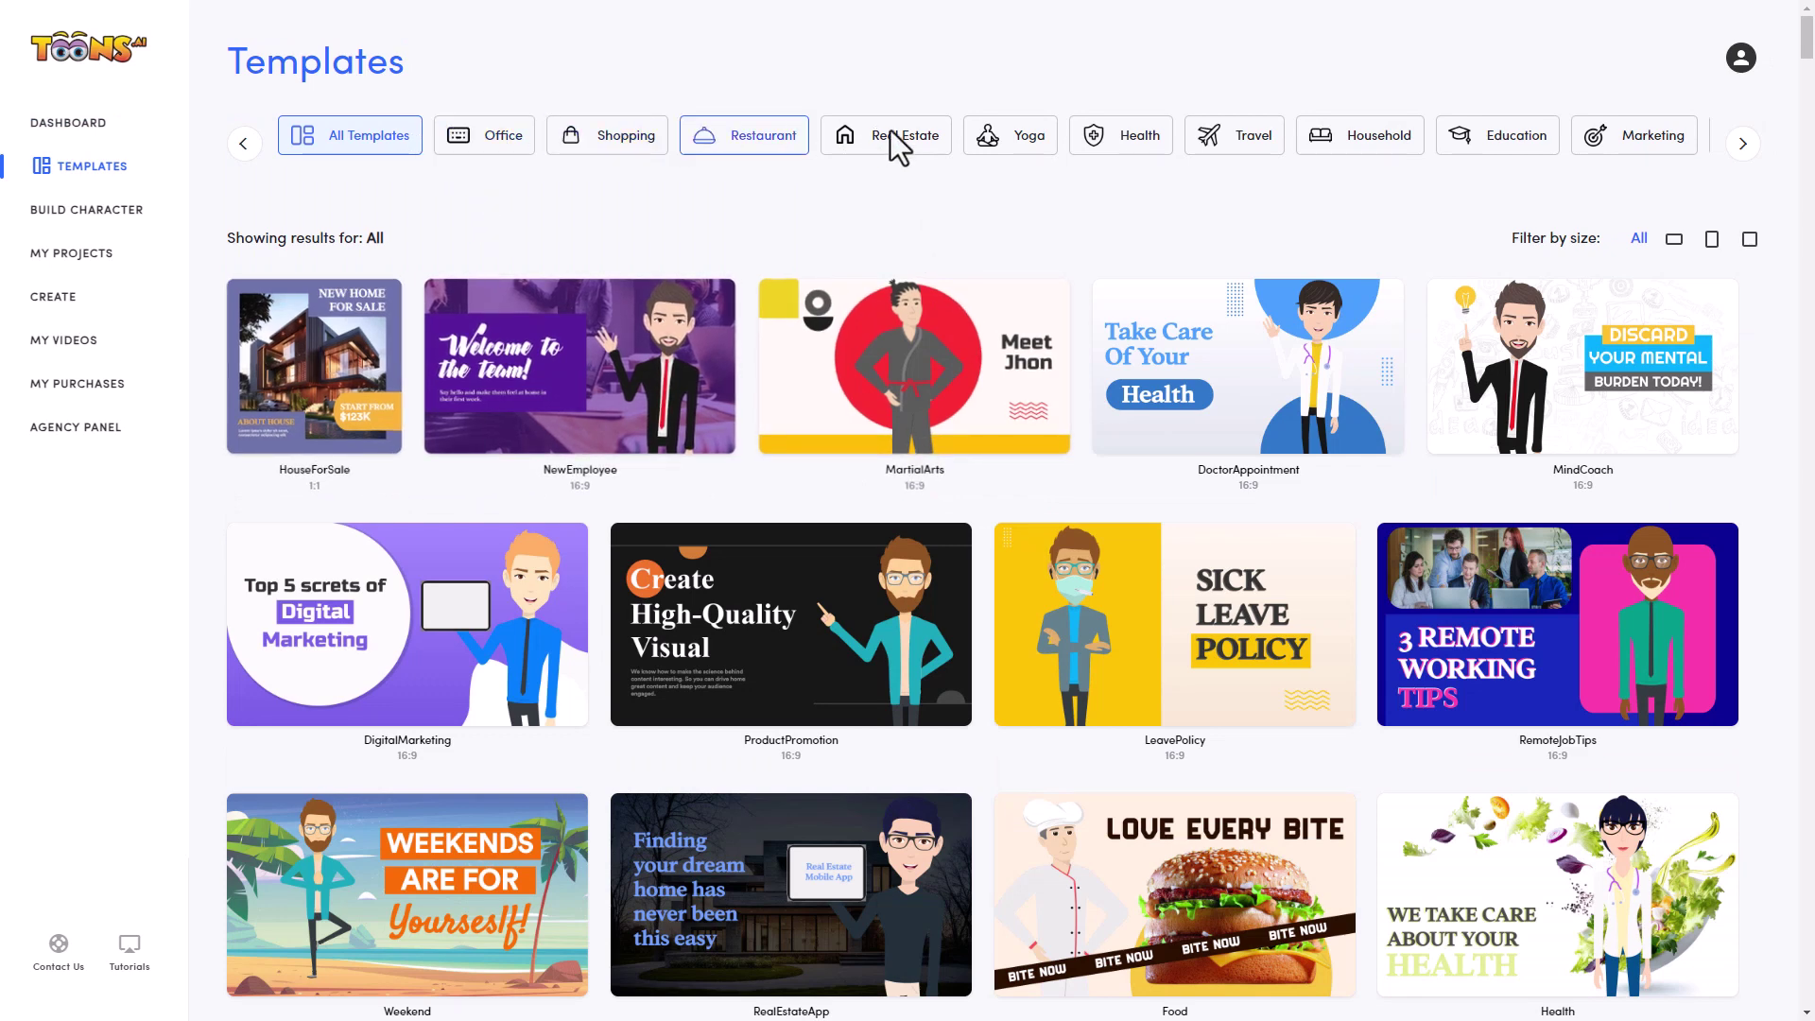
left_click(1244, 142)
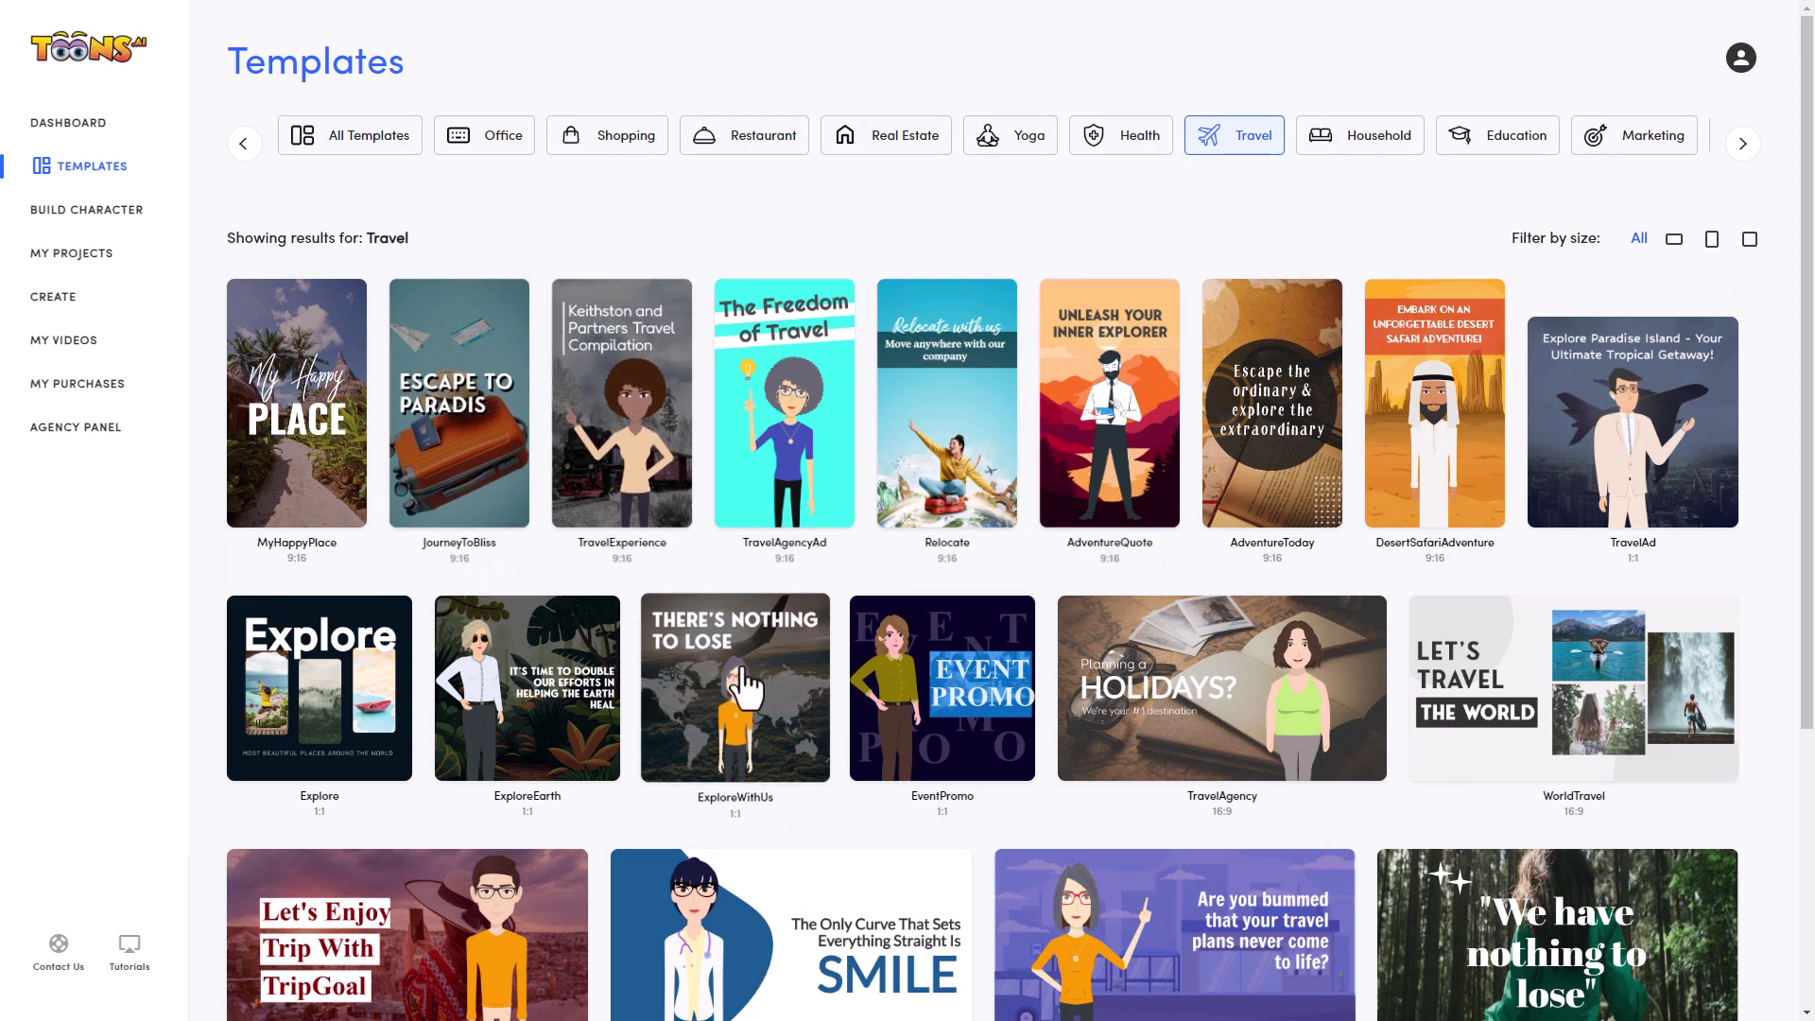
scroll(746, 686, "down", 3)
scroll(931, 680, "down", 1)
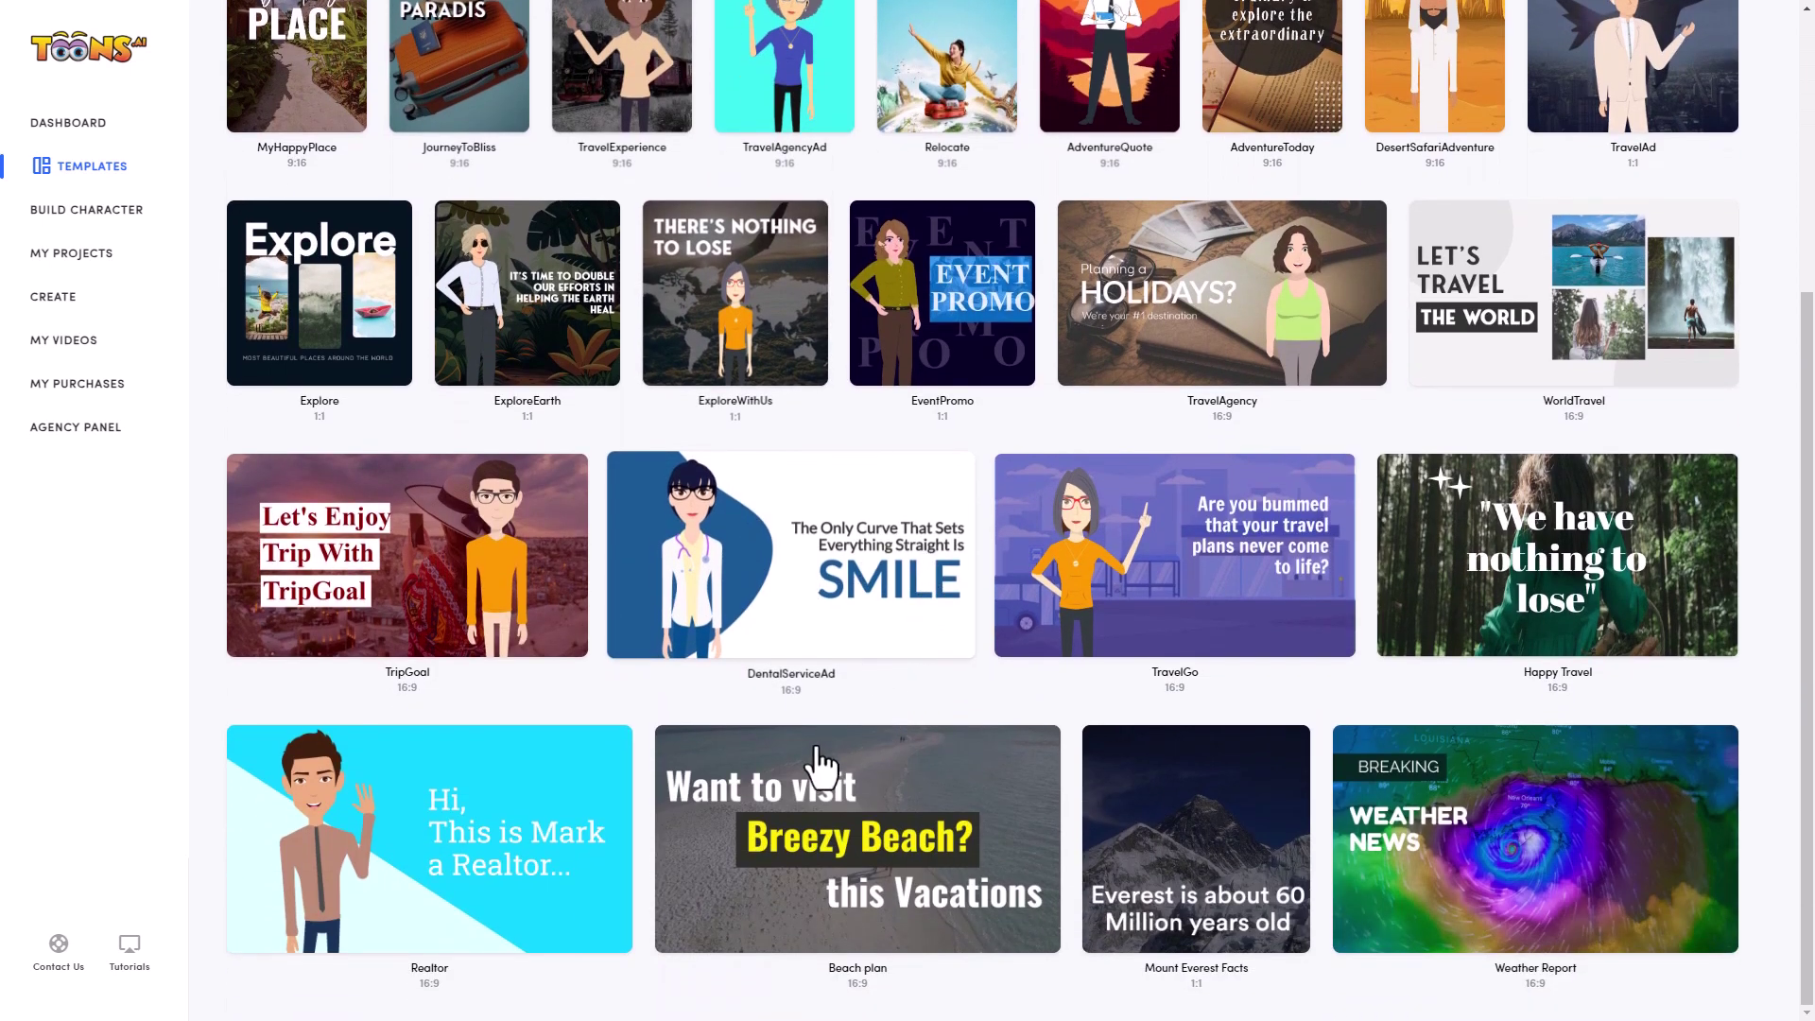
scroll(507, 848, "up", 4)
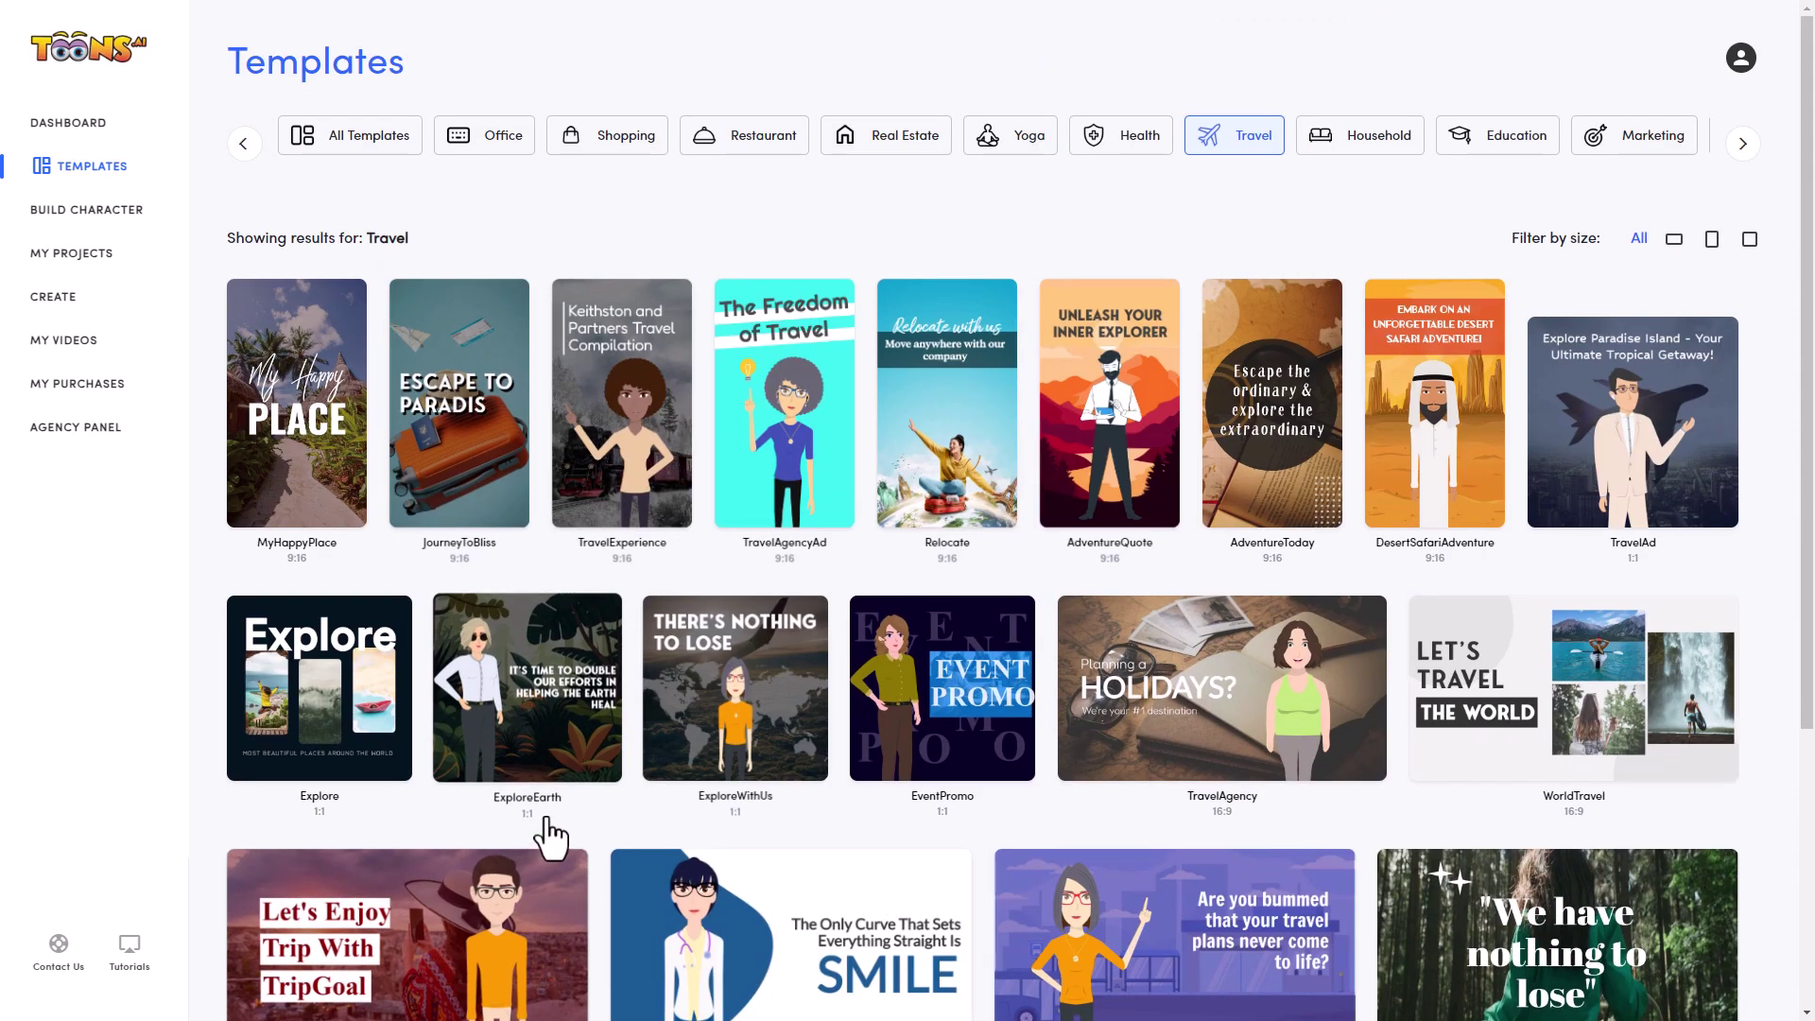
Open the Character Builder and return to the template gallery.
left_click(114, 213)
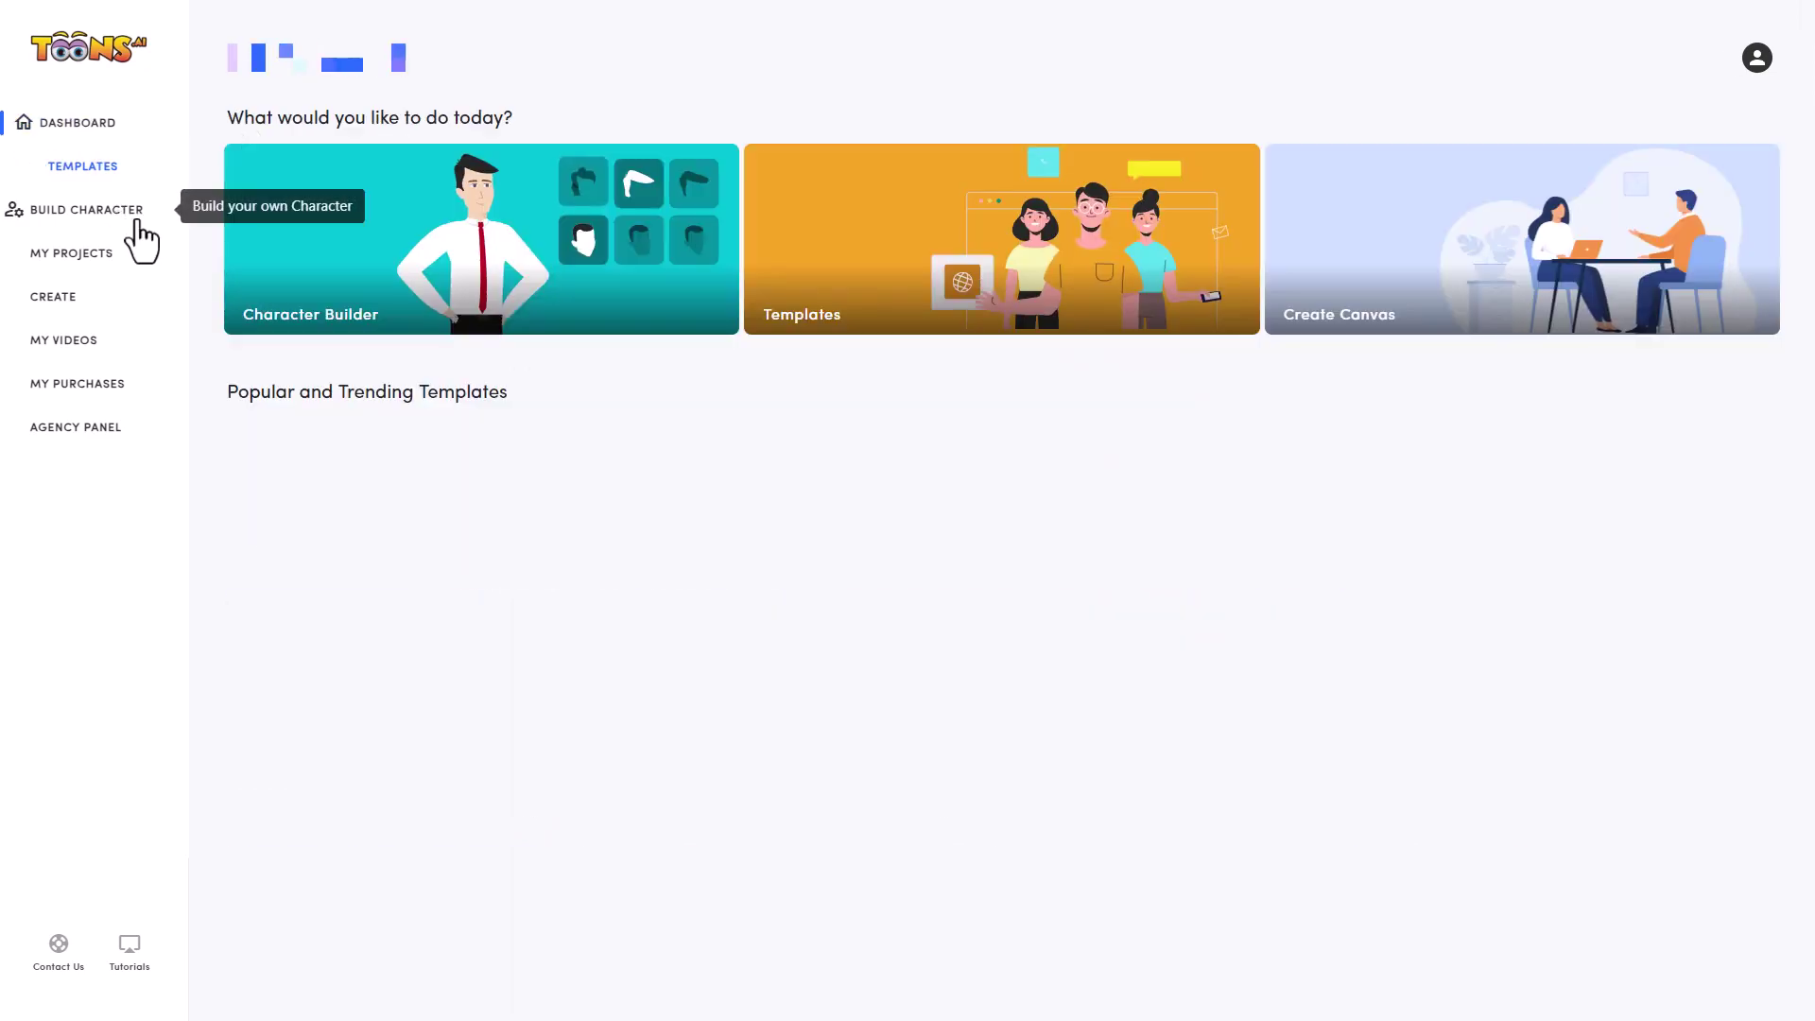
left_click(463, 293)
left_click(1676, 82)
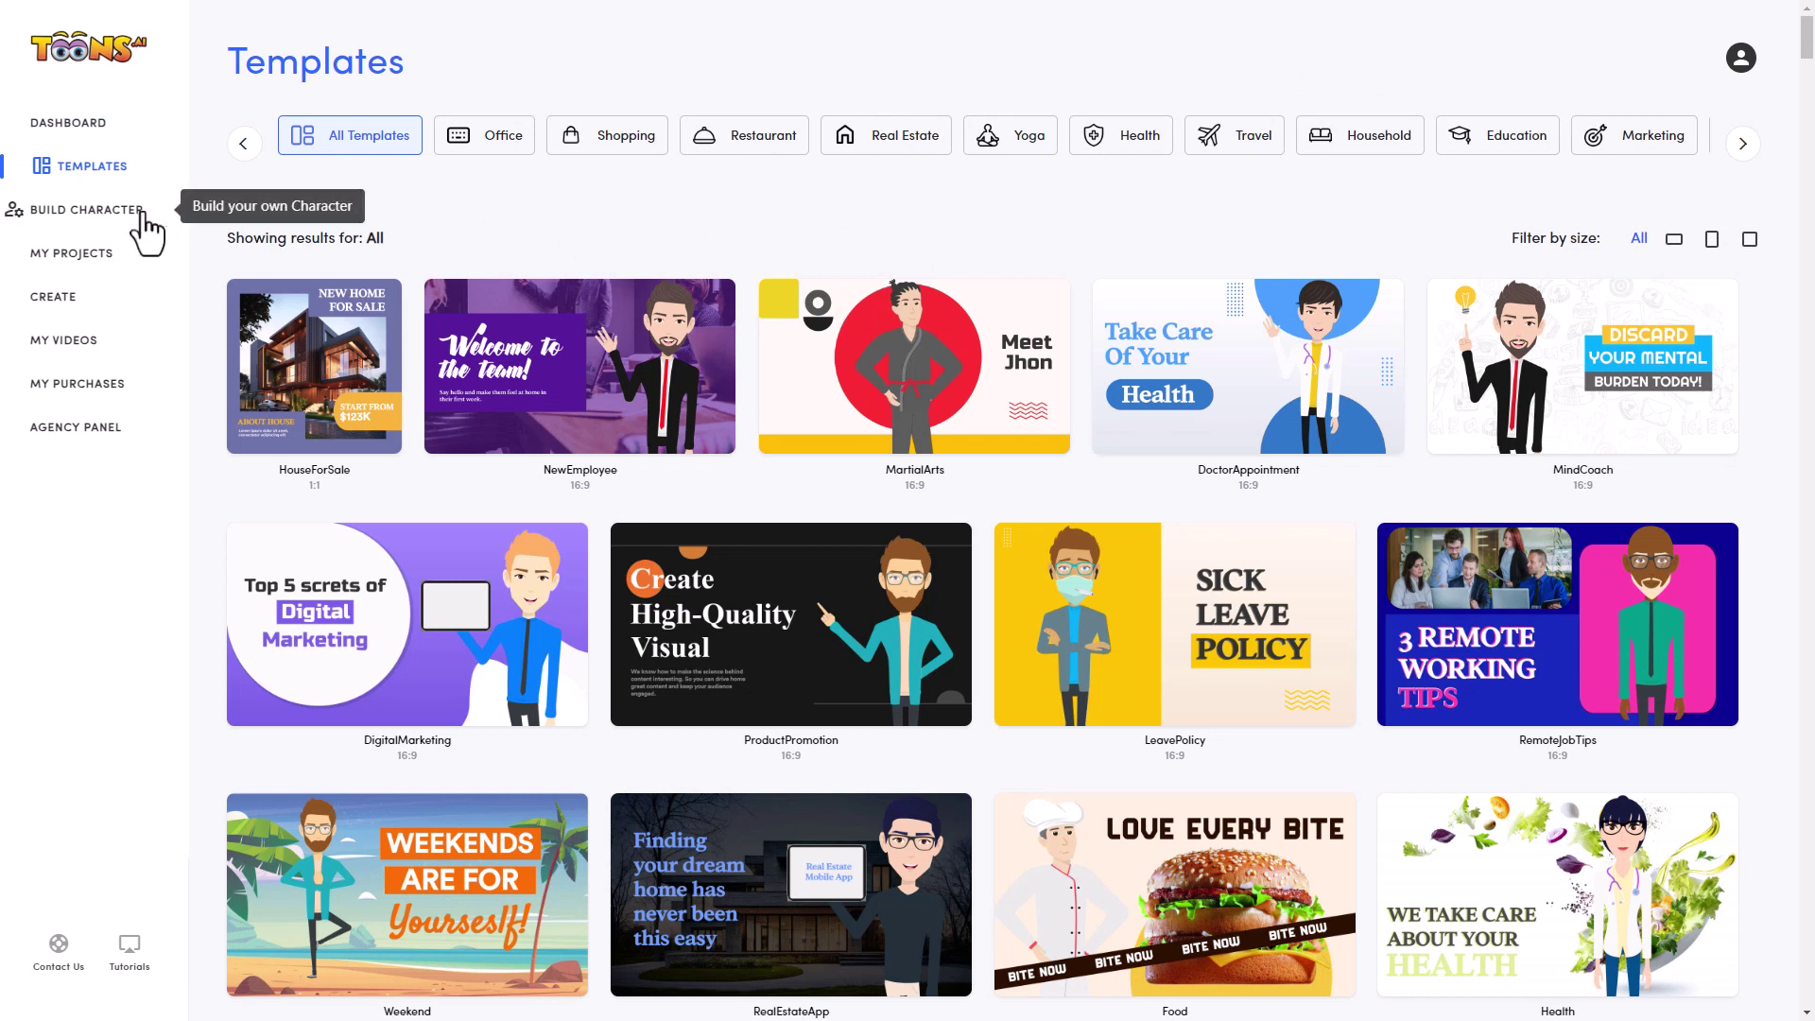
Create a new horizontal video project and open its library of backgrounds.
left_click(63, 297)
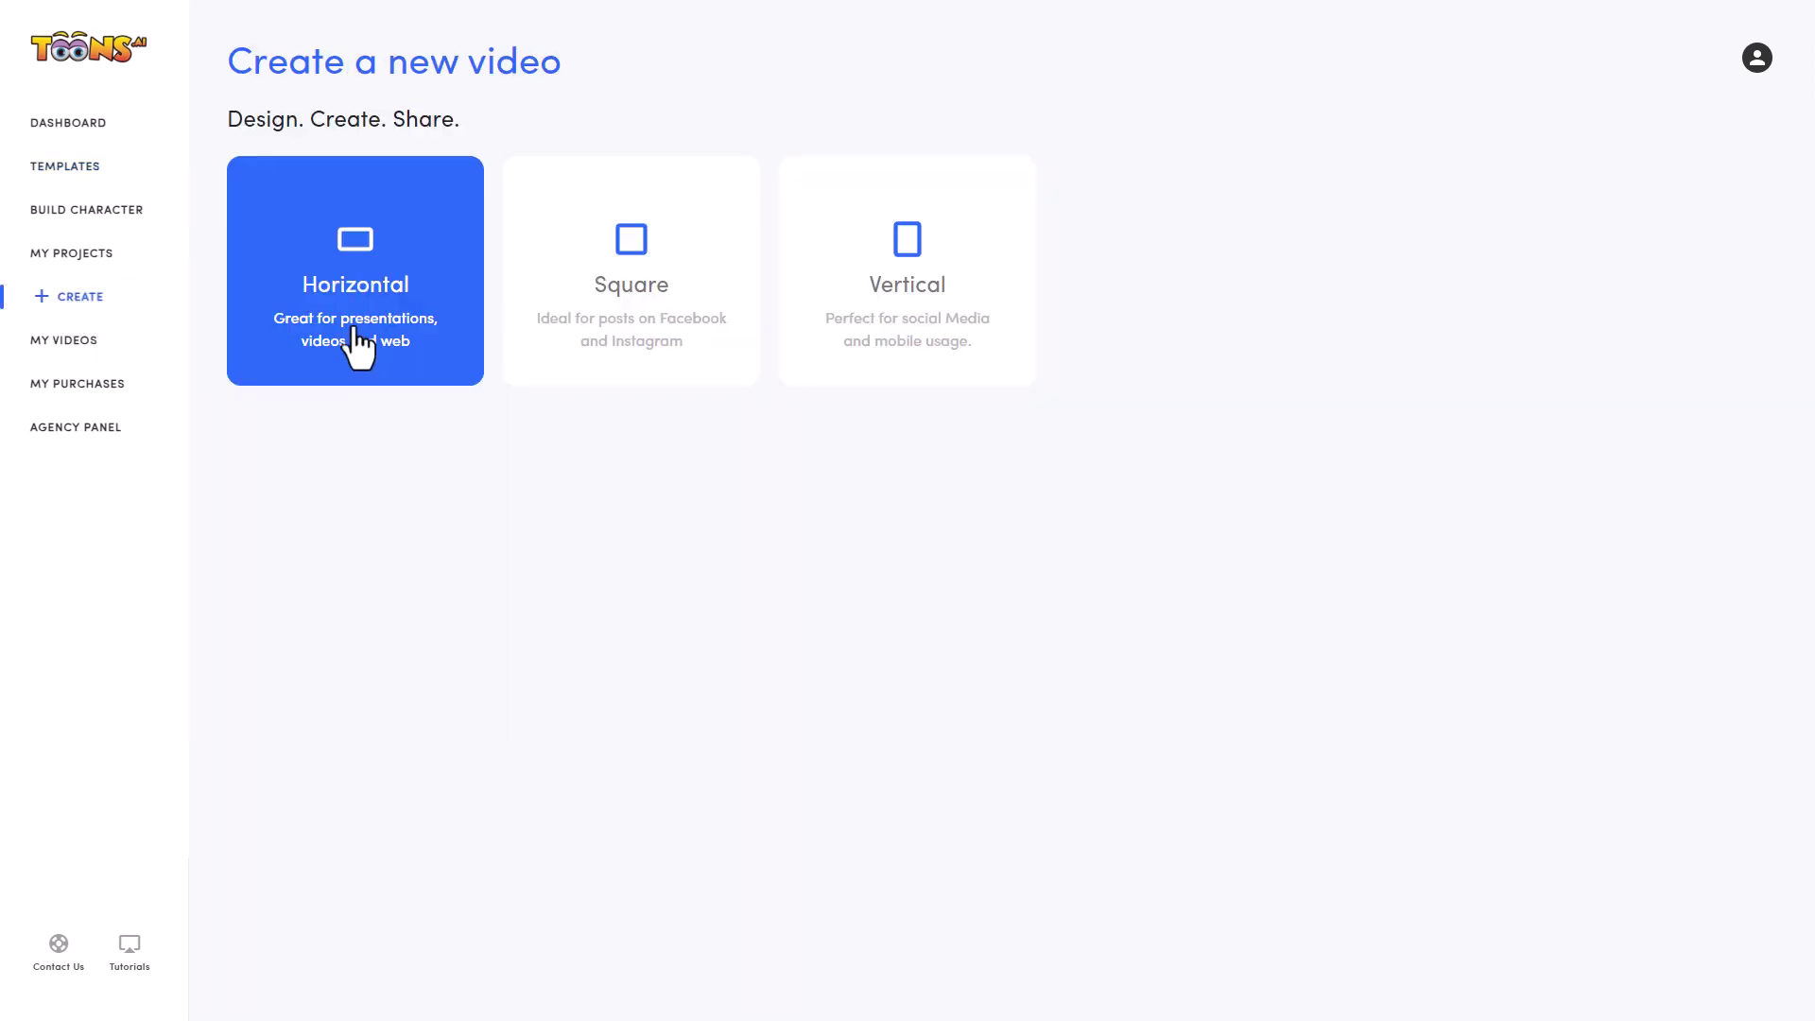
left_click(395, 310)
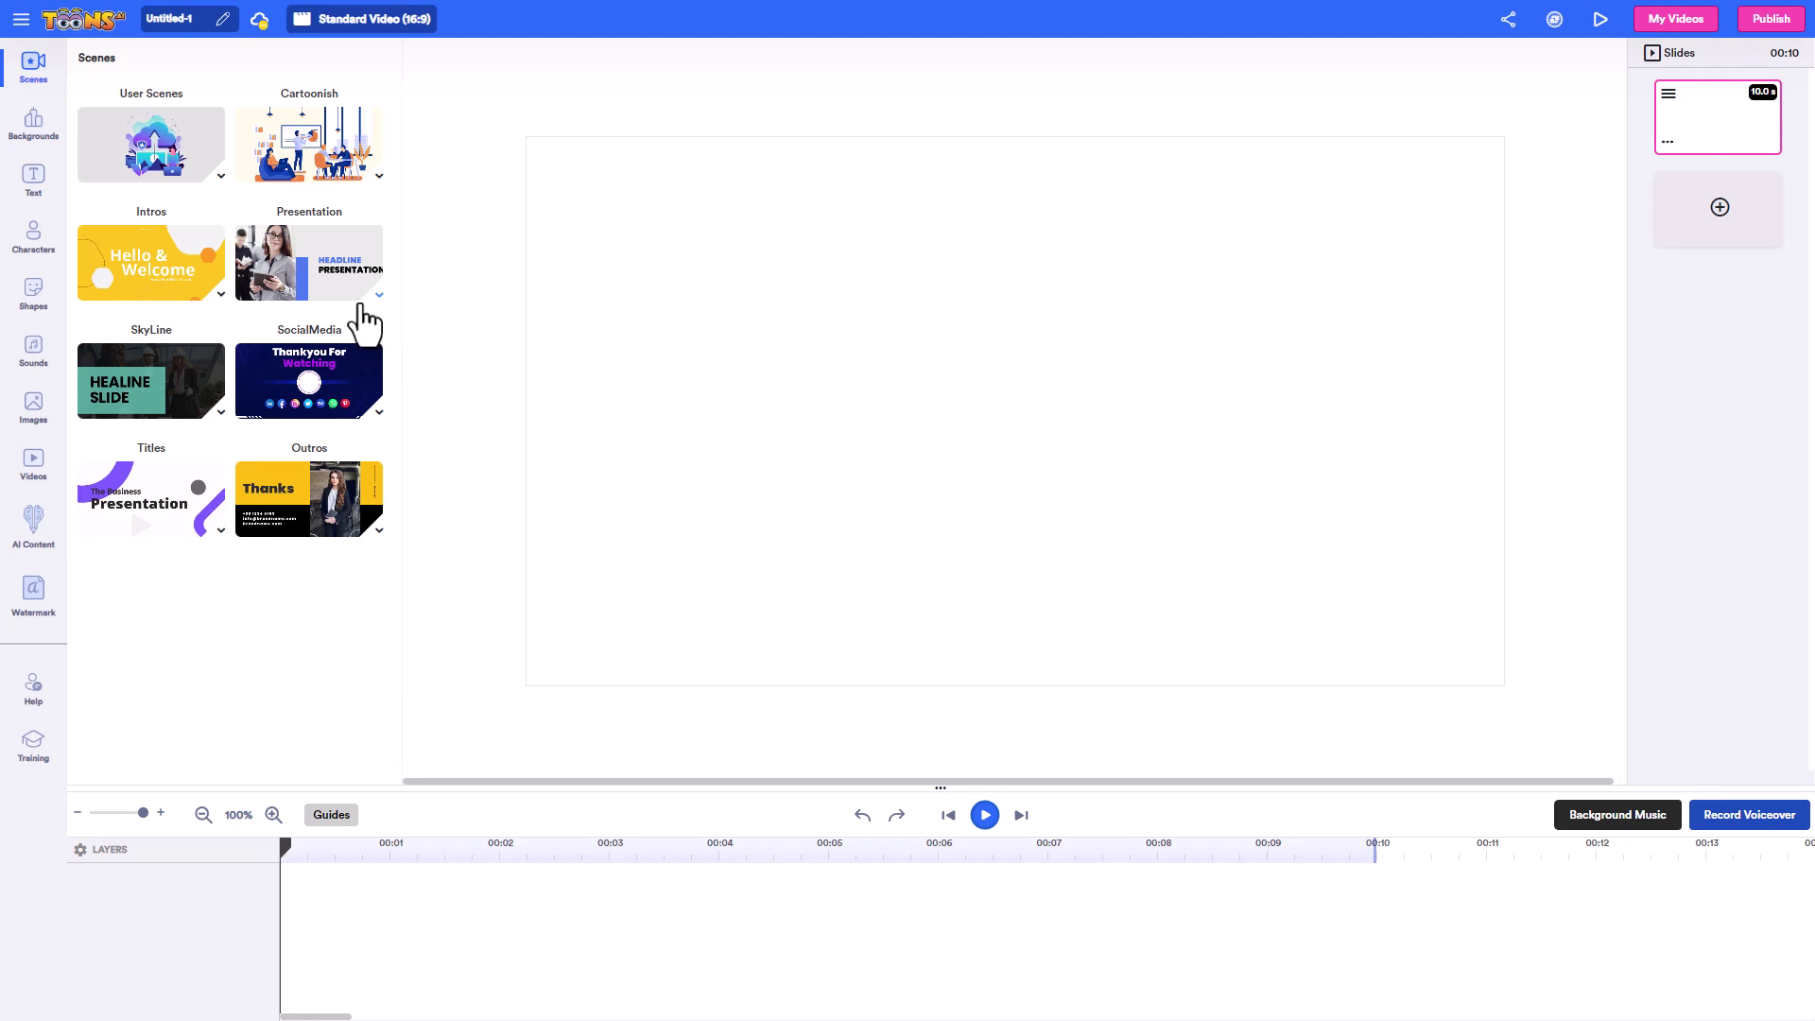
left_click(36, 133)
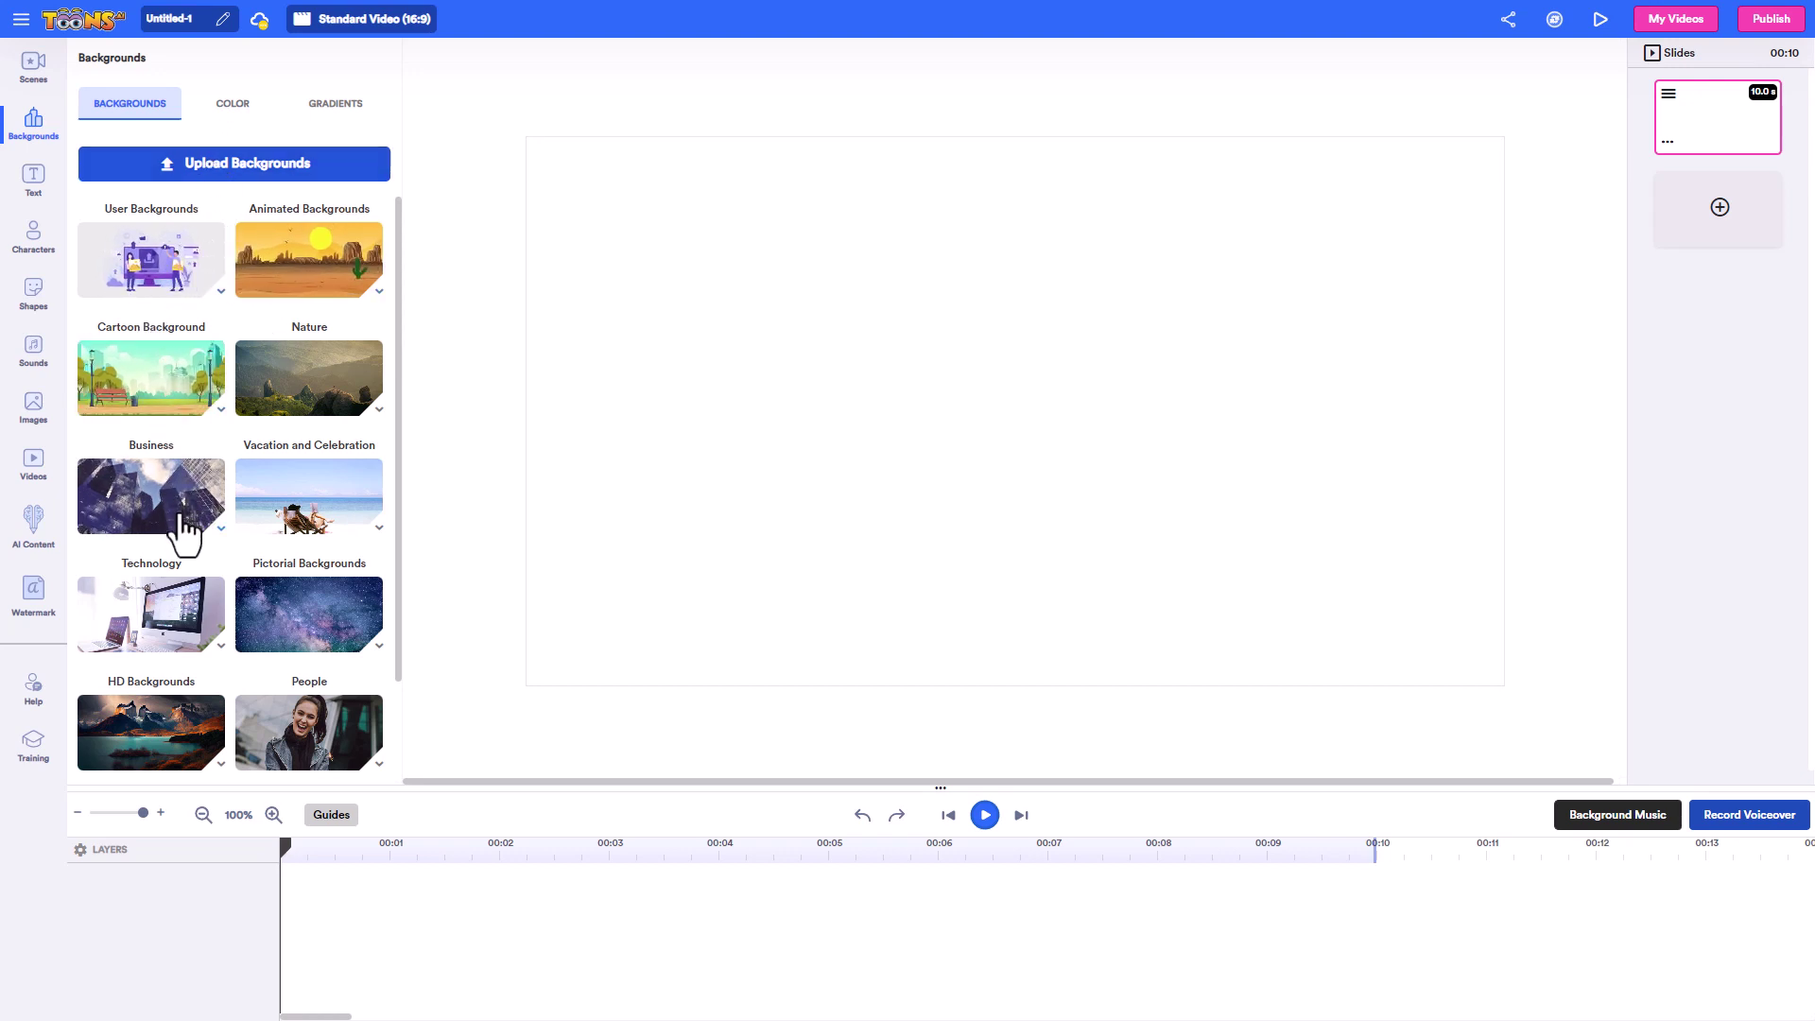
Look through the solid color and gradient background options, and return to the image background categories.
left_click(232, 108)
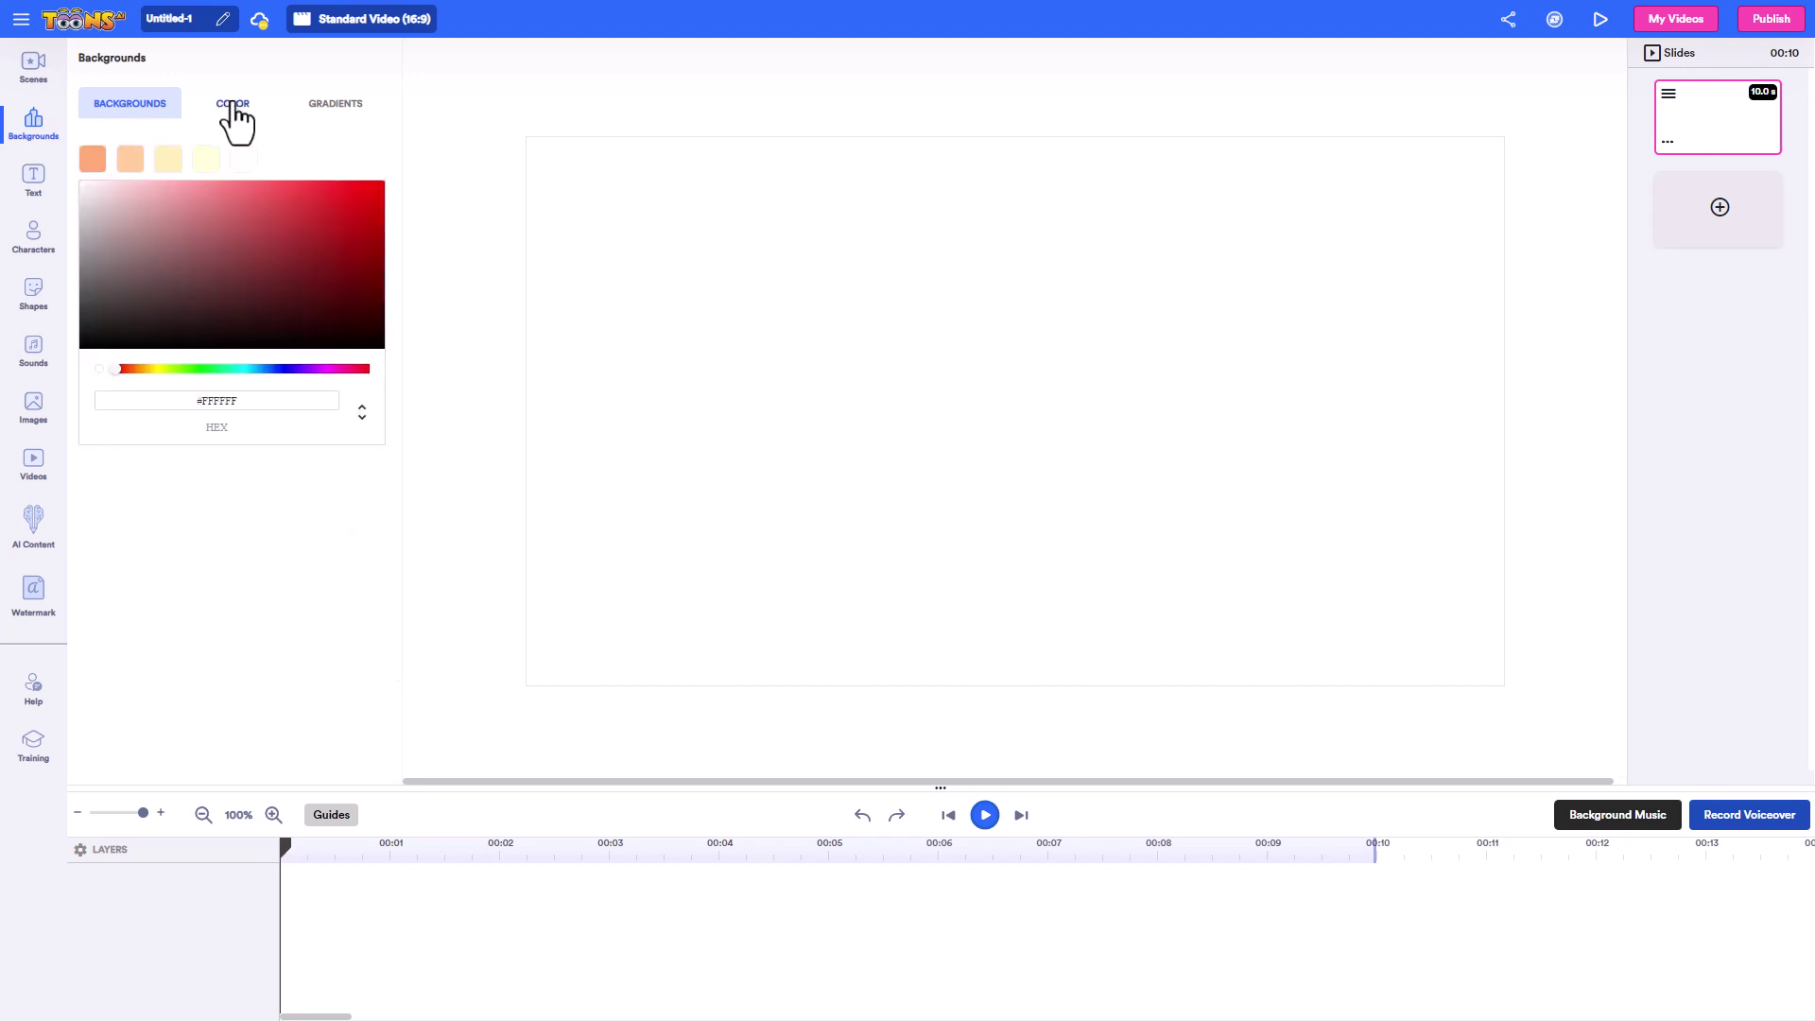
left_click(326, 131)
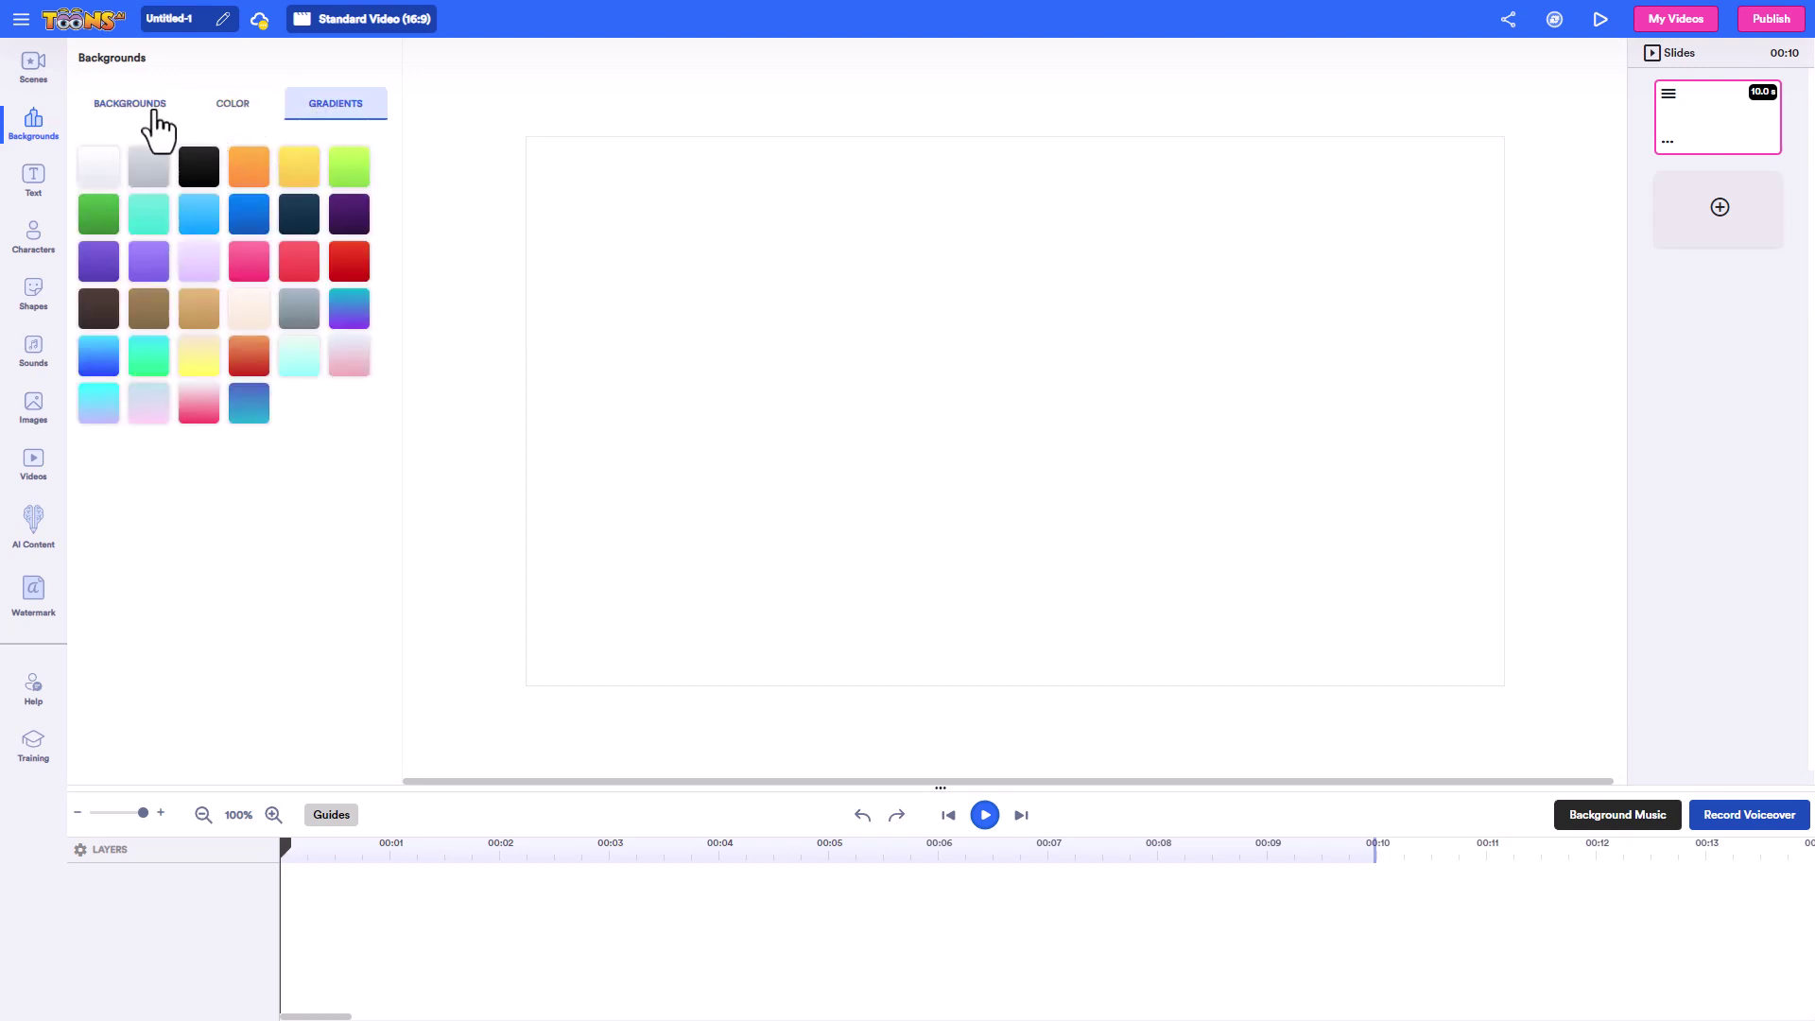
left_click(156, 112)
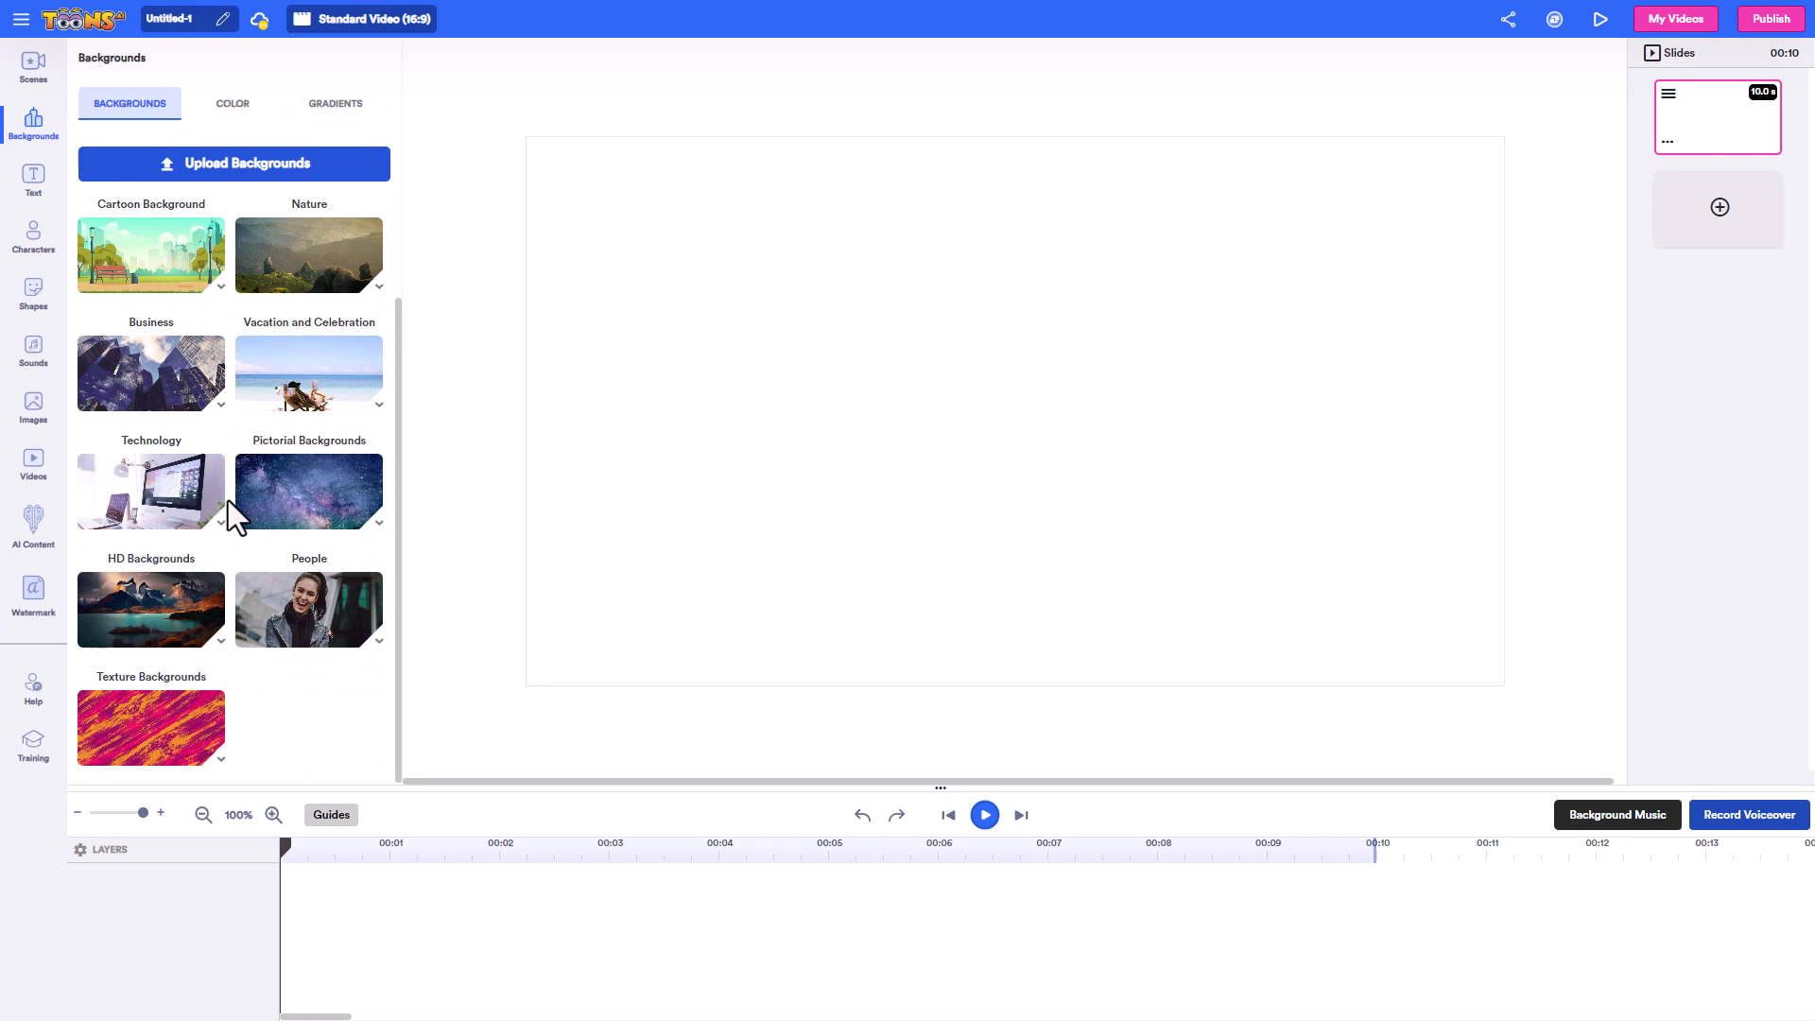
scroll(228, 501, "up", 1)
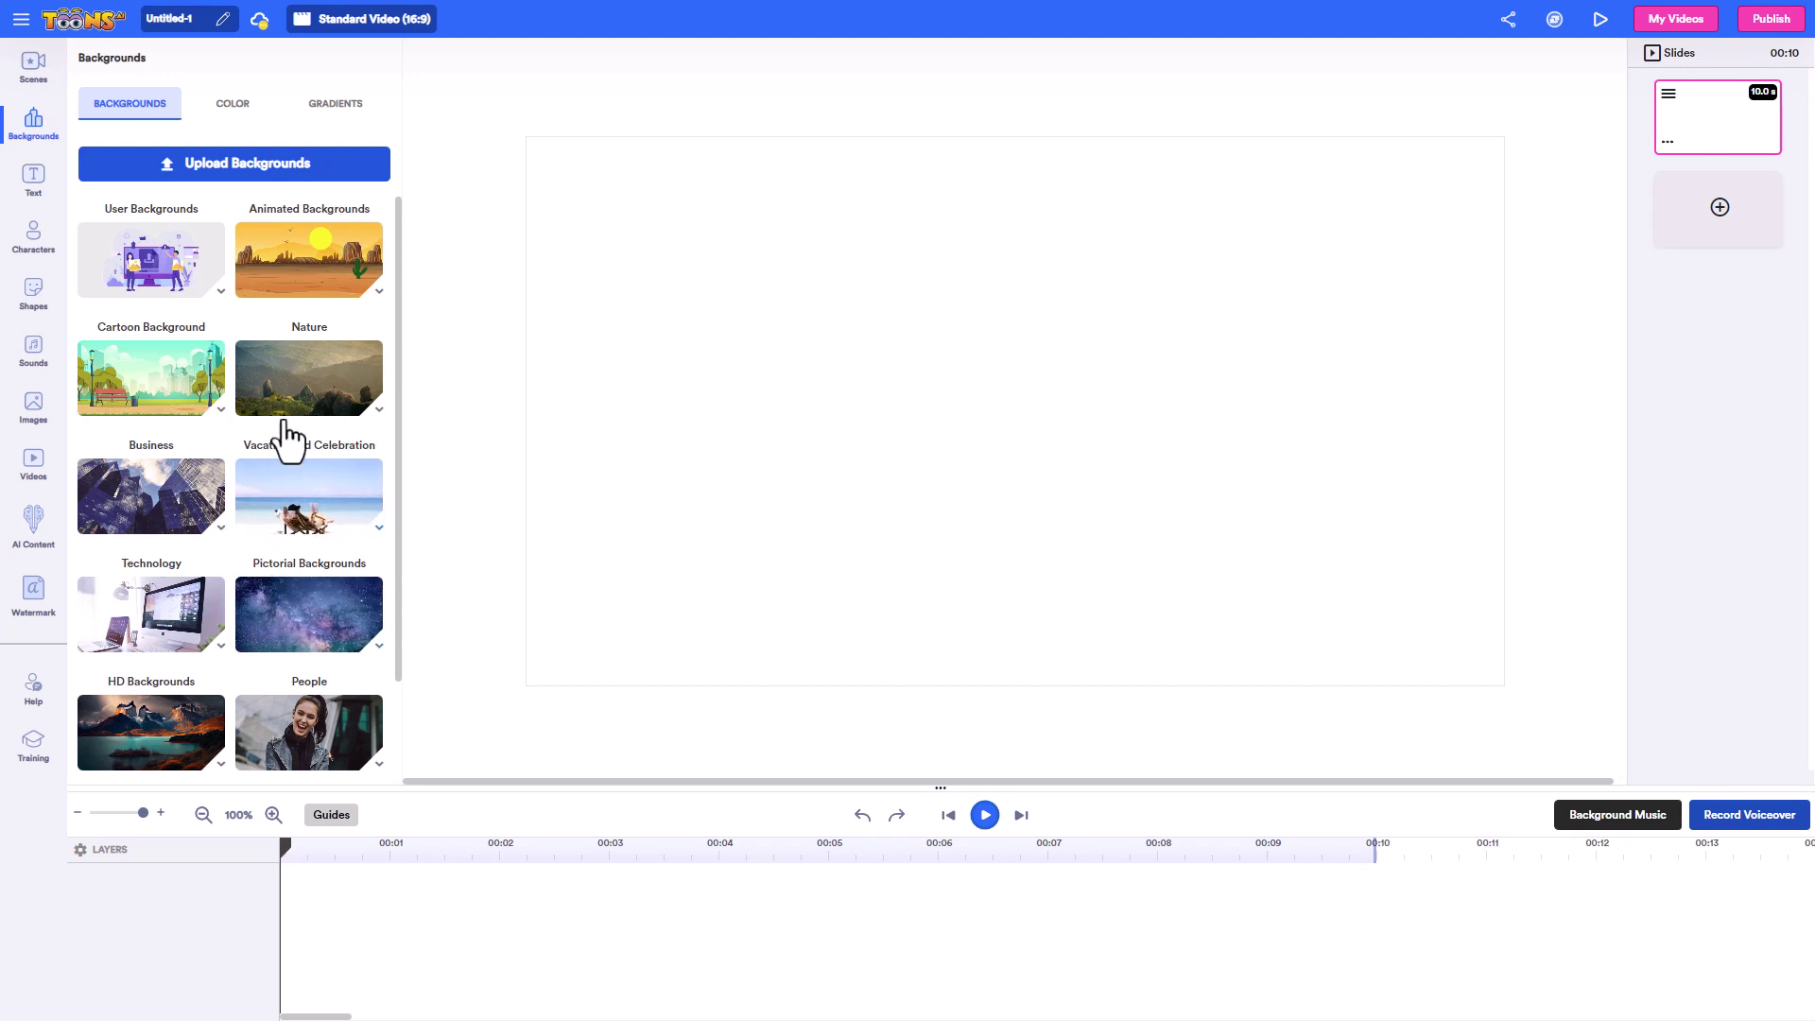
Set the slide background to the black-and-white Business photo of three silhouetted people overlooking a city.
left_click(151, 502)
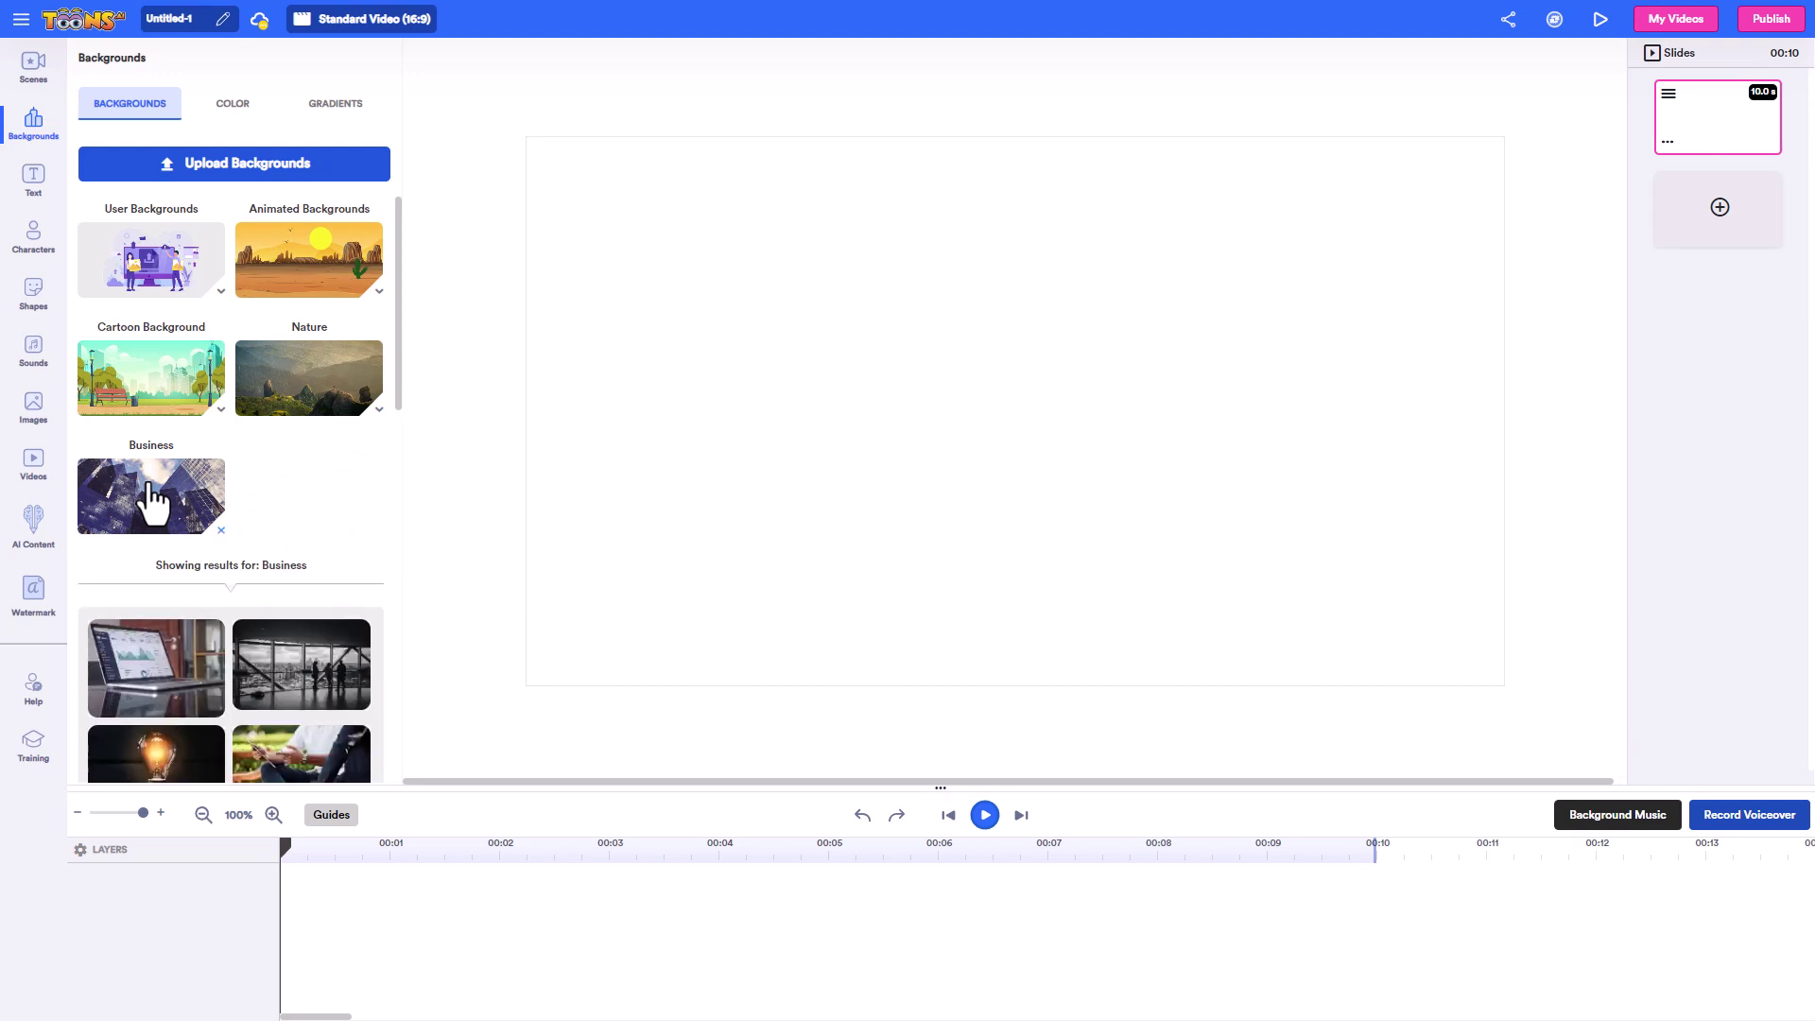
scroll(269, 567, "down", 5)
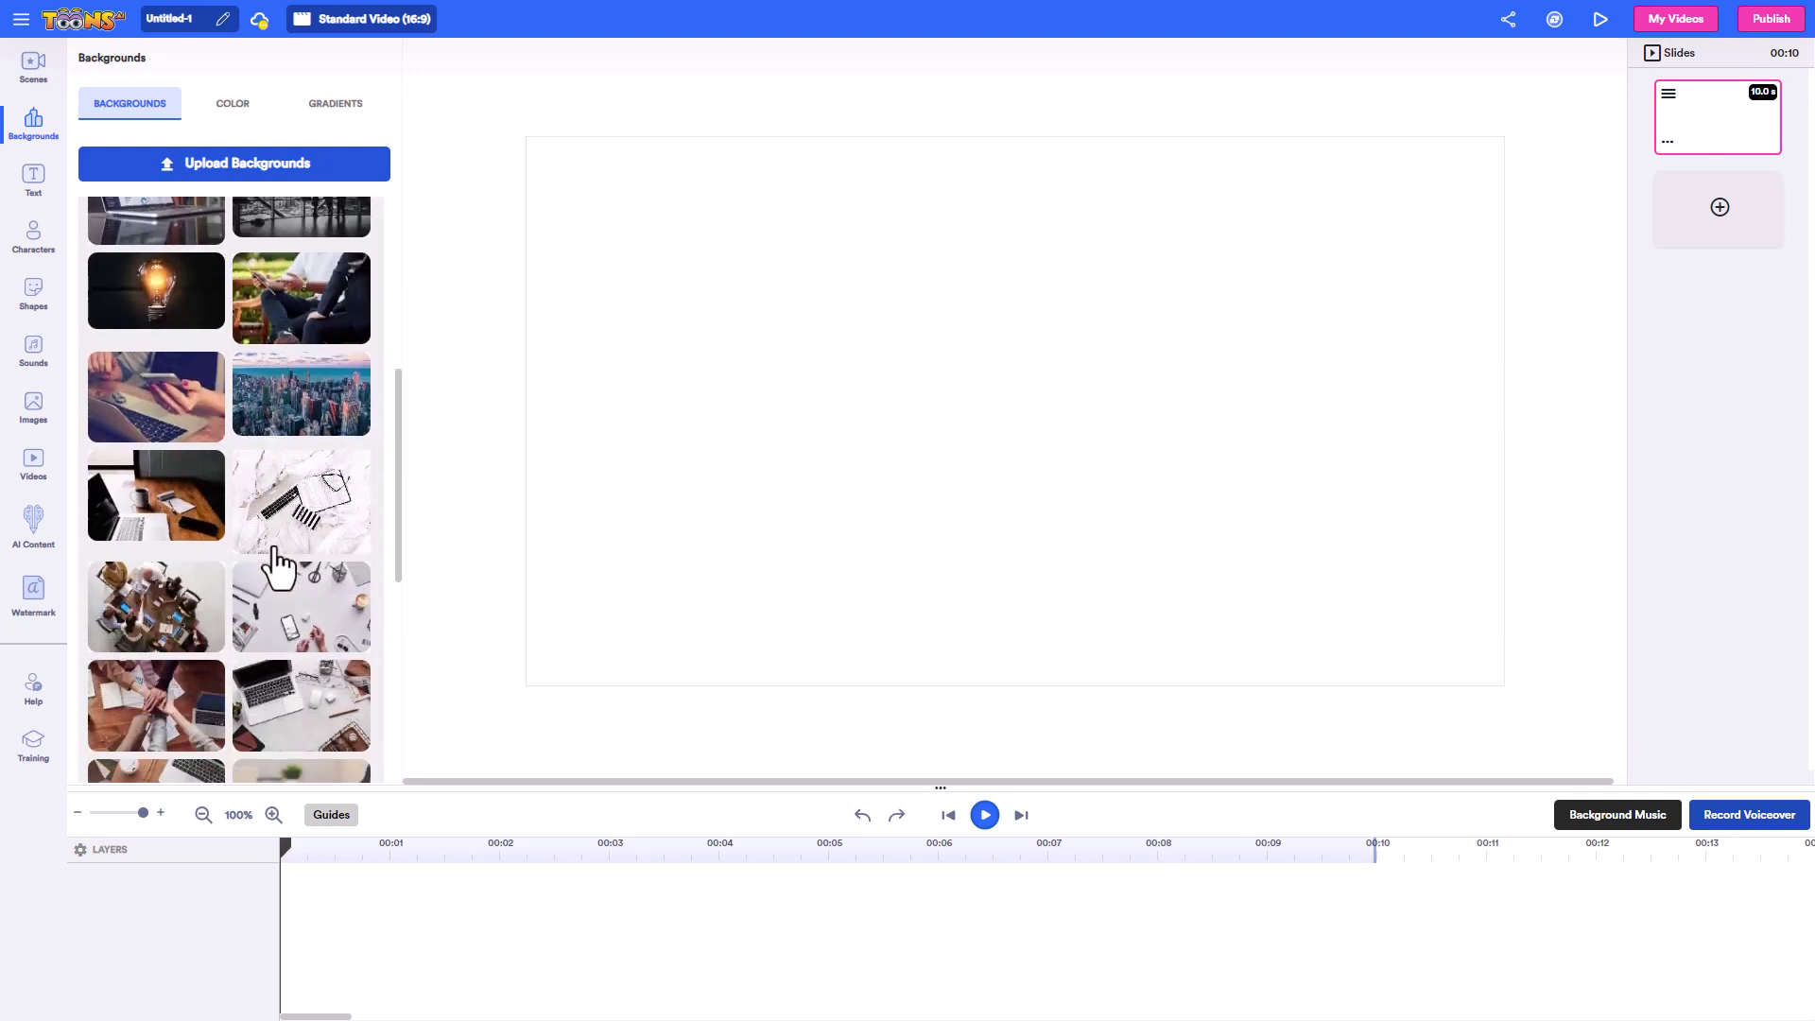
scroll(184, 434, "down", 5)
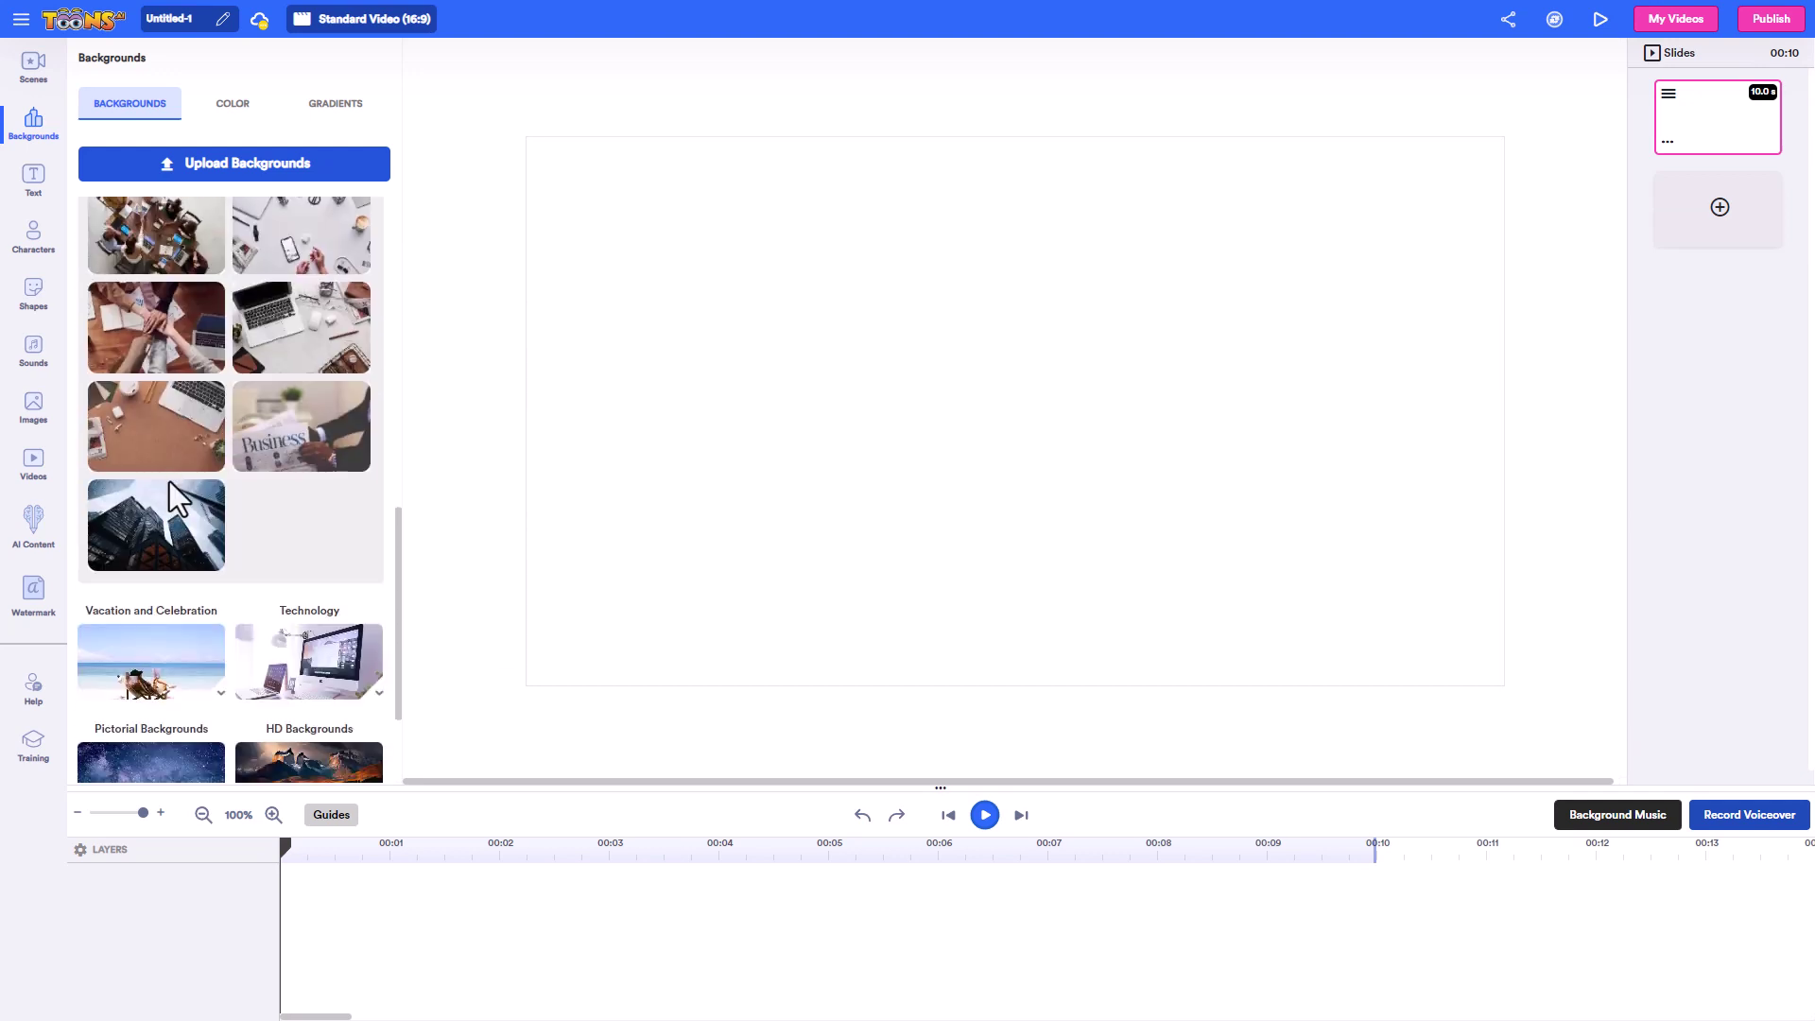
scroll(230, 499, "up", 10)
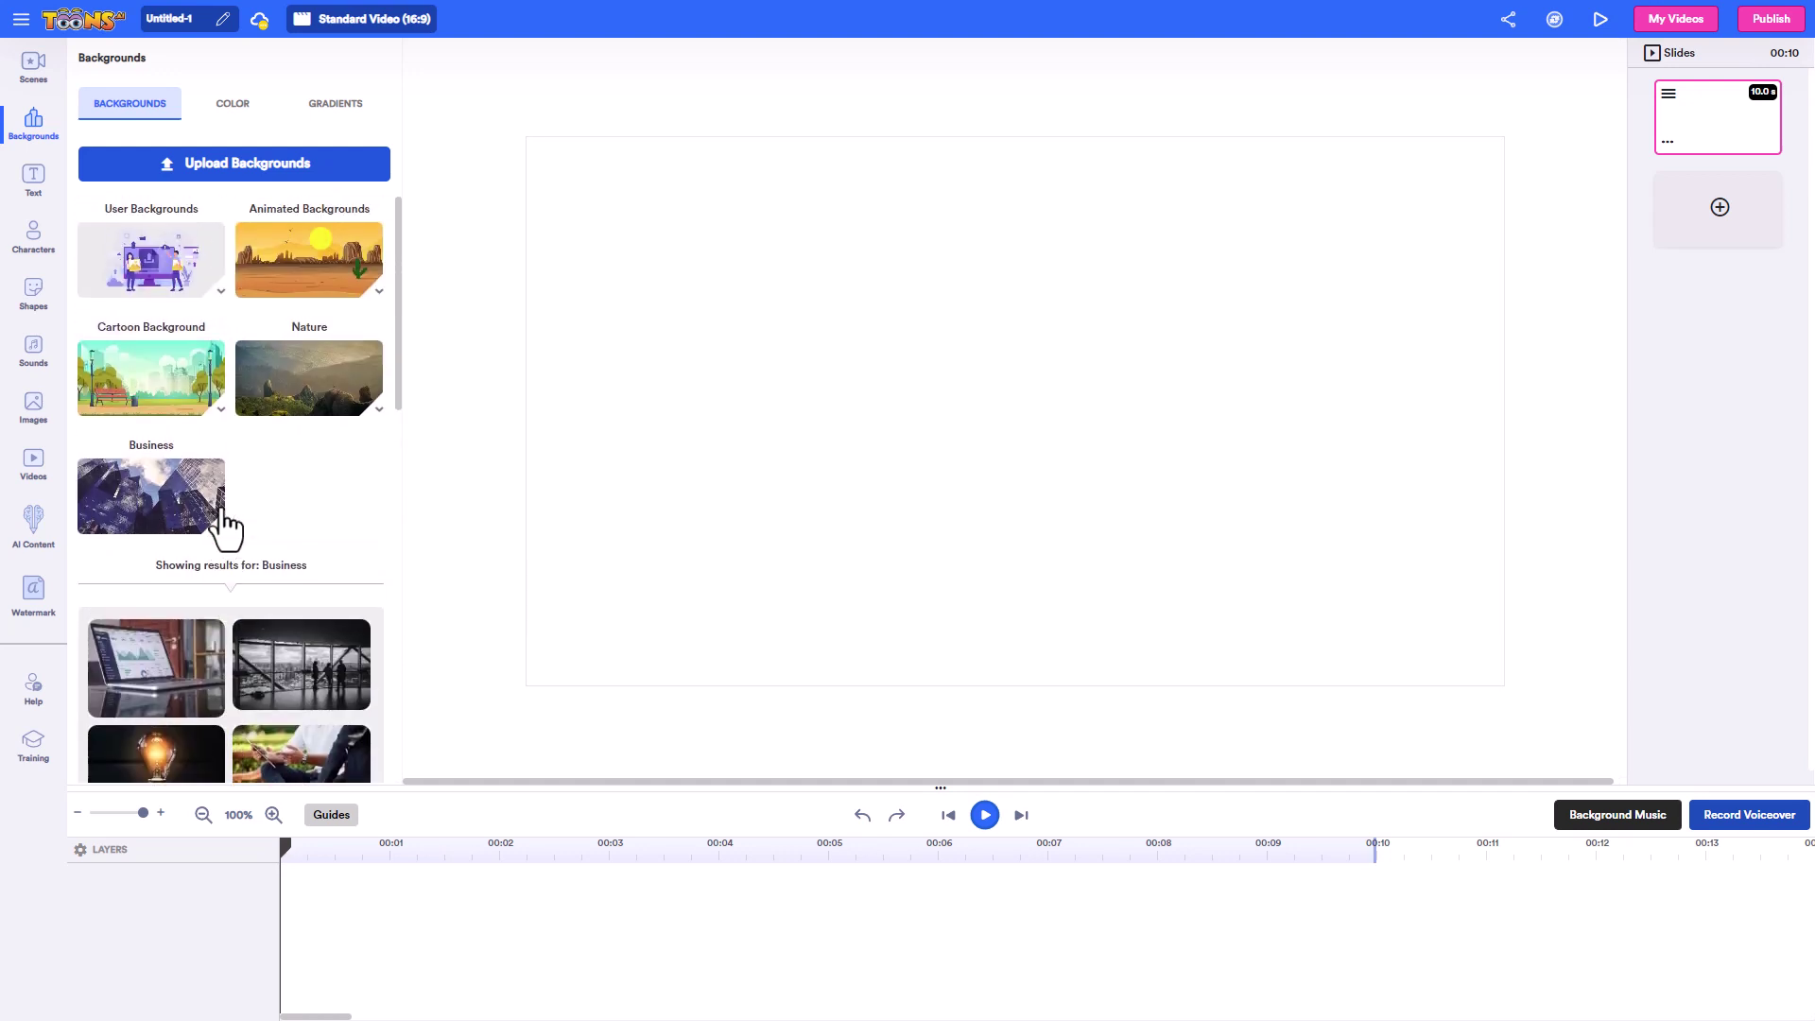
scroll(227, 524, "down", 4)
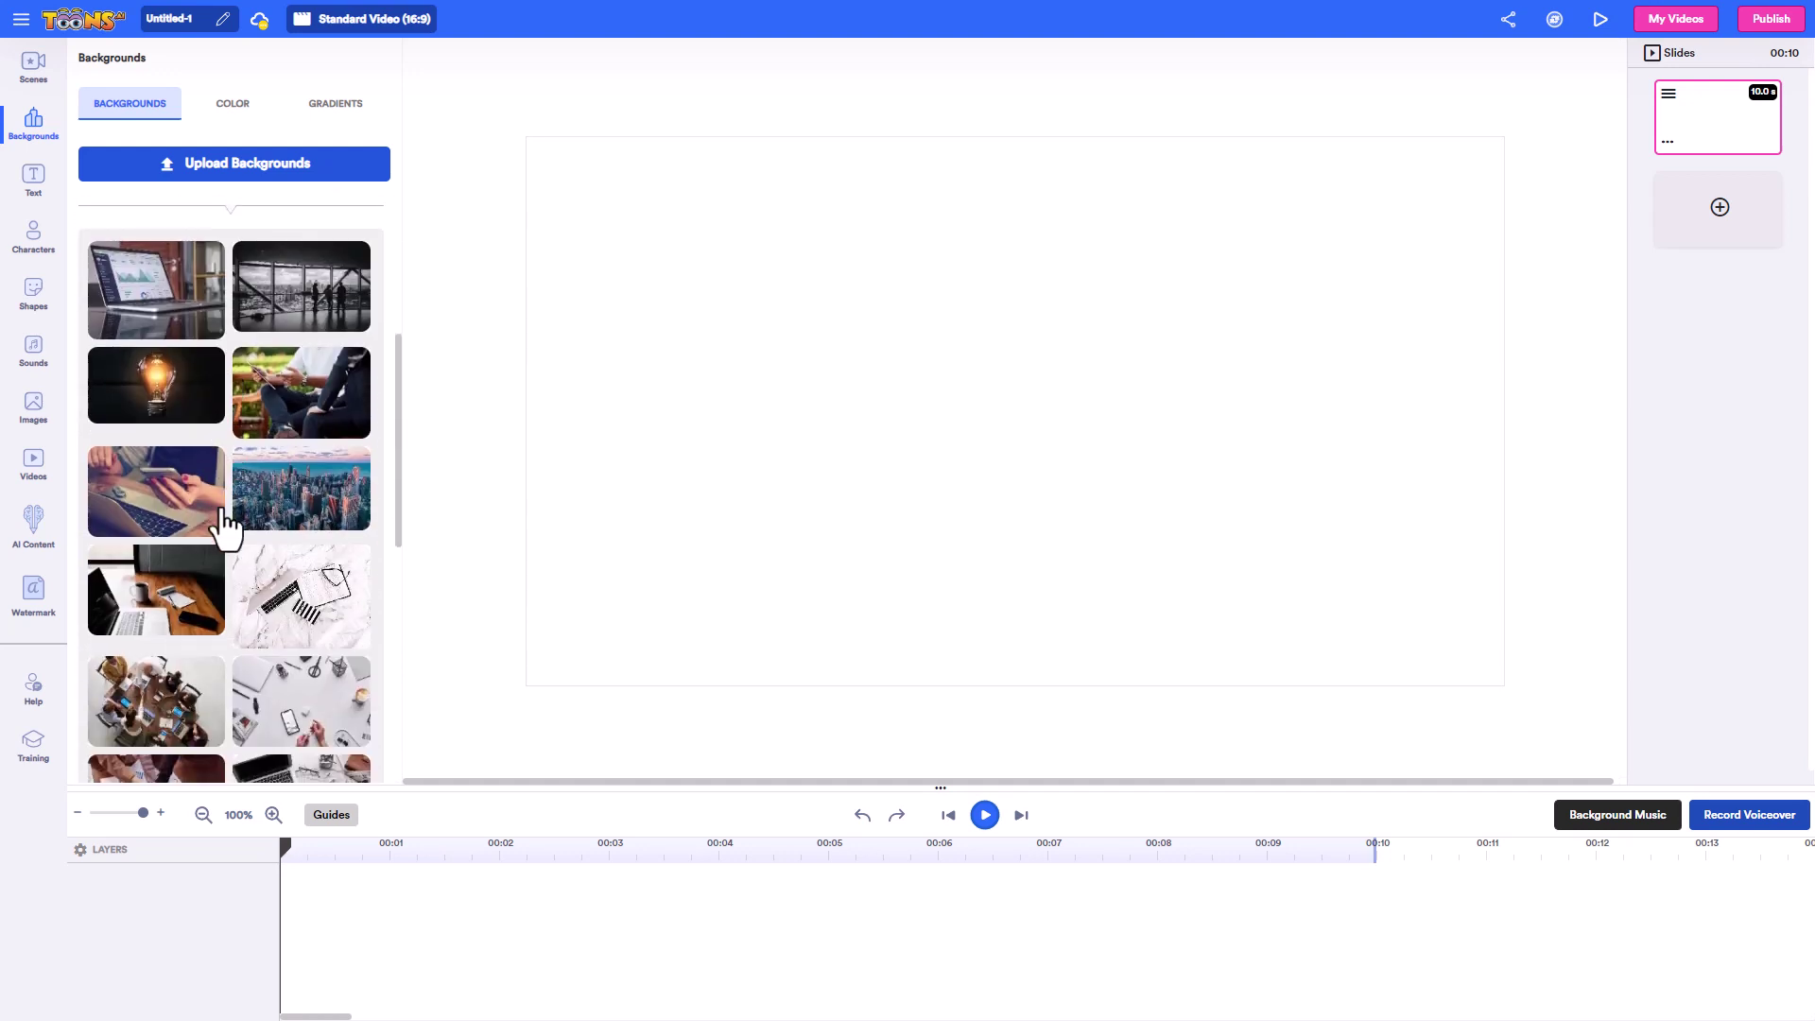
left_click(299, 307)
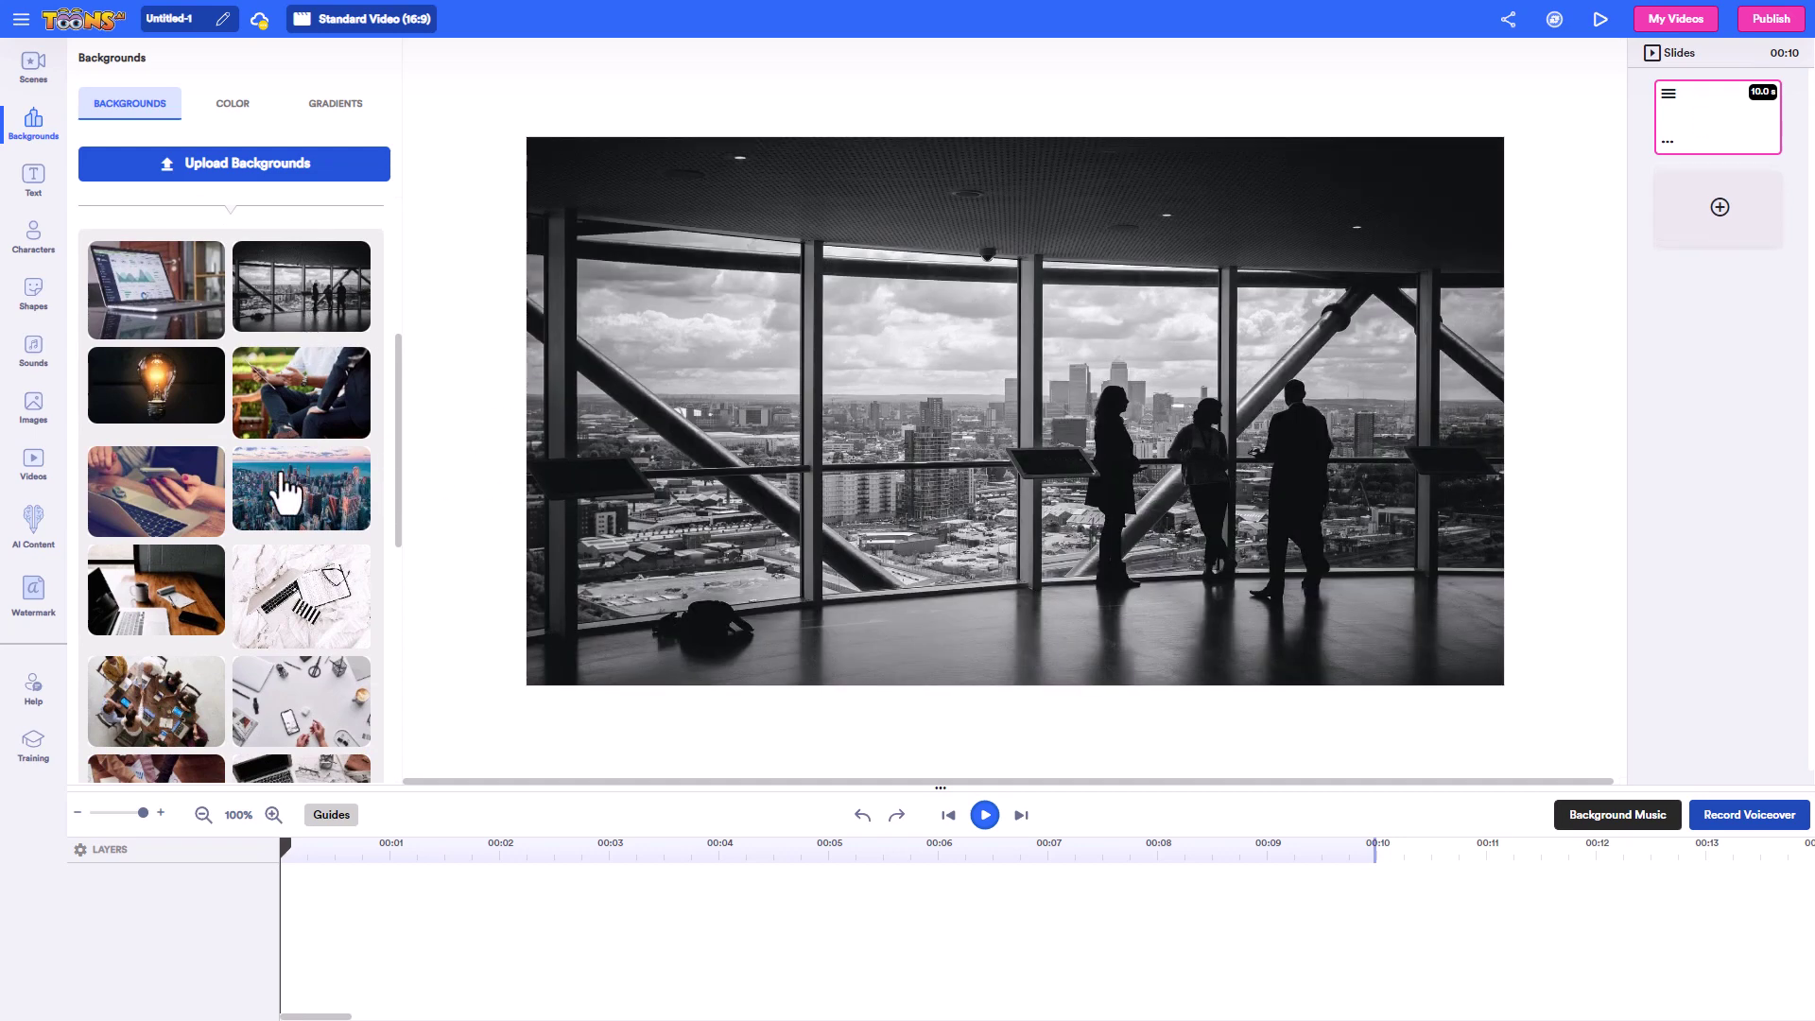
Browse the images in the Texture Backgrounds category.
scroll(274, 488, "down", 5)
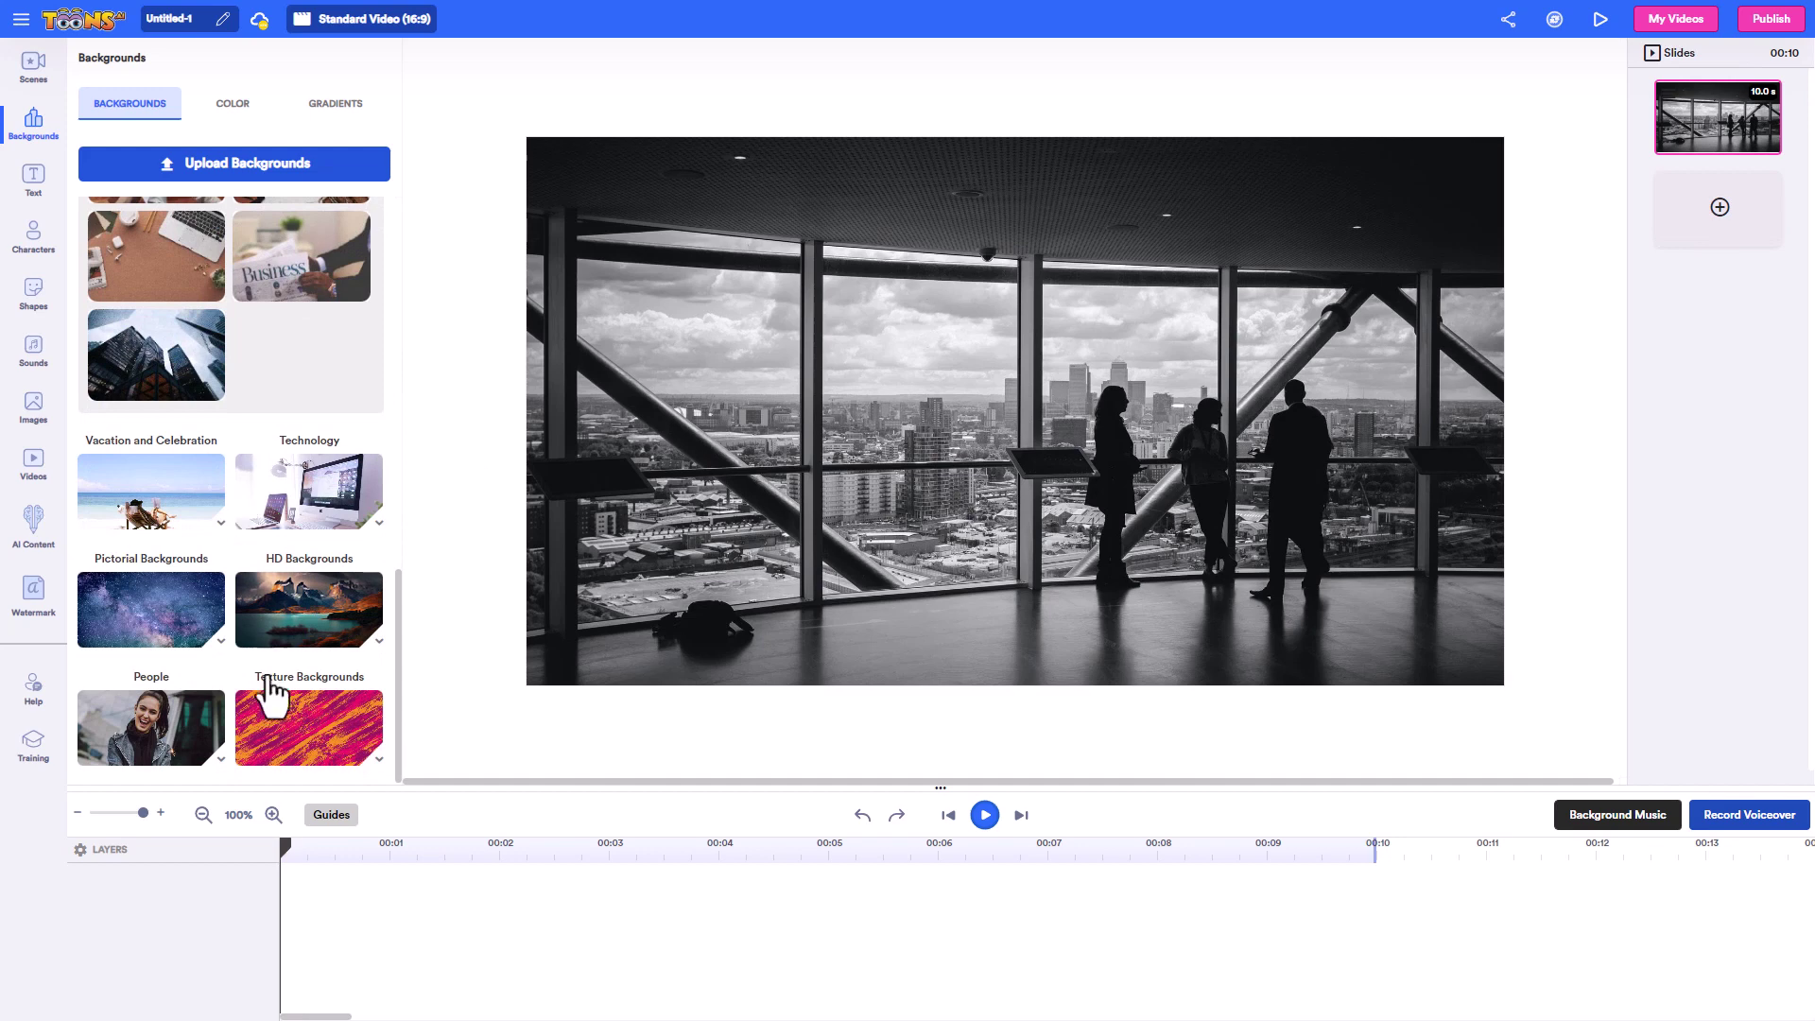
left_click(293, 721)
scroll(270, 552, "down", 5)
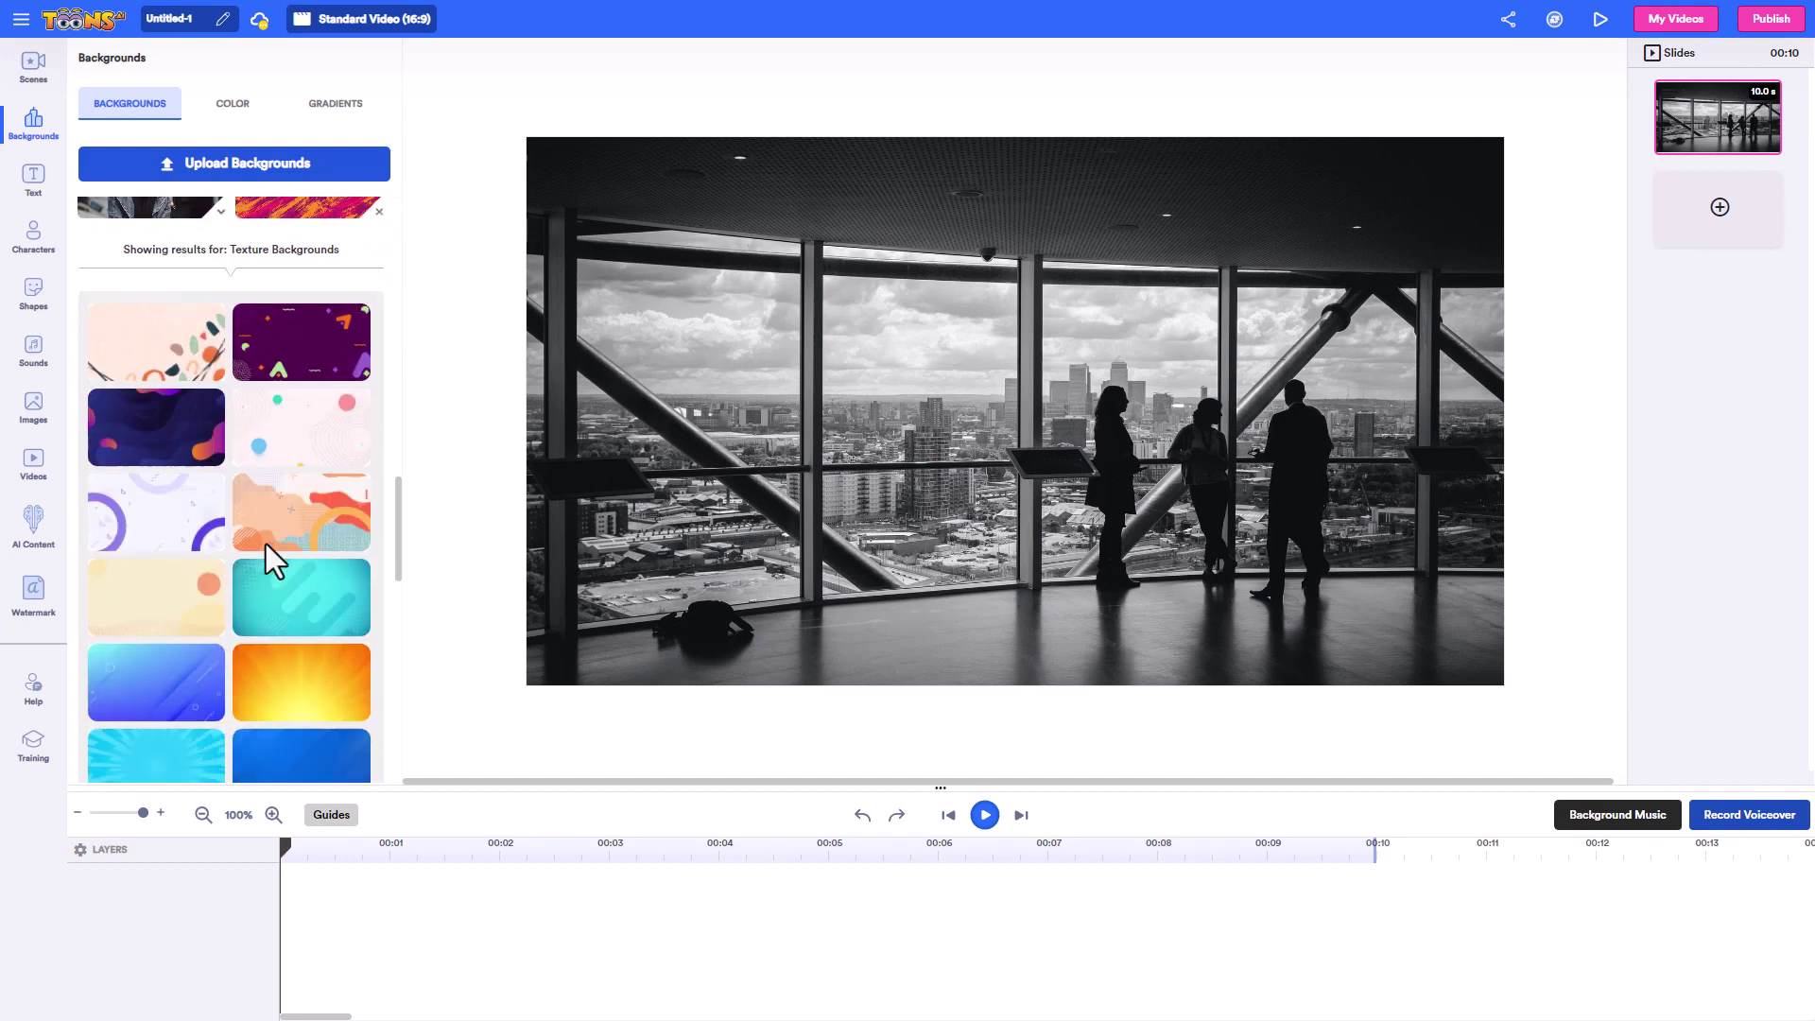
scroll(208, 510, "down", 6)
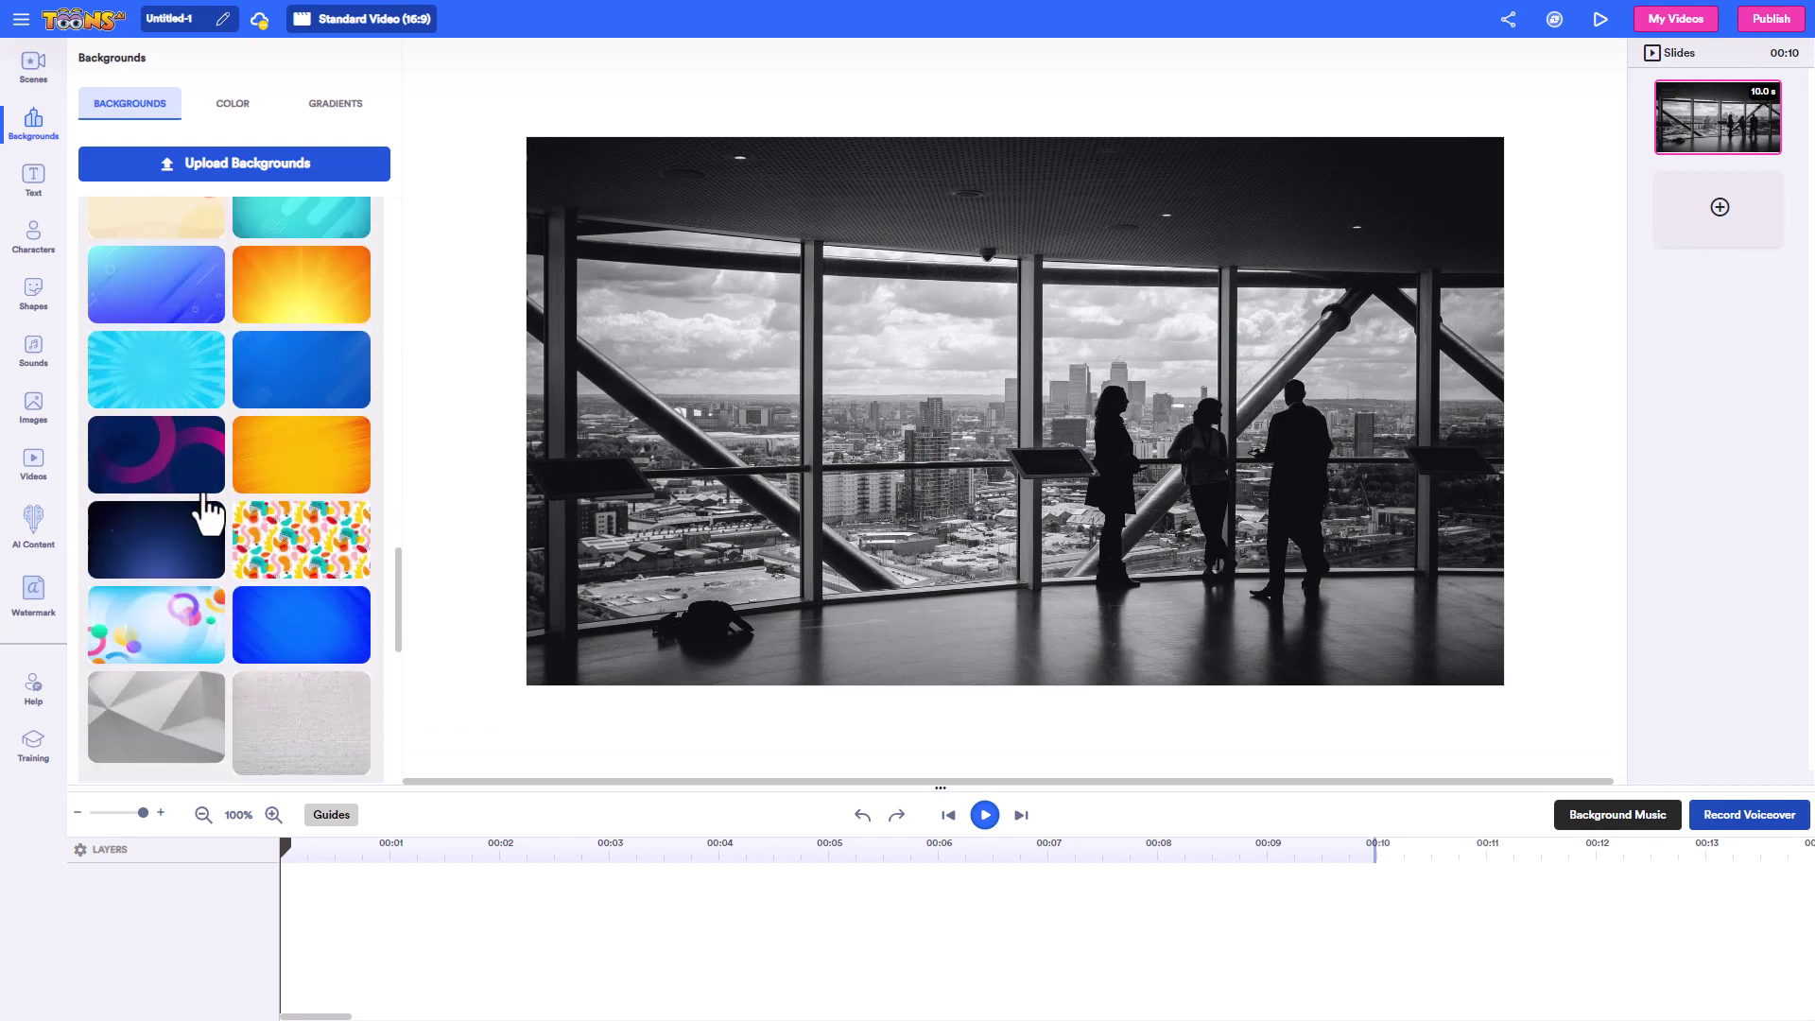
scroll(208, 511, "down", 2)
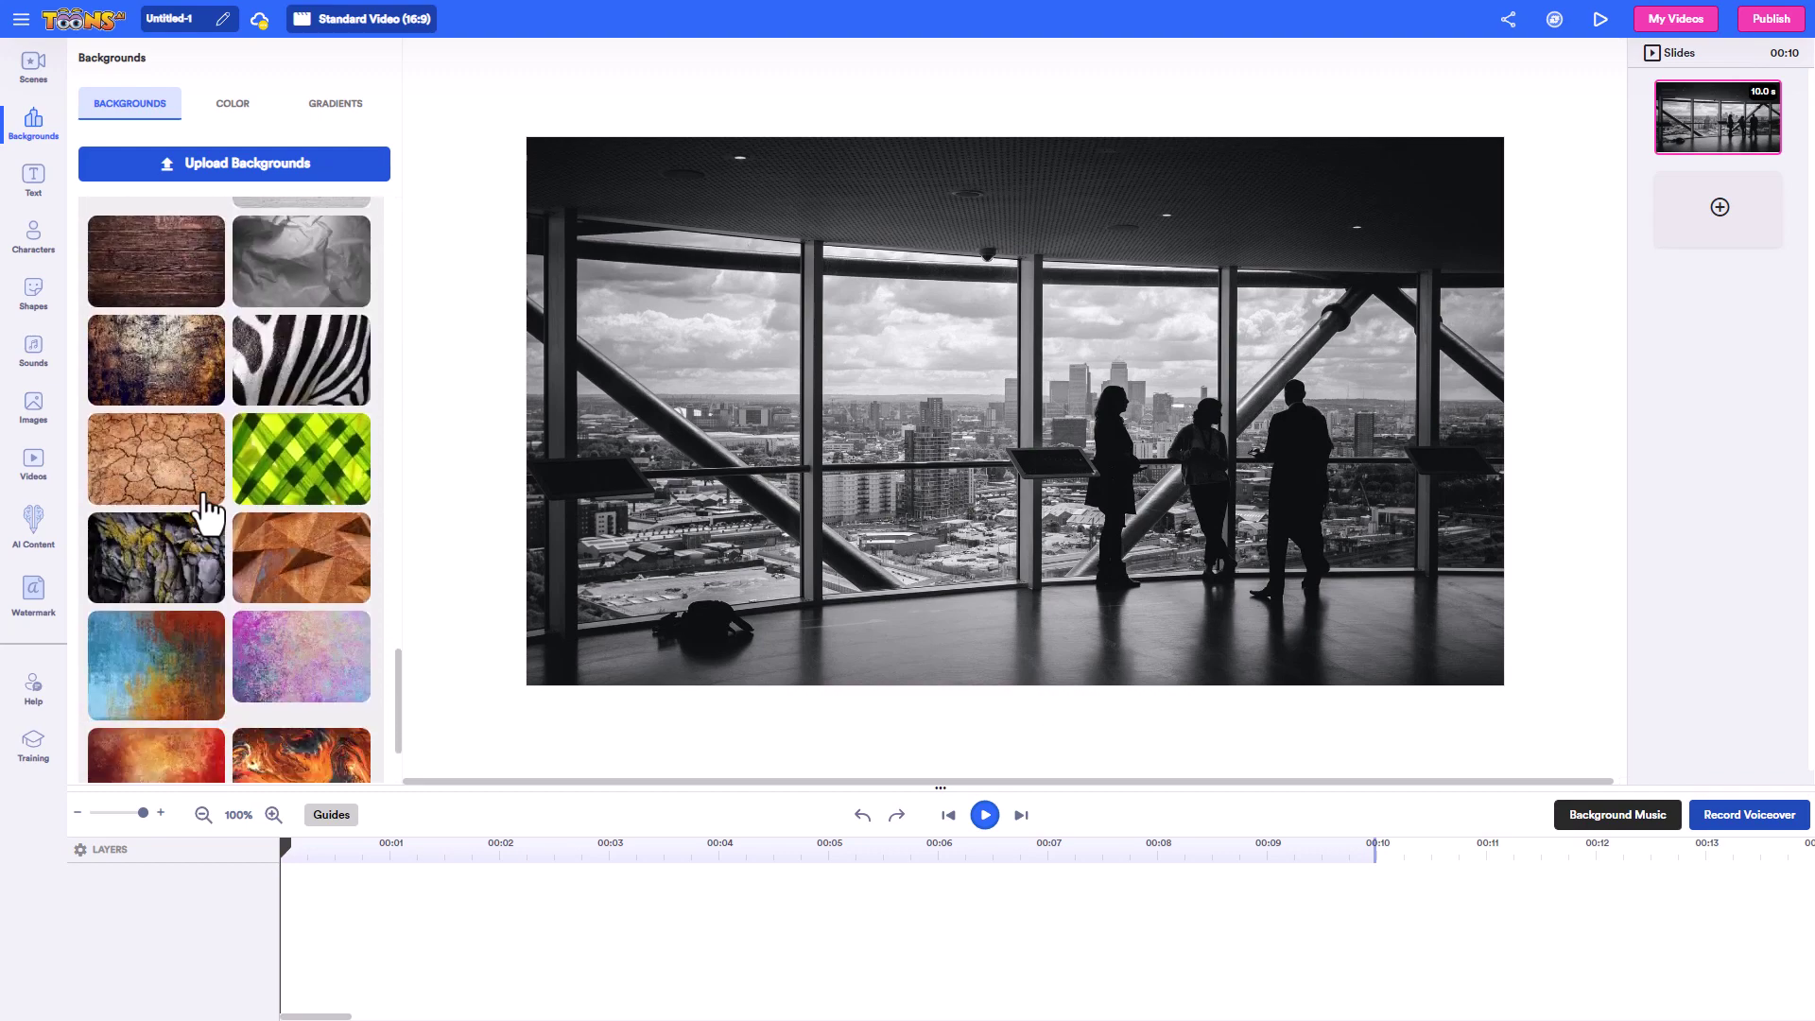
scroll(208, 510, "up", 15)
scroll(219, 522, "up", 8)
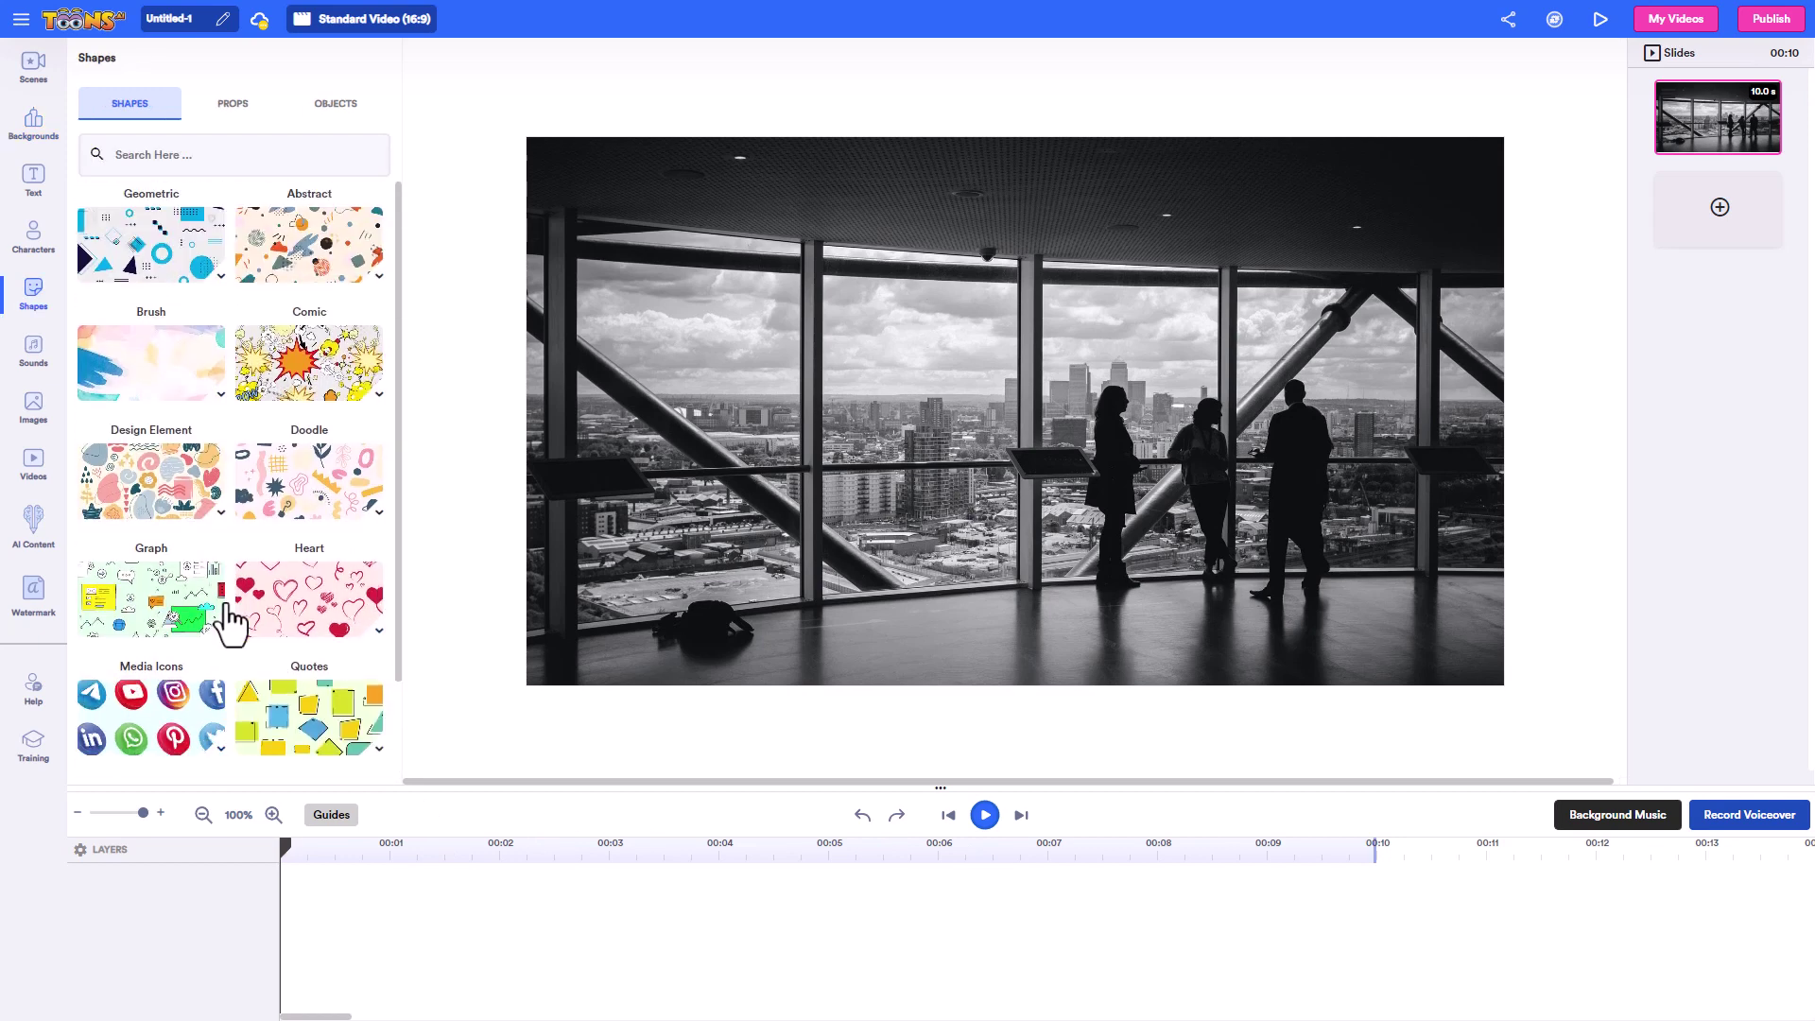
Add a square from the Geometric shapes, colored white with a transparency of 69.
left_click(231, 620)
left_click(129, 478)
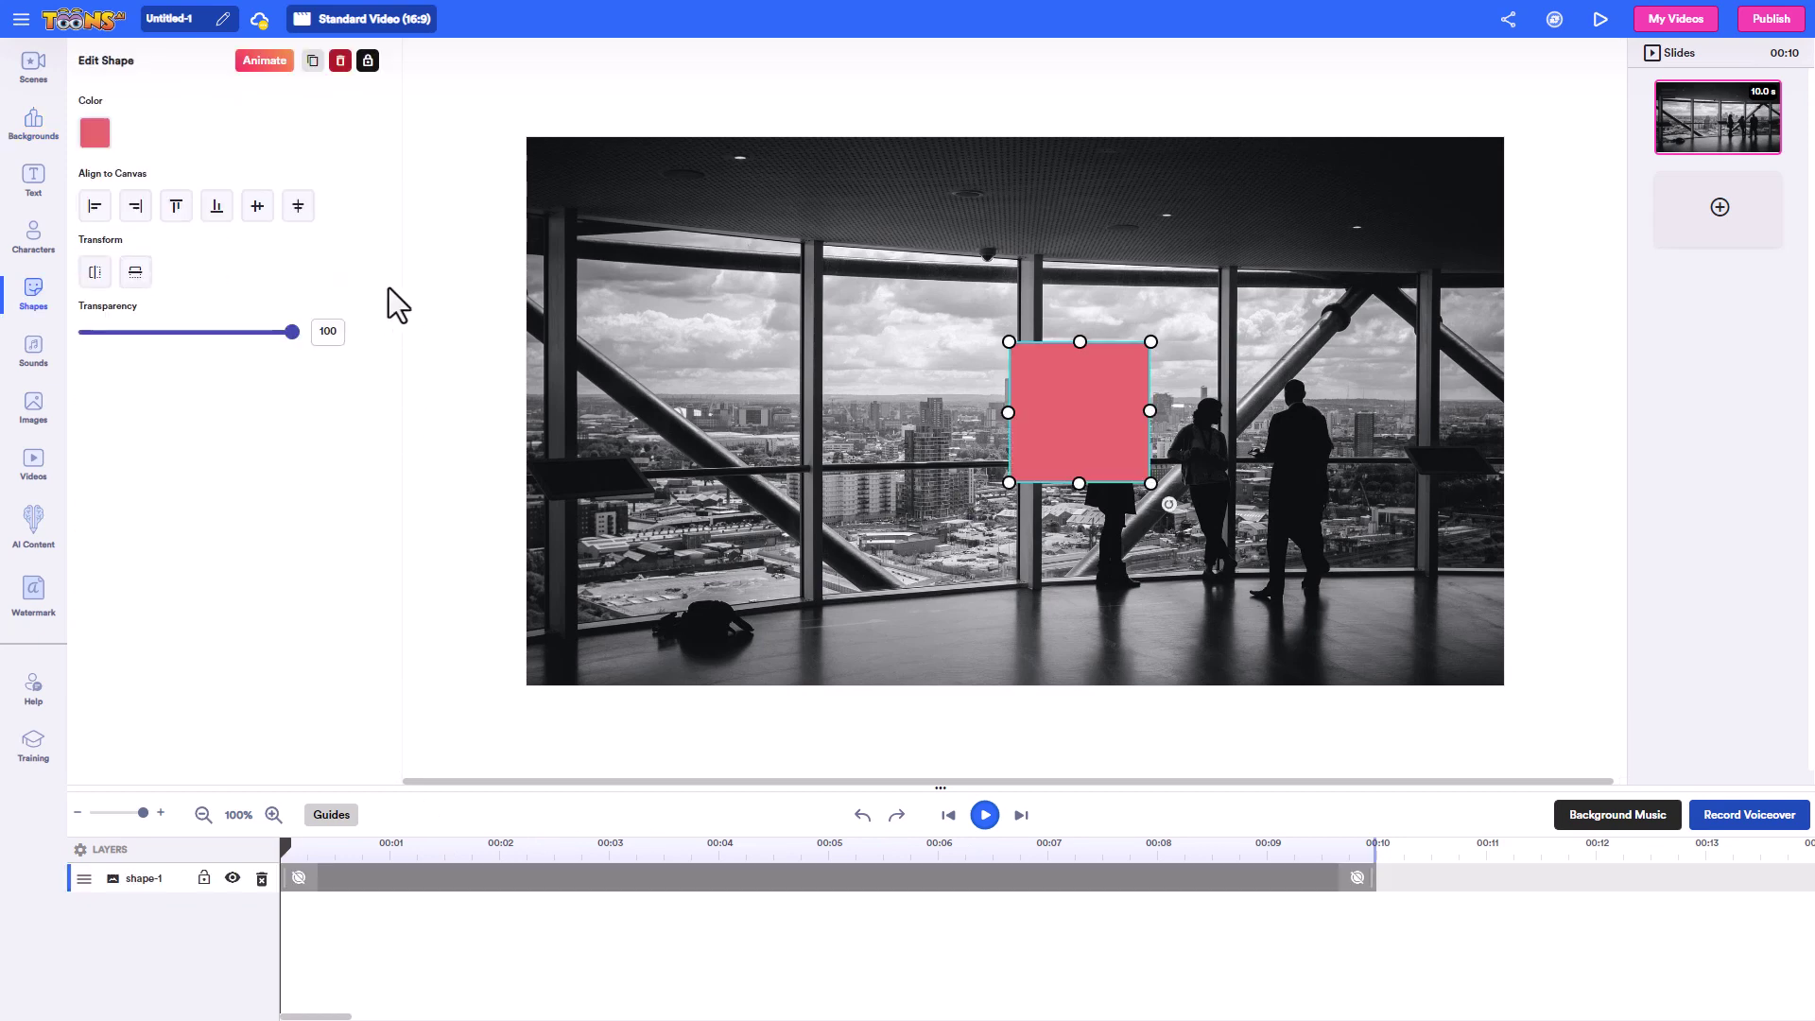
left_click(95, 133)
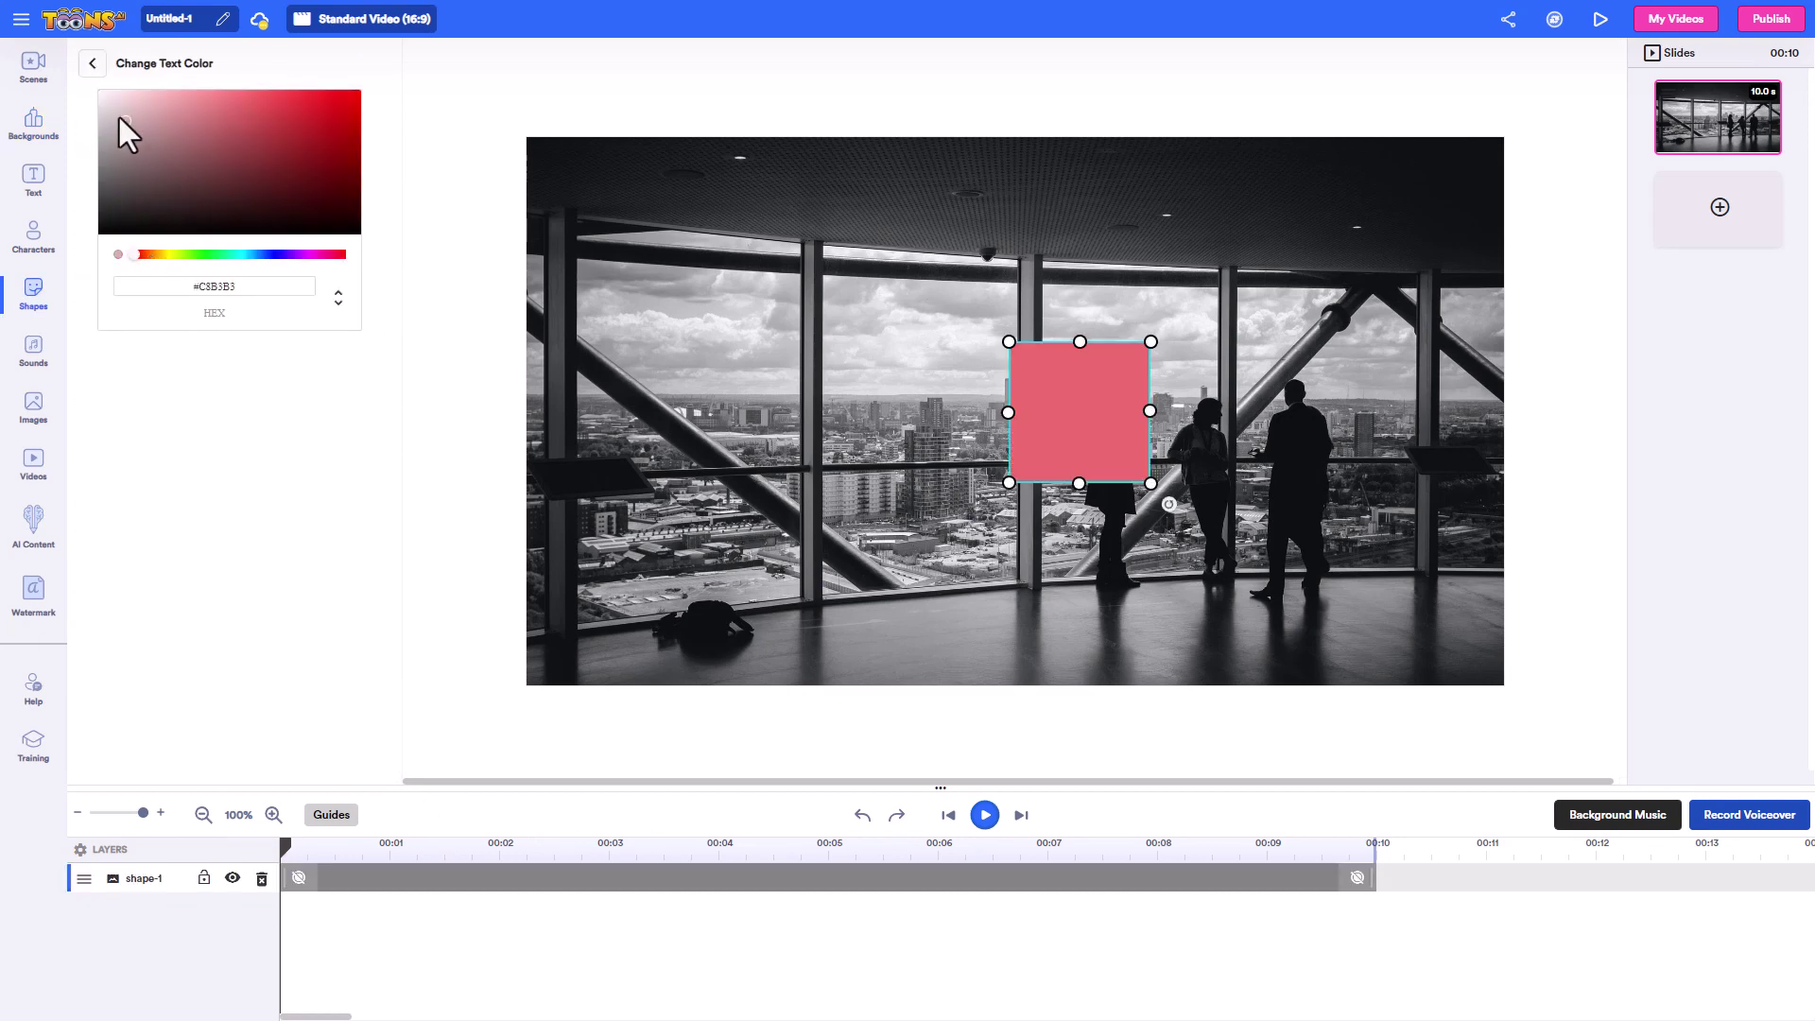
key("Return")
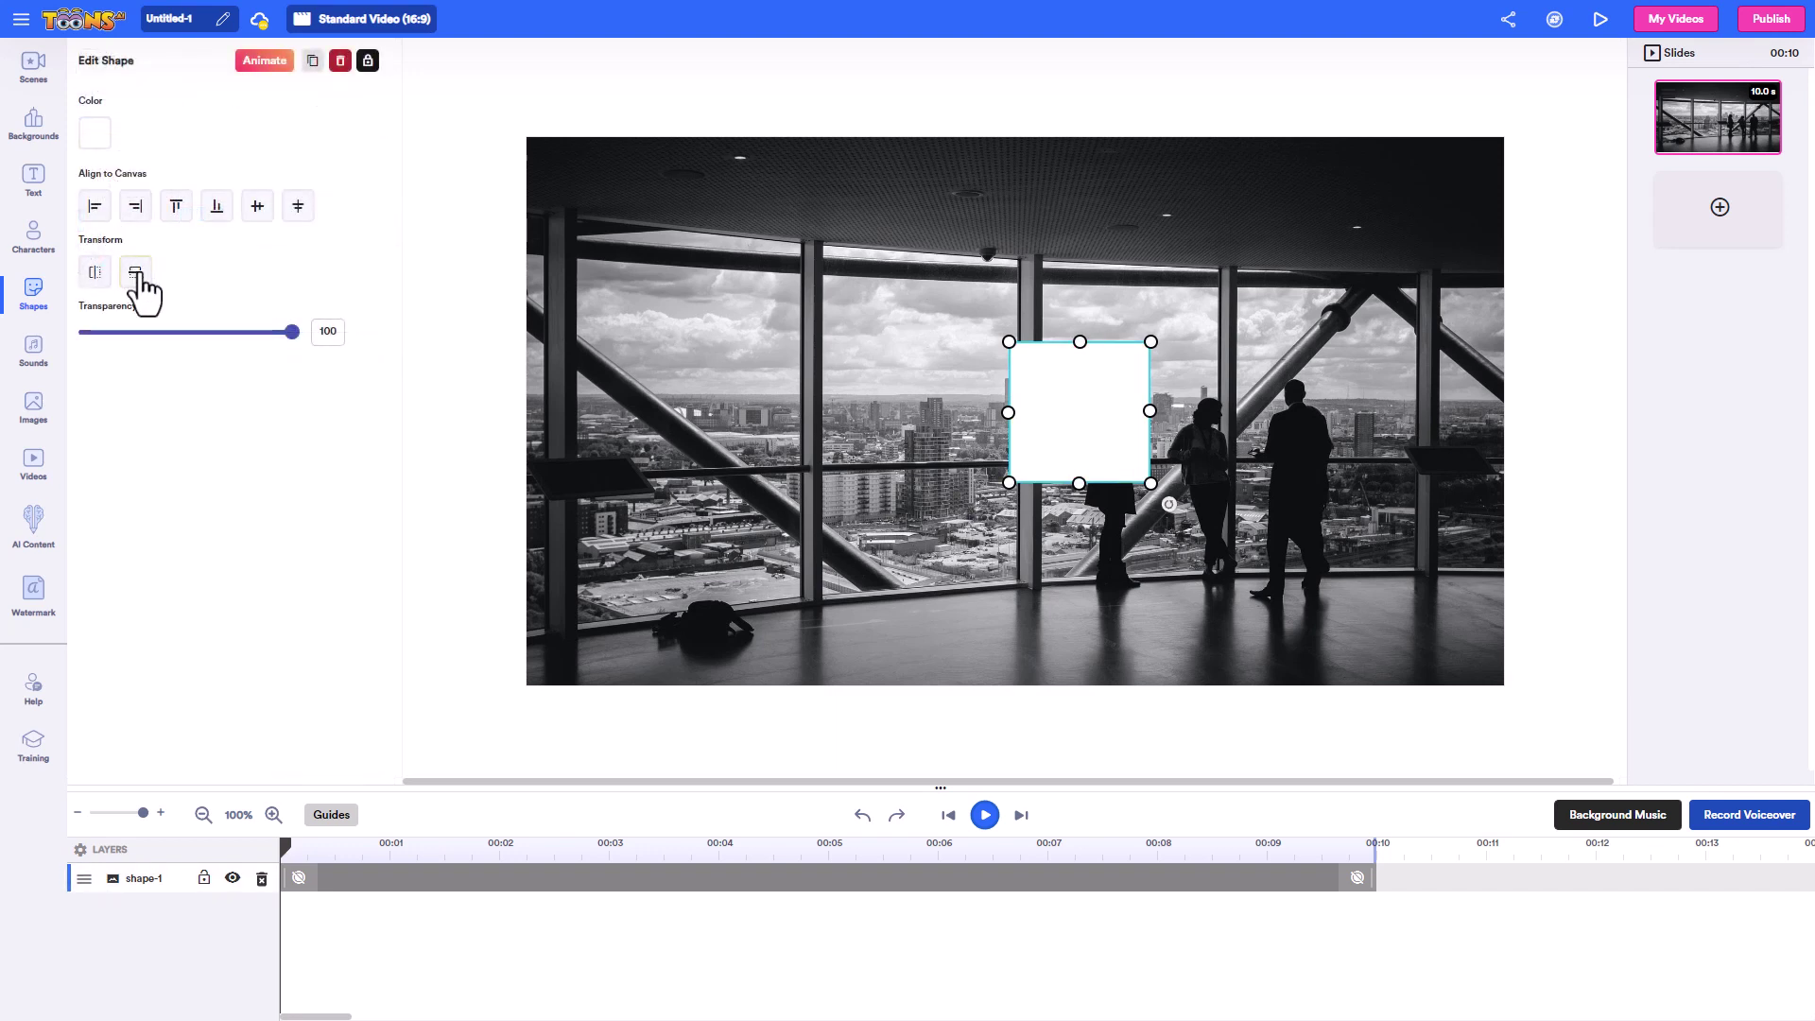
left_click_drag(288, 332, 226, 331)
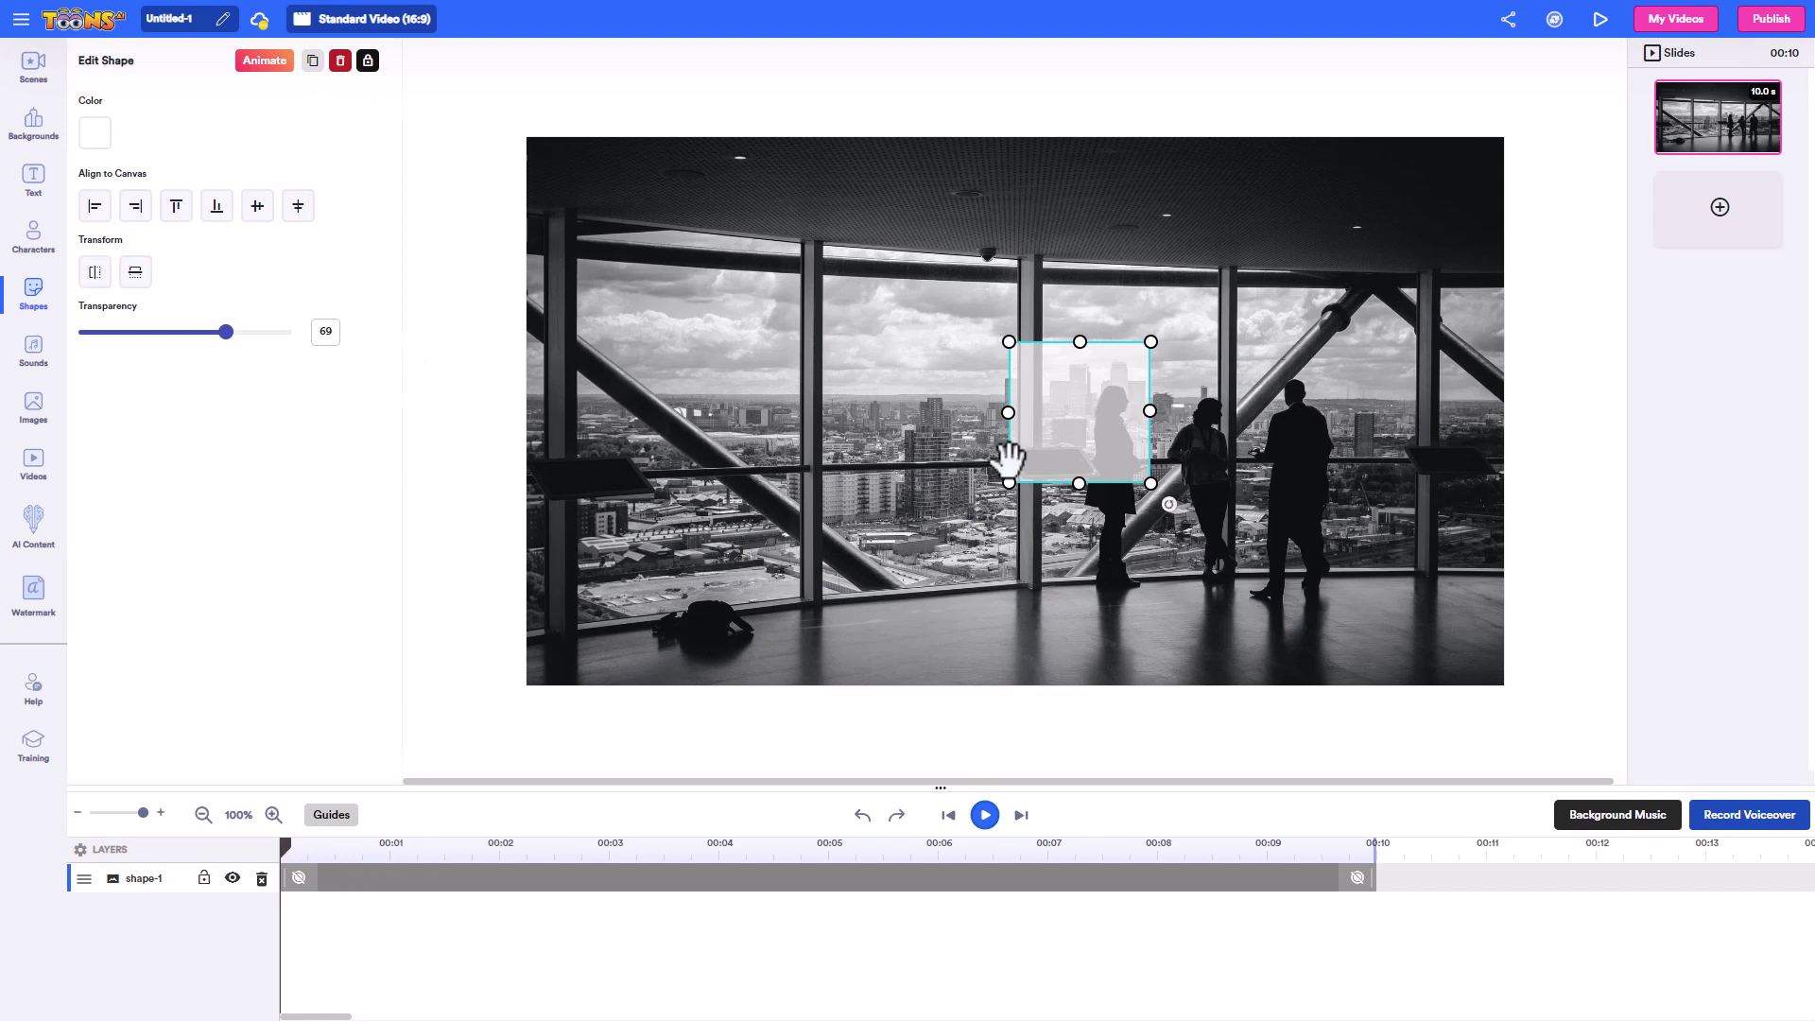
Align the white square to the canvas's left edge and stretch it to full height and nearly three-quarters of the canvas width.
left_click_drag(1121, 424, 638, 219)
left_click_drag(595, 279, 616, 688)
left_click_drag(666, 411, 1237, 413)
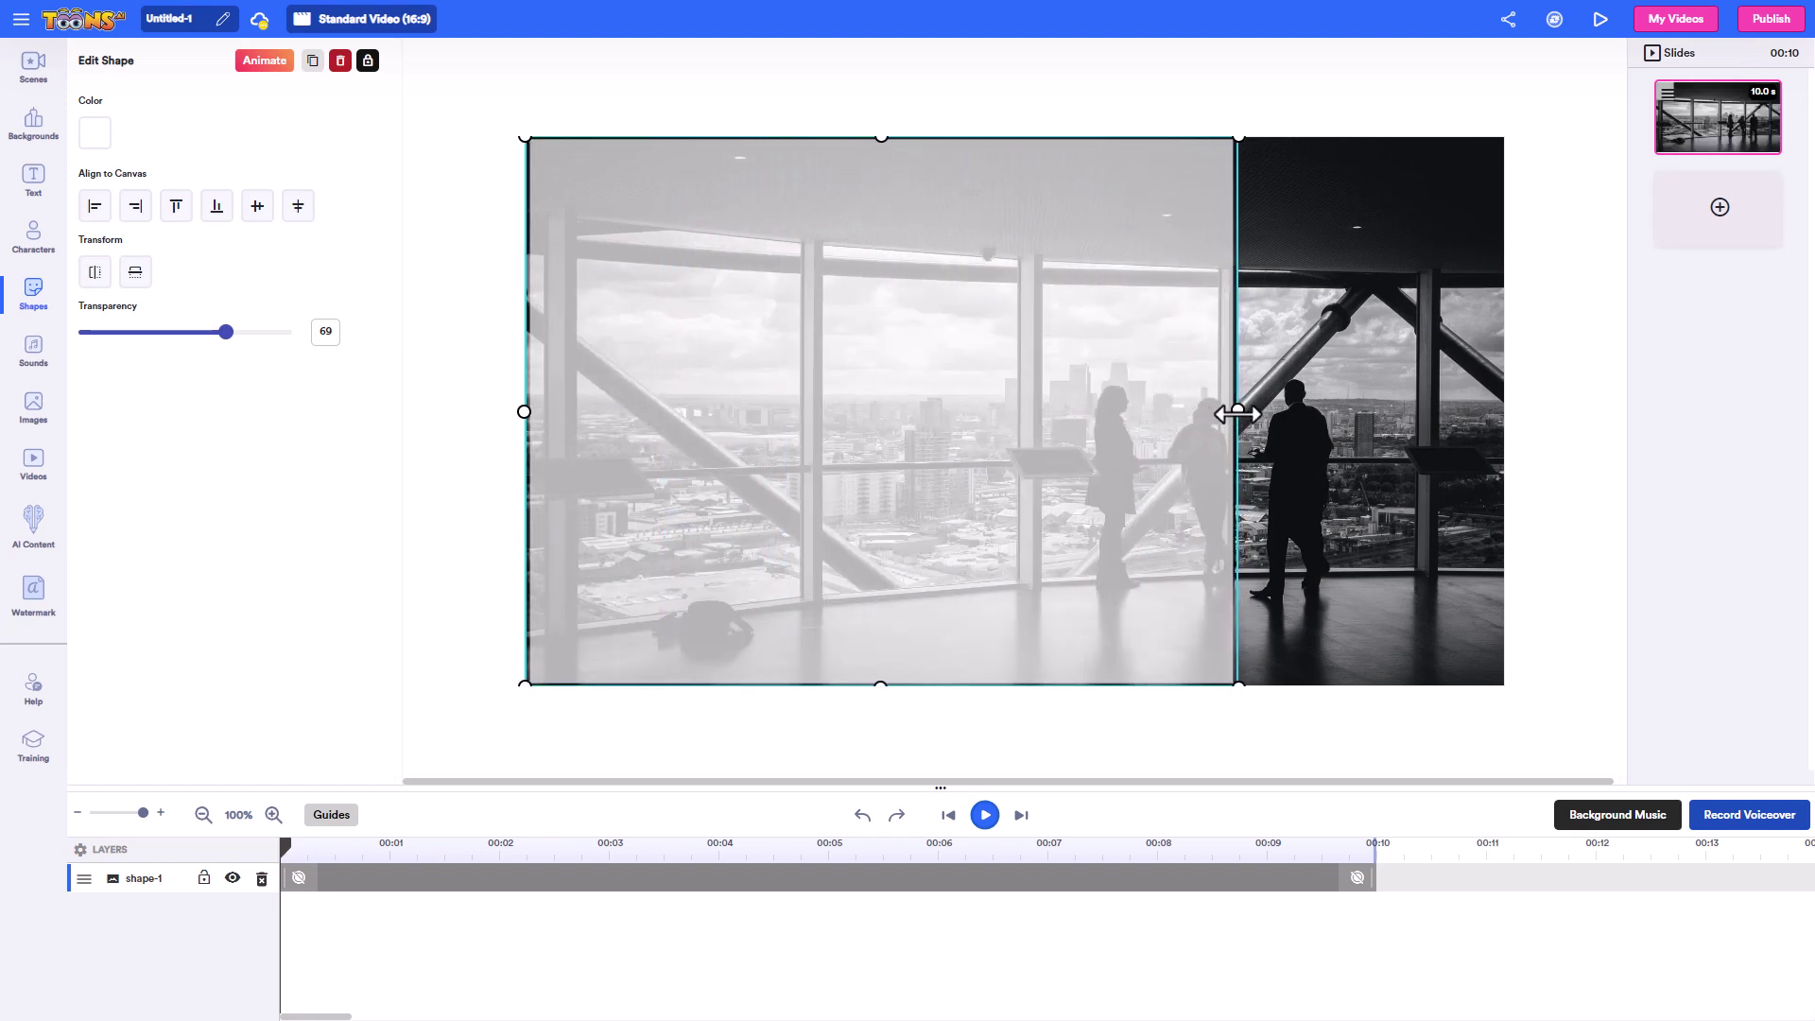
left_click(1405, 223)
left_click(1240, 698)
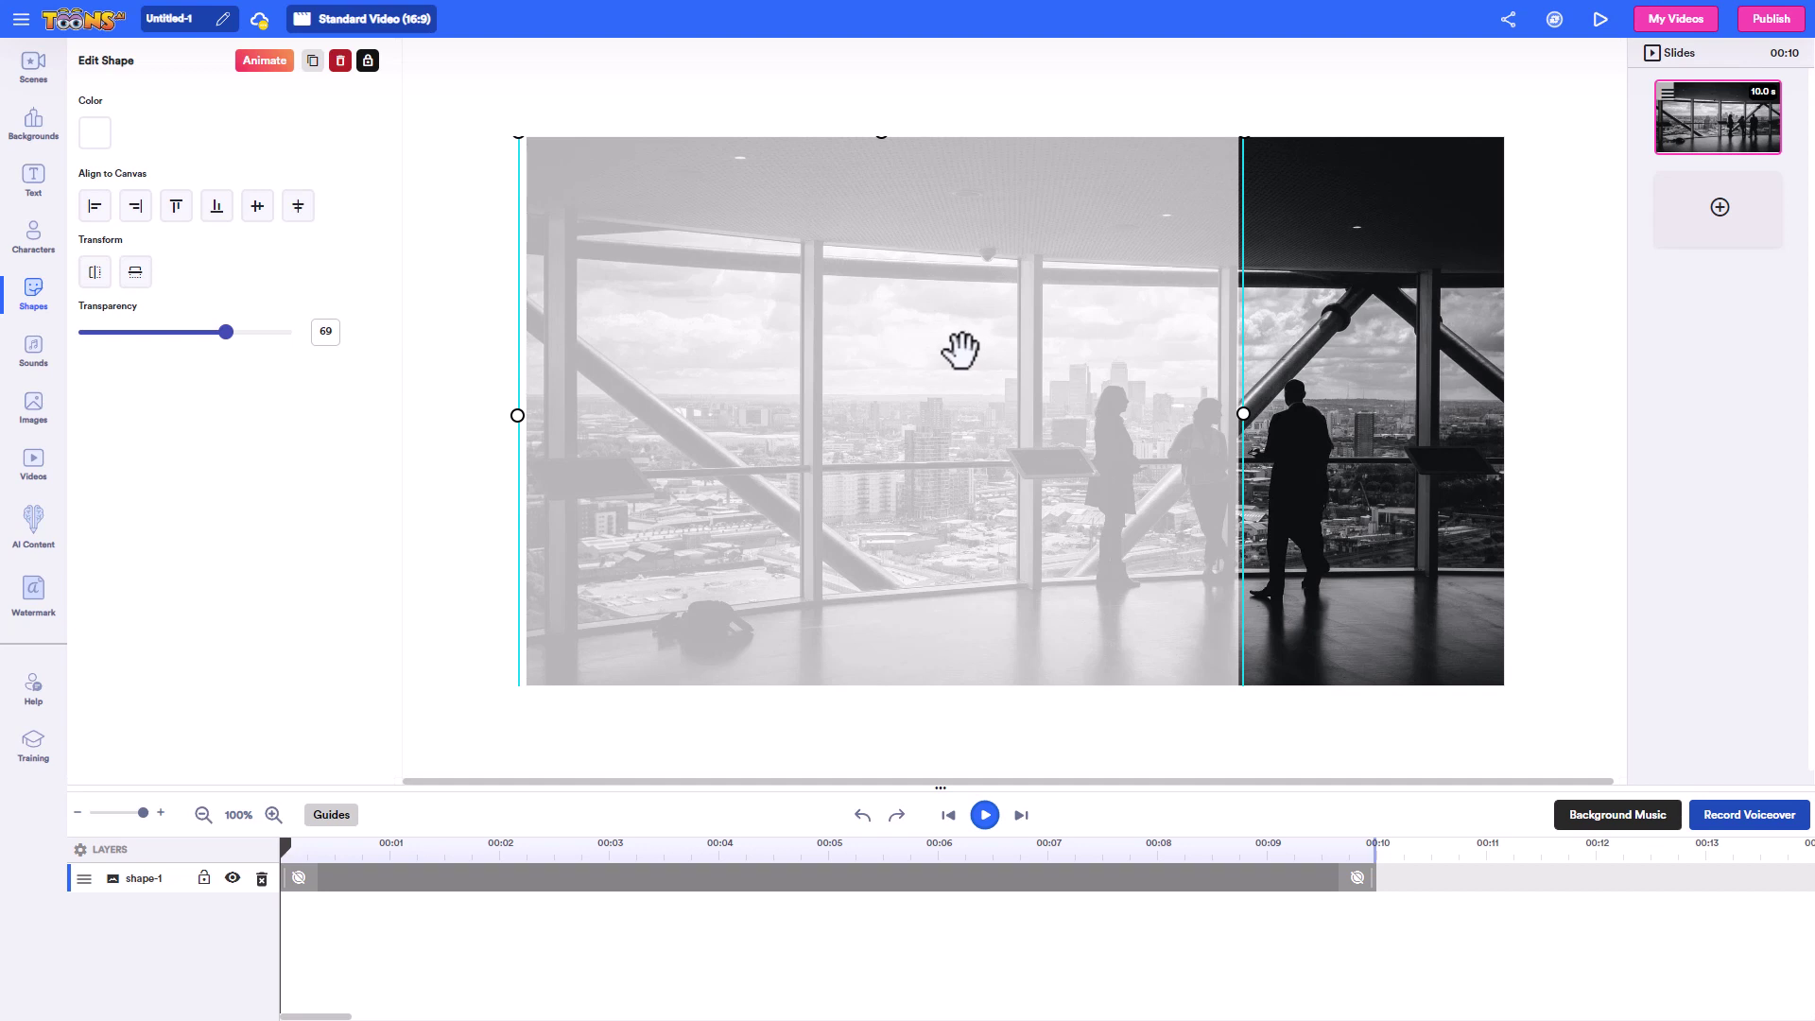
Animate the white overlay with a Slide Left enter effect and a Slide Bottom exit effect.
left_click(265, 61)
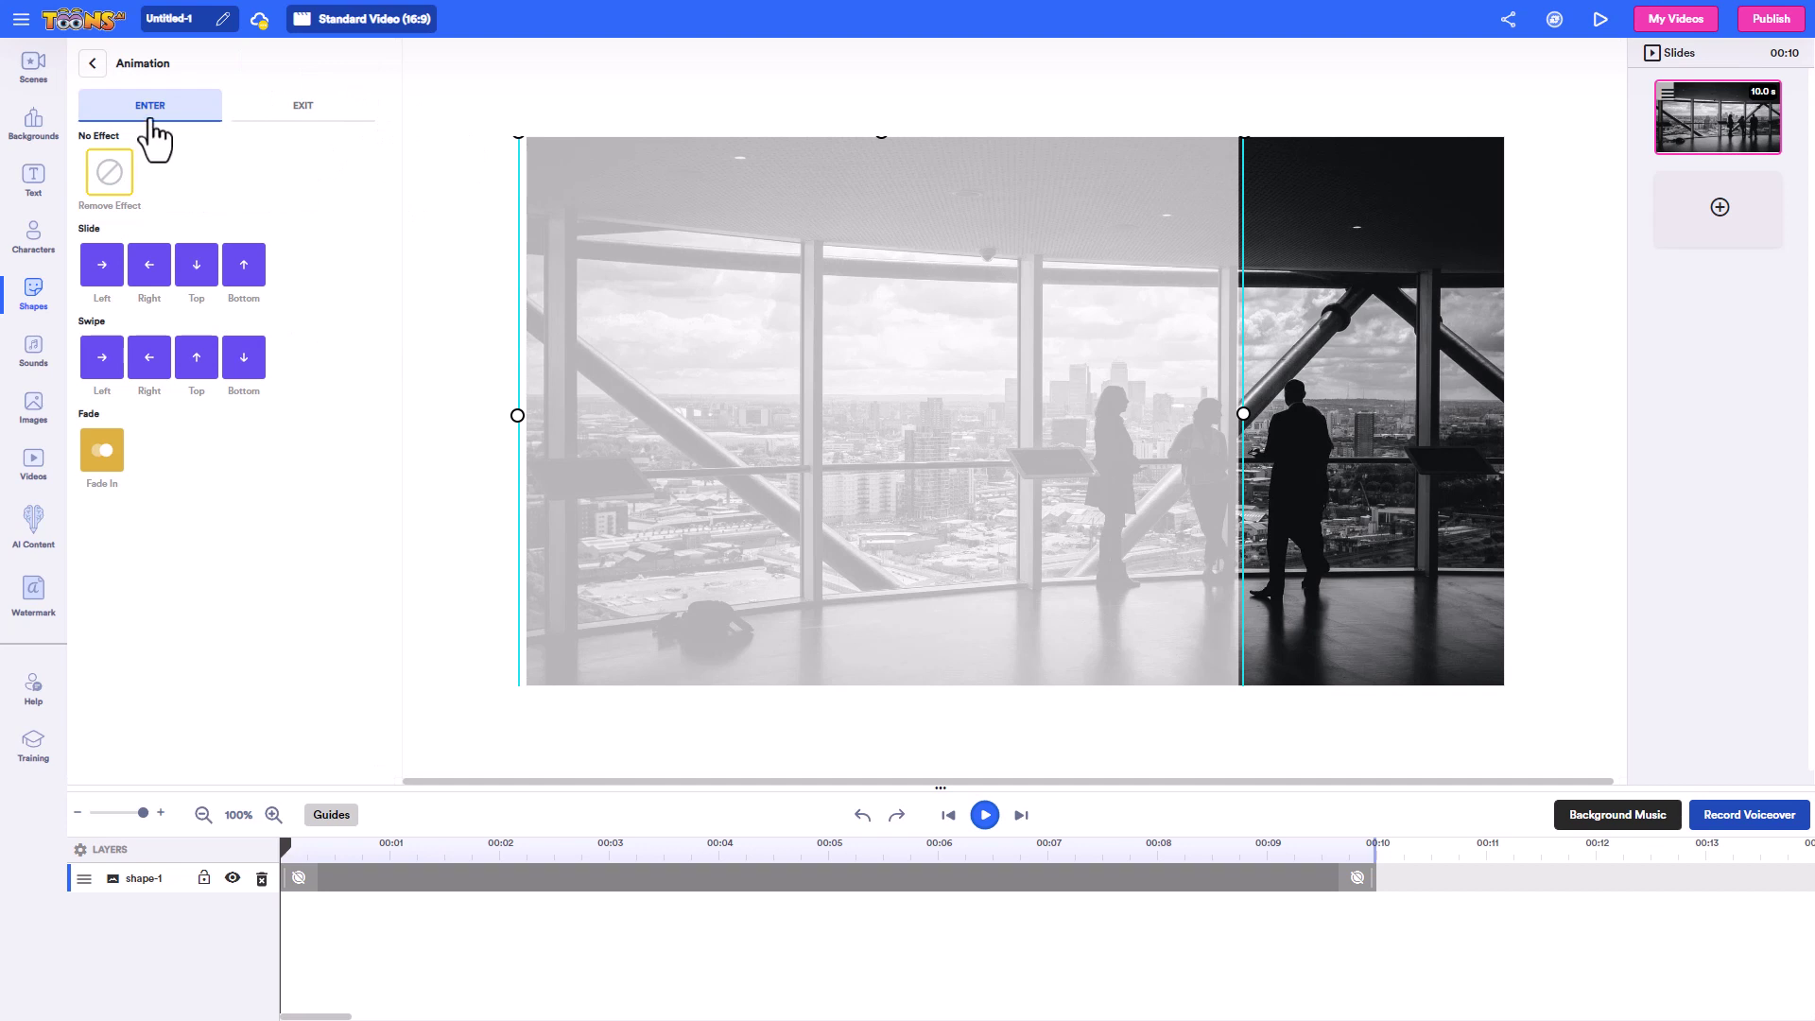
left_click(104, 265)
left_click(281, 109)
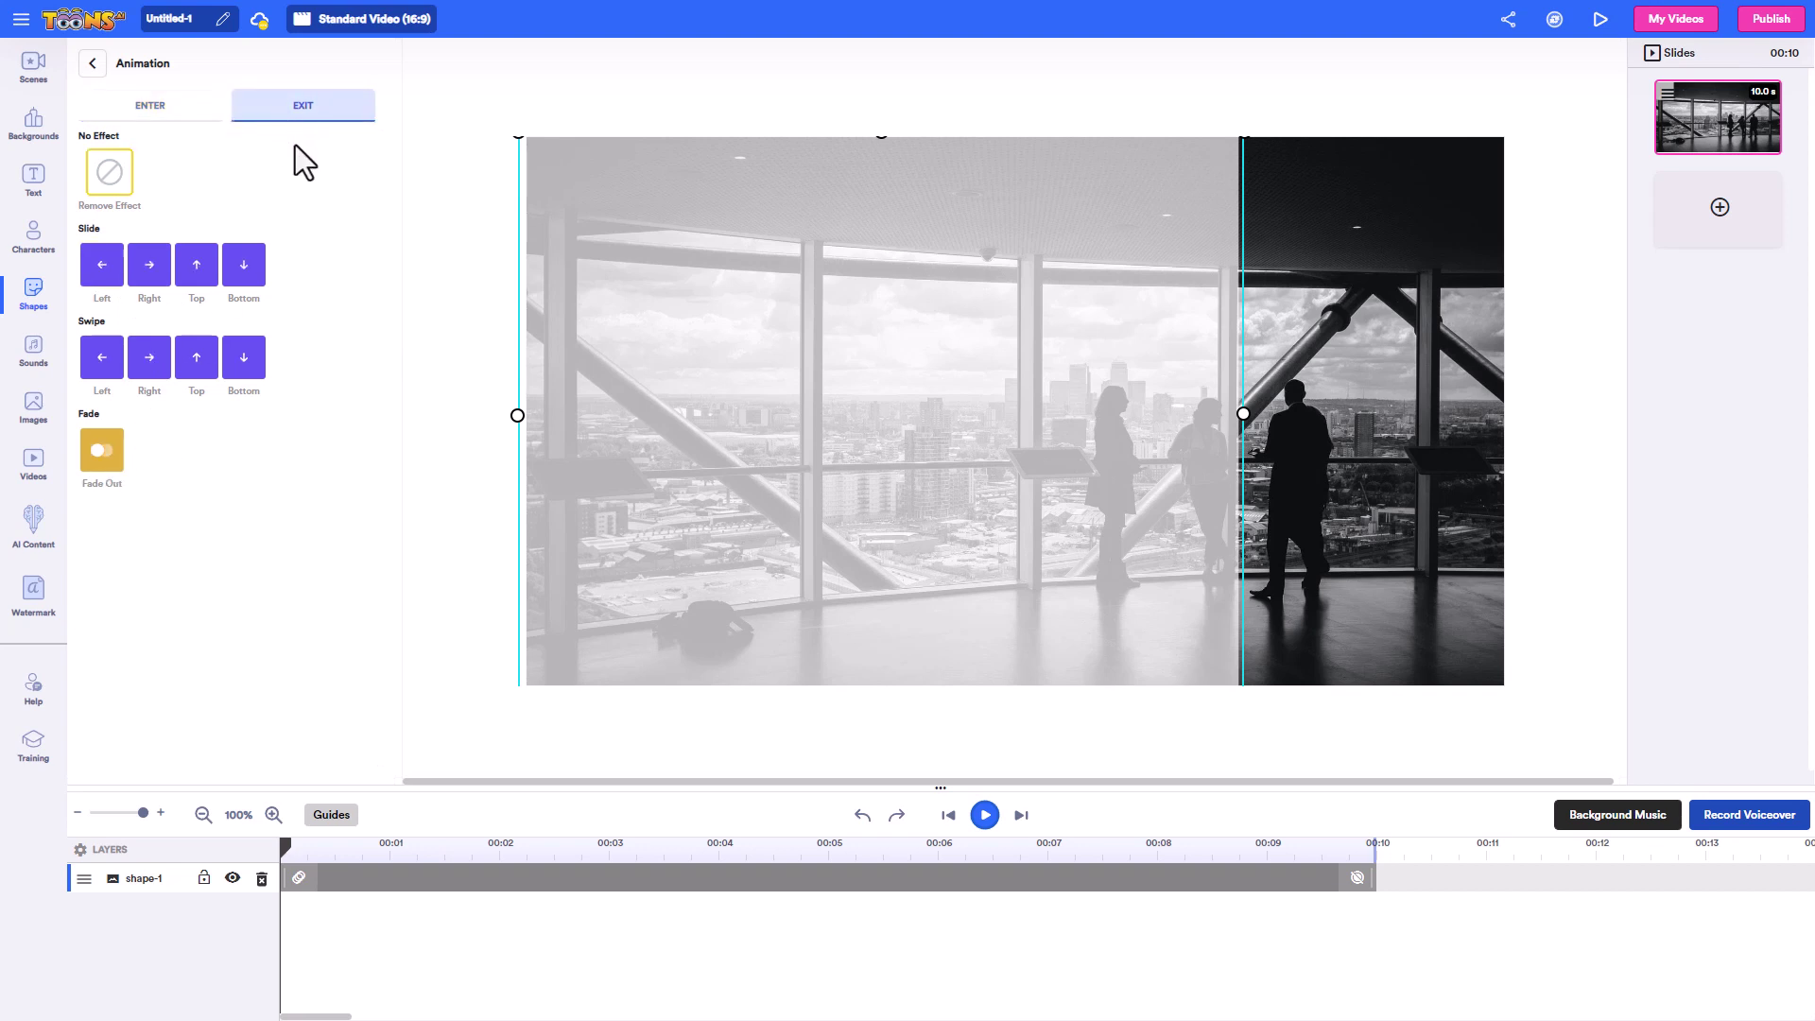
left_click(238, 266)
Preview the overlay's enter and exit animations, and open its enter effect settings from the shape-1 layer.
left_click(984, 815)
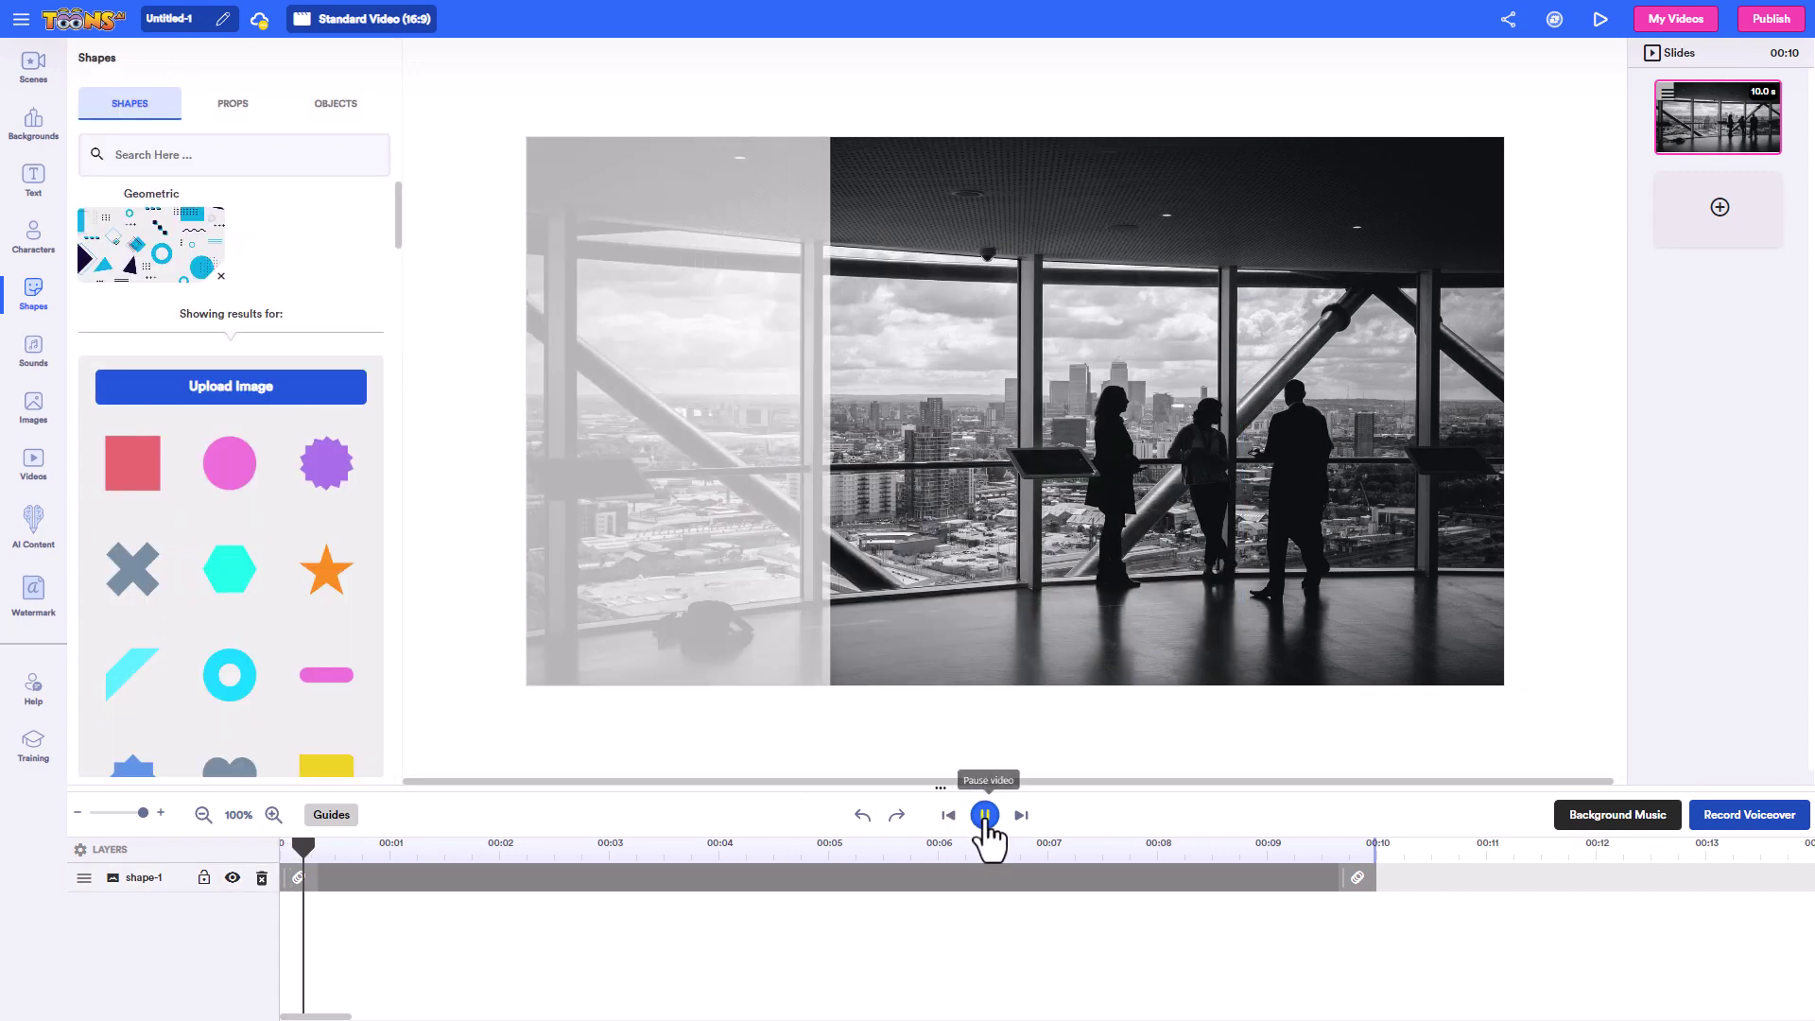
left_click(1279, 844)
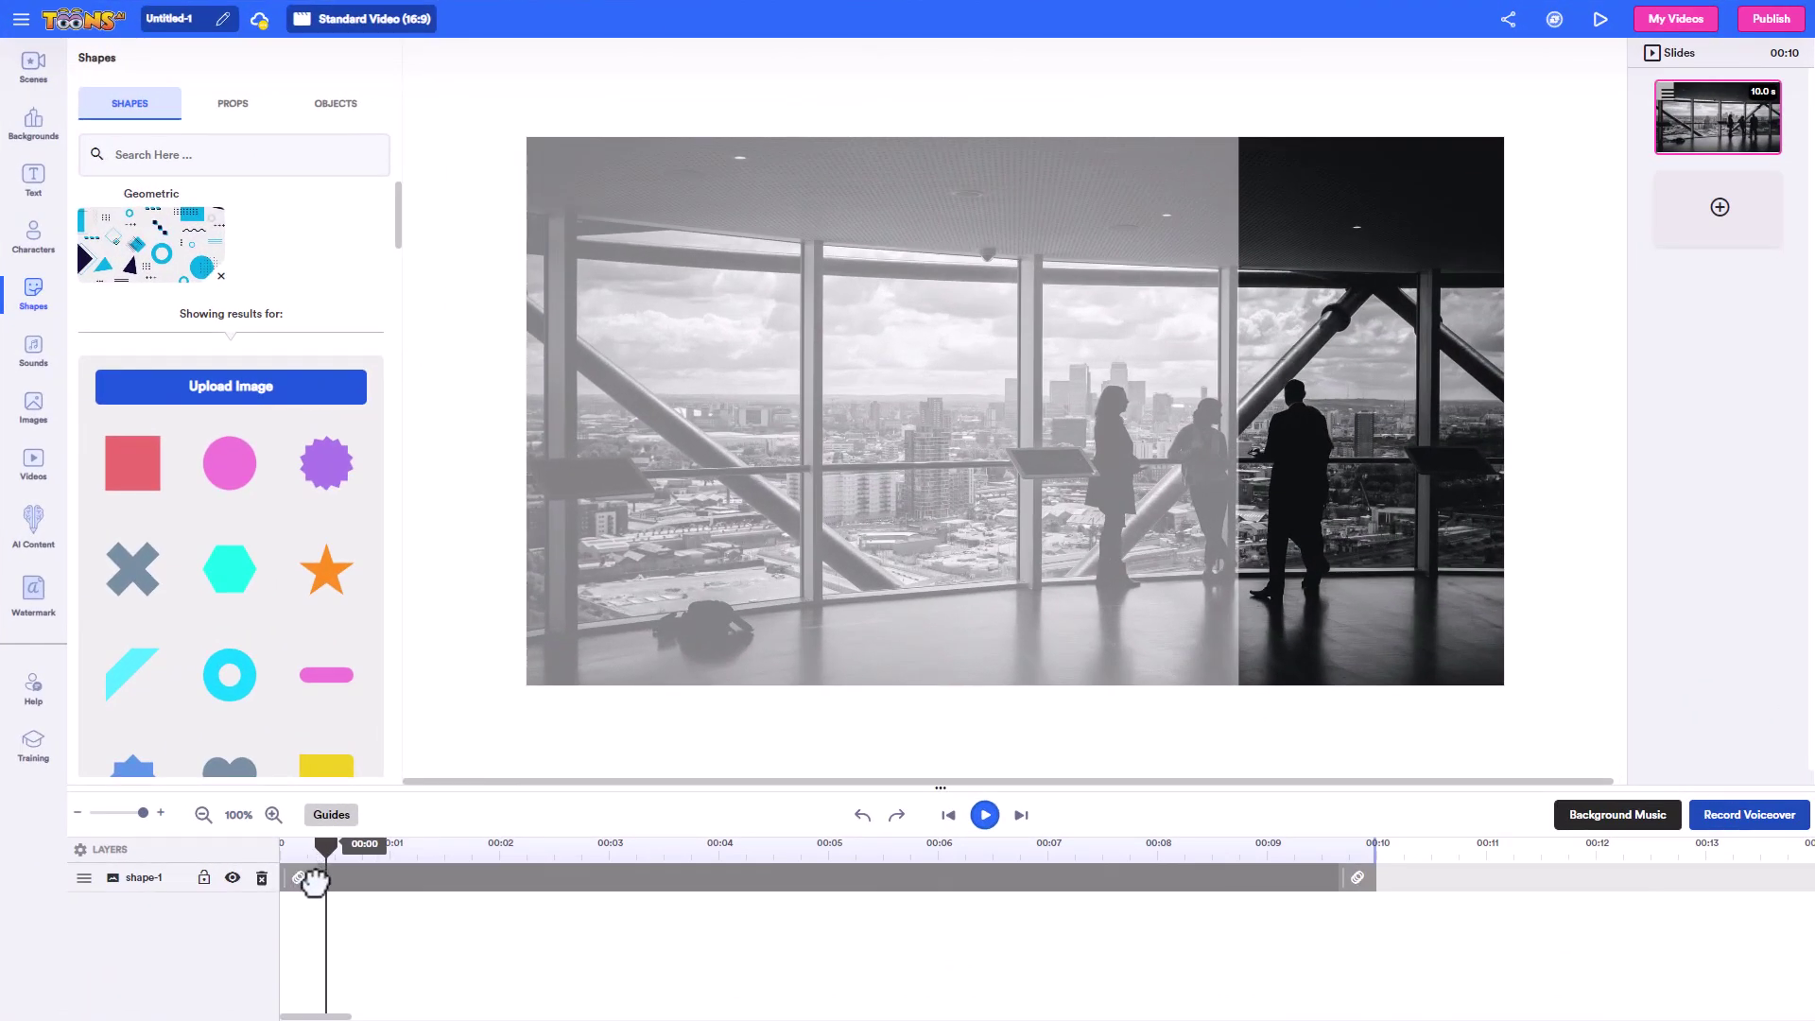
left_click(293, 880)
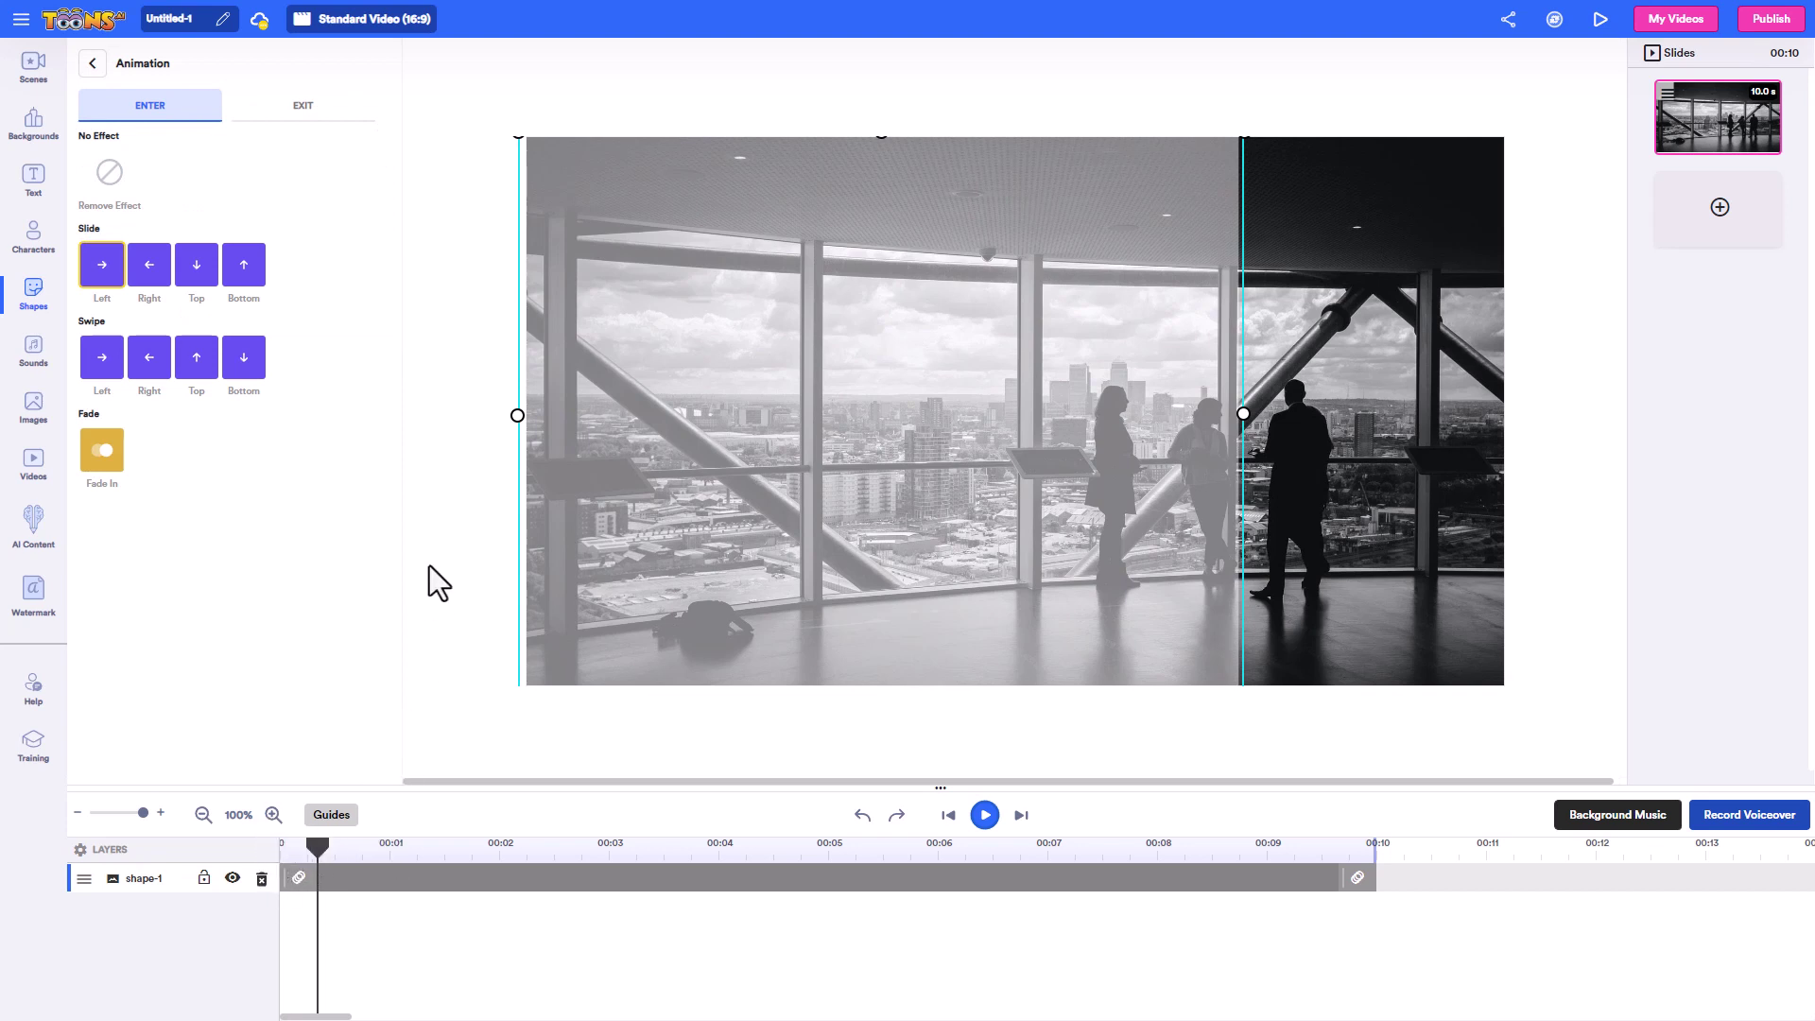
Browse the animated text designs and add the orange "SMILE SPARKLE SHINE" title to the slide.
left_click(42, 181)
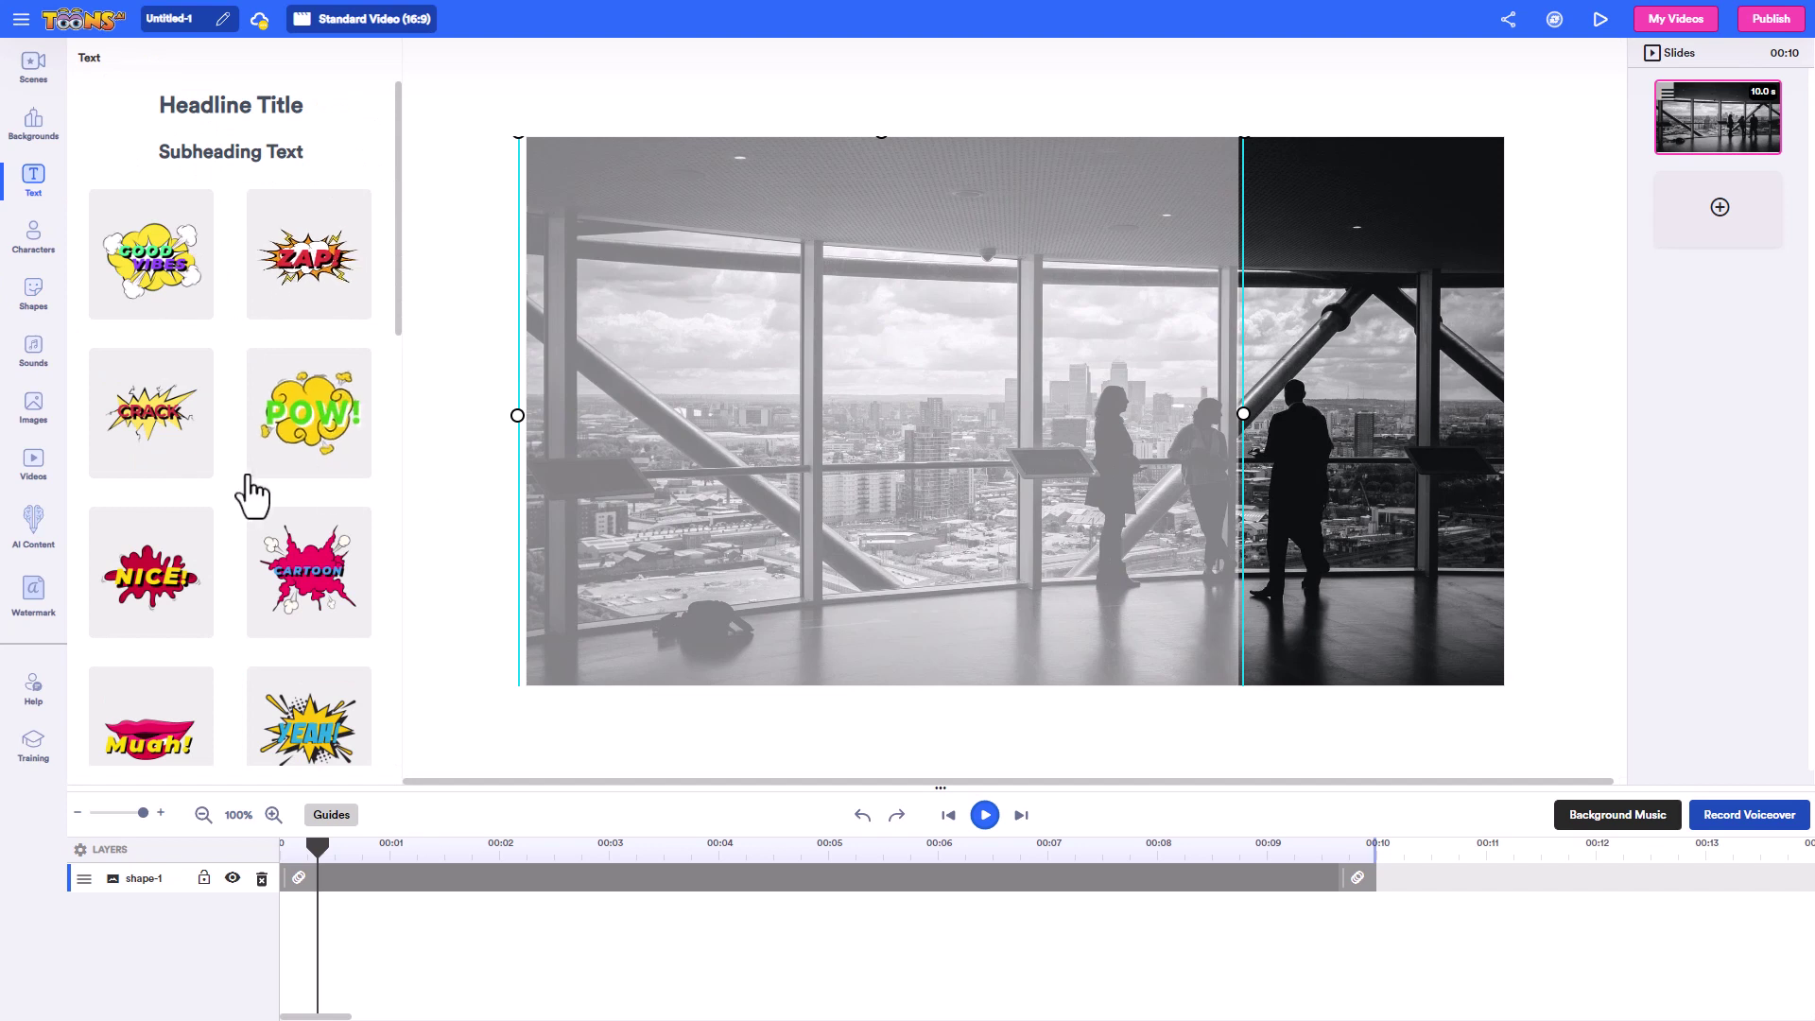
scroll(312, 490, "down", 8)
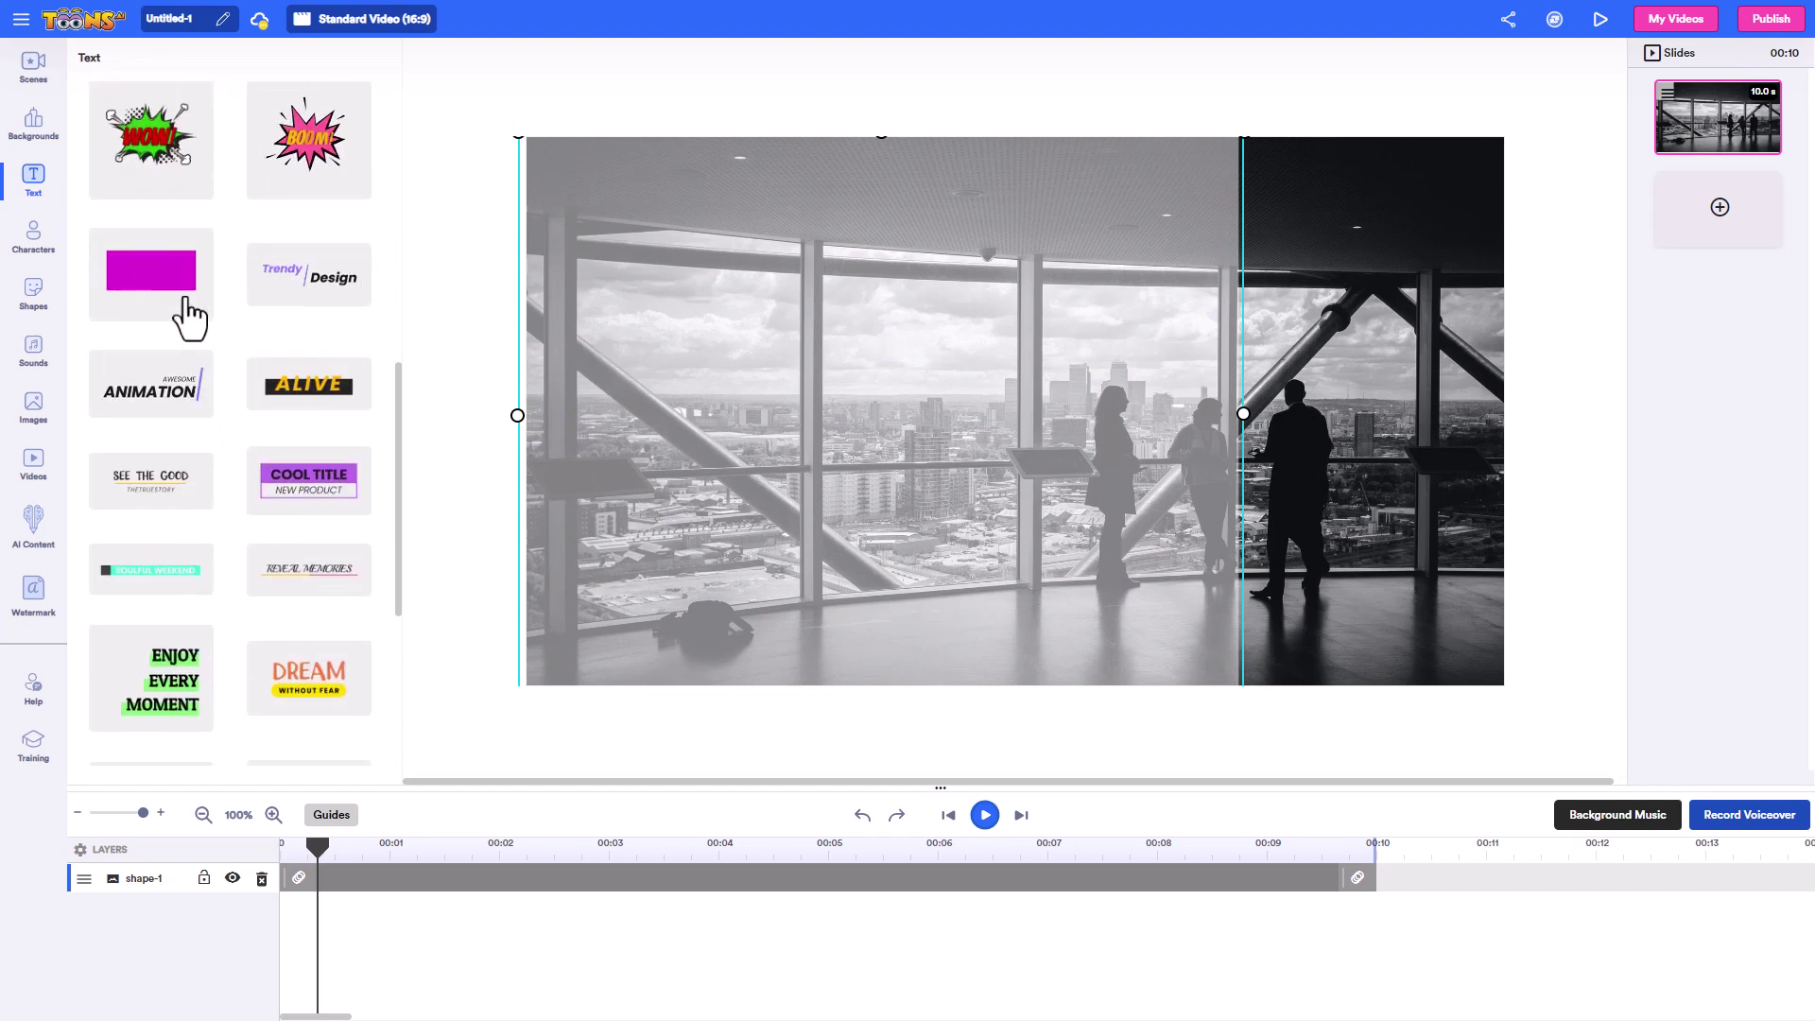
scroll(140, 293, "down", 1)
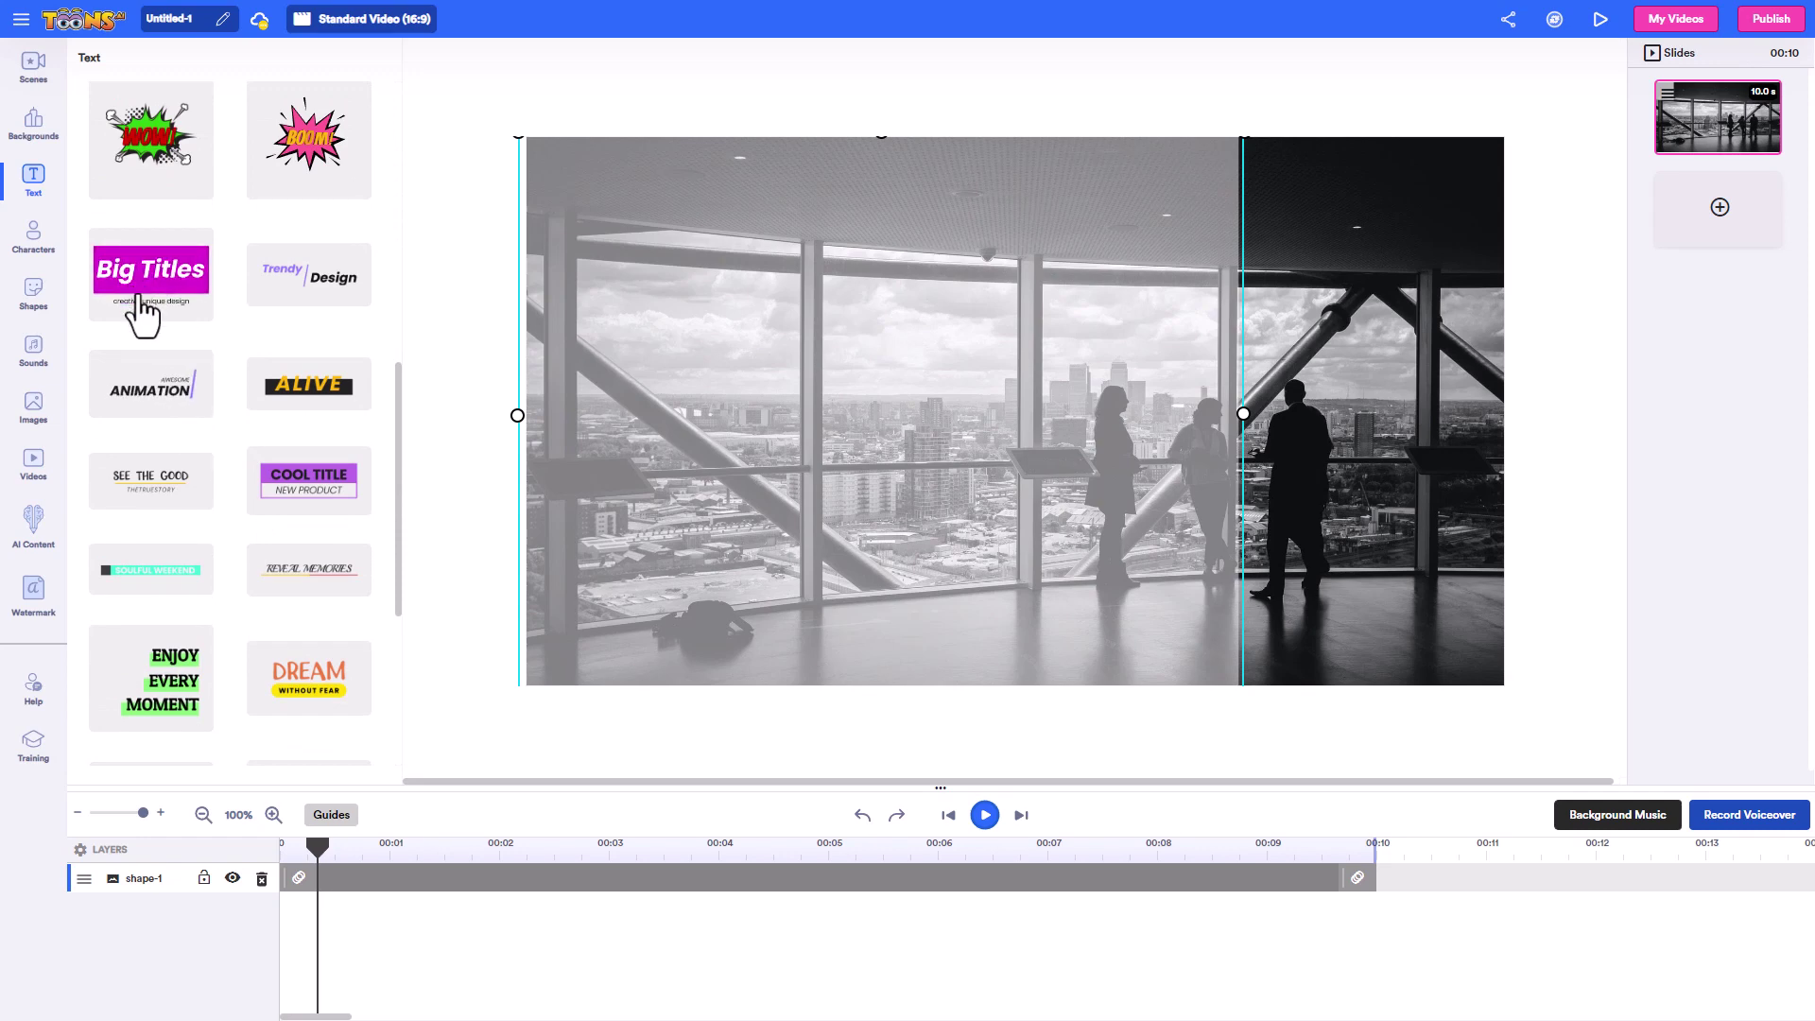
scroll(152, 359, "down", 2)
scroll(150, 393, "up", 10)
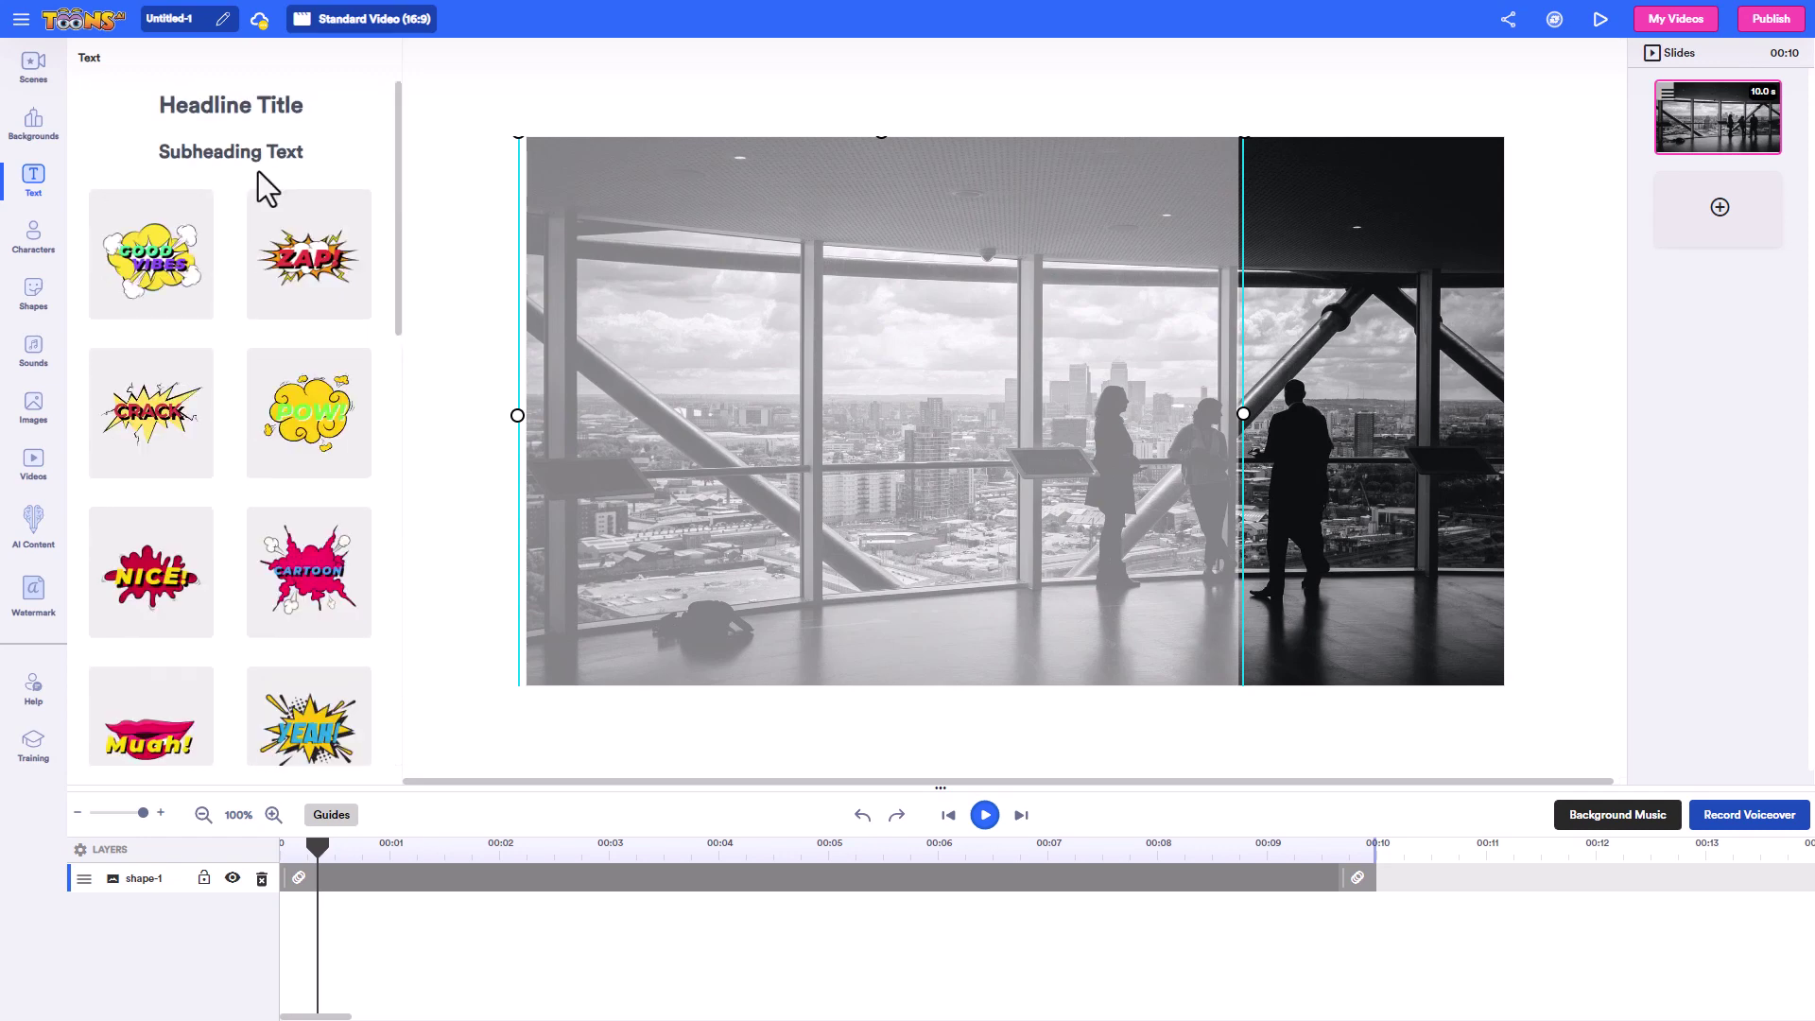
scroll(235, 454, "down", 9)
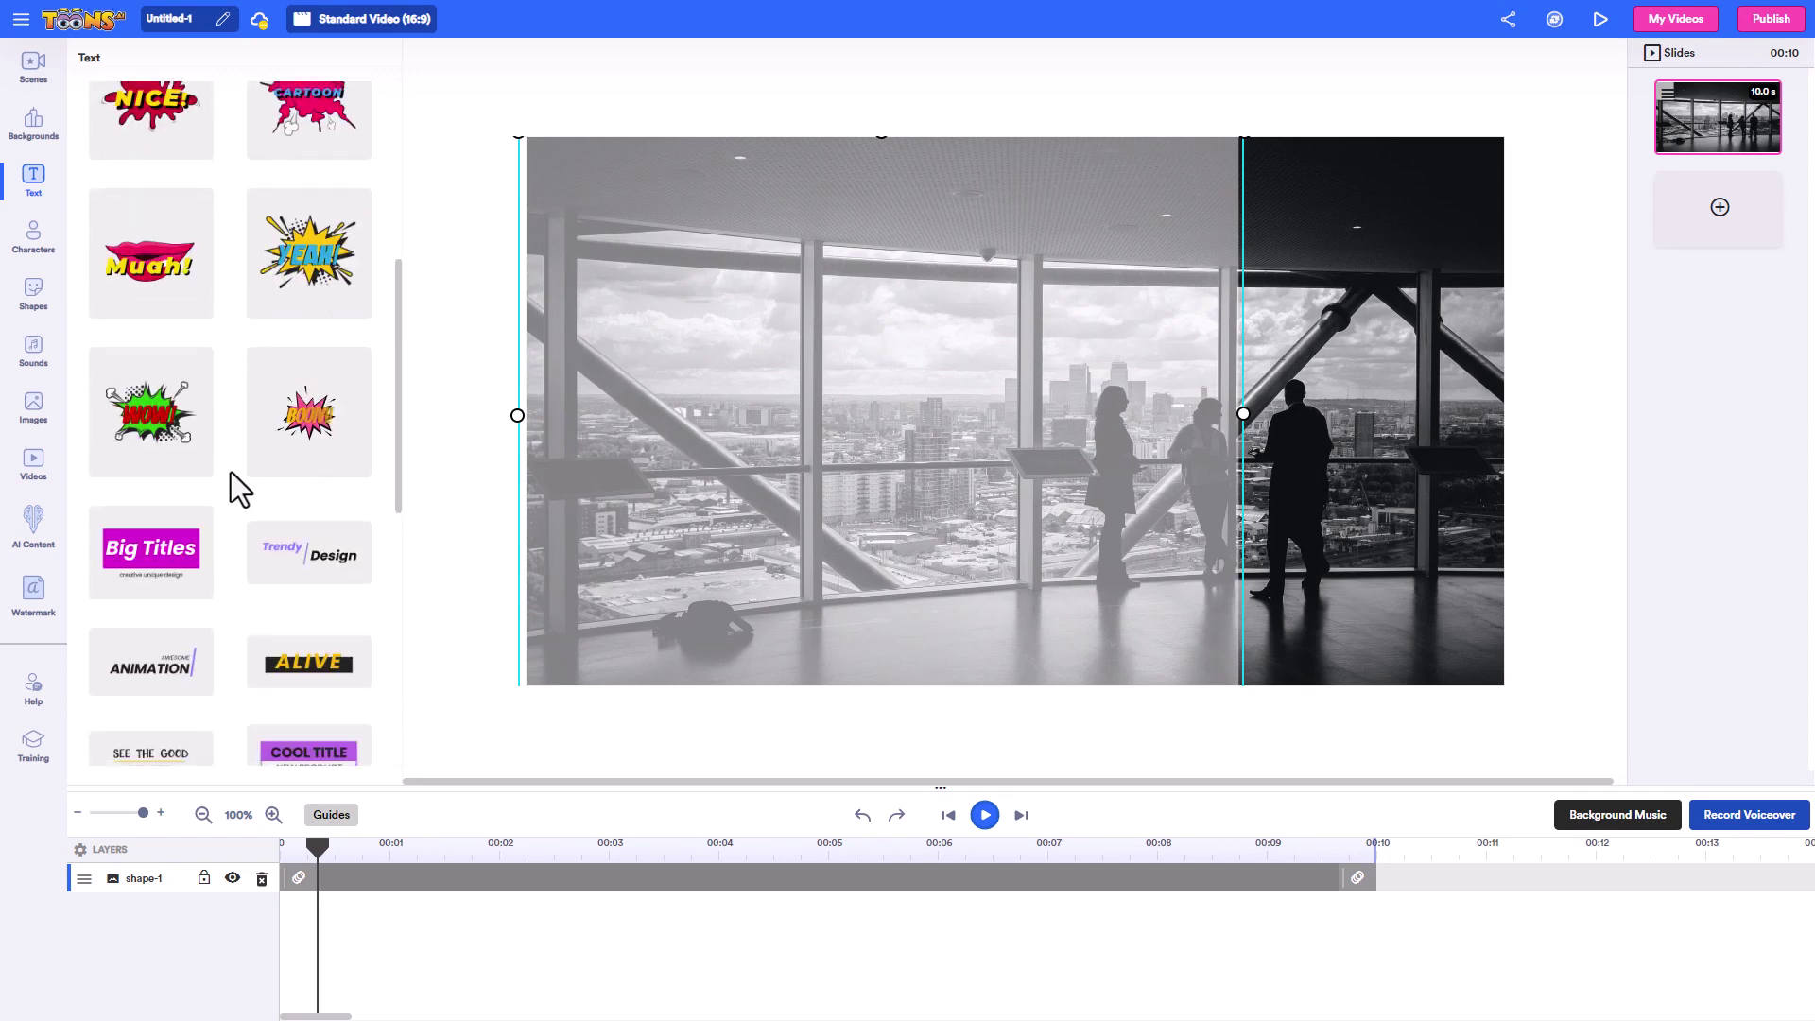
scroll(231, 478, "down", 1)
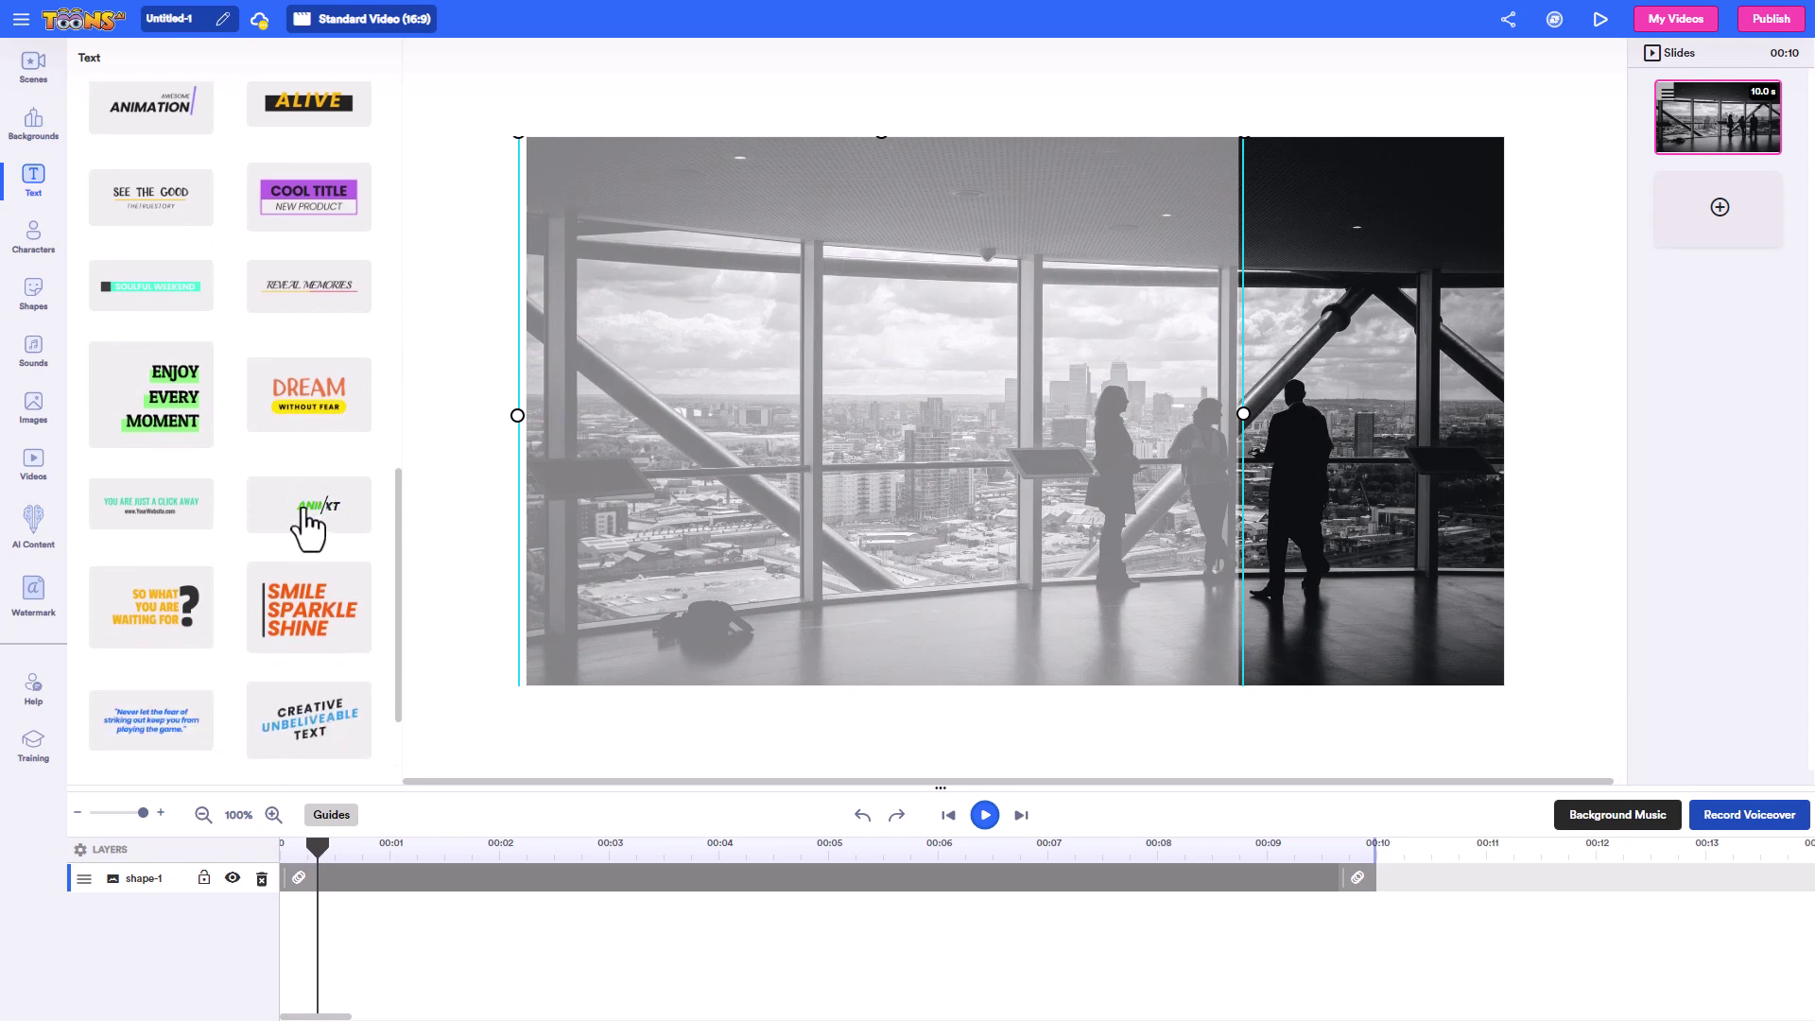
left_click(312, 591)
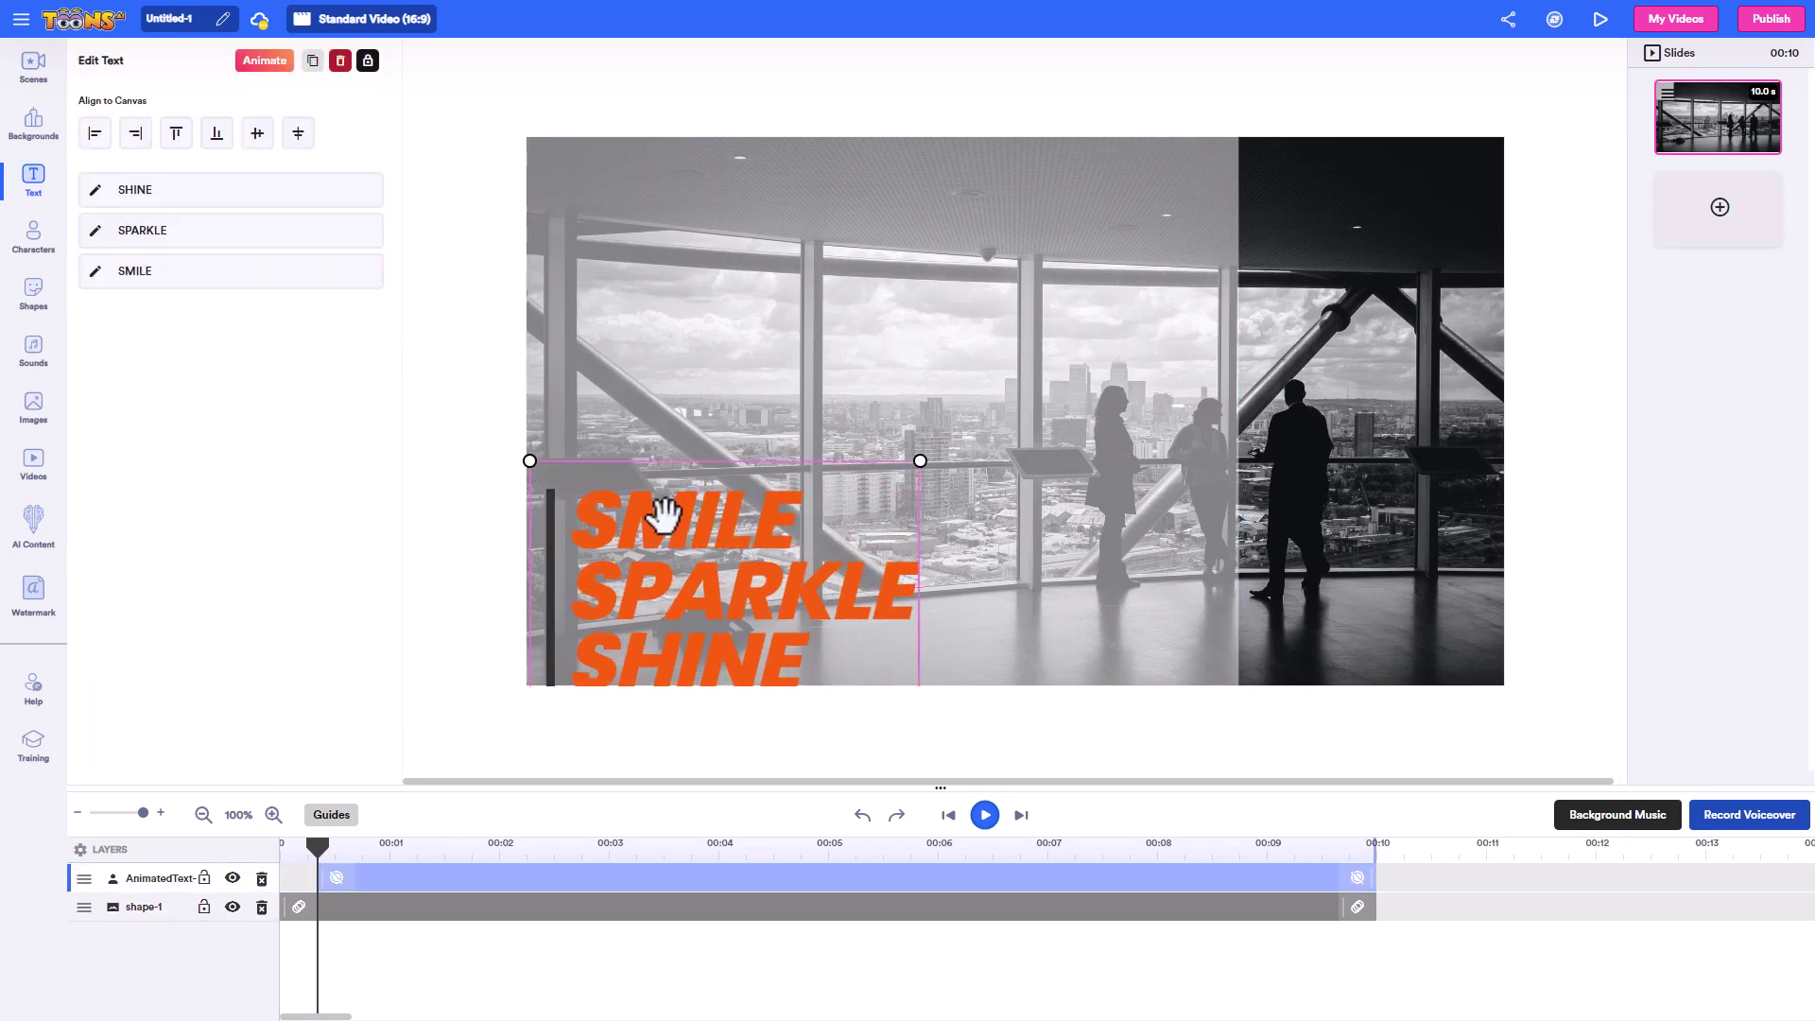
Replace the animated title's three lines so that, from first to last, they read "Video", "G" and "Big".
left_click(125, 185)
left_click_drag(131, 172, 82, 166)
key("BackSpace")
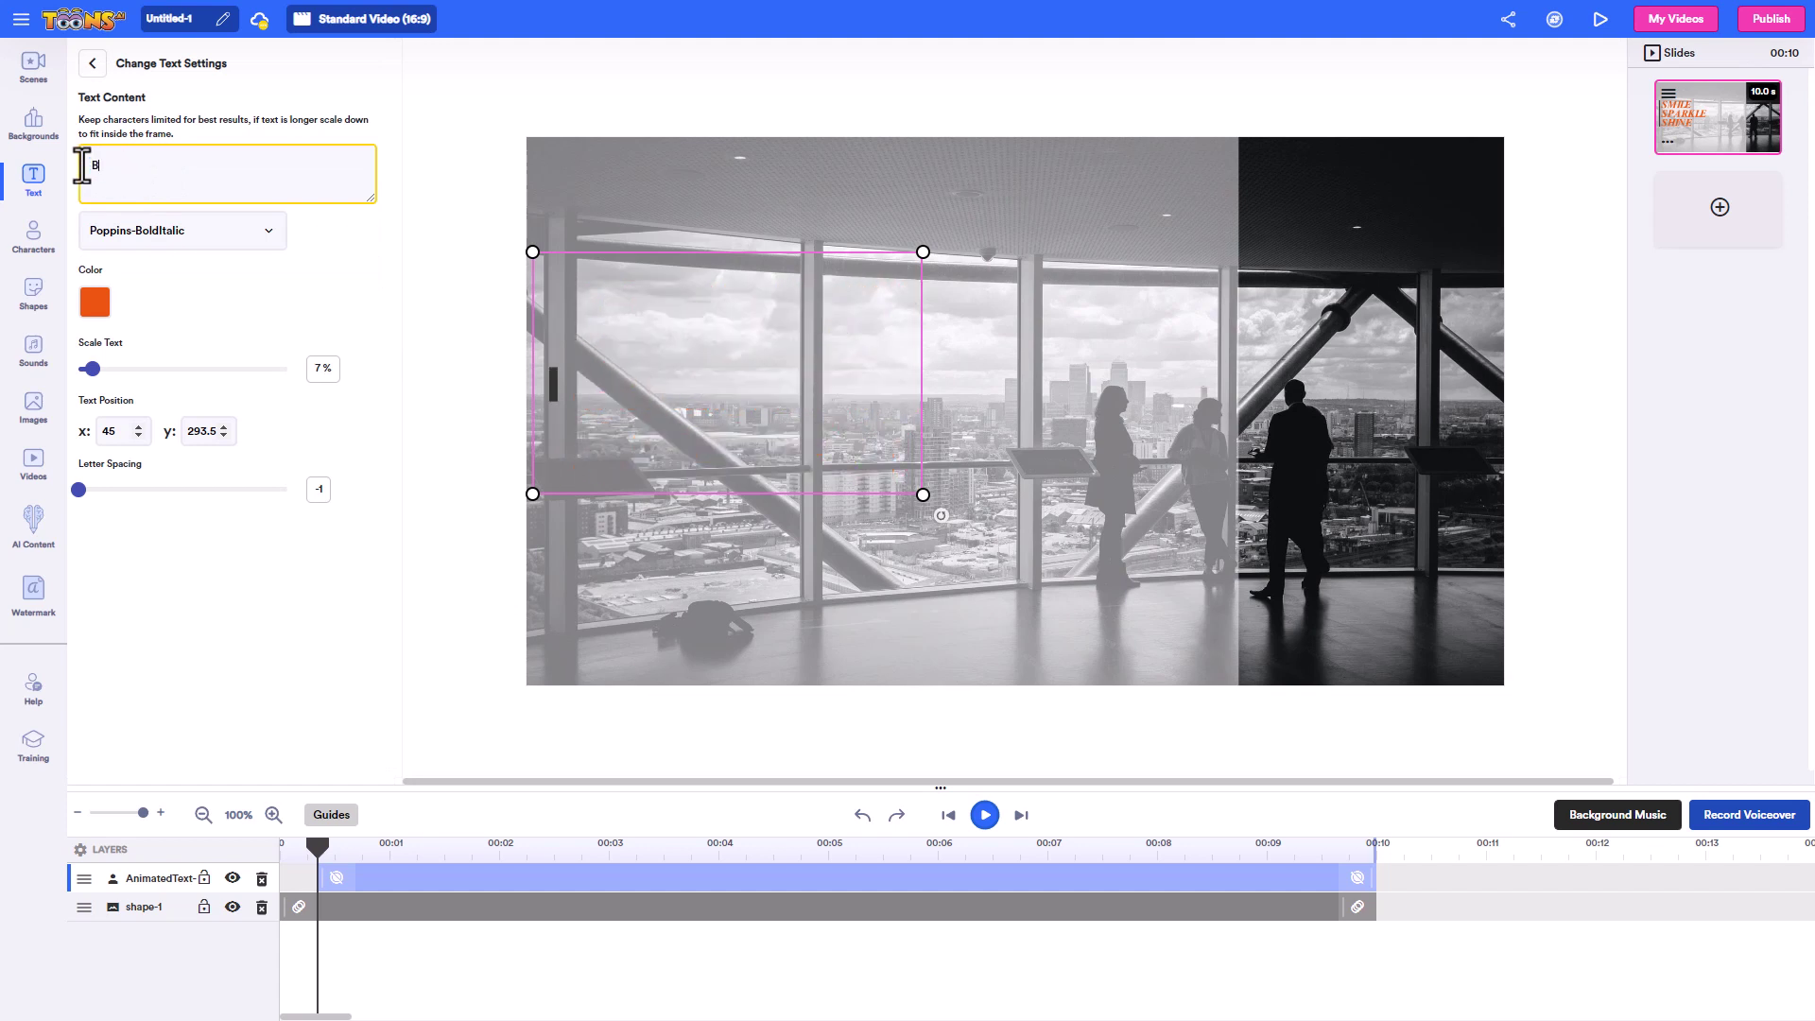
type("Big")
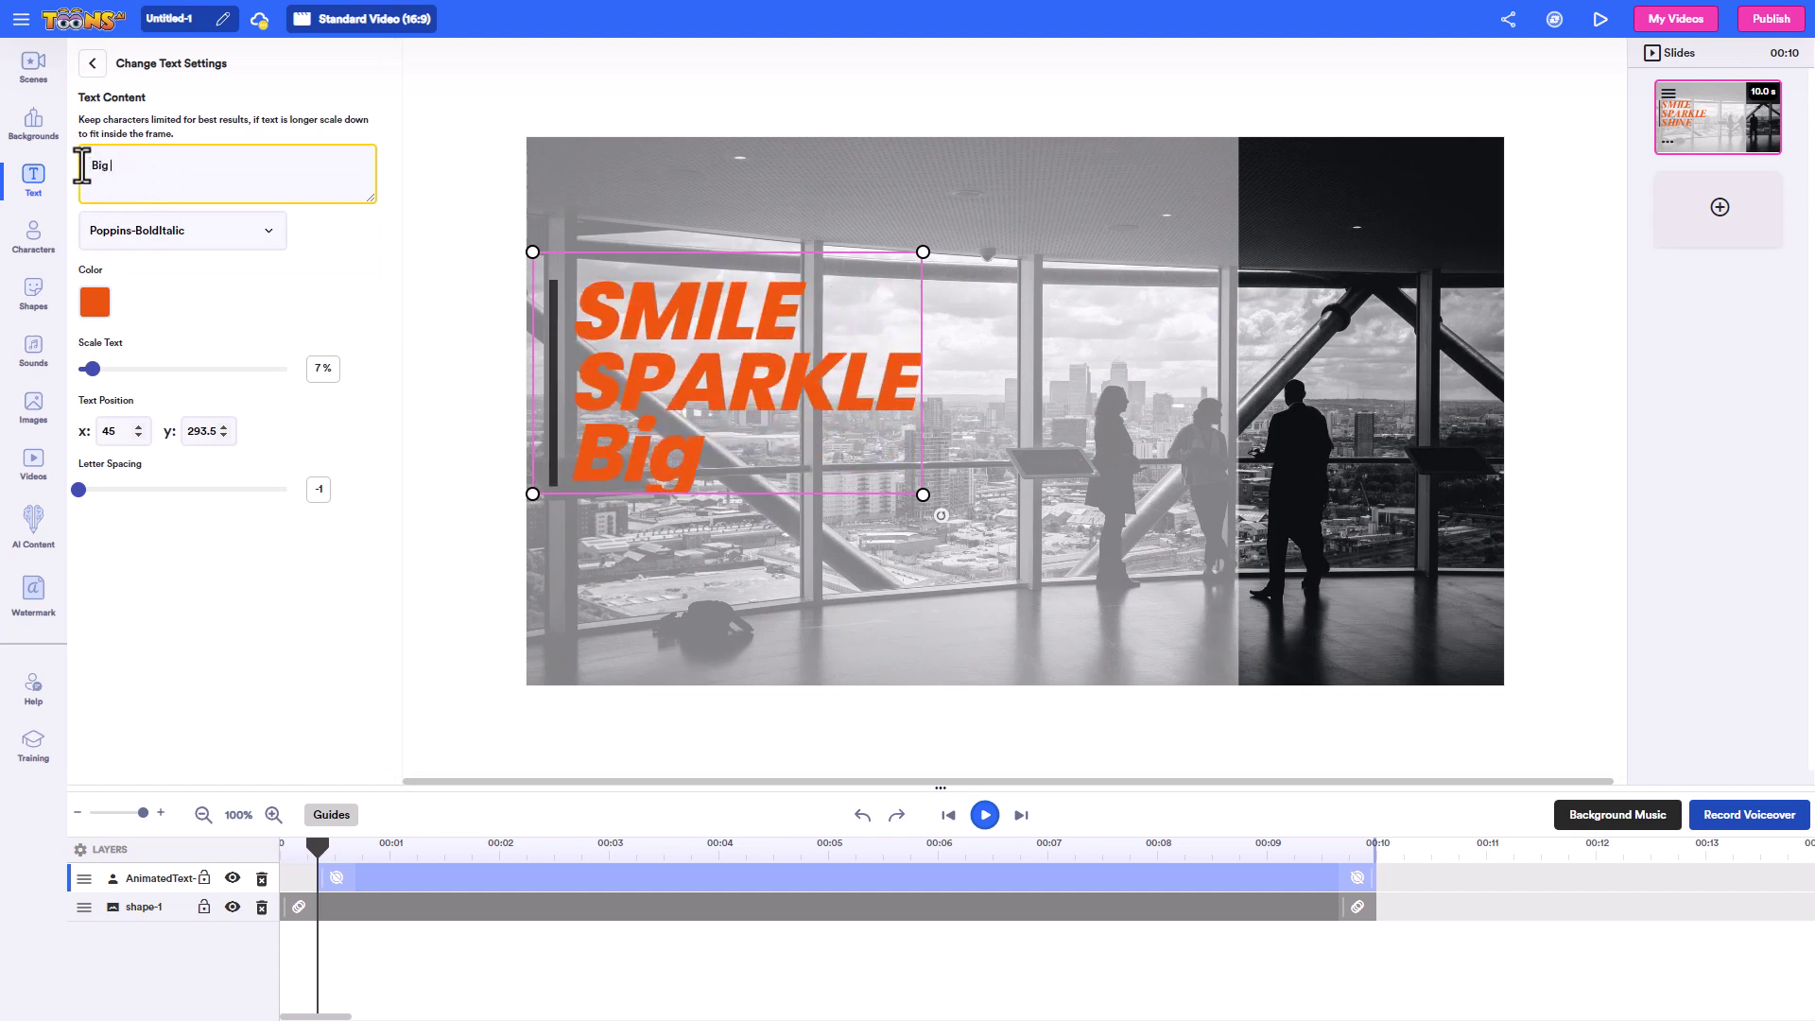
left_click(94, 62)
left_click(184, 269)
left_click_drag(142, 166, 36, 177)
left_click(92, 62)
left_click(163, 273)
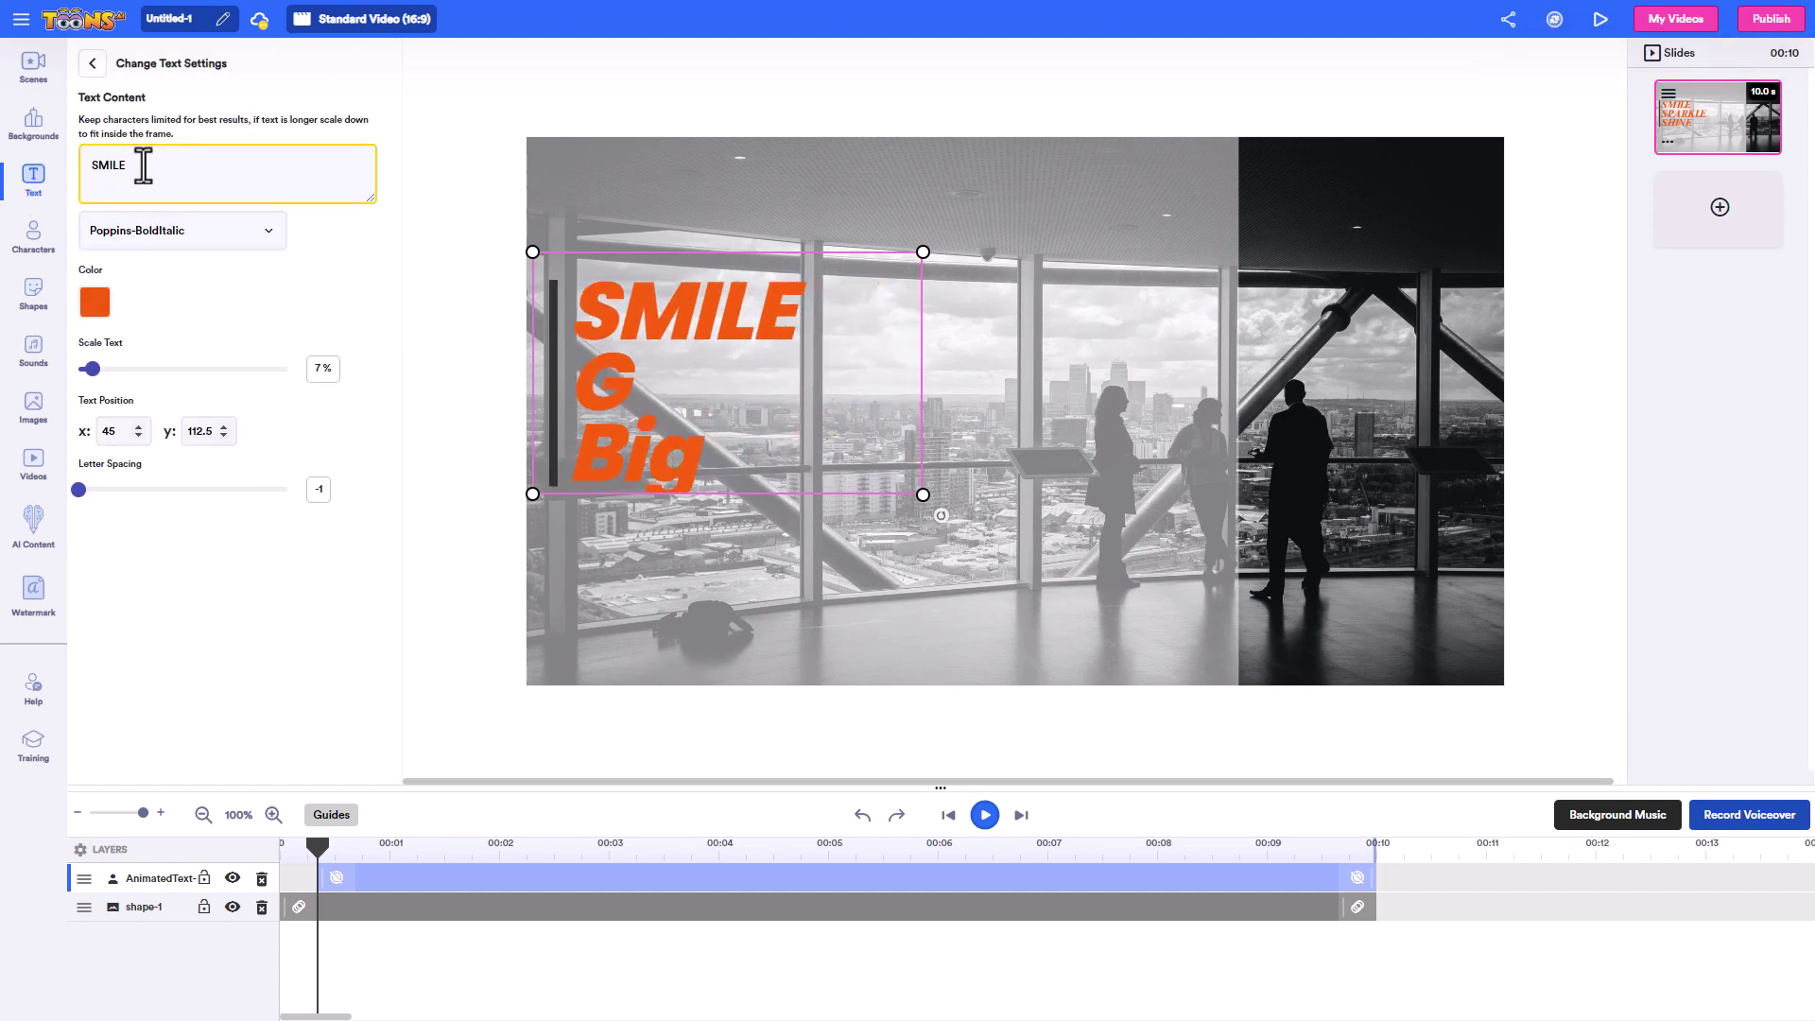
left_click_drag(141, 166, 62, 166)
type("Video")
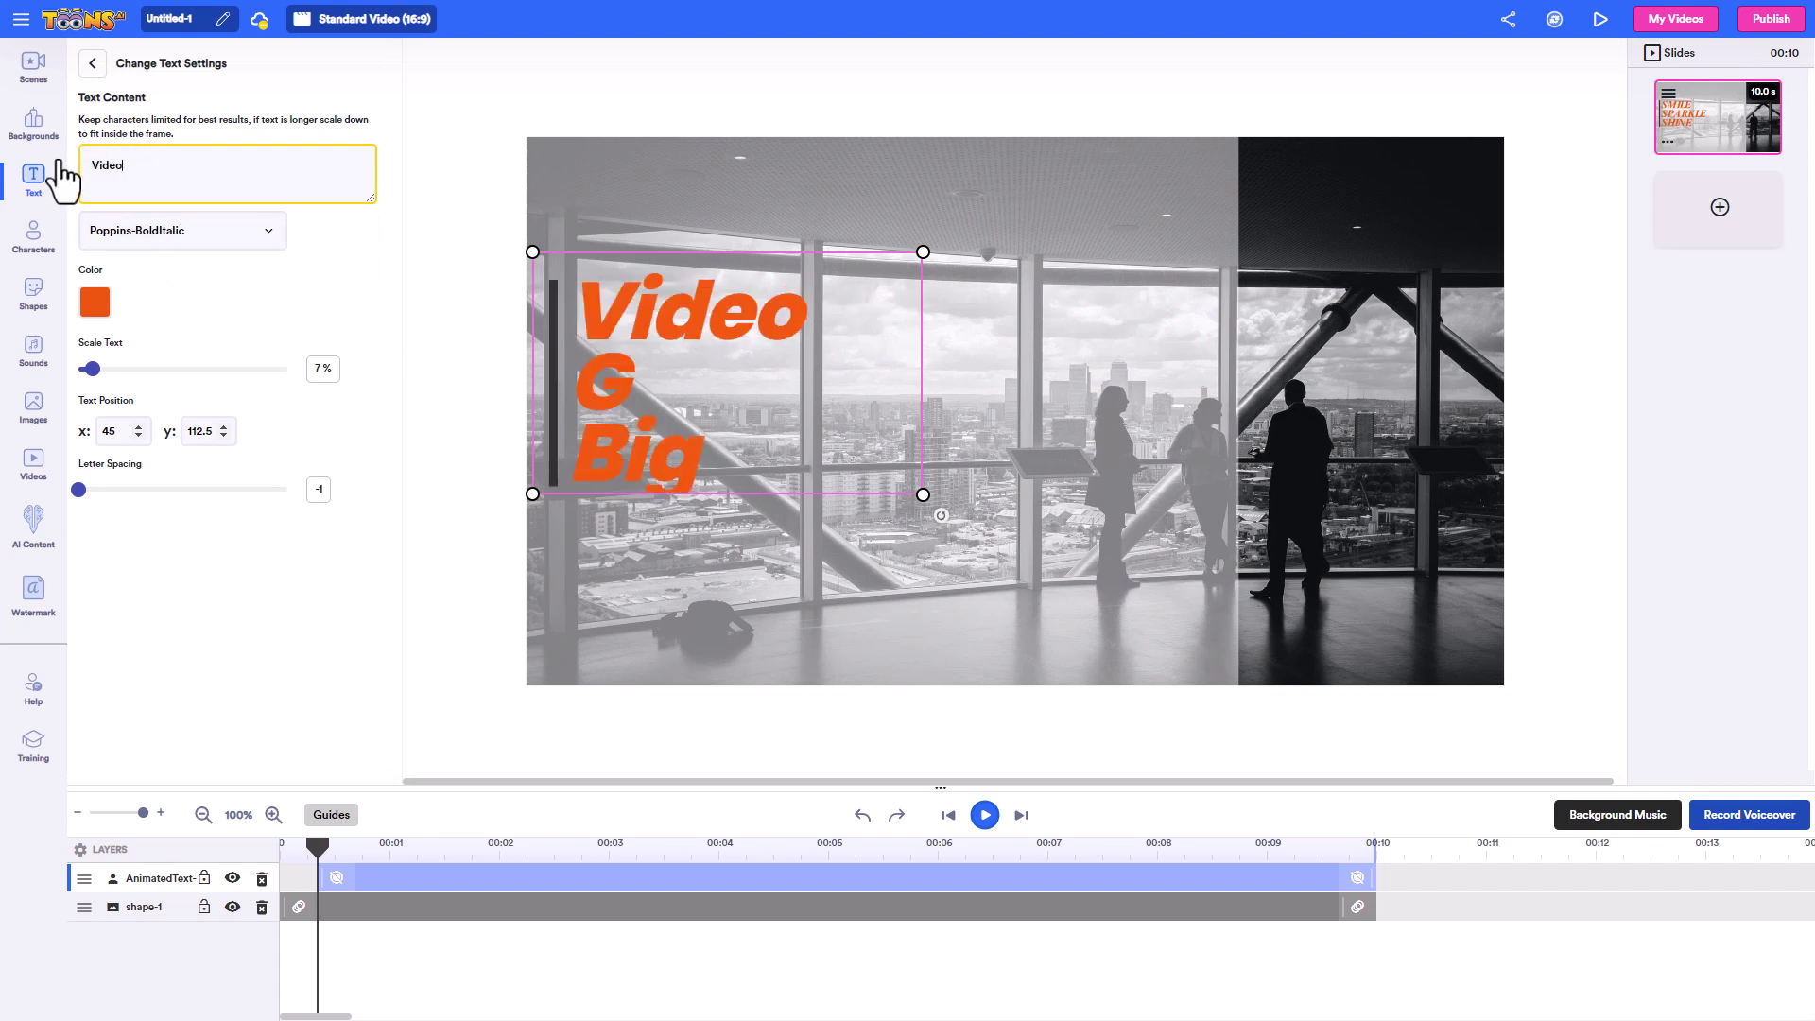
left_click(92, 62)
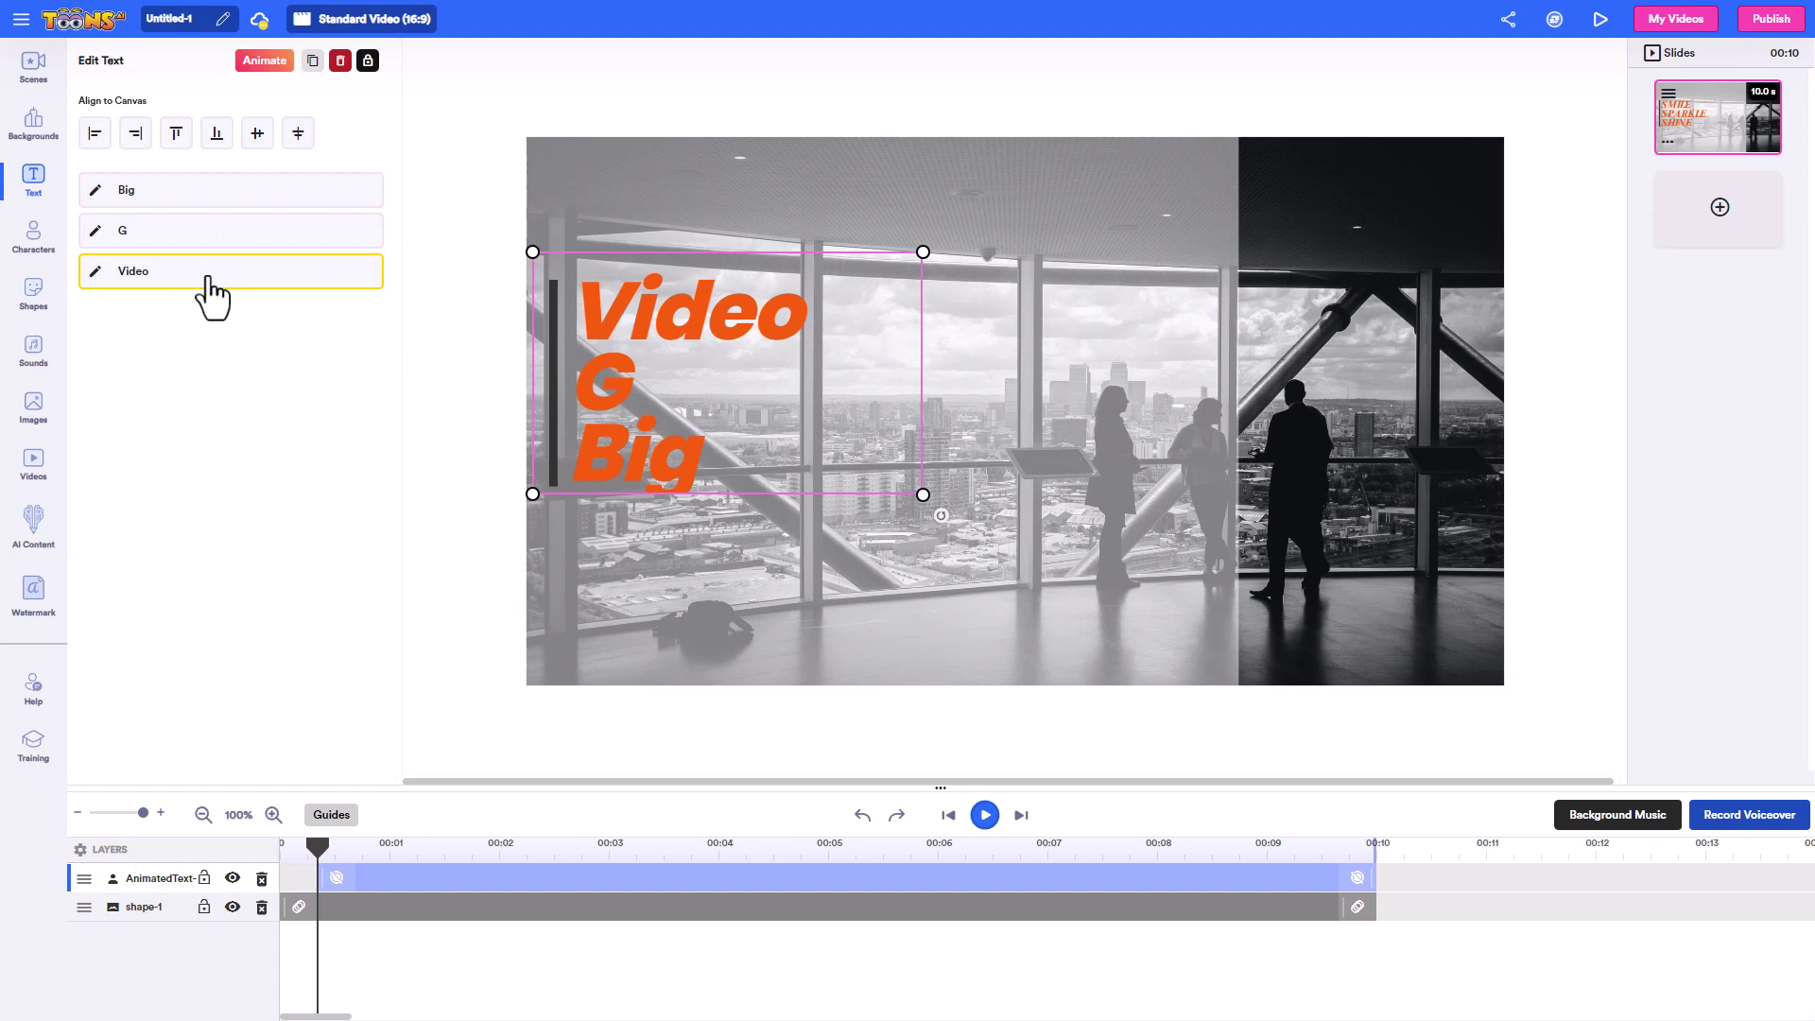
Swap the title's outer lines so it reads "Big", "G", "Video" from first to last.
left_click(175, 192)
left_click_drag(138, 169, 88, 166)
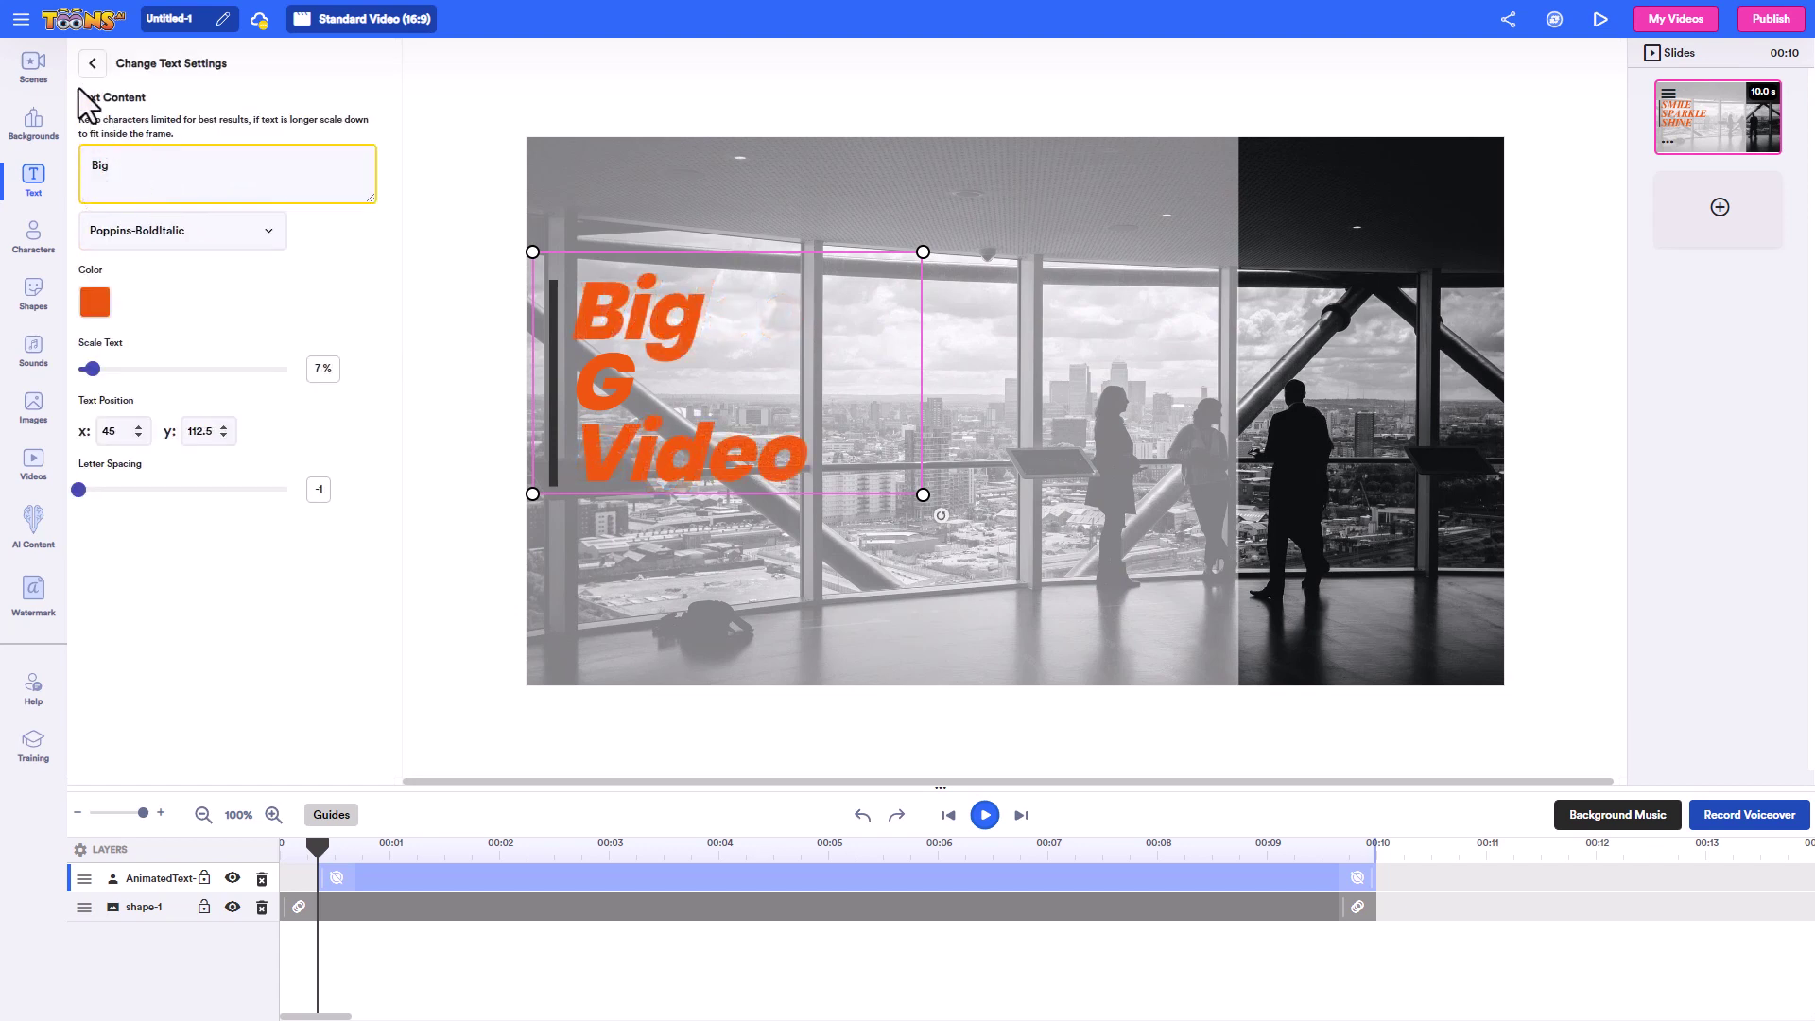
left_click(91, 62)
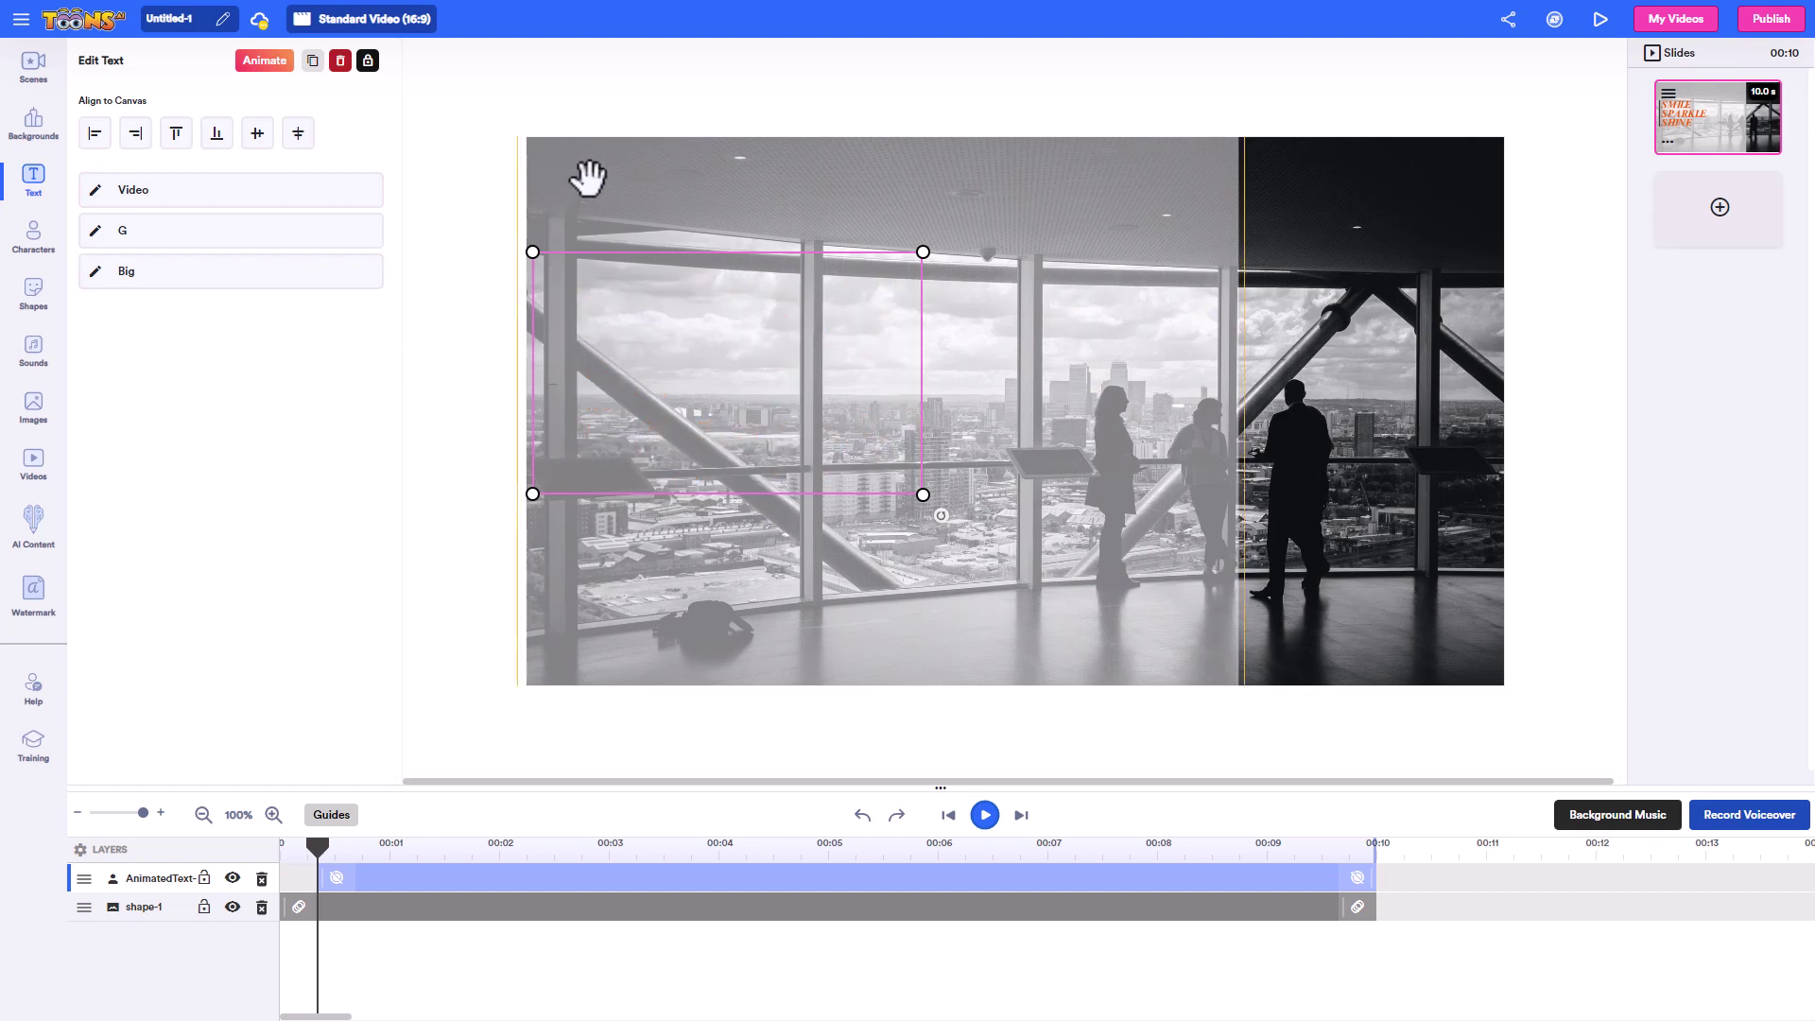
Shorten the animated title's timeline clip and shift it to run from about 00:01 to just past 00:04.
left_click(624, 173)
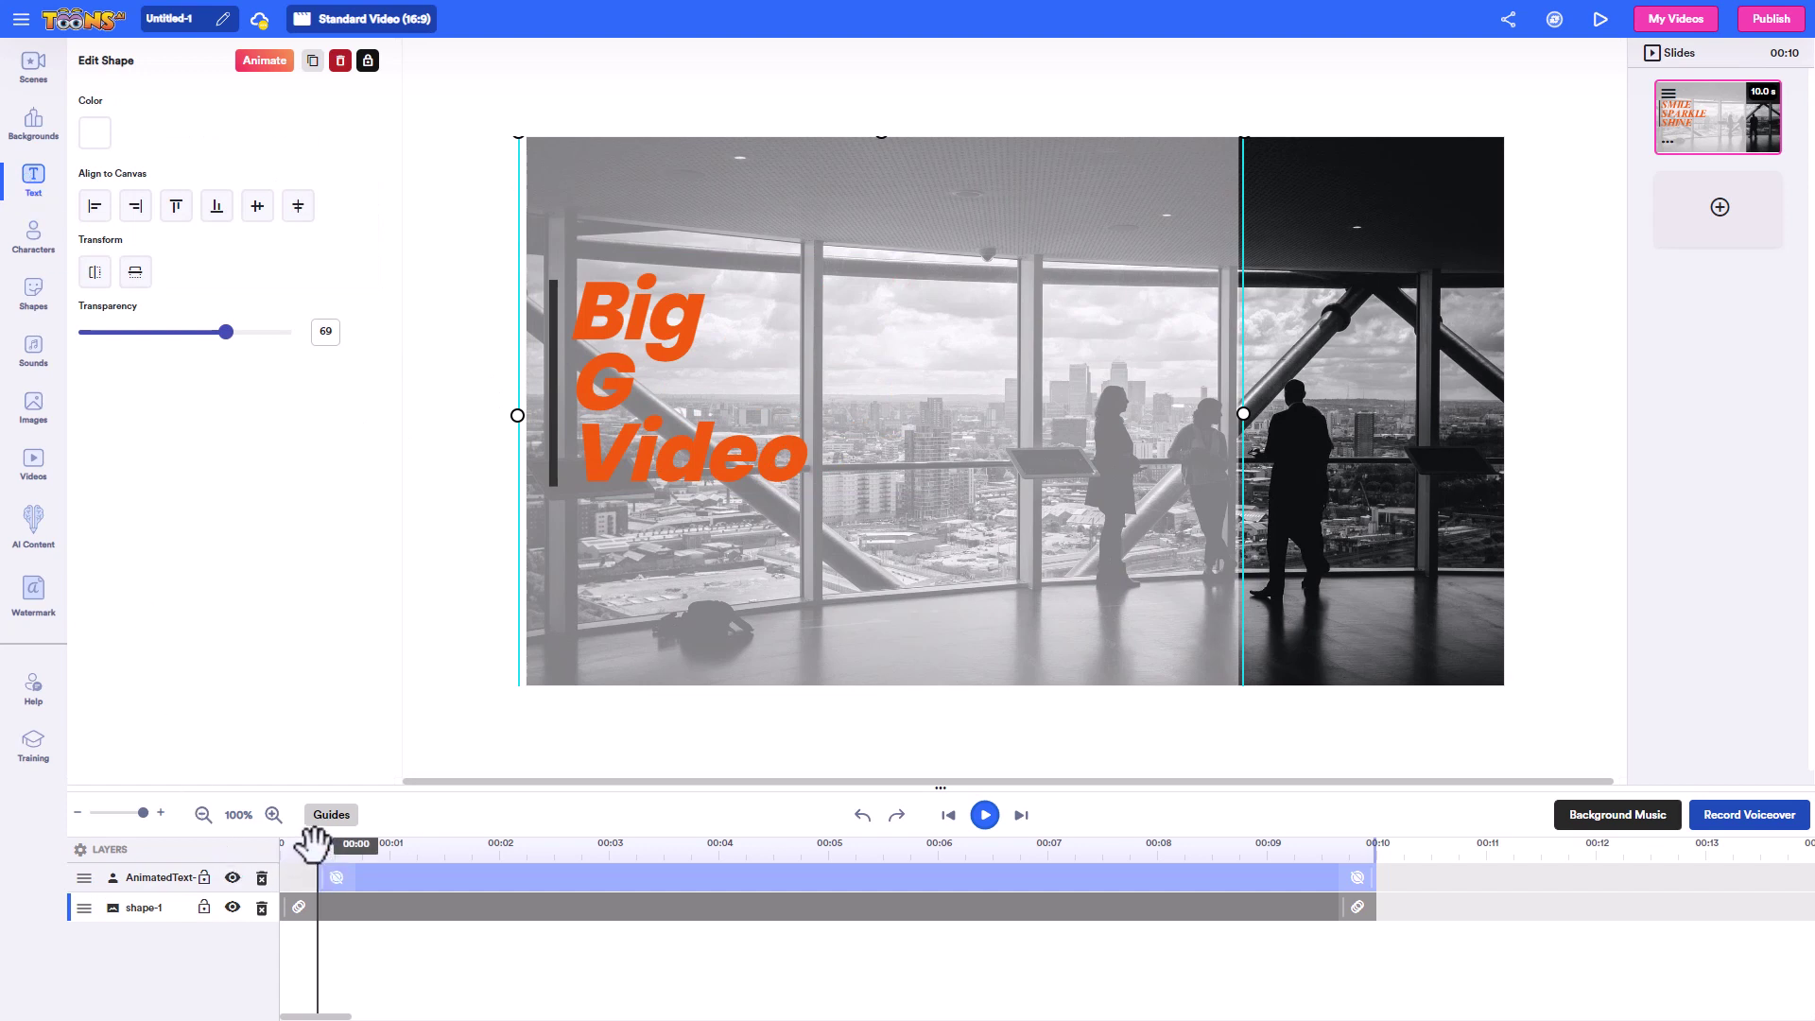
left_click_drag(317, 844, 901, 877)
left_click(901, 877)
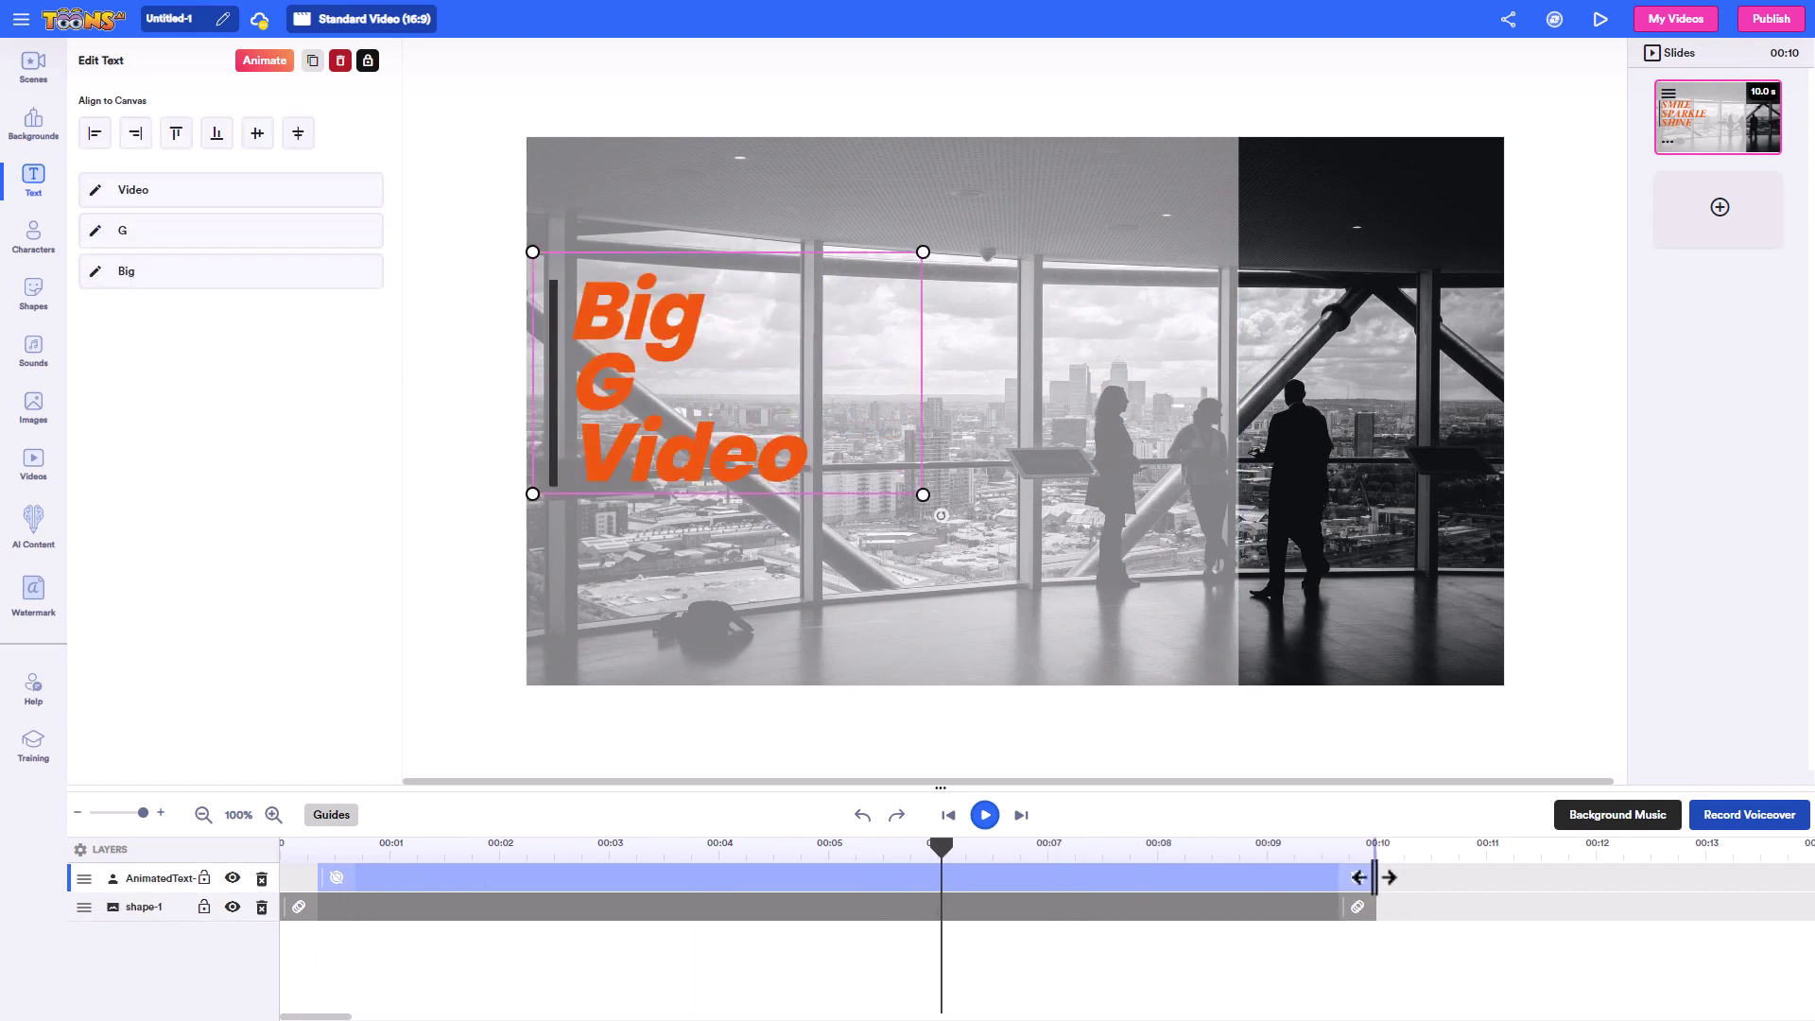
left_click_drag(1374, 877, 677, 883)
left_click_drag(453, 883, 534, 887)
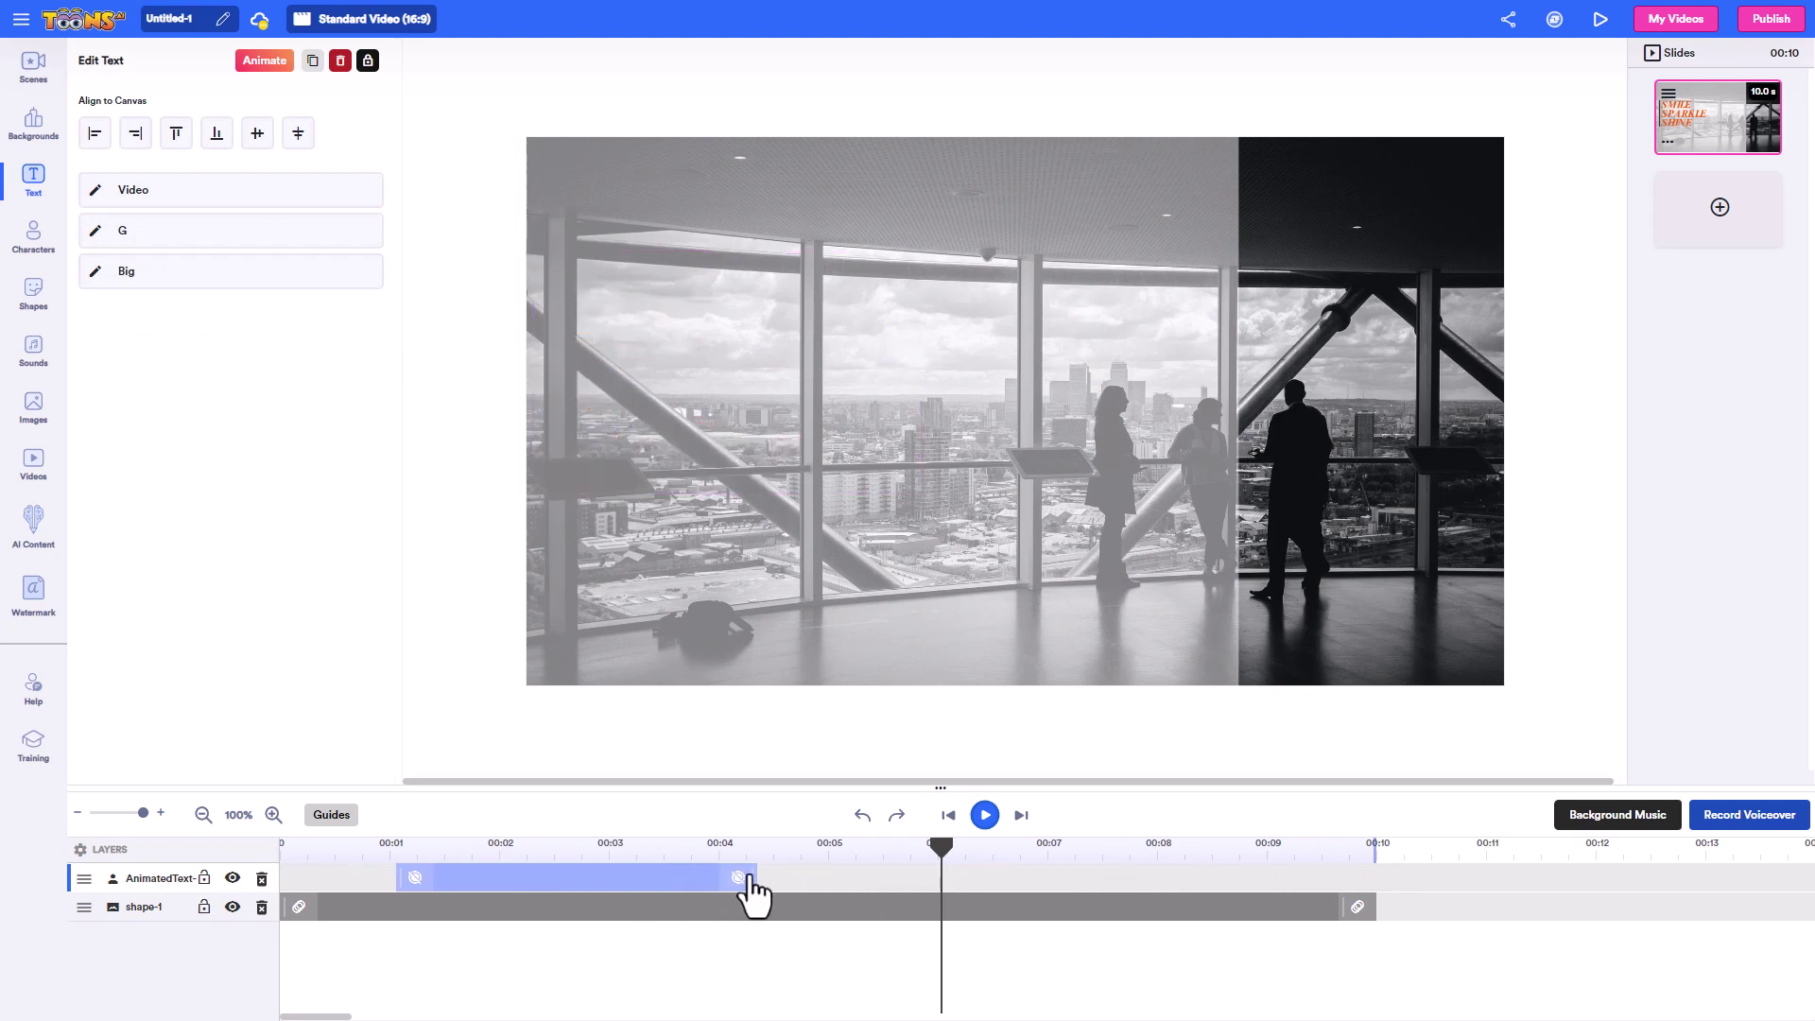
Set the first slide's duration to 8 seconds.
double_click(1763, 93)
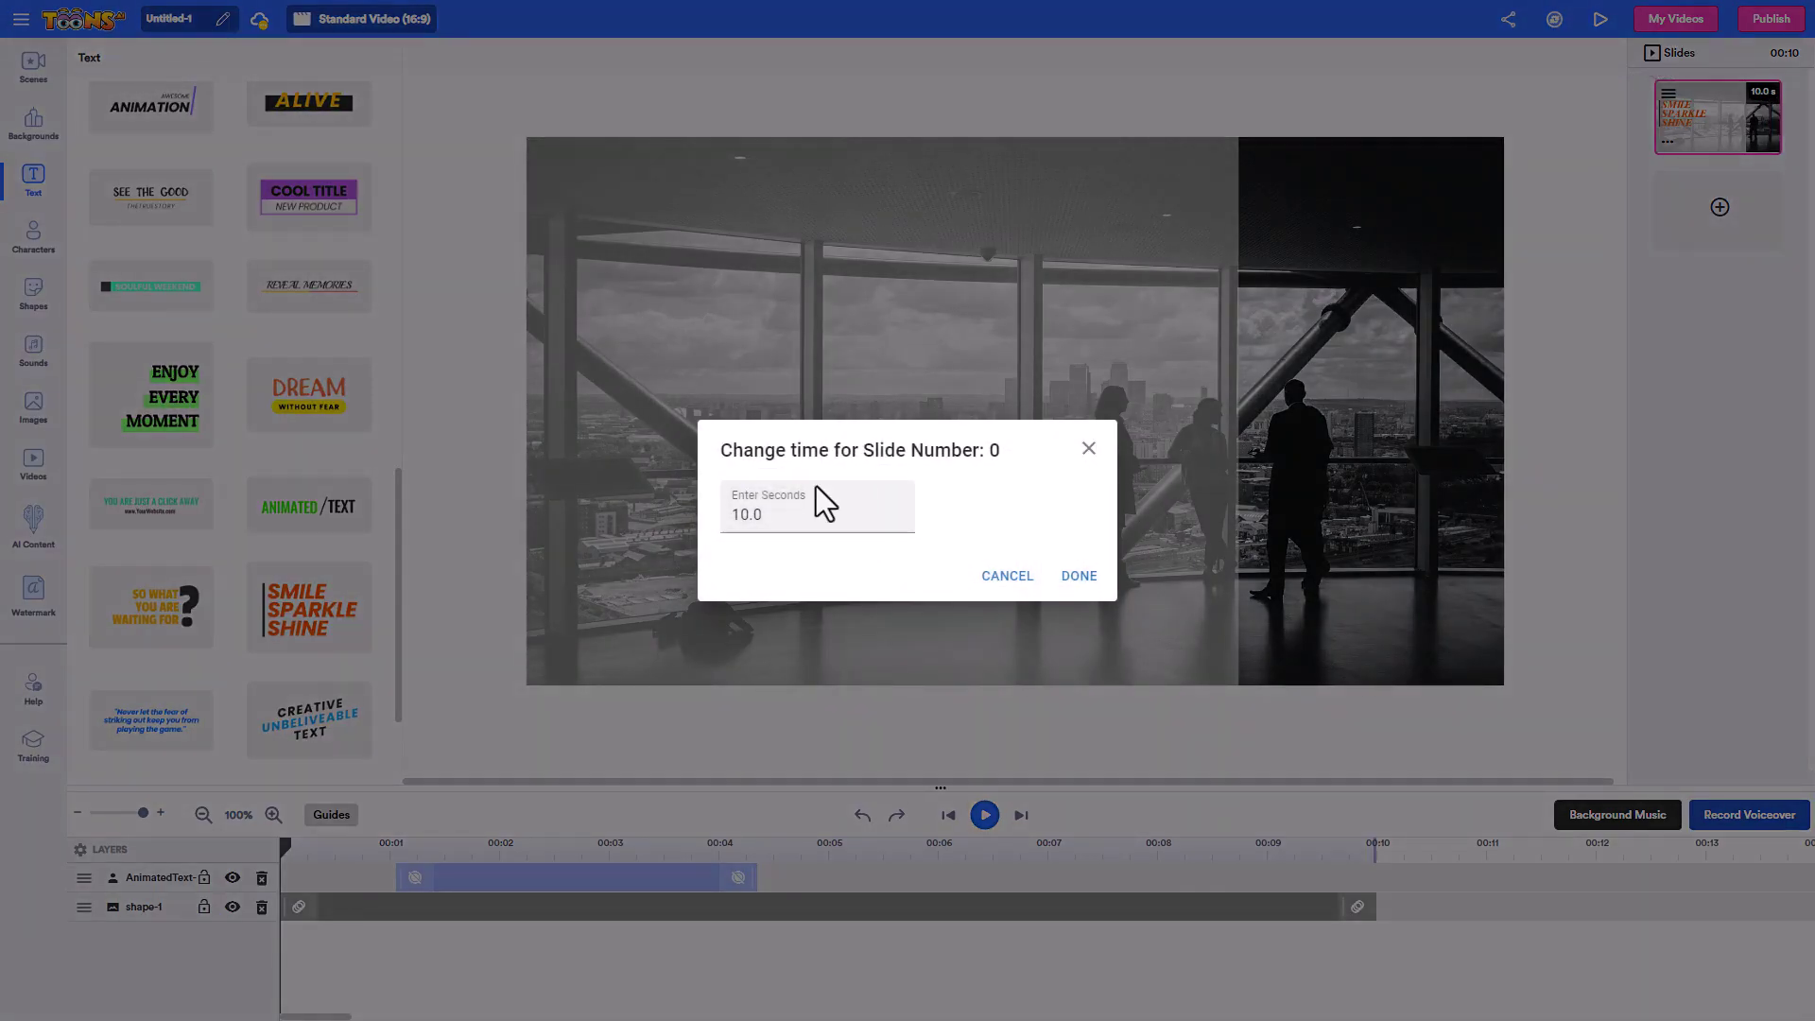
type("8")
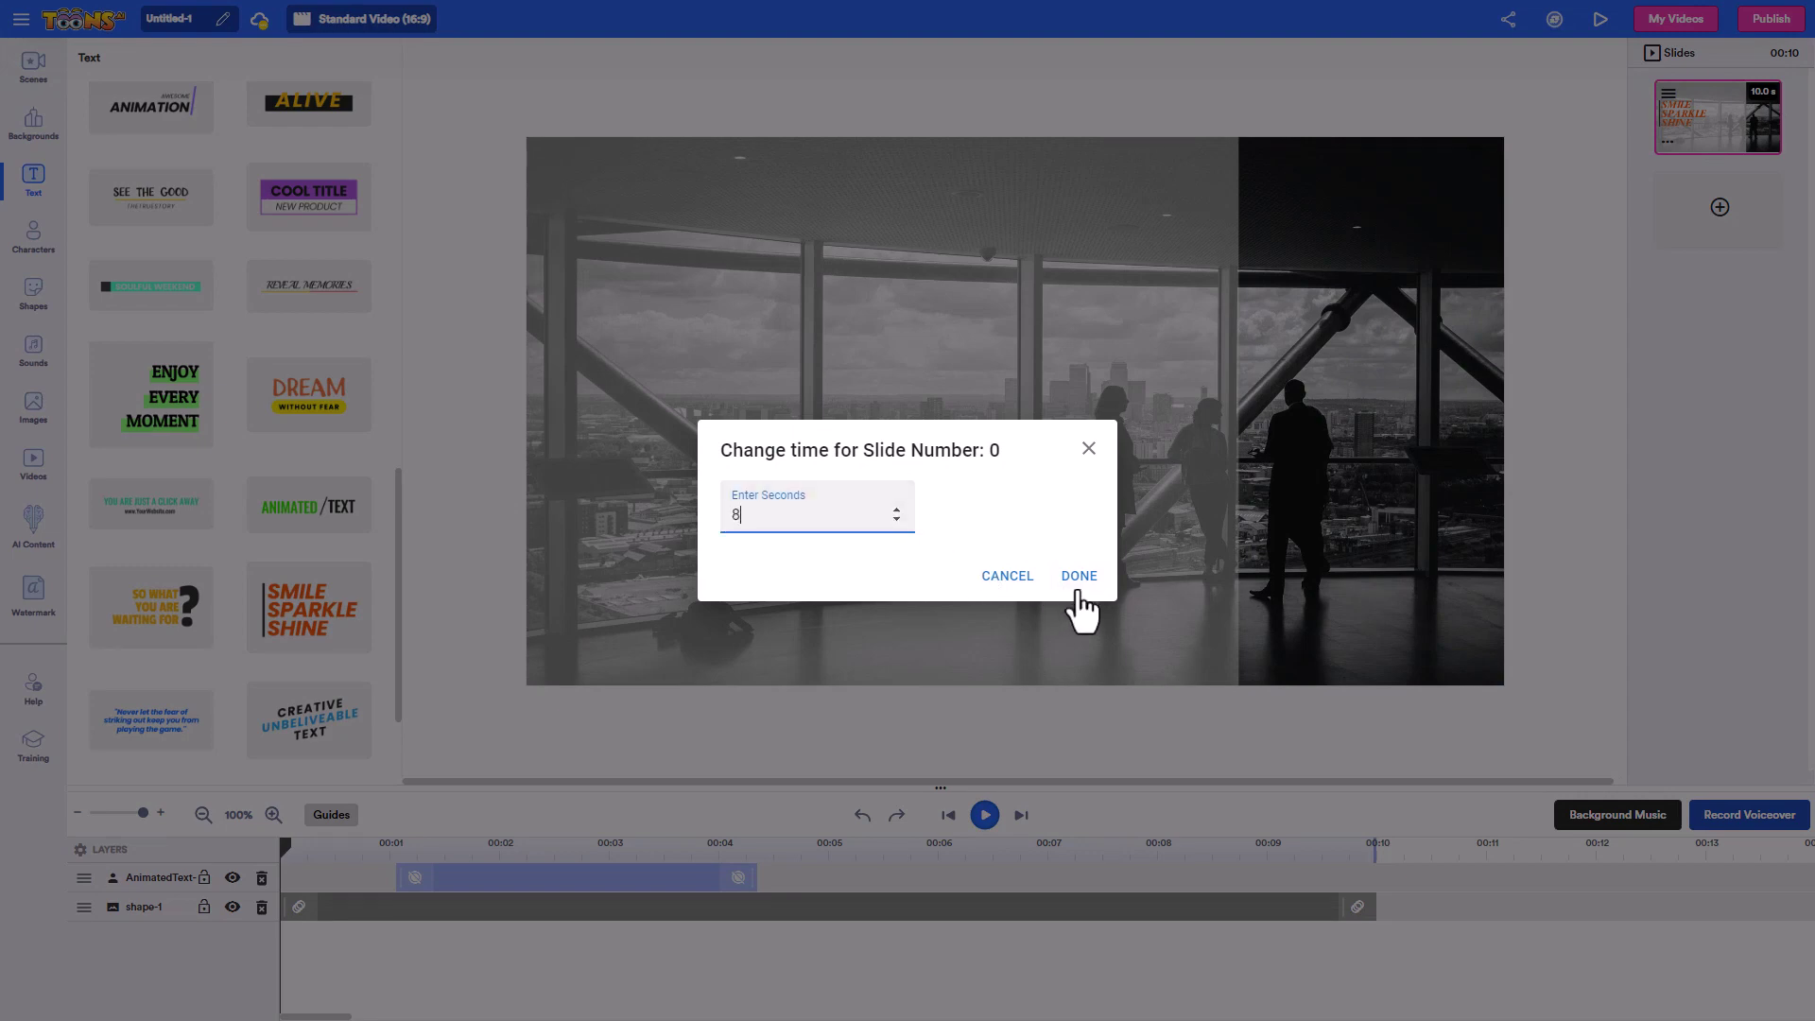
left_click(1078, 576)
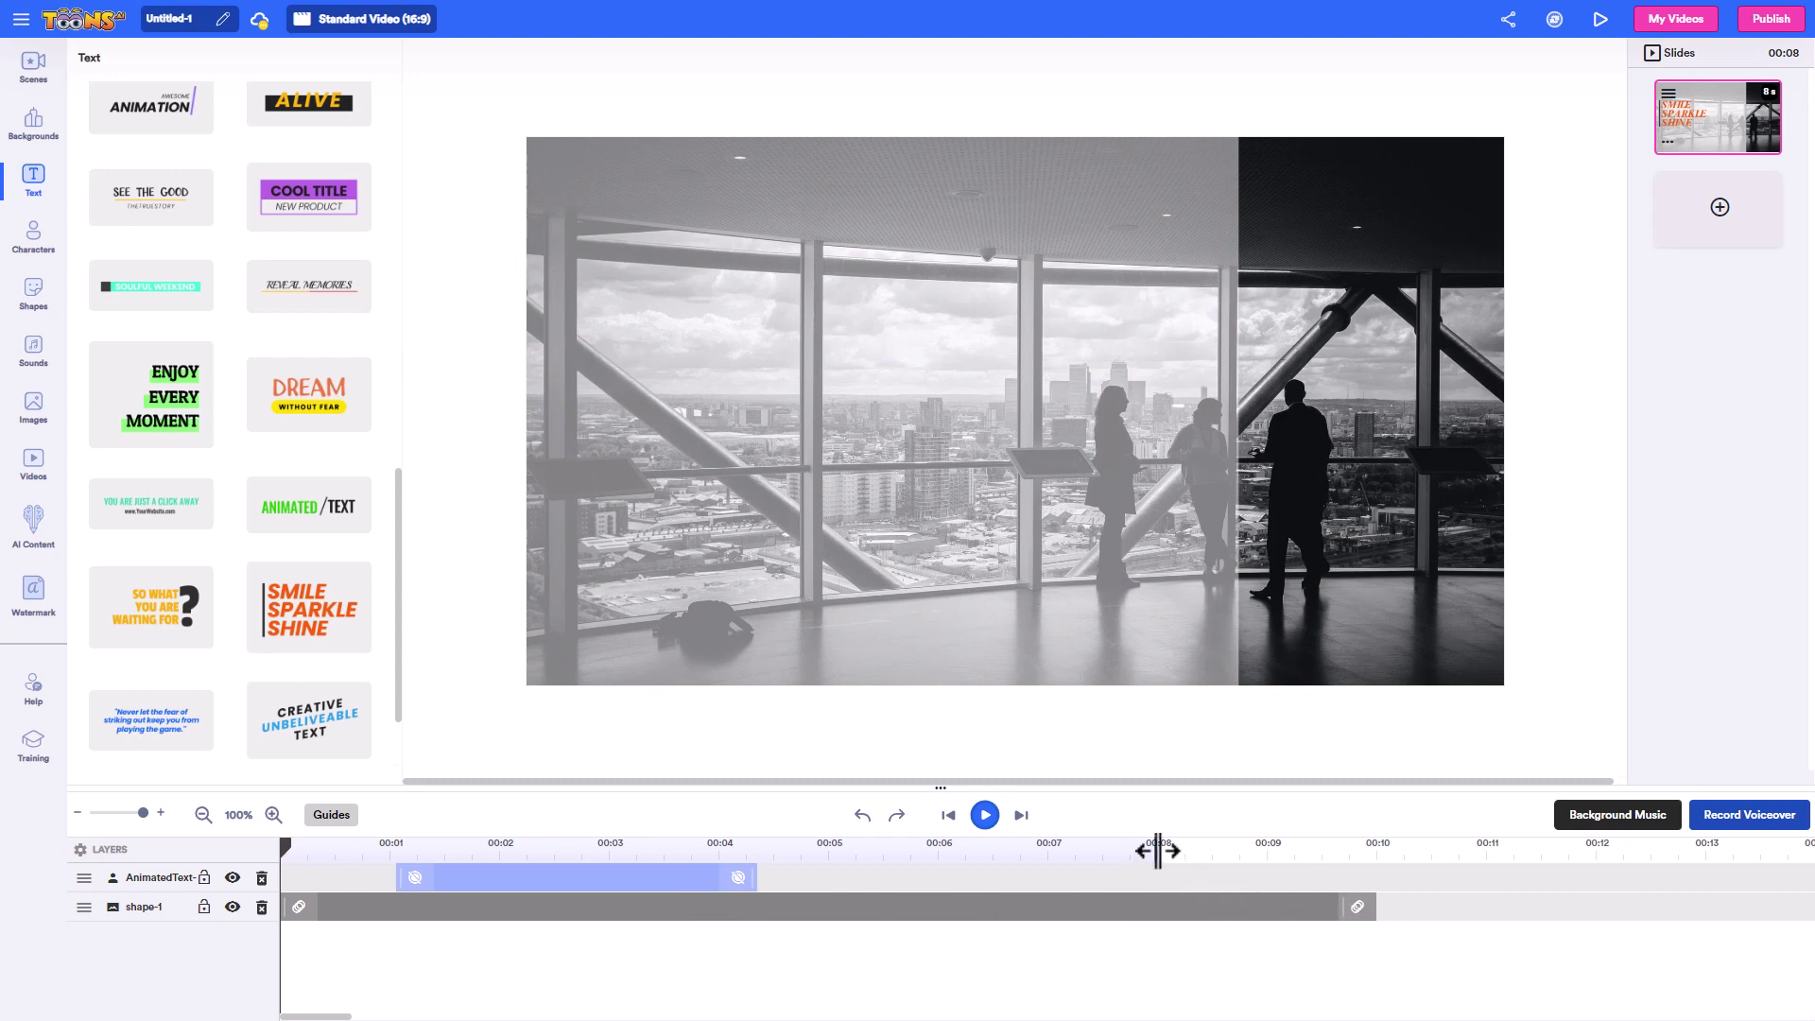
Resize the slide on the timeline to 9.1 seconds and back to 8.0, and trim the white overlay's clip to match the slide's end.
left_click_drag(1179, 850, 1282, 854)
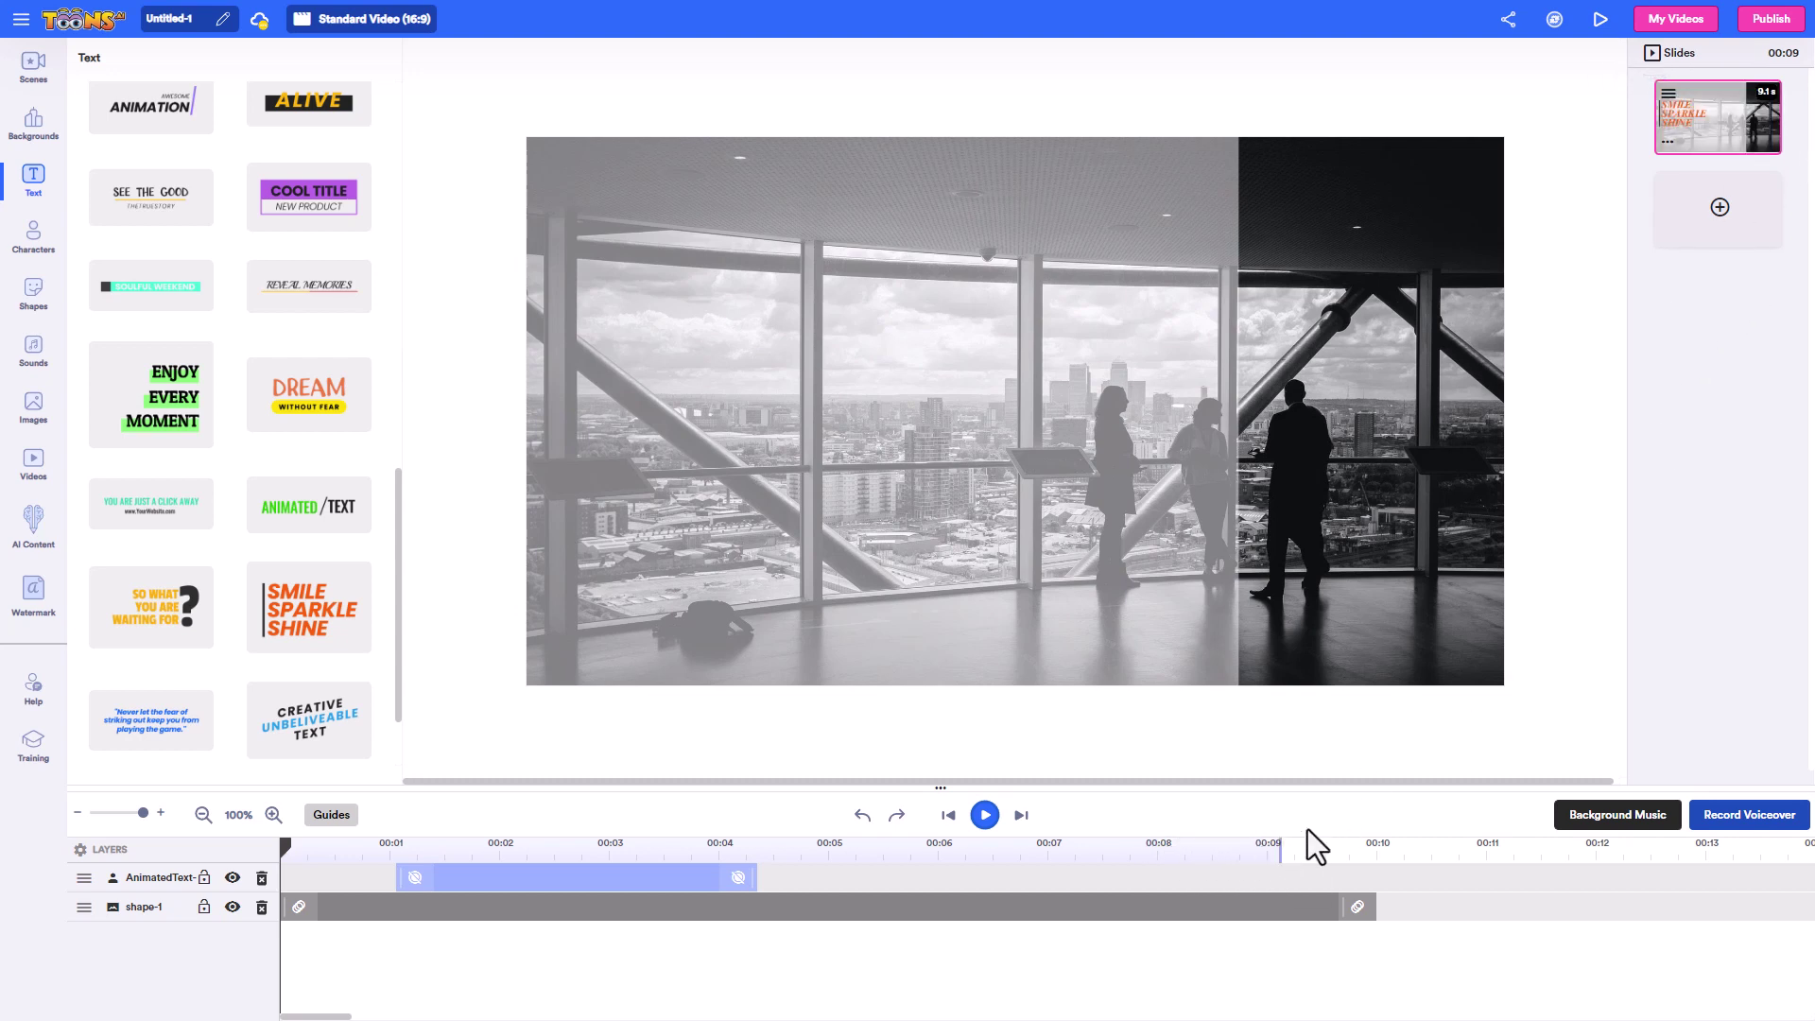
left_click_drag(1278, 849, 1167, 856)
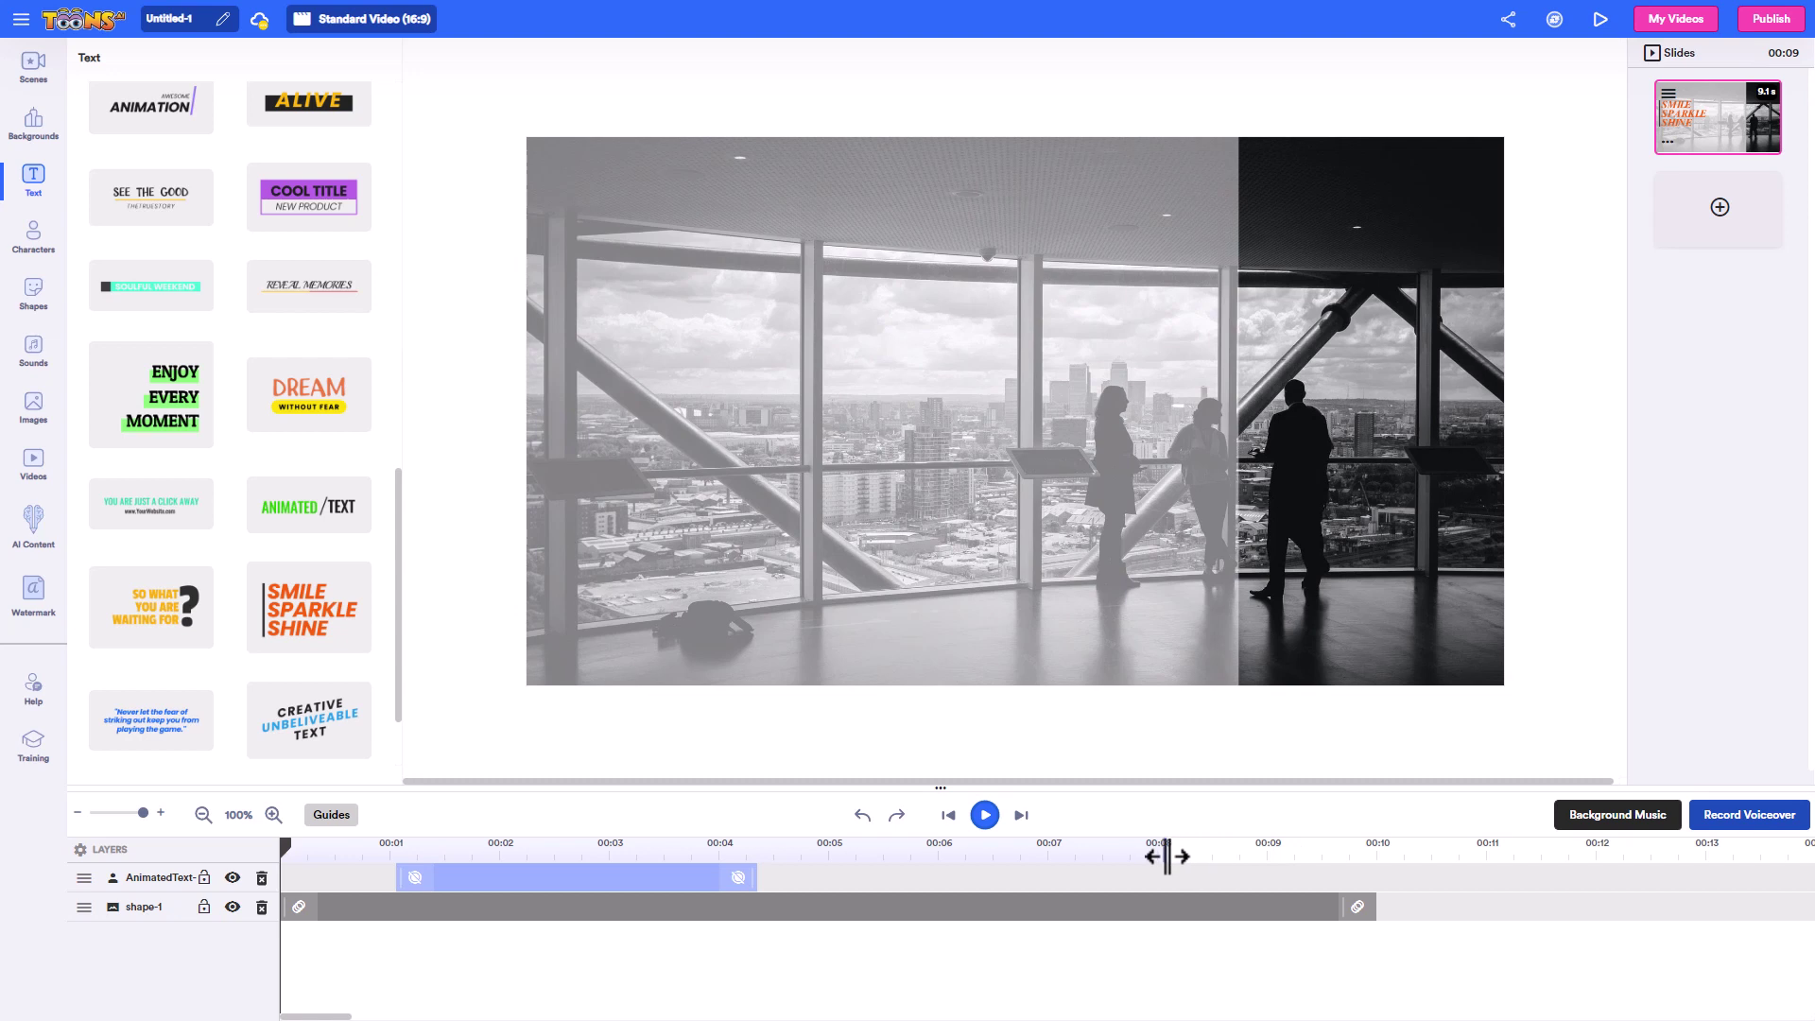
left_click(1316, 906)
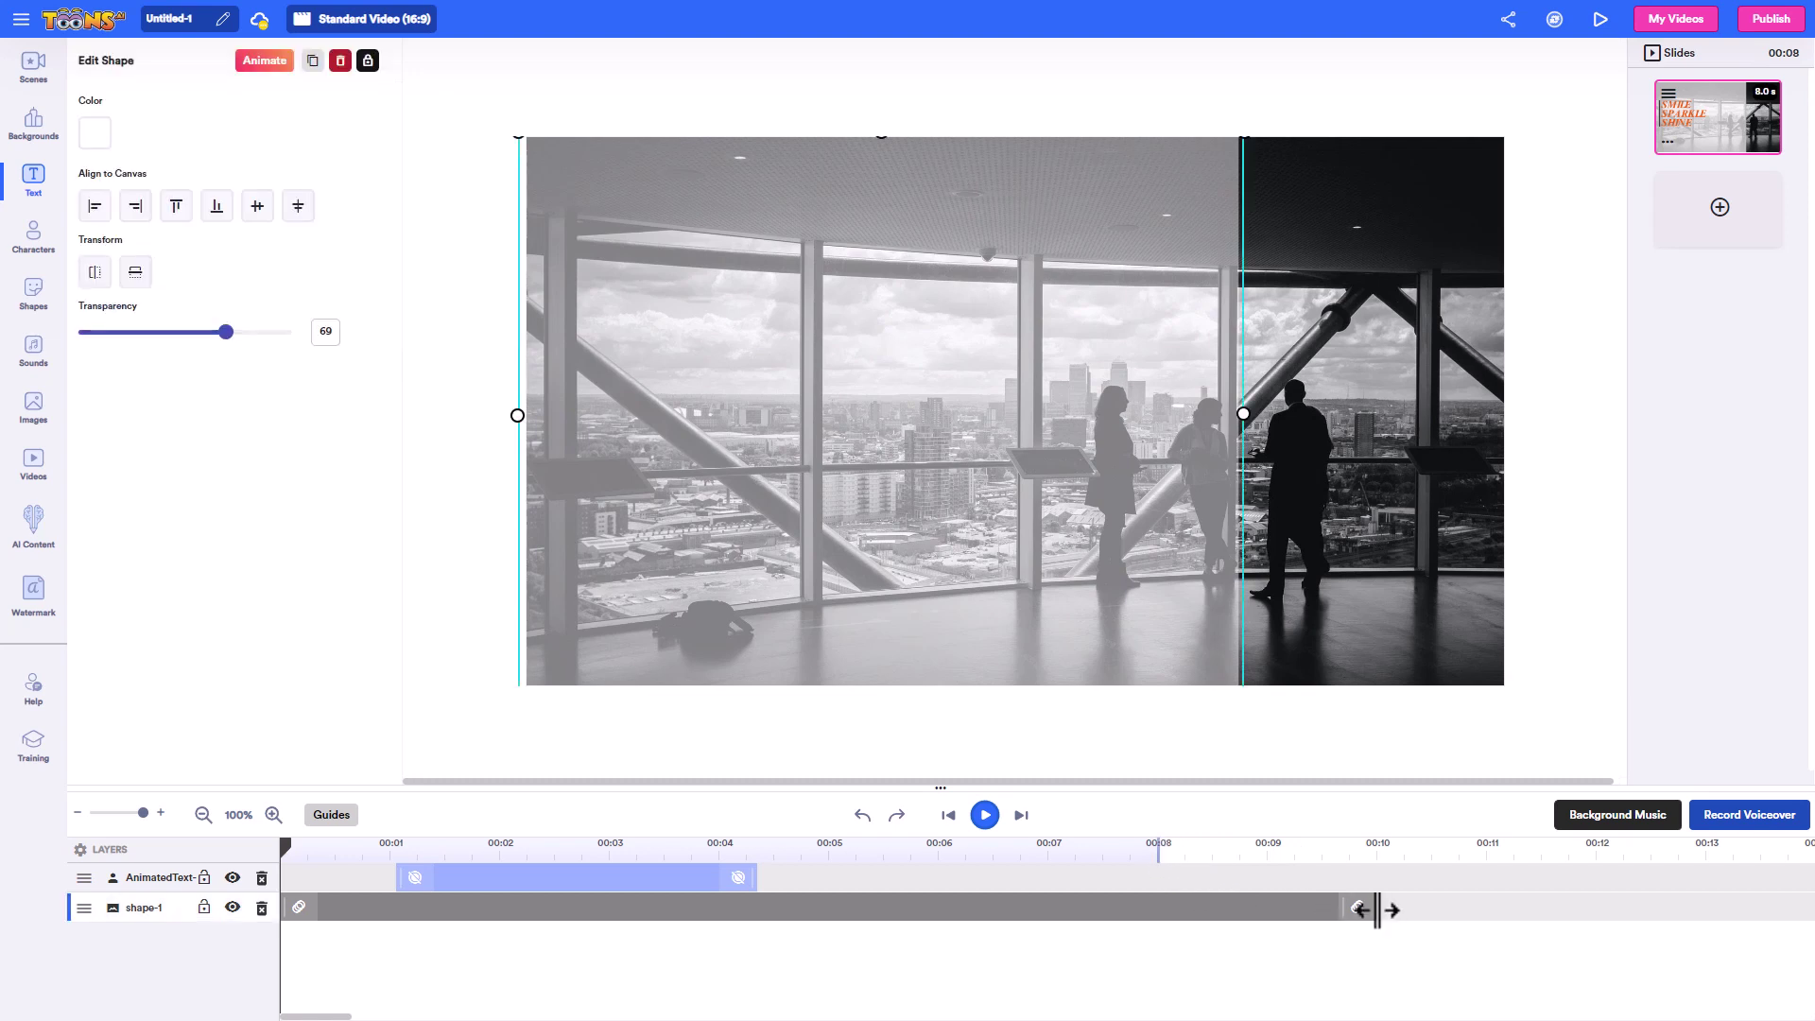
left_click_drag(1361, 908, 1153, 899)
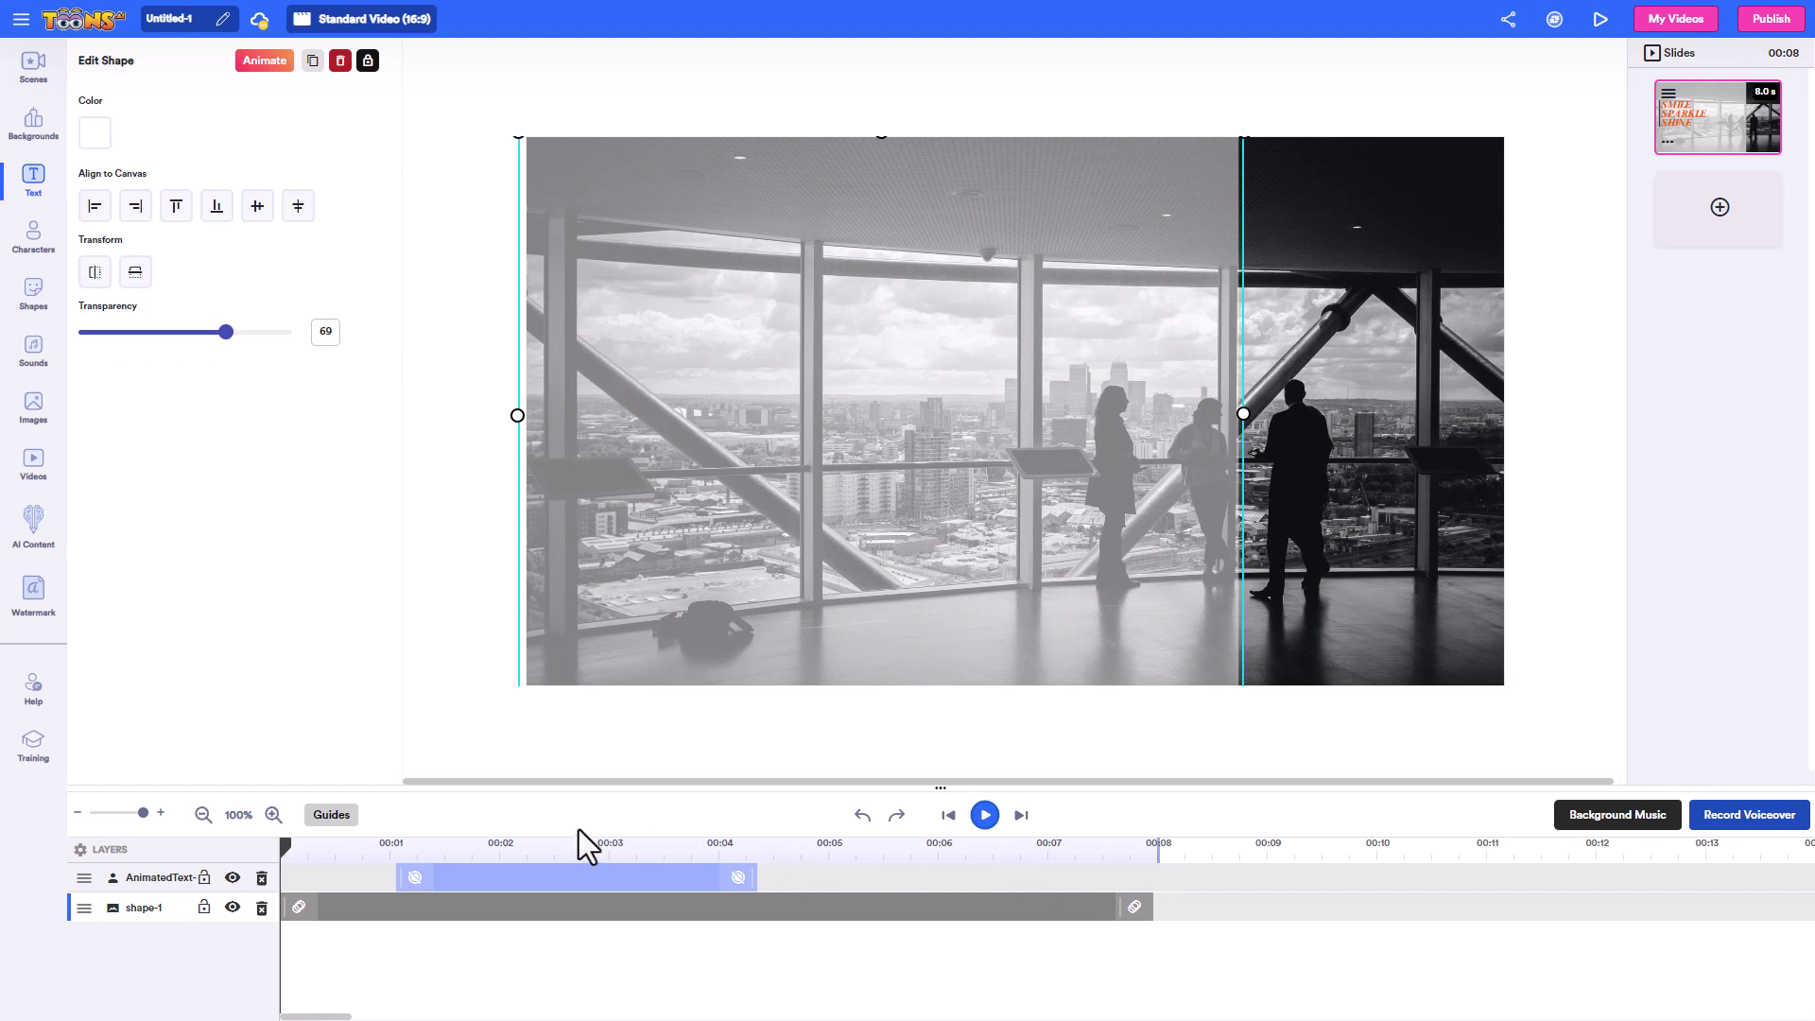
Look through the character assets and the shape categories, including the Quotes shapes.
left_click(32, 236)
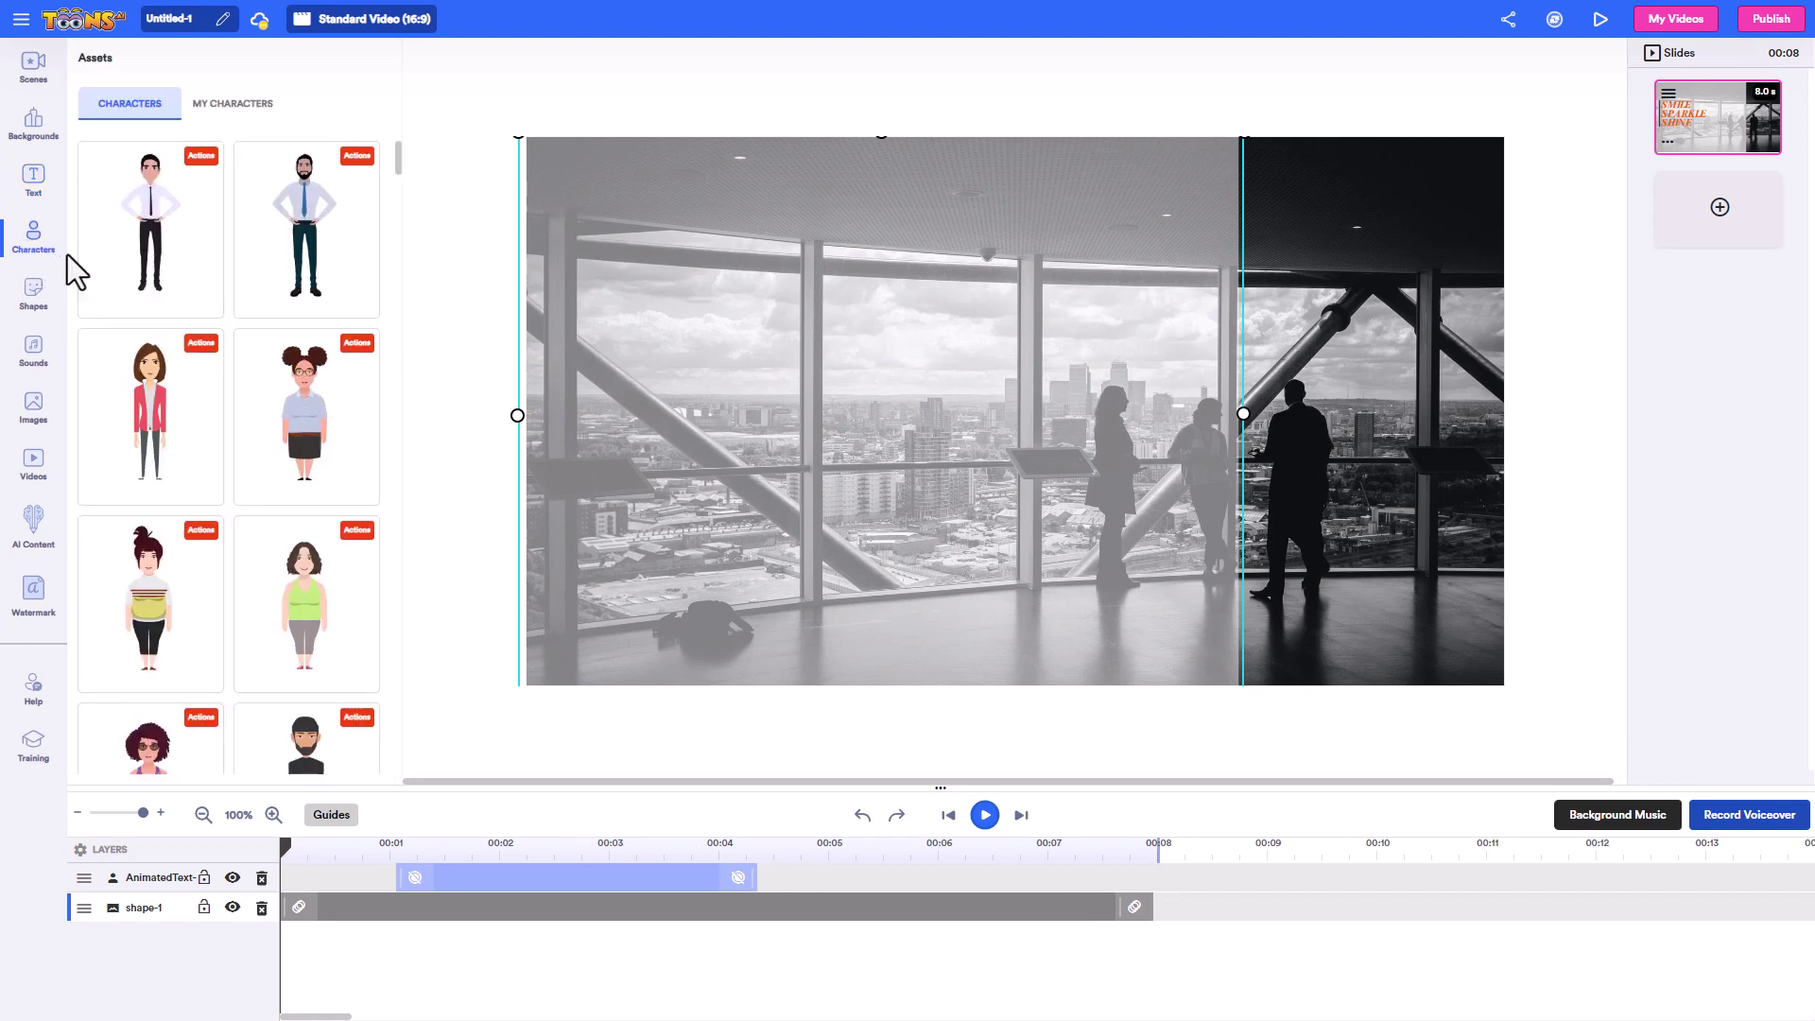
left_click(33, 296)
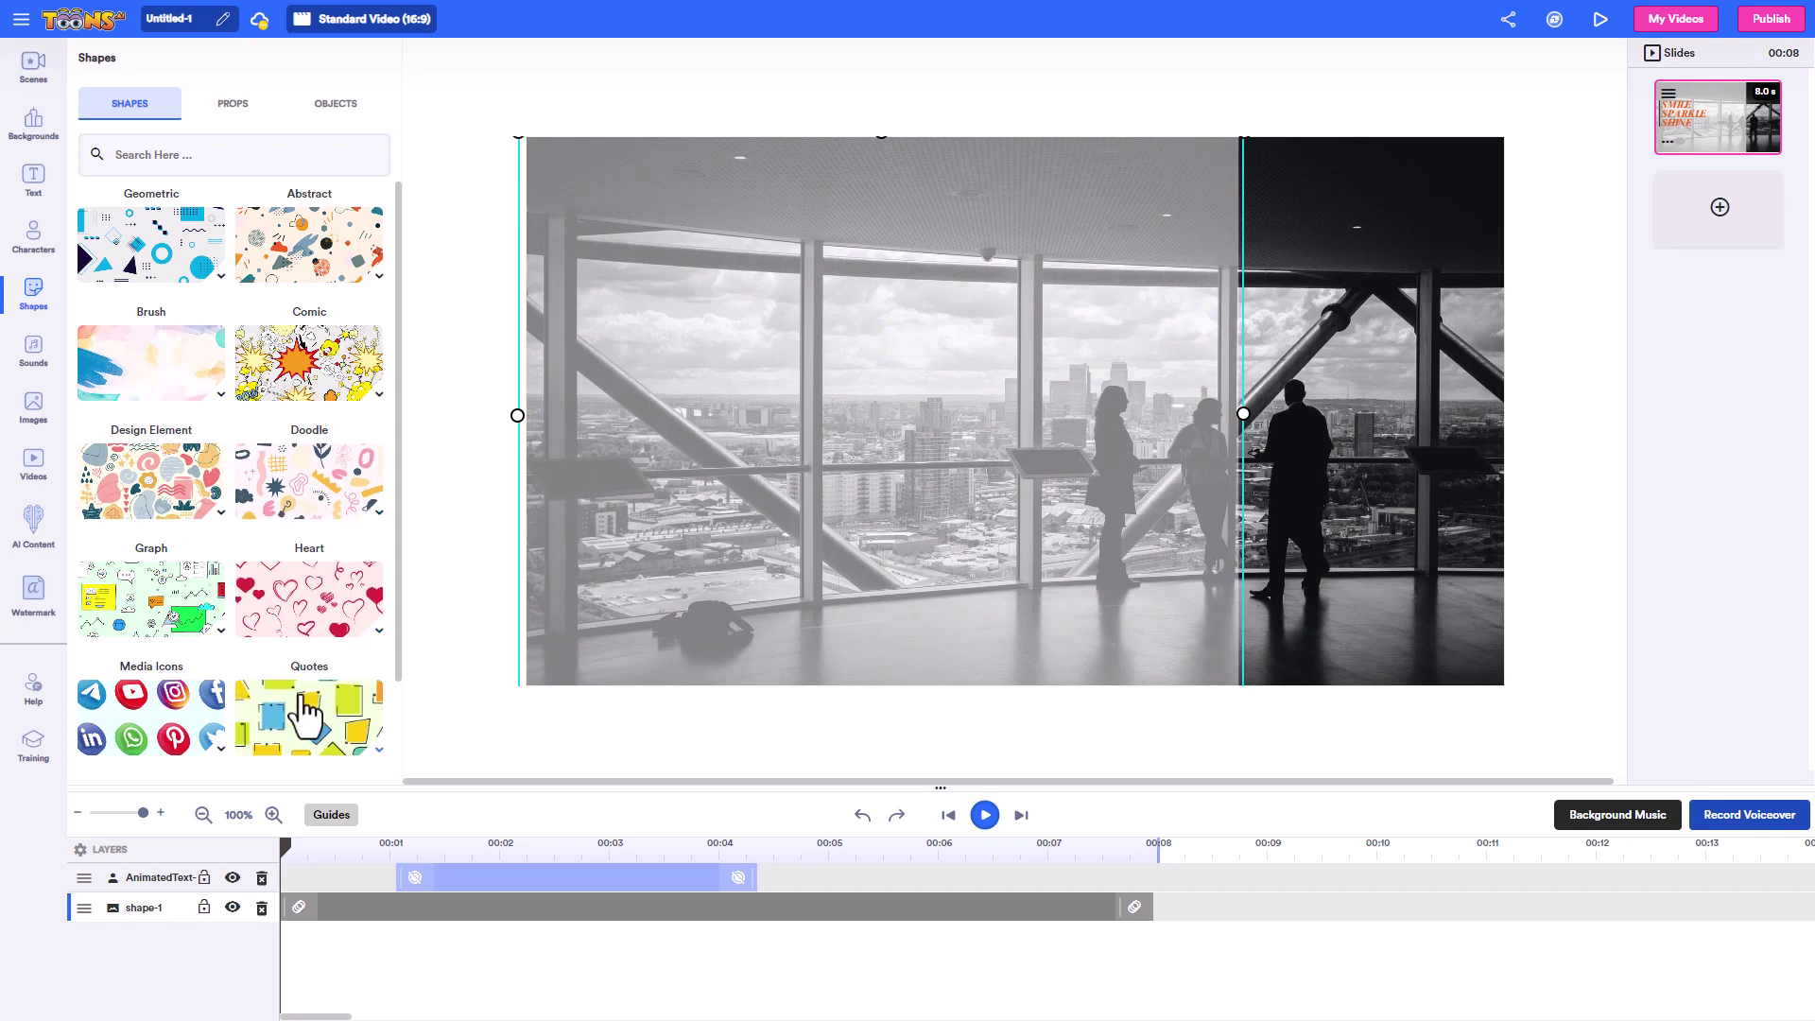
left_click(318, 714)
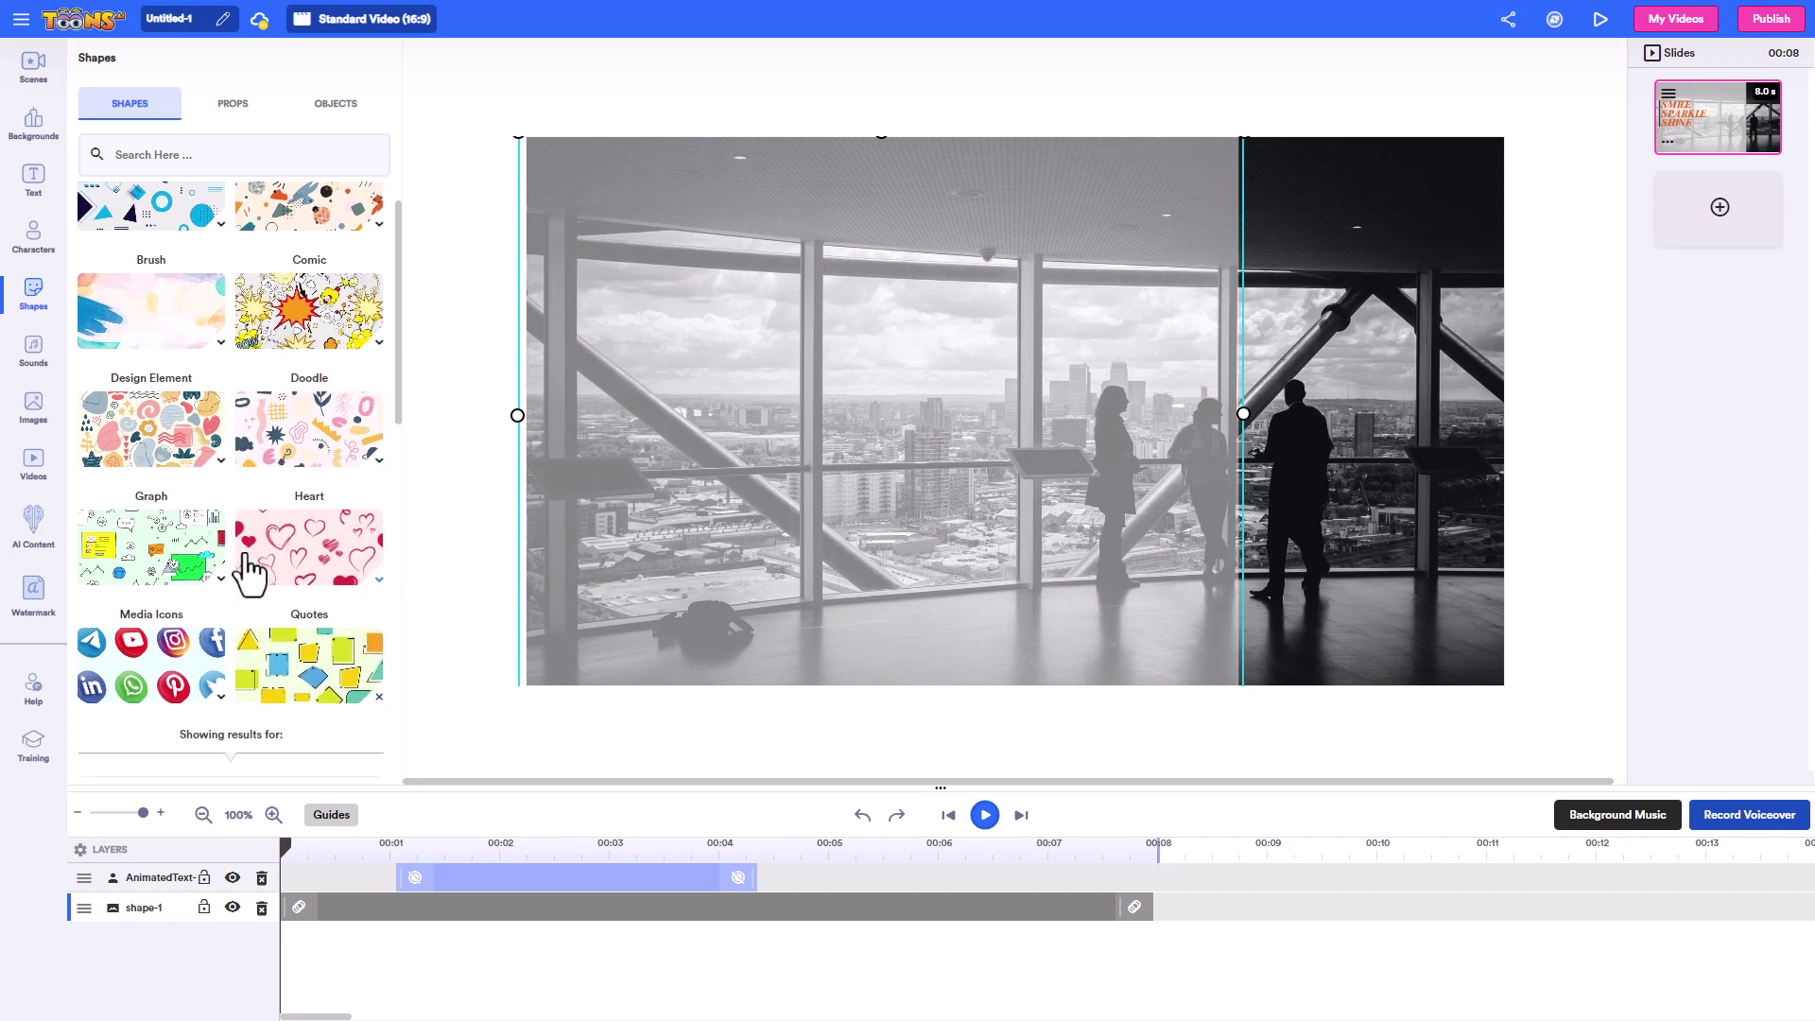
Add a second slide and give it the light blue gradient background.
left_click(1720, 226)
left_click(33, 123)
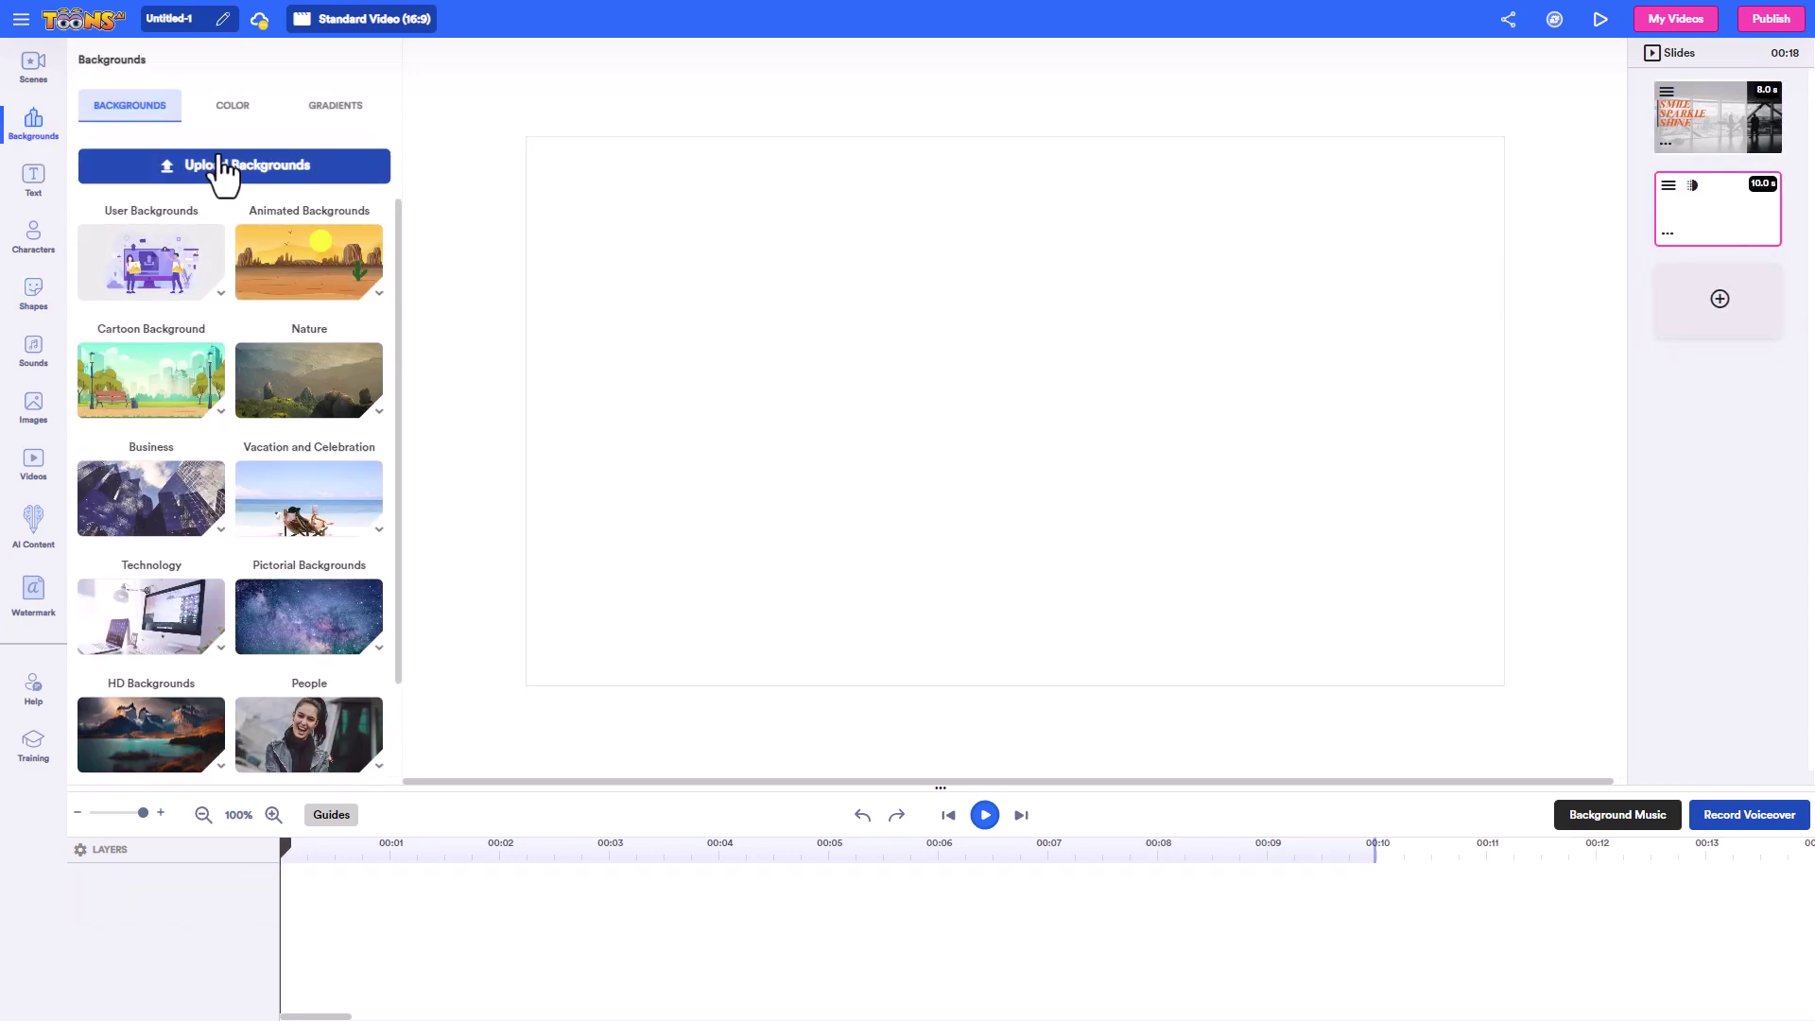
left_click(334, 111)
left_click(349, 355)
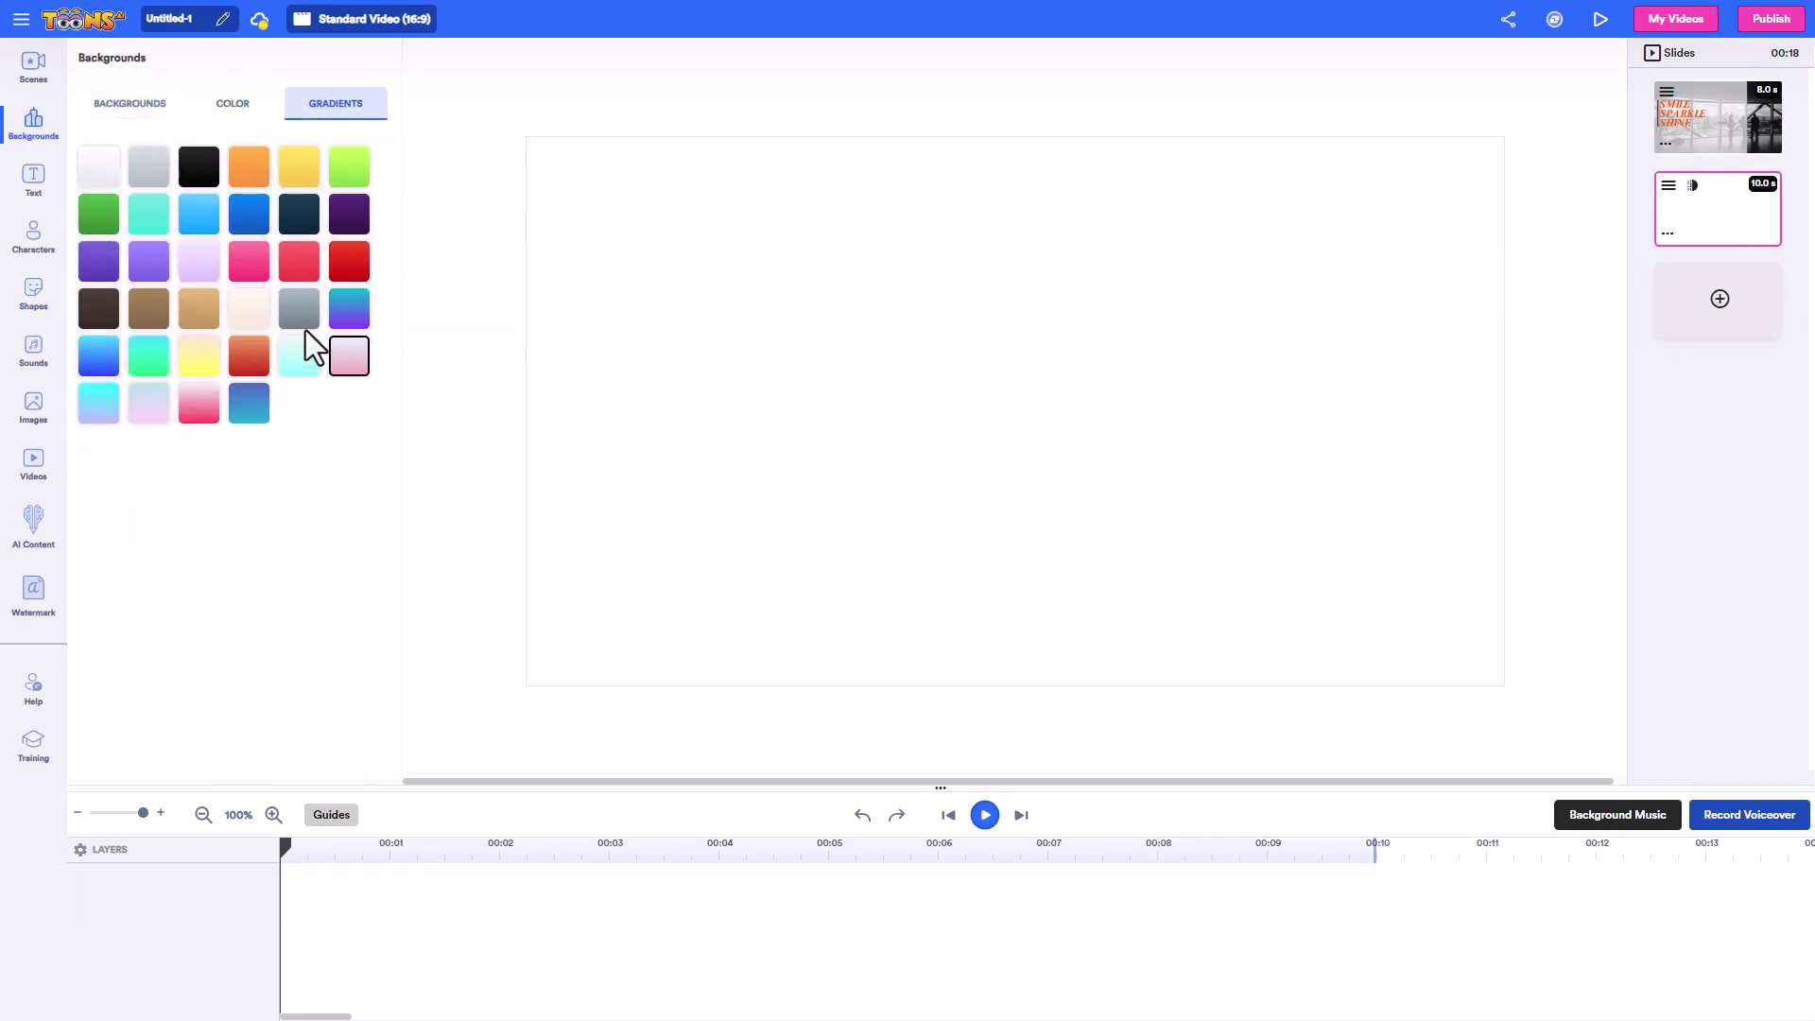
left_click(197, 216)
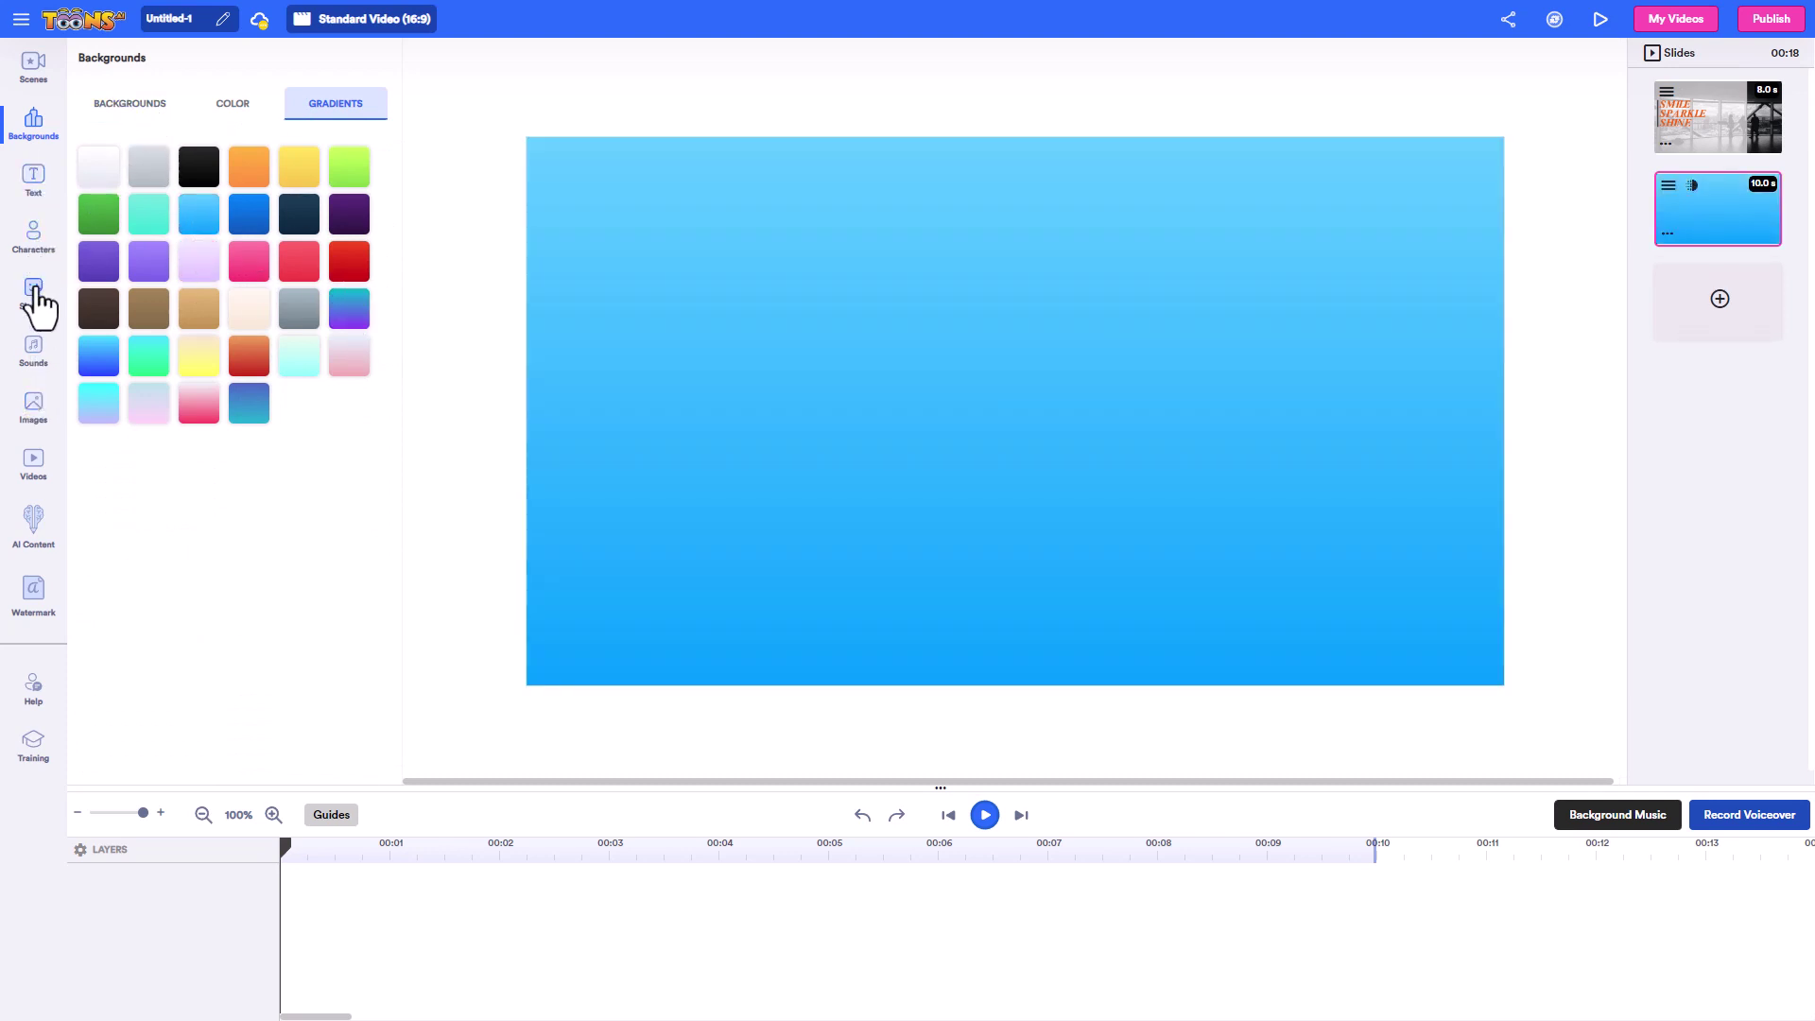
Browse the Quotes category of the shapes library for a frame for the second slide.
left_click(33, 296)
scroll(302, 539, "down", 2)
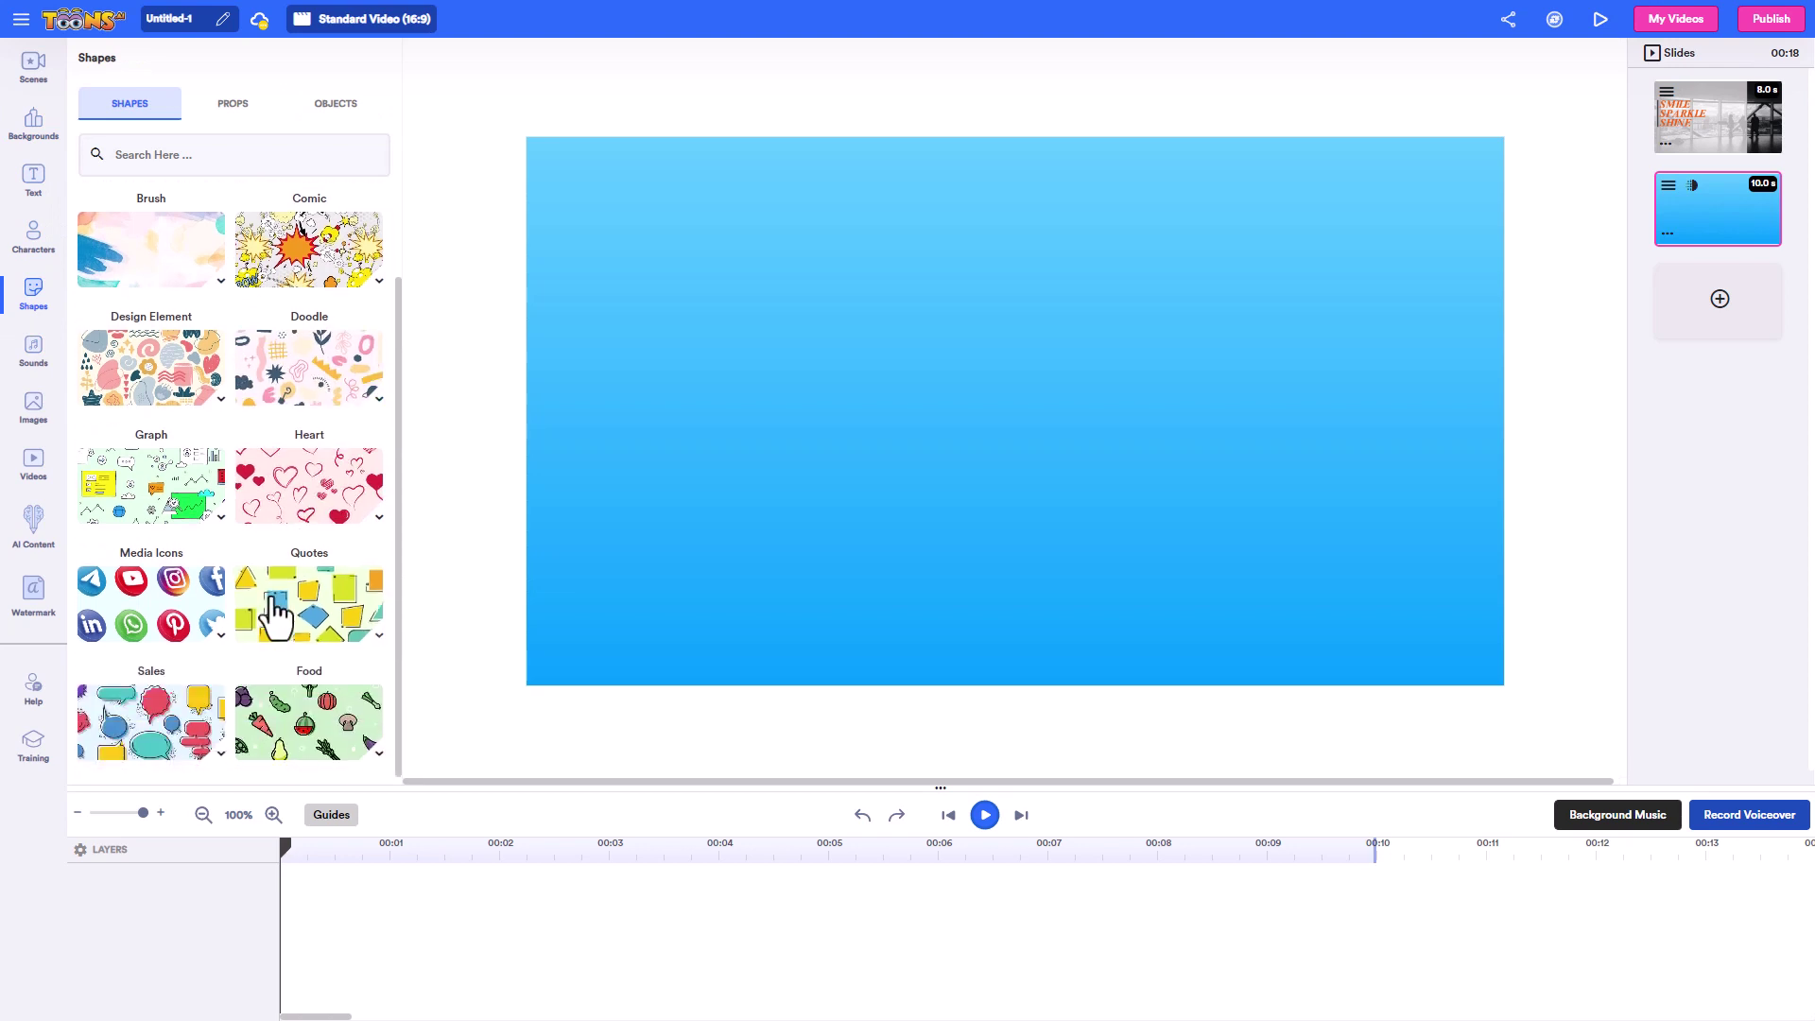
left_click(289, 614)
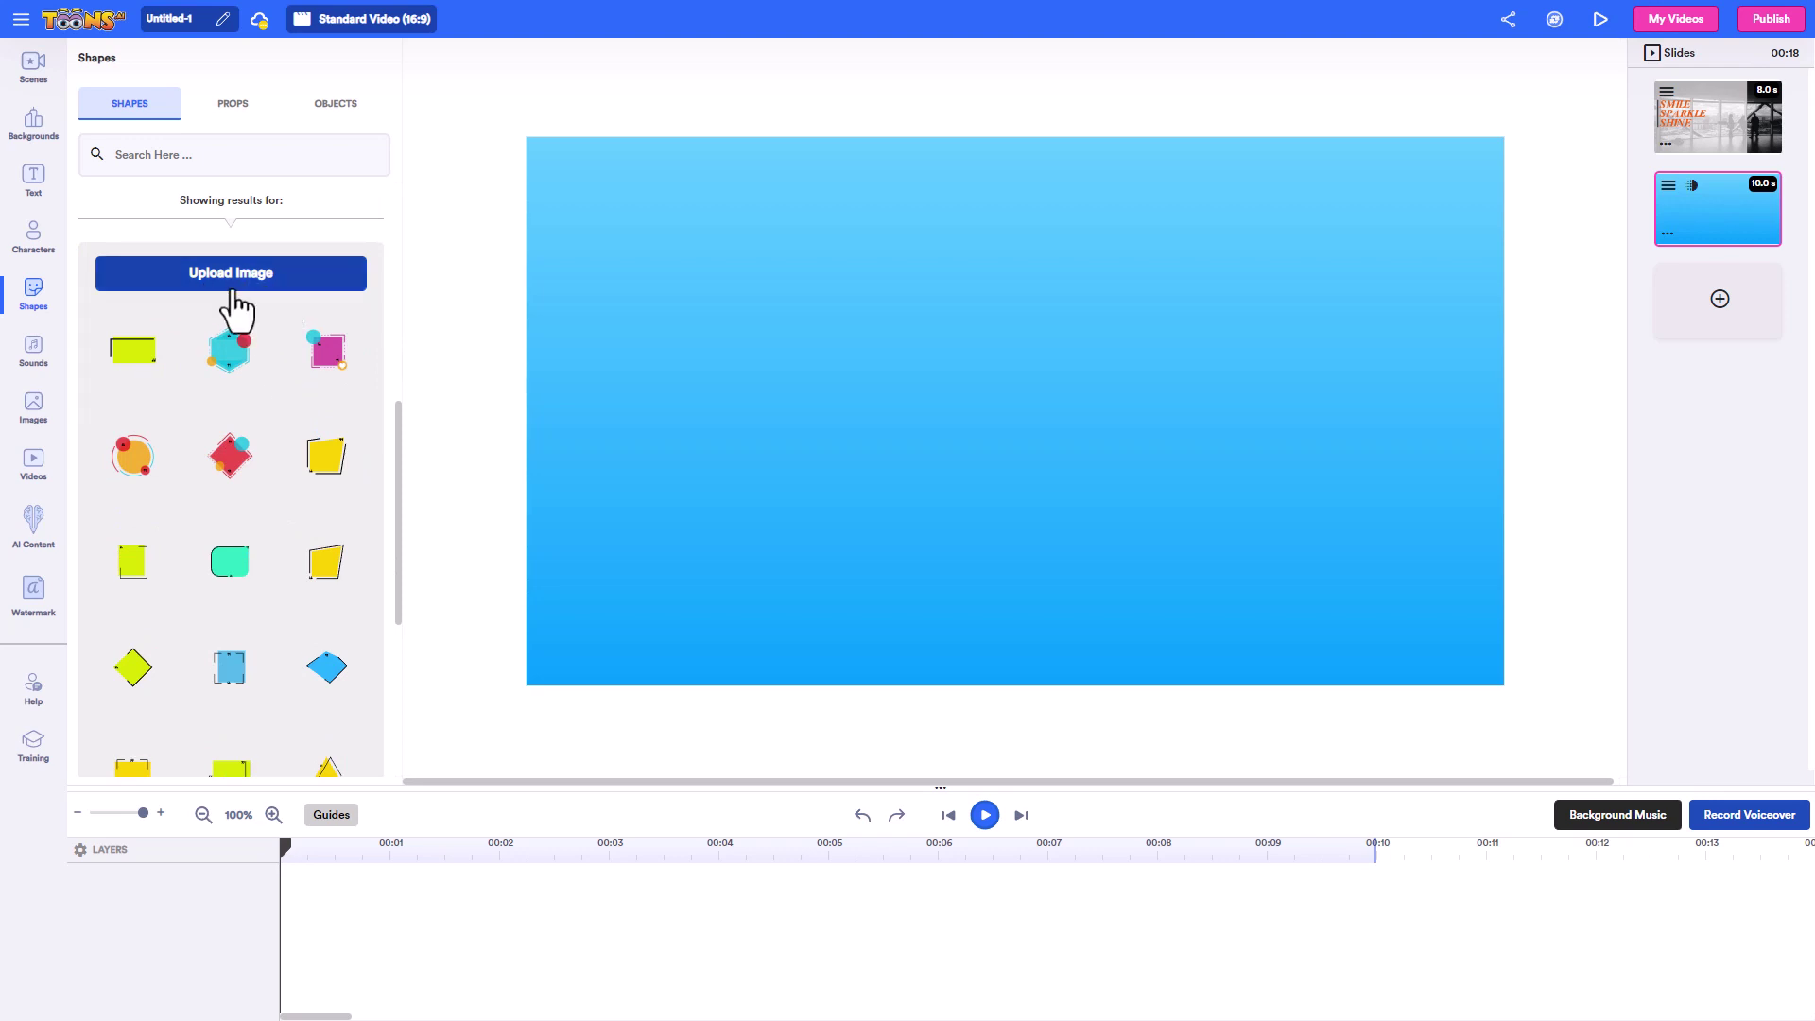
Search the shapes library for "square", look through the results, and clear the search.
left_click(172, 154)
left_click(178, 156)
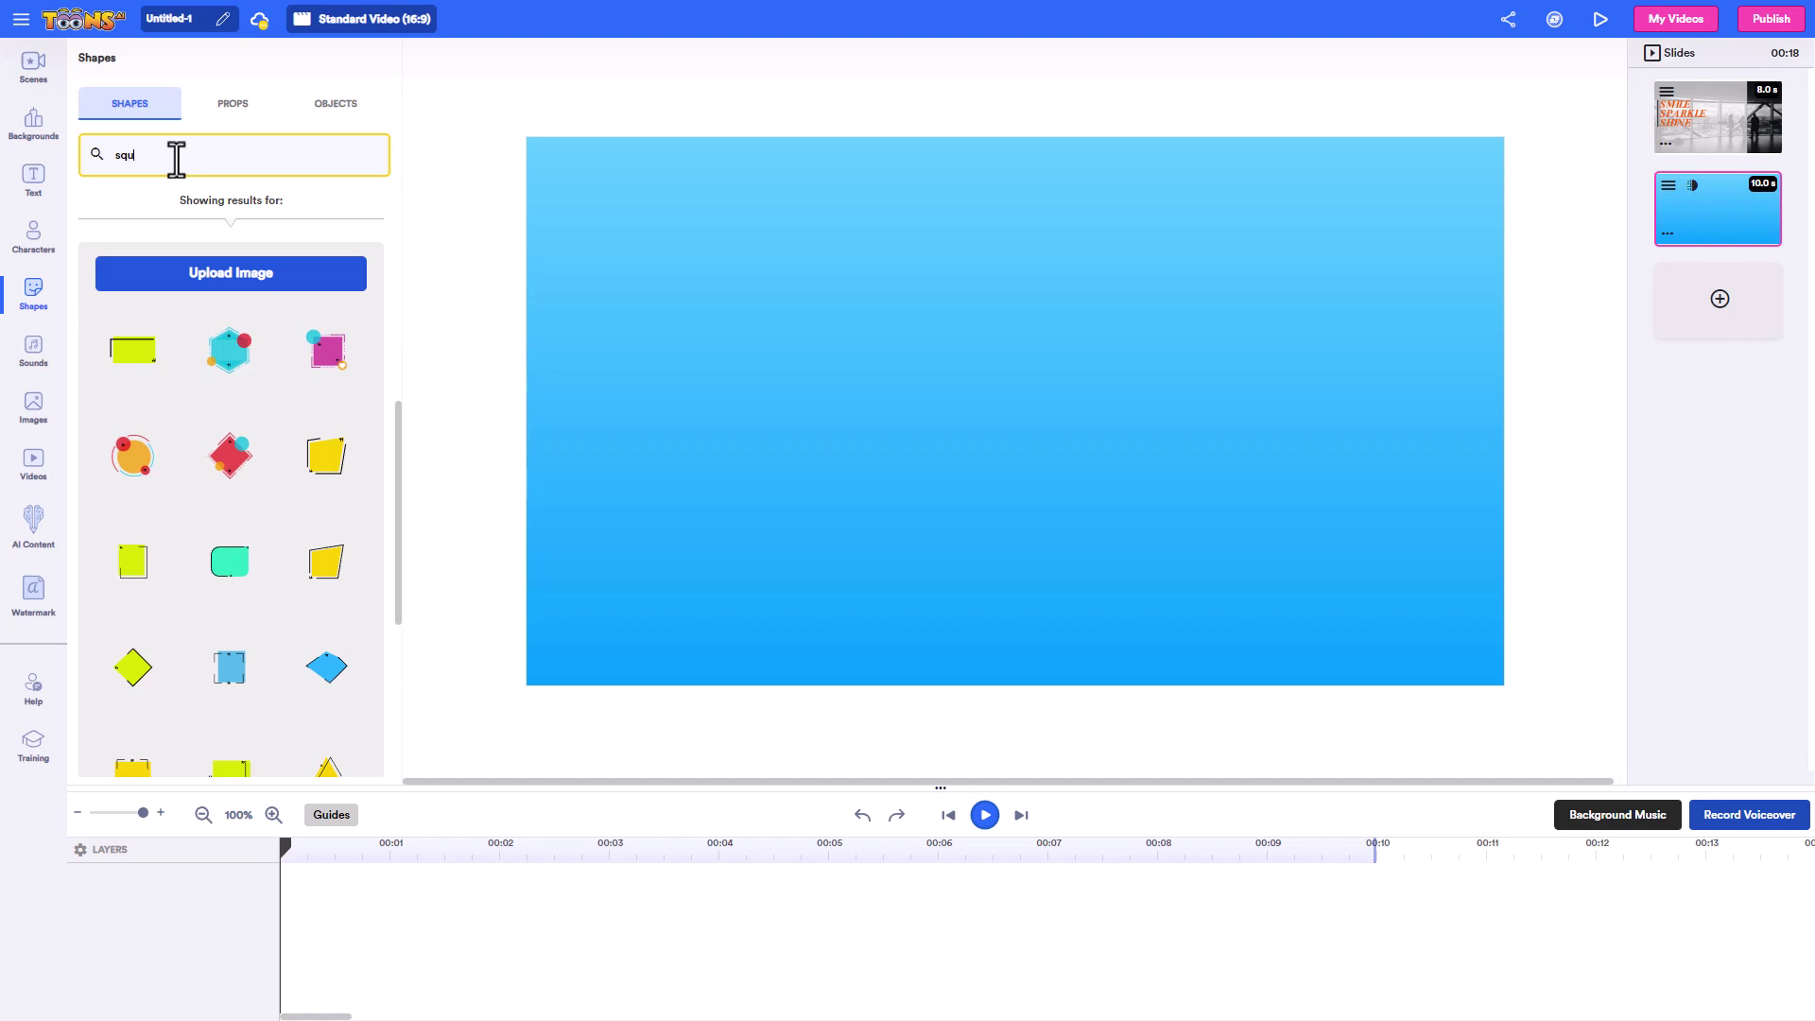
key("Return")
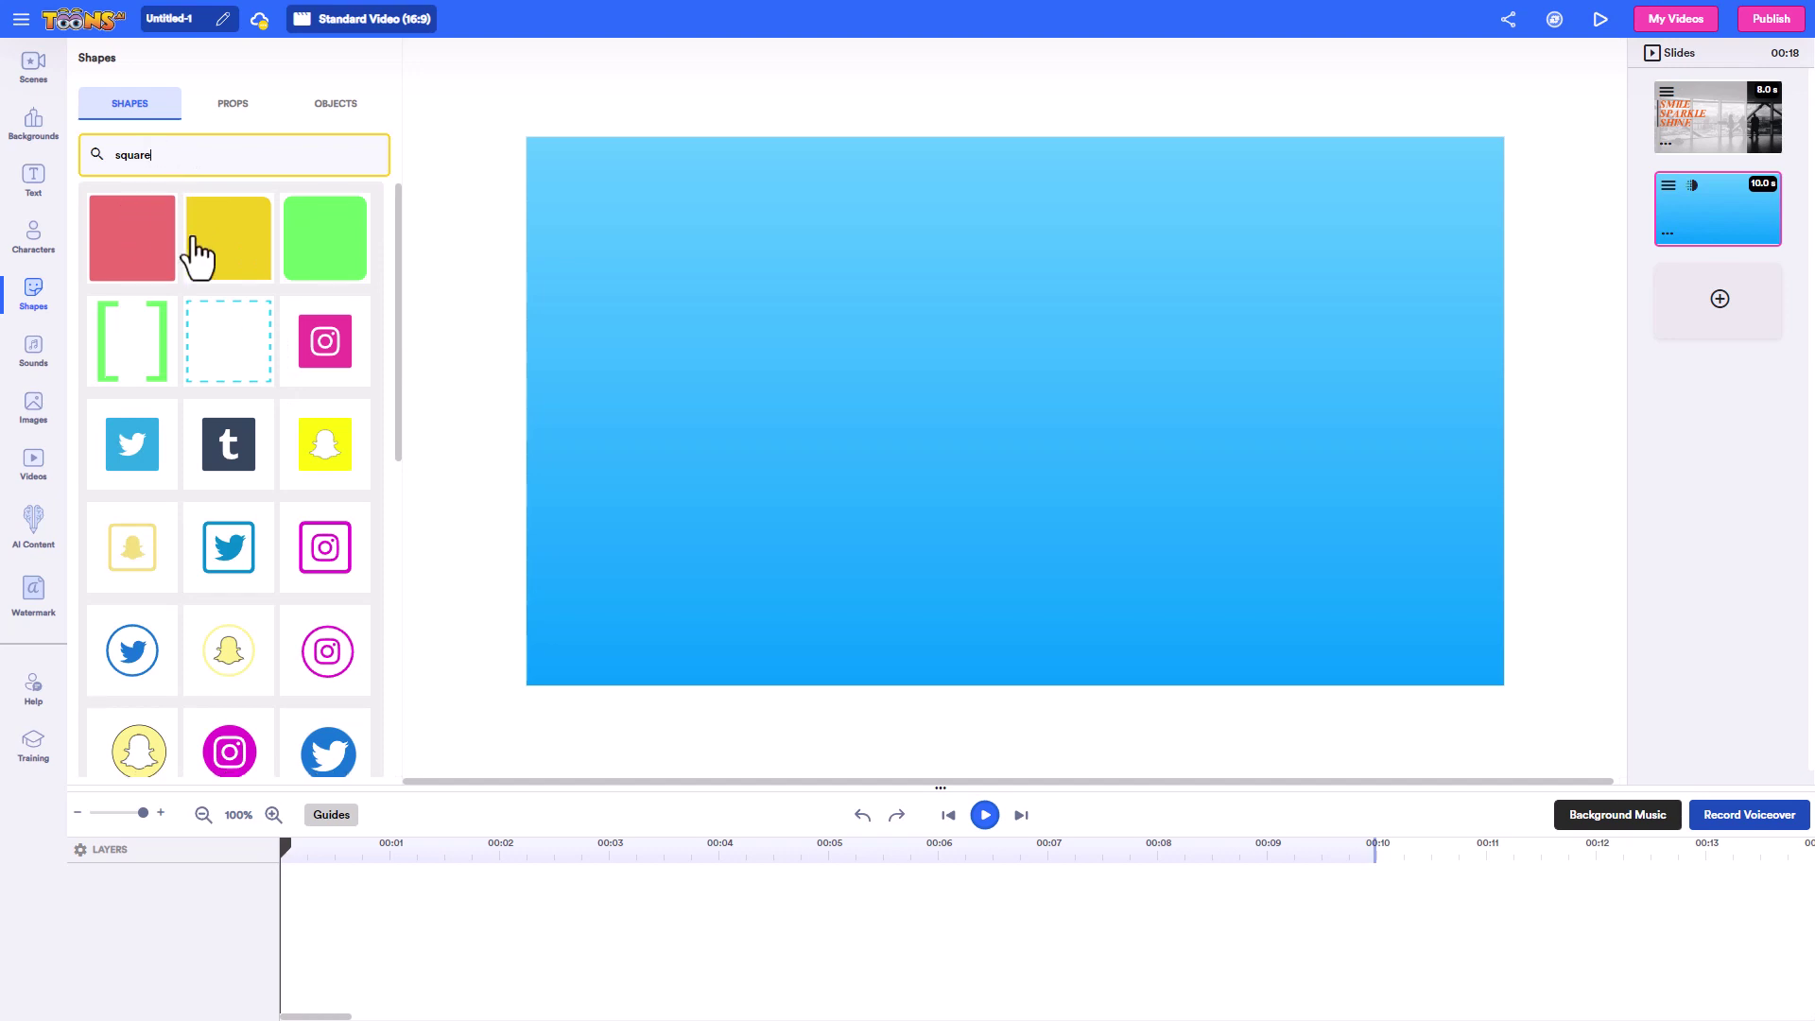
scroll(223, 312, "down", 8)
key("ctrl+a")
key("BackSpace")
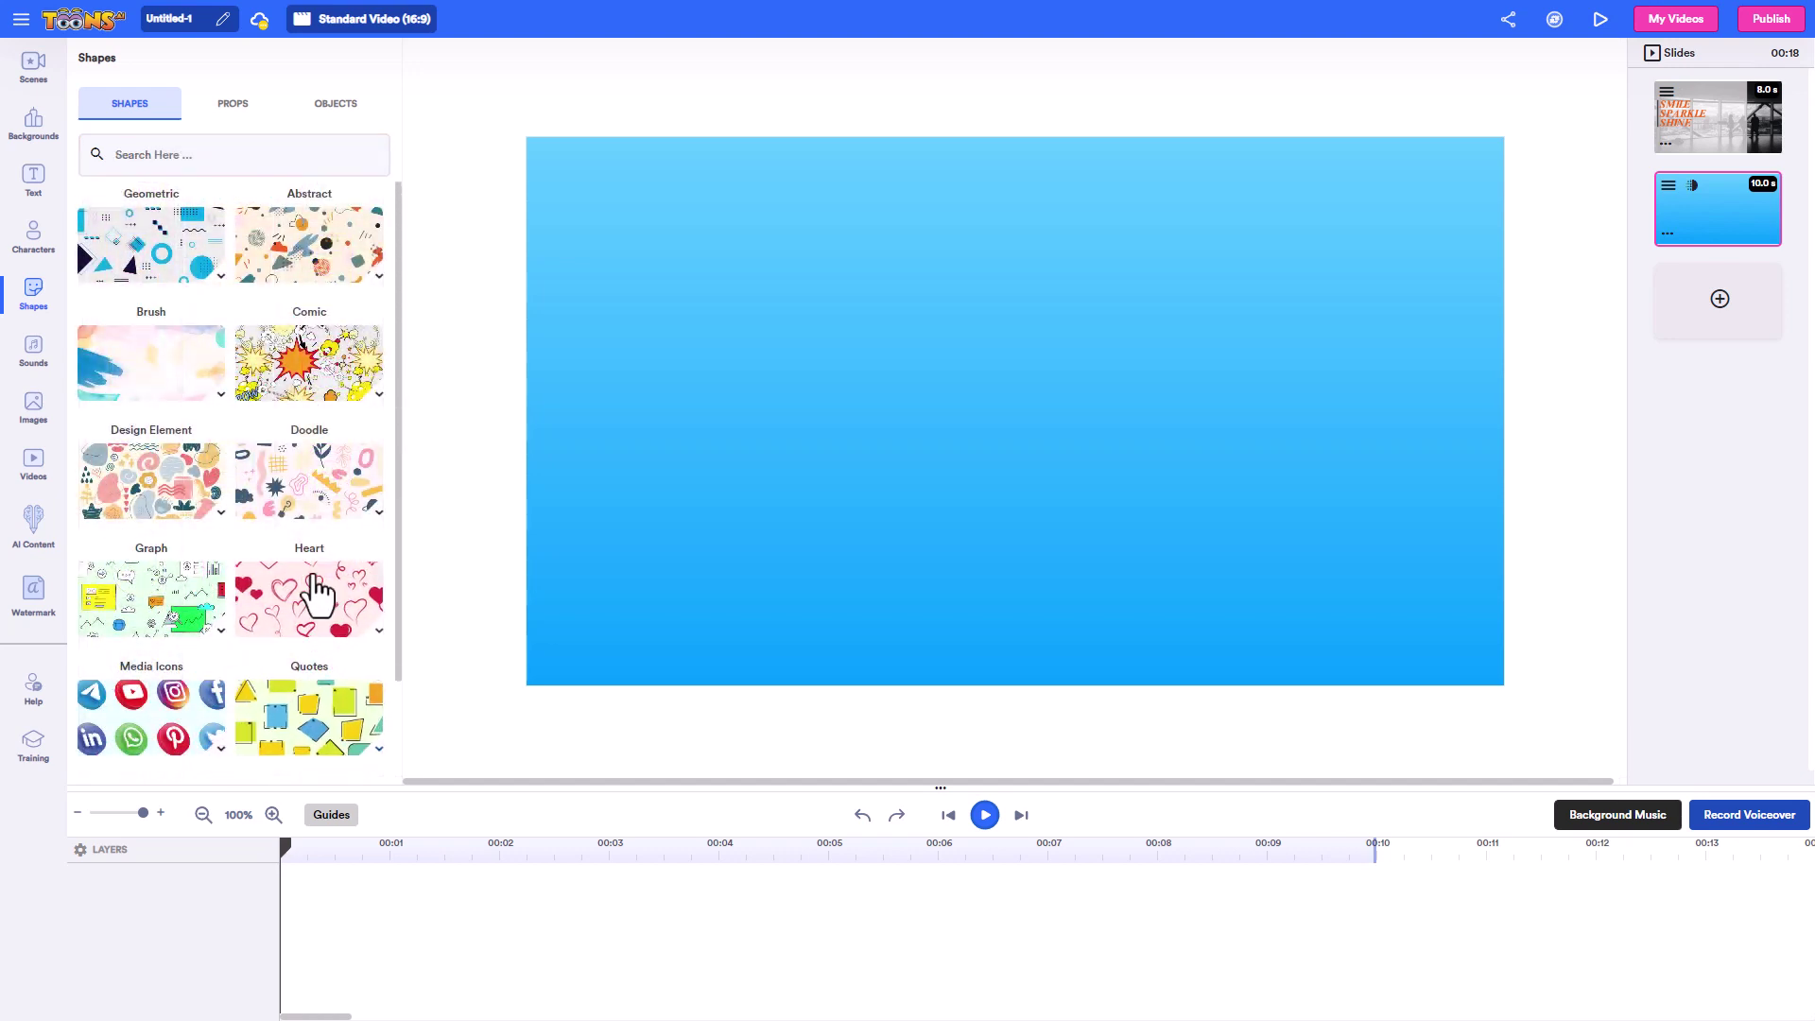
Add the slanted yellow quote box with black outline from the Quotes shapes, enlarge it, and place it near the canvas center.
scroll(313, 603, "down", 1)
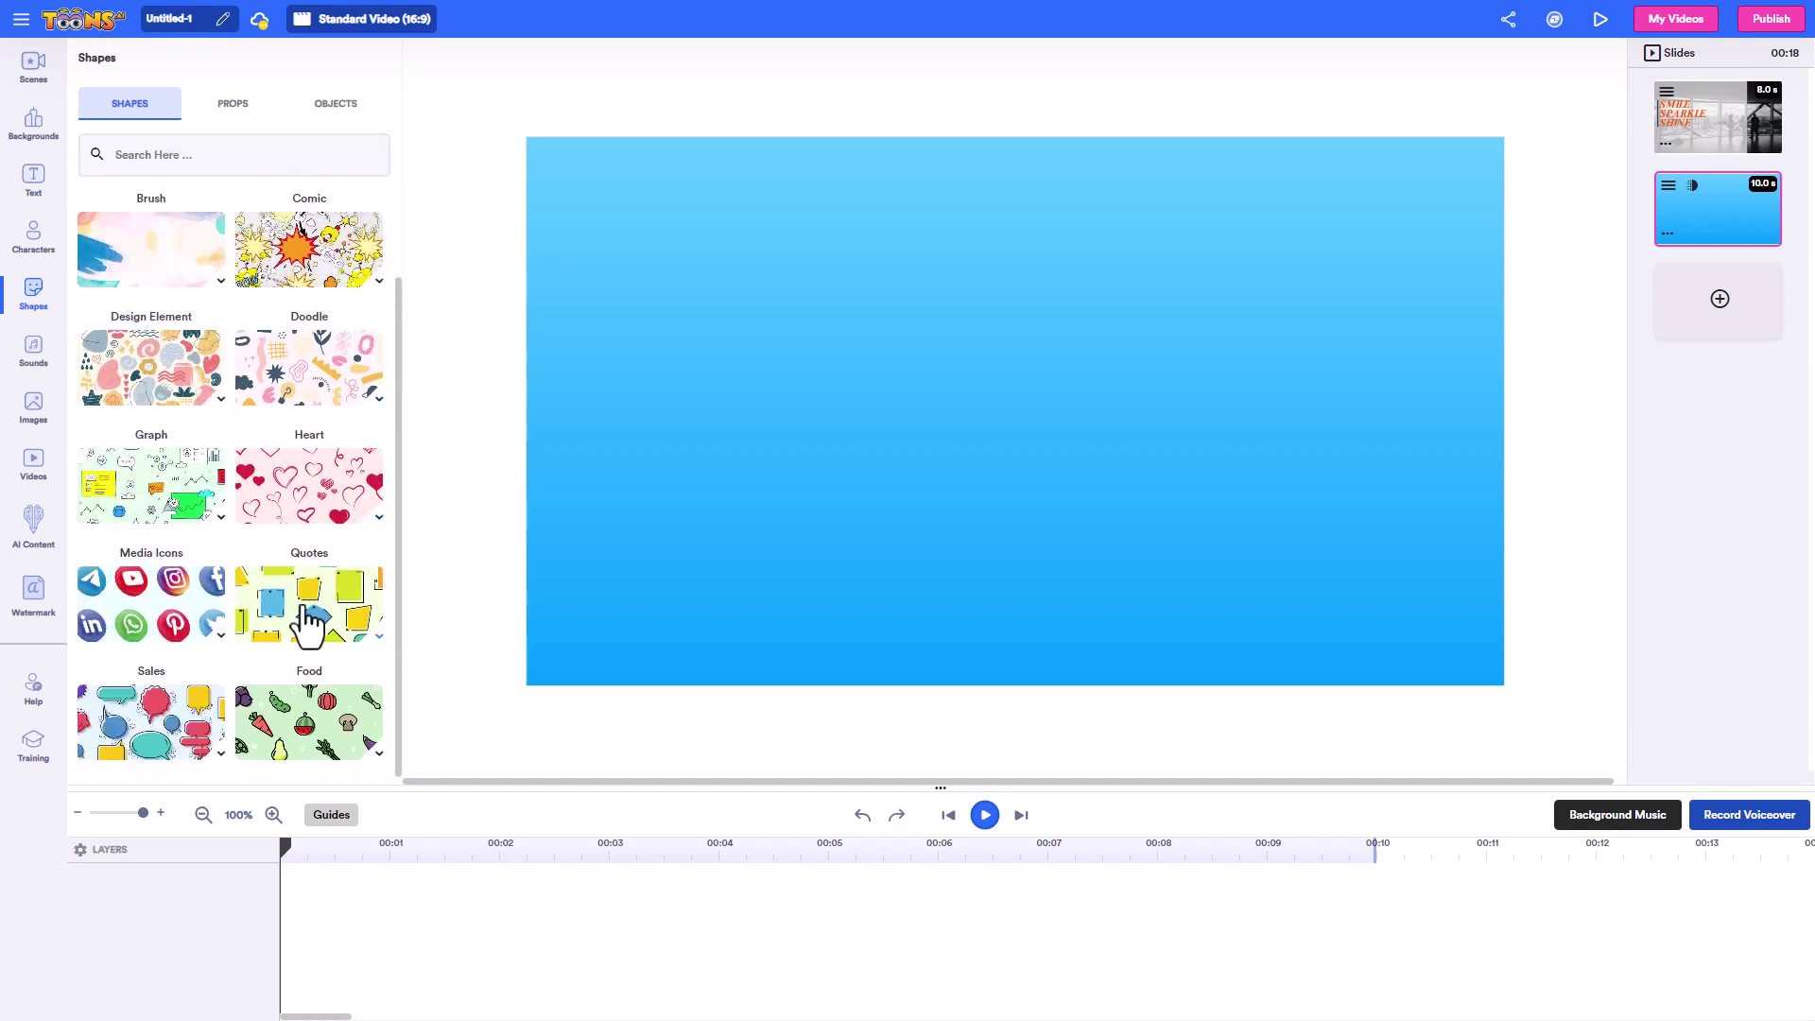
left_click(303, 609)
scroll(284, 604, "down", 5)
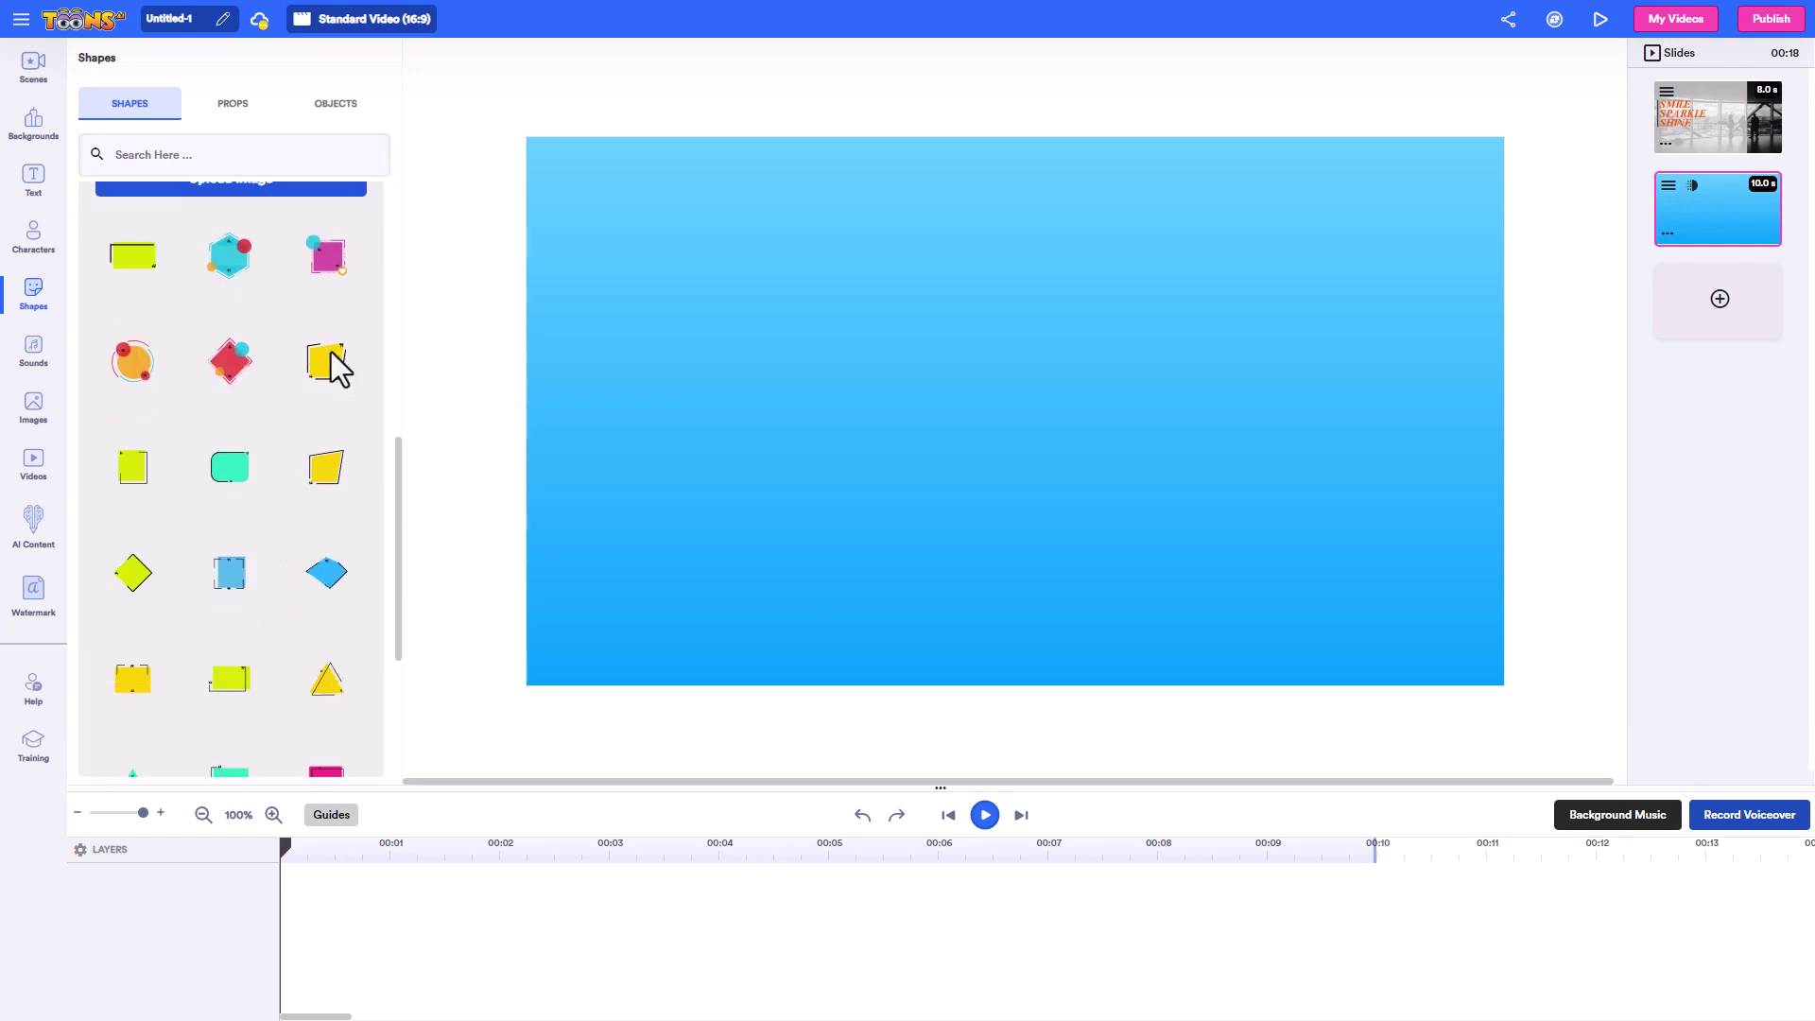
left_click(327, 362)
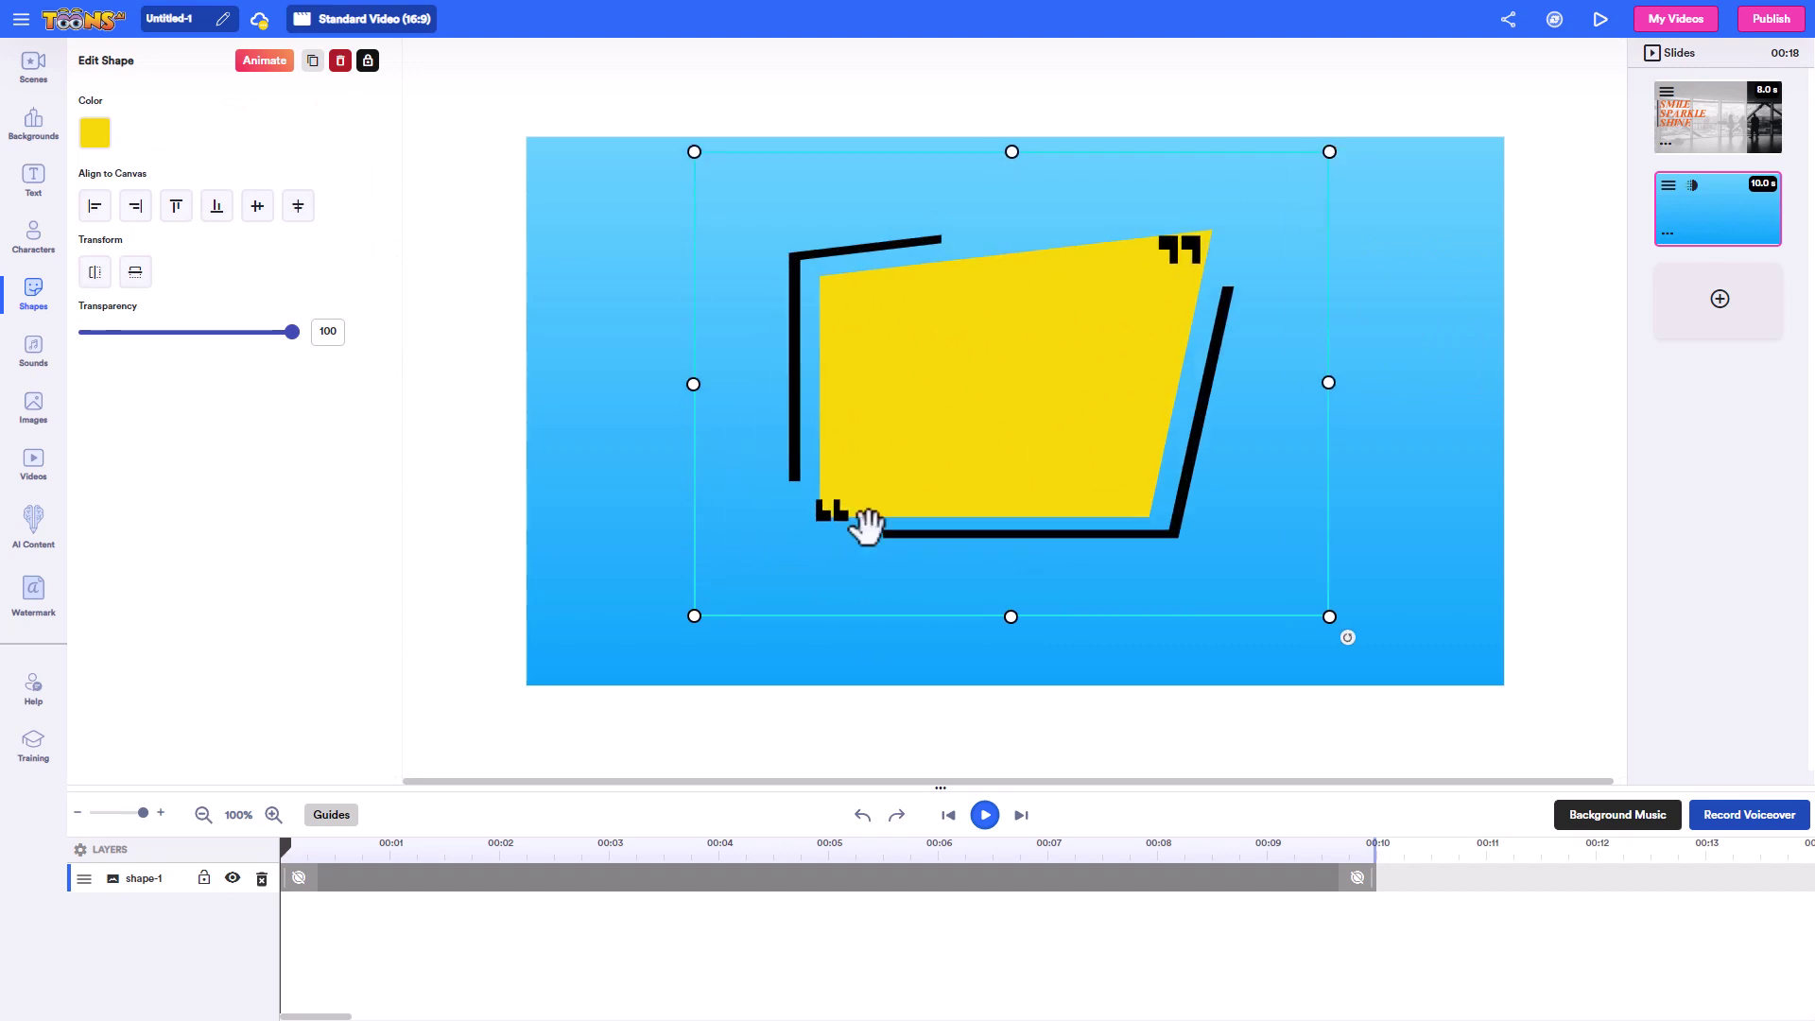
left_click_drag(693, 616, 575, 705)
left_click_drag(874, 435, 956, 429)
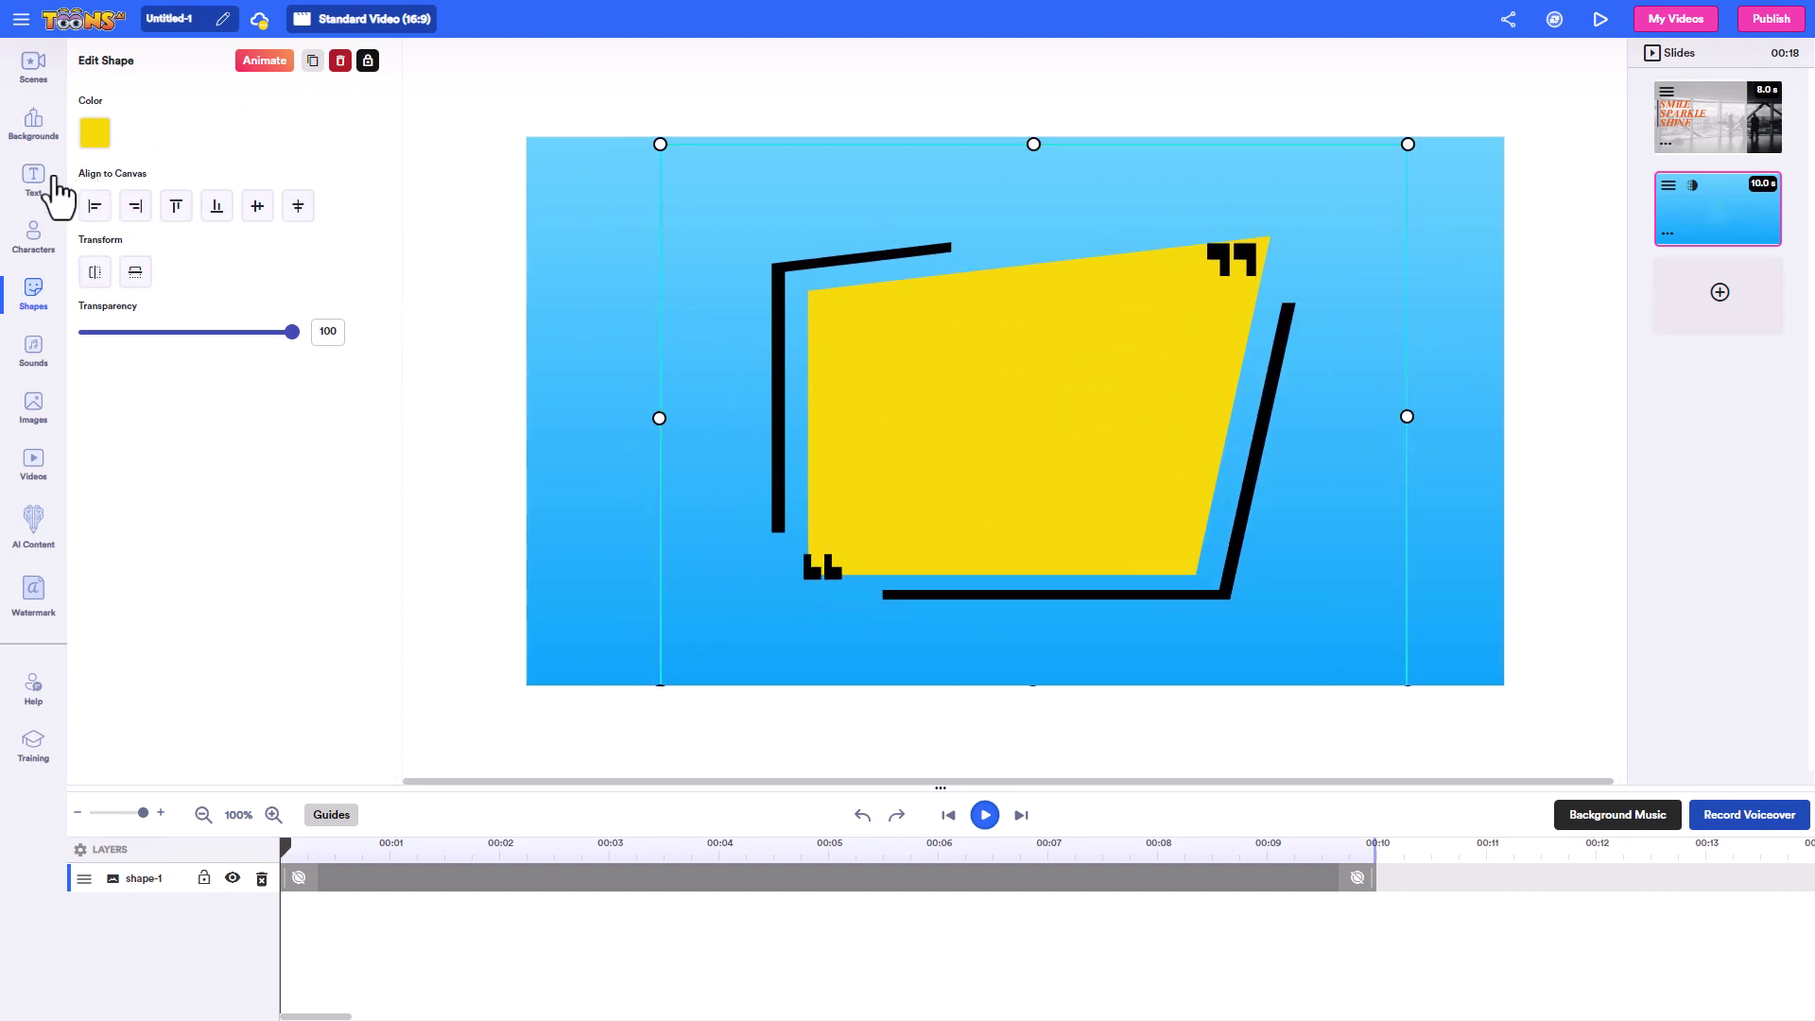
Add a Headline Title text to the second slide reading "Making videos about making videos".
left_click(34, 180)
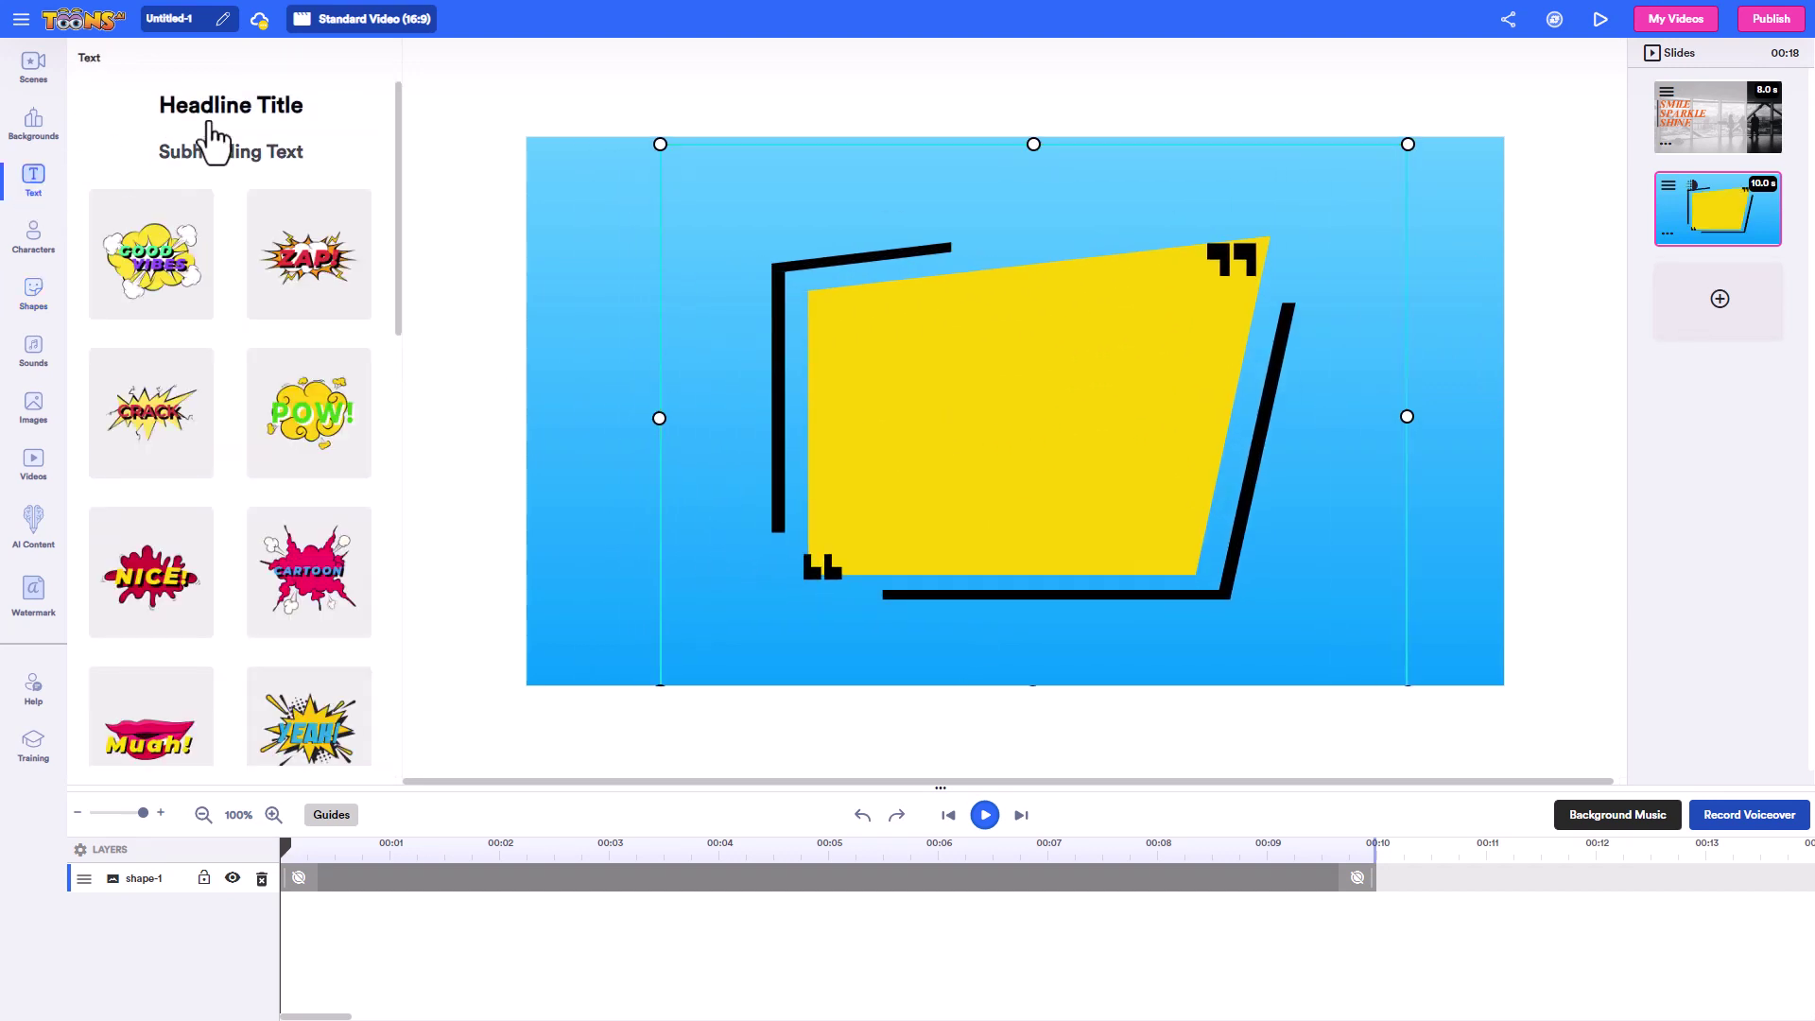
left_click(223, 115)
double_click(693, 361)
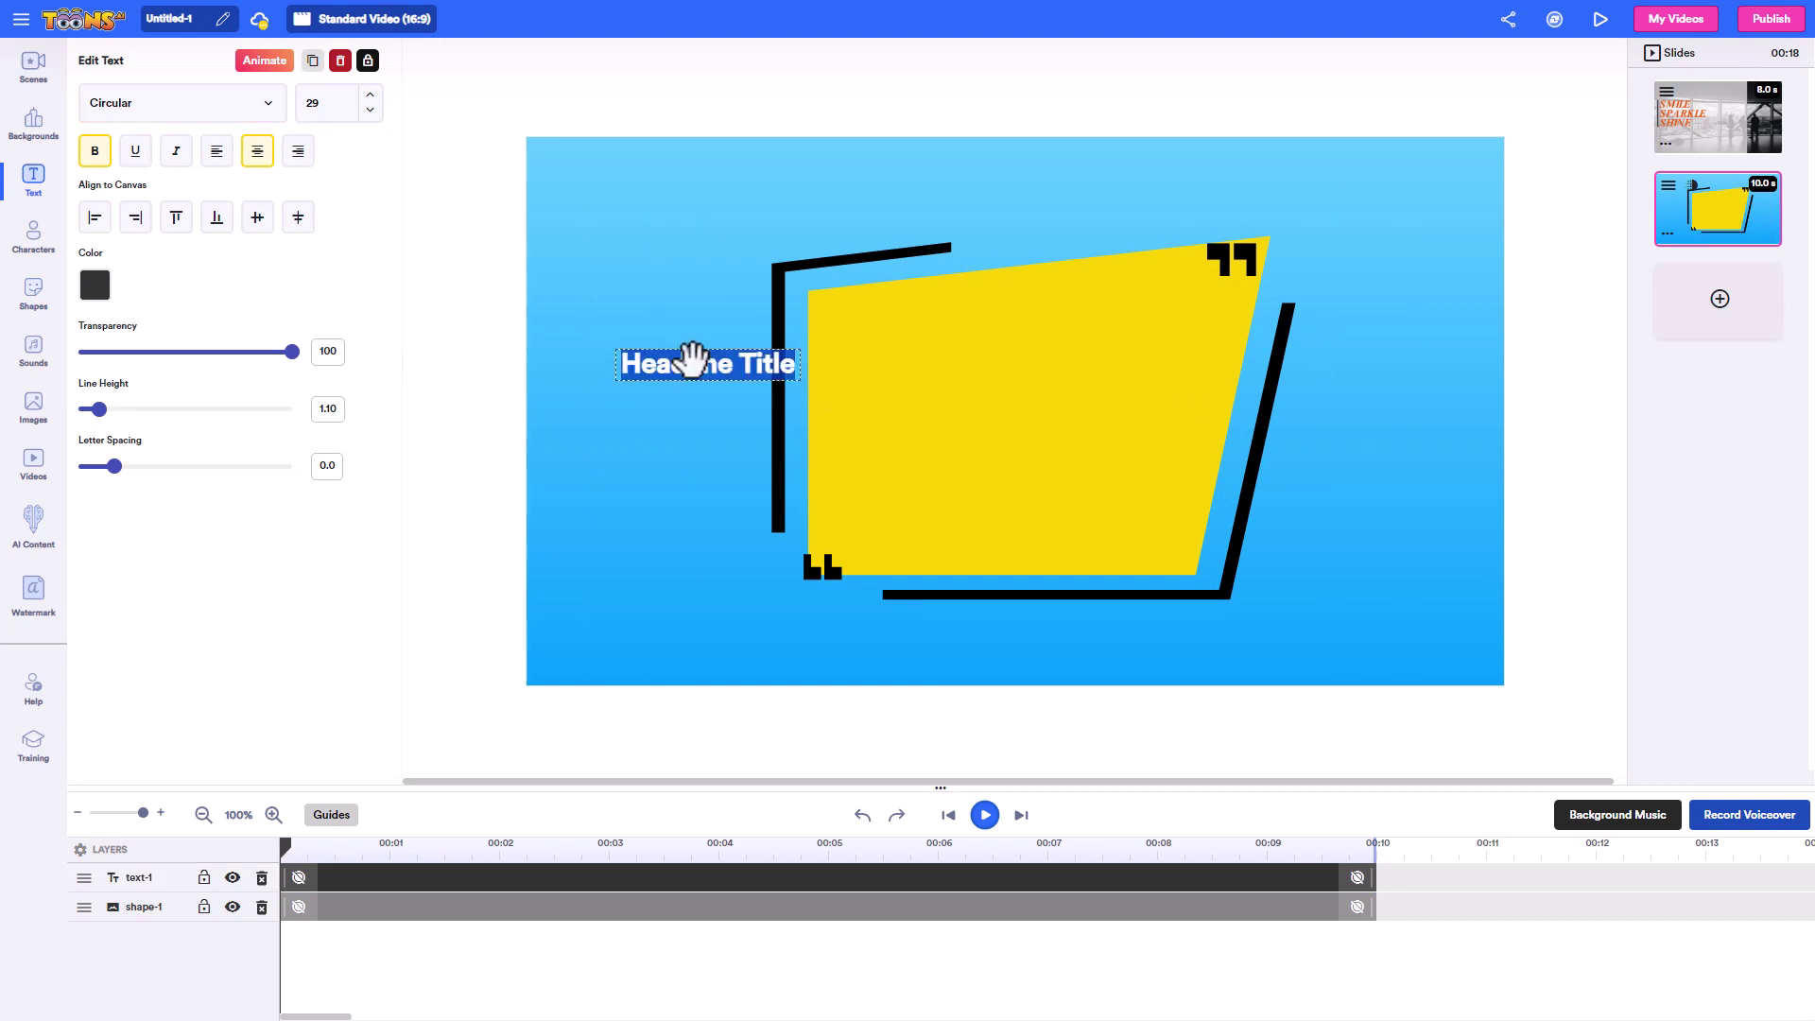
type("Making videos about making videos")
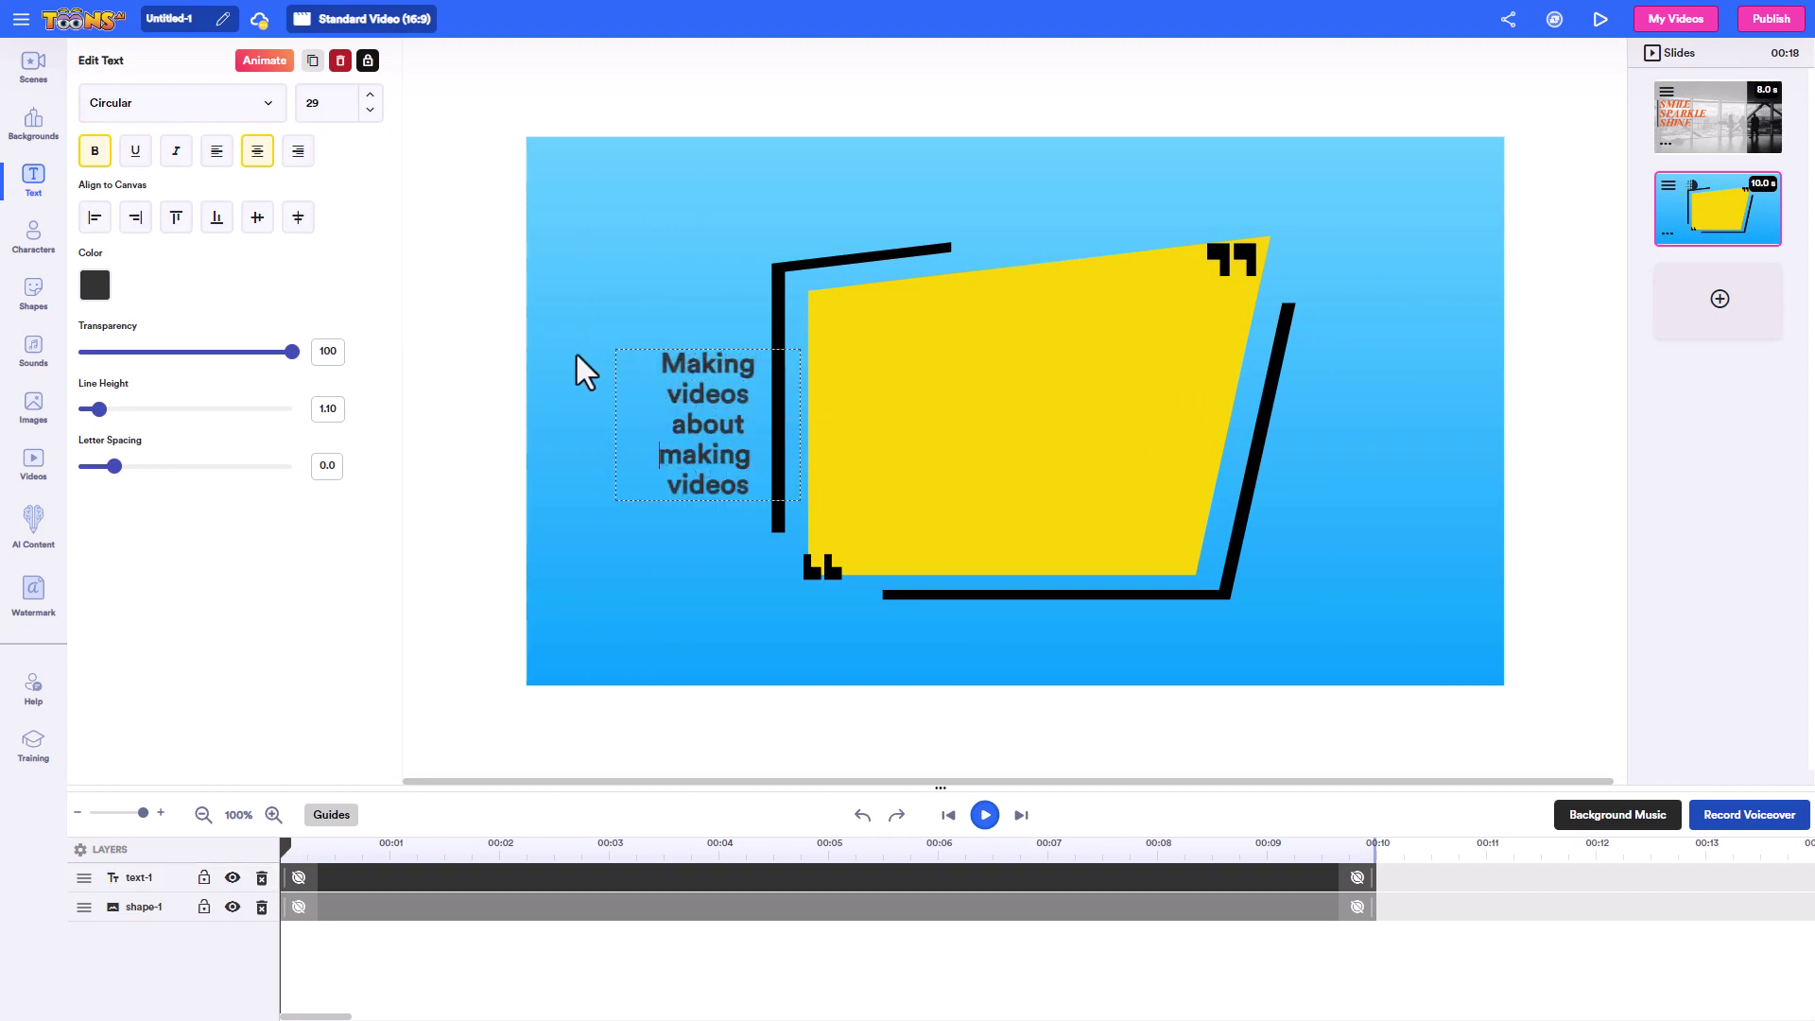
Change the color of the "Making videos about making videos" title to white.
left_click(94, 284)
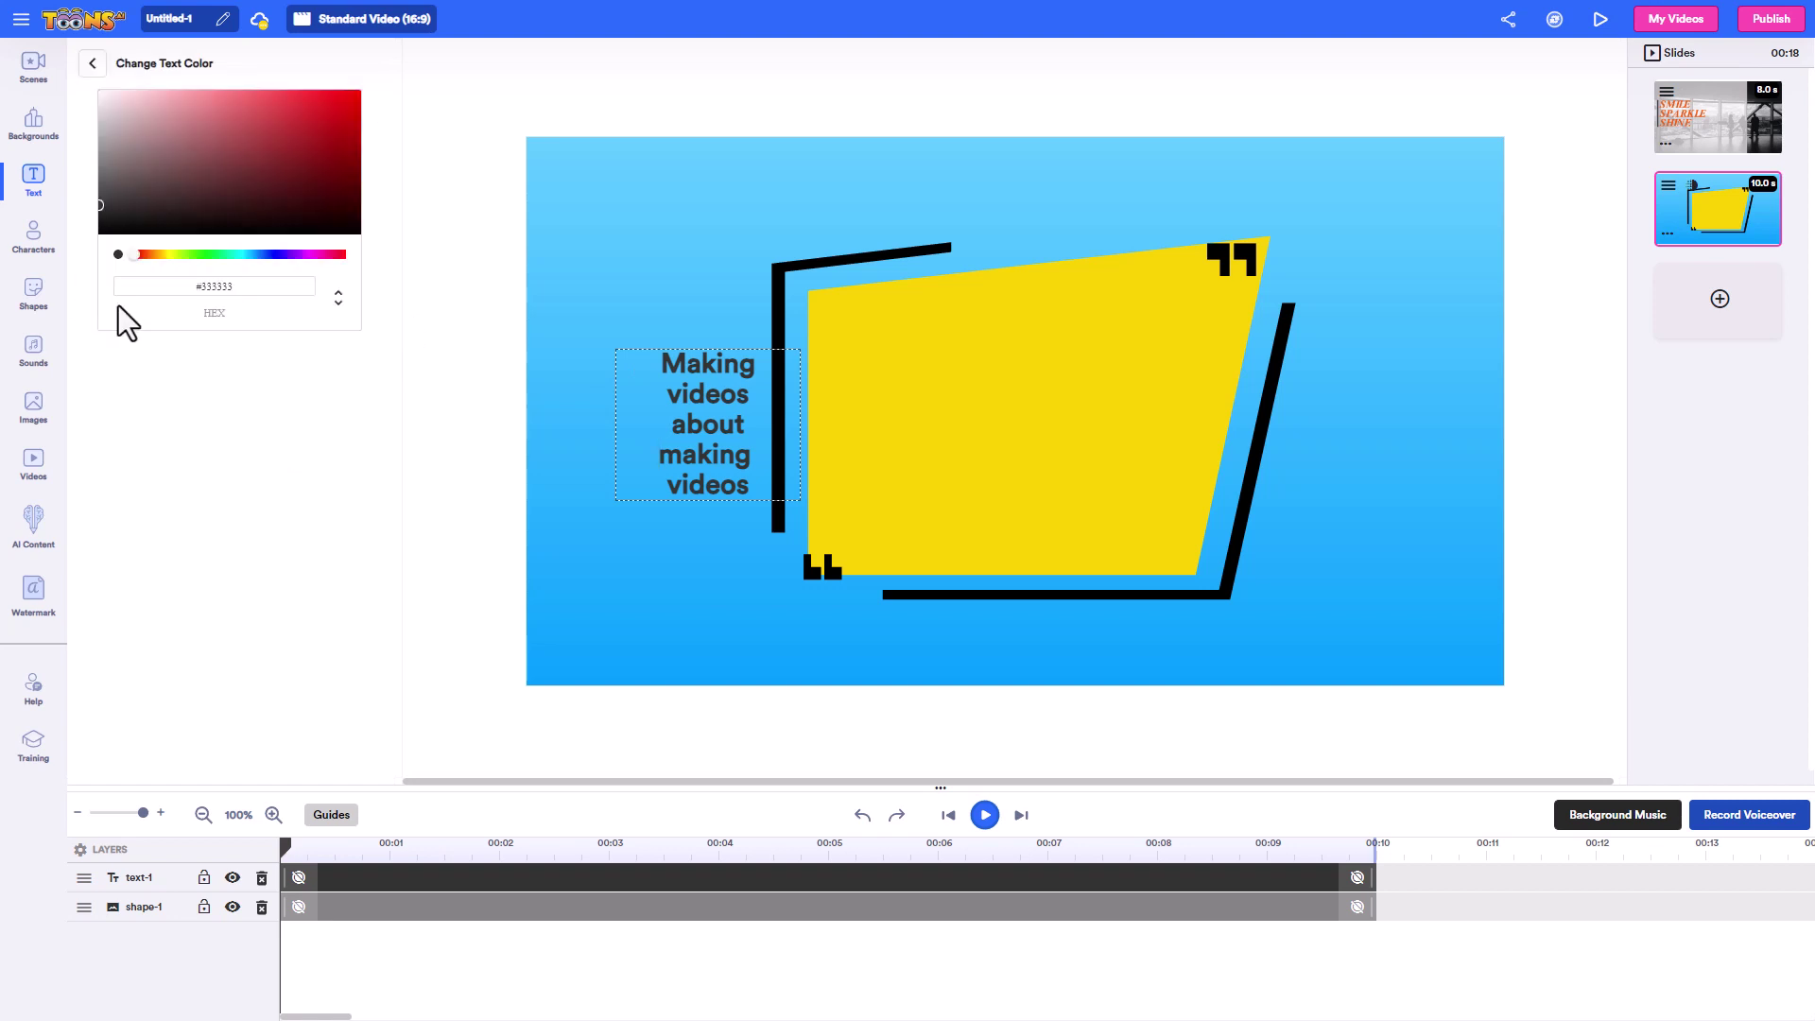
left_click(98, 92)
left_click(626, 311)
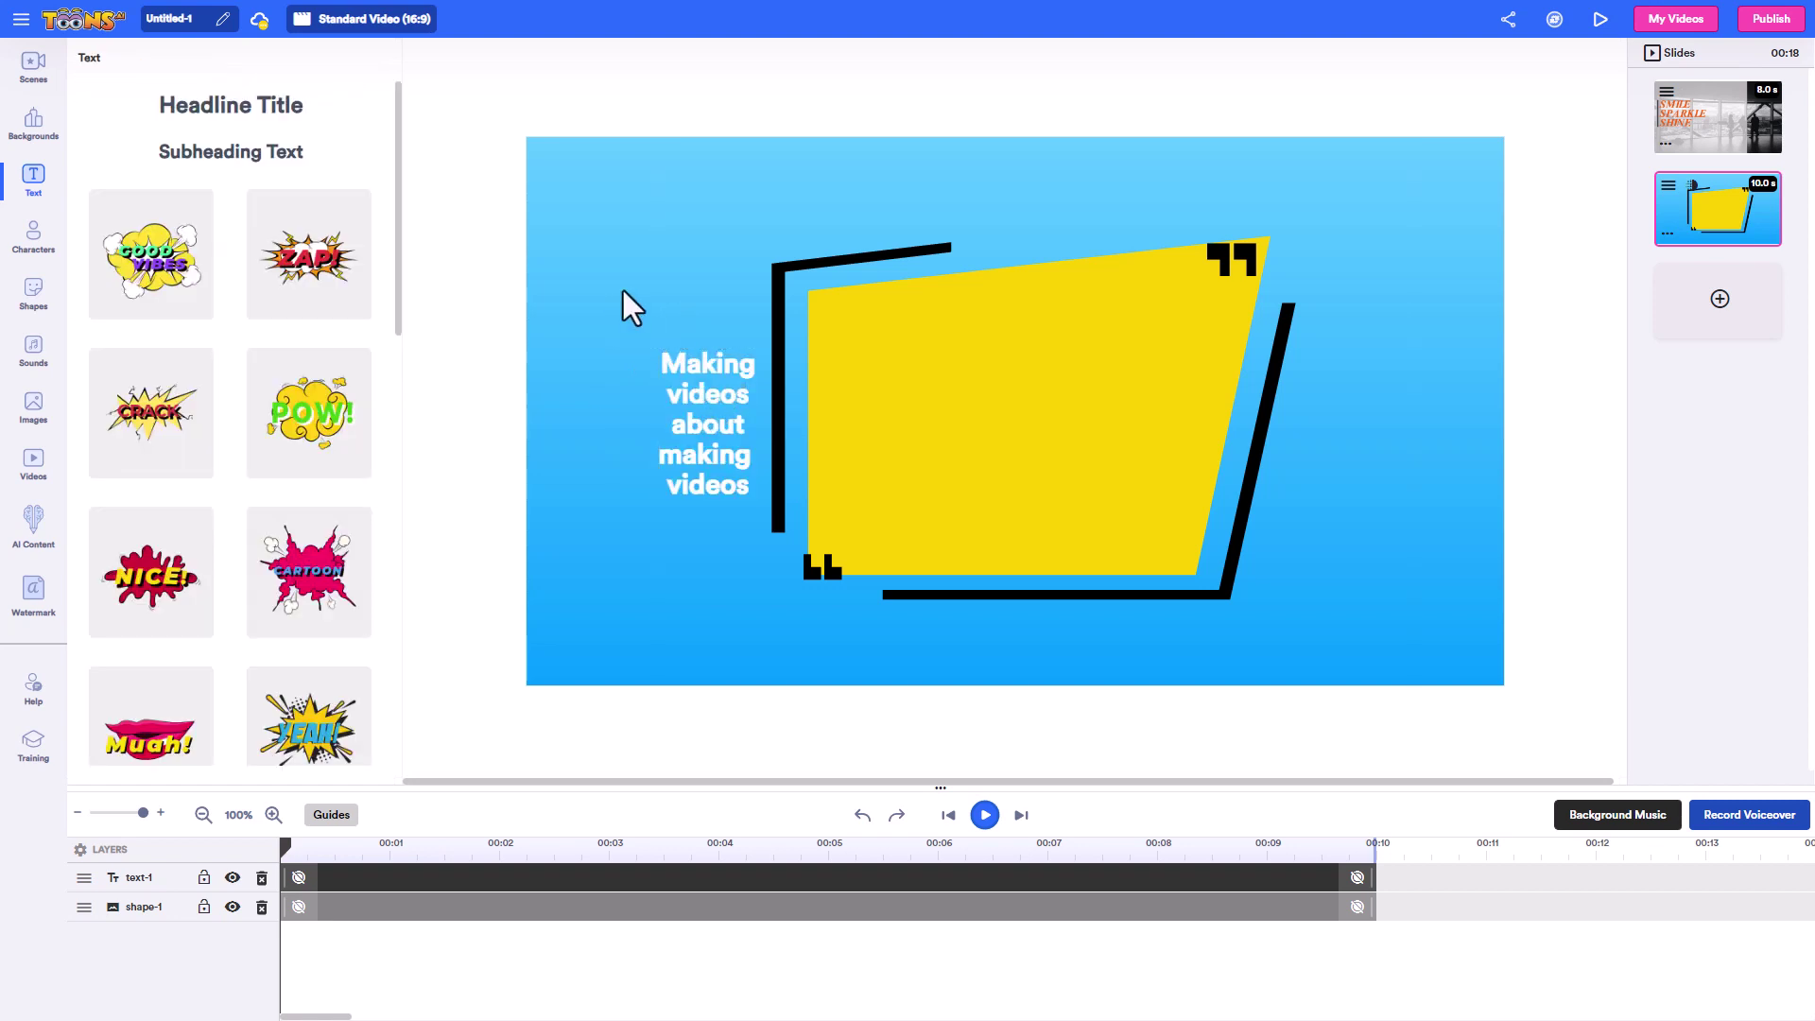
Move the white title onto the yellow quote box and set its font size to 52.
left_click_drag(668, 364, 901, 416)
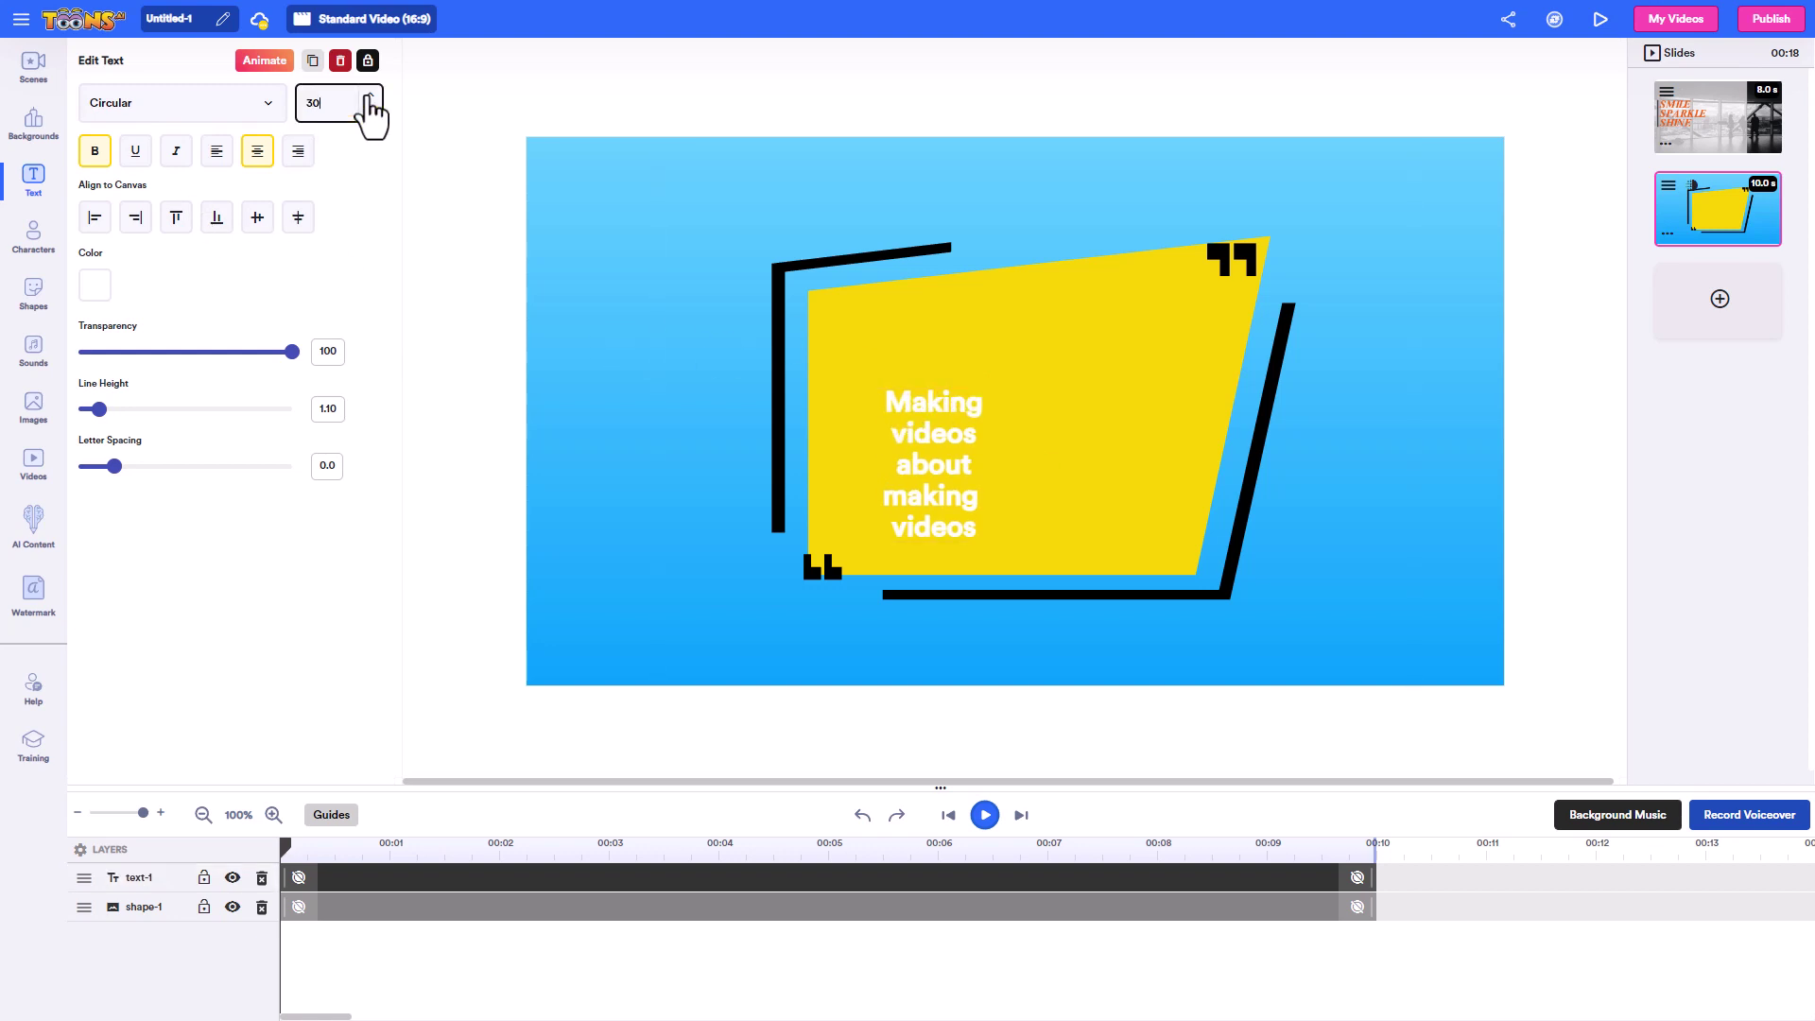
left_click(369, 95)
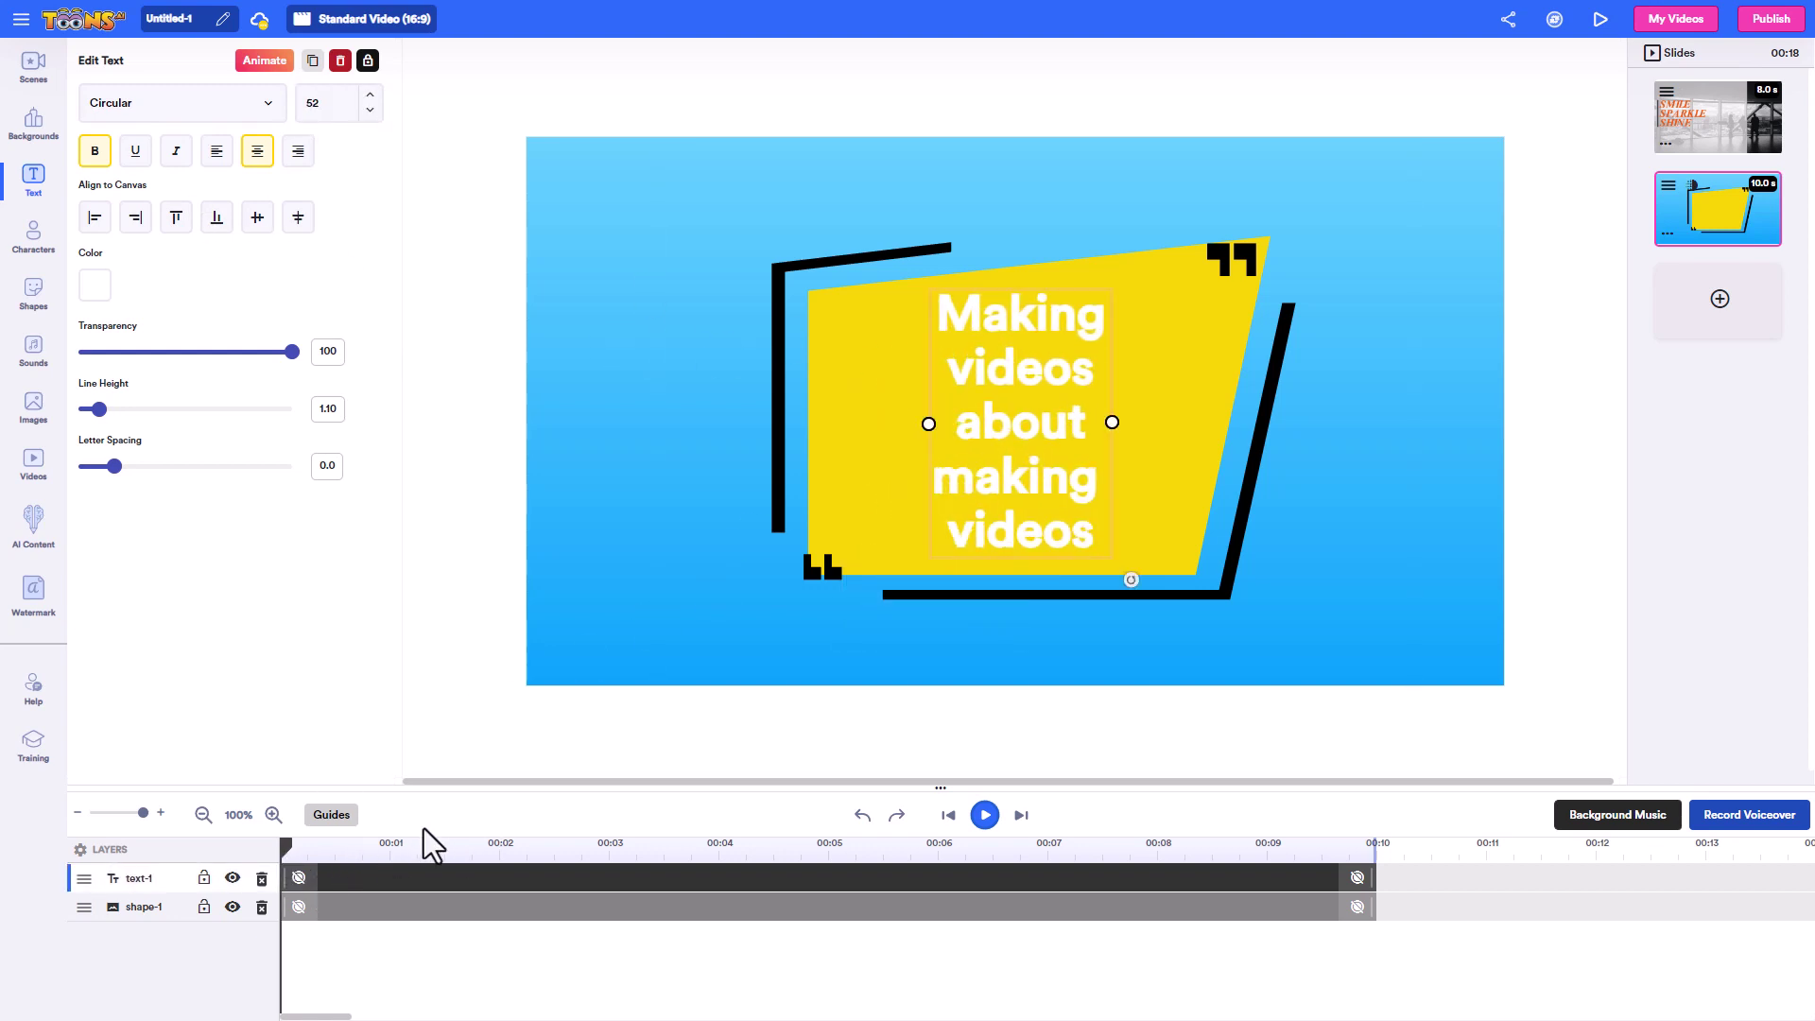
Apply the Slide Left entrance animation to both the title and the quote shape, and preview the slide.
left_click(299, 878)
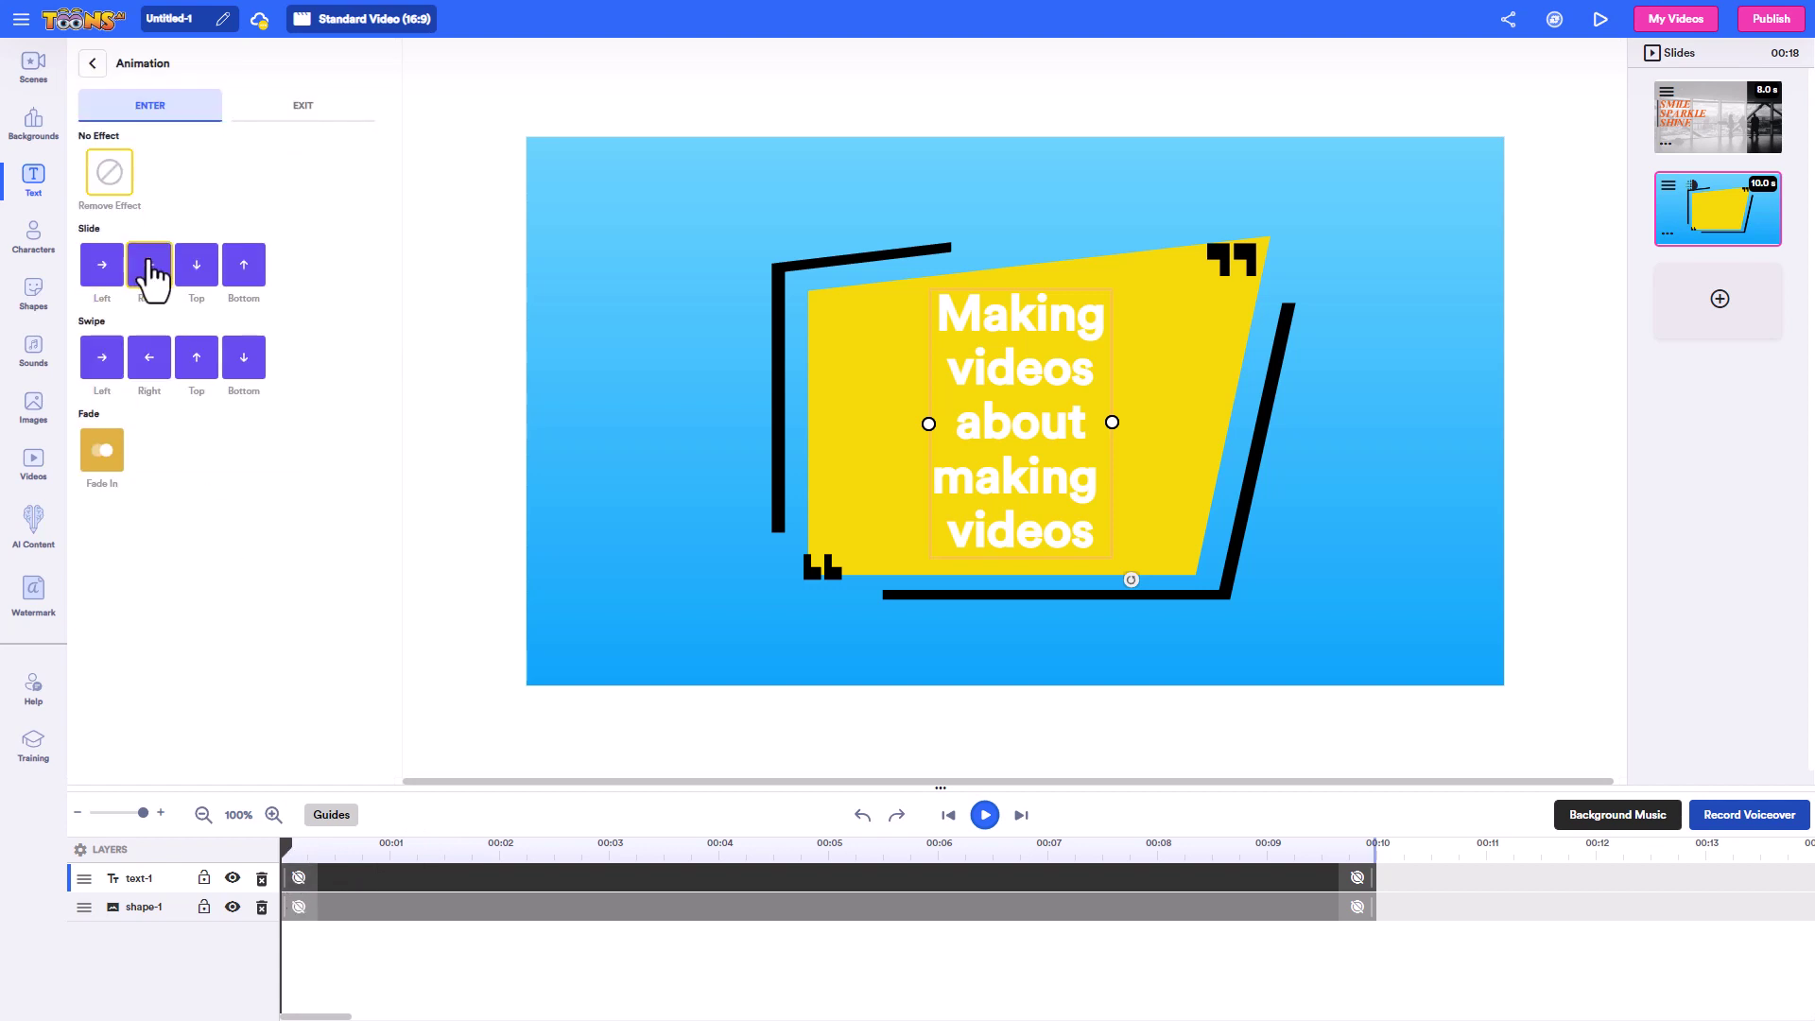
left_click(106, 274)
left_click(298, 910)
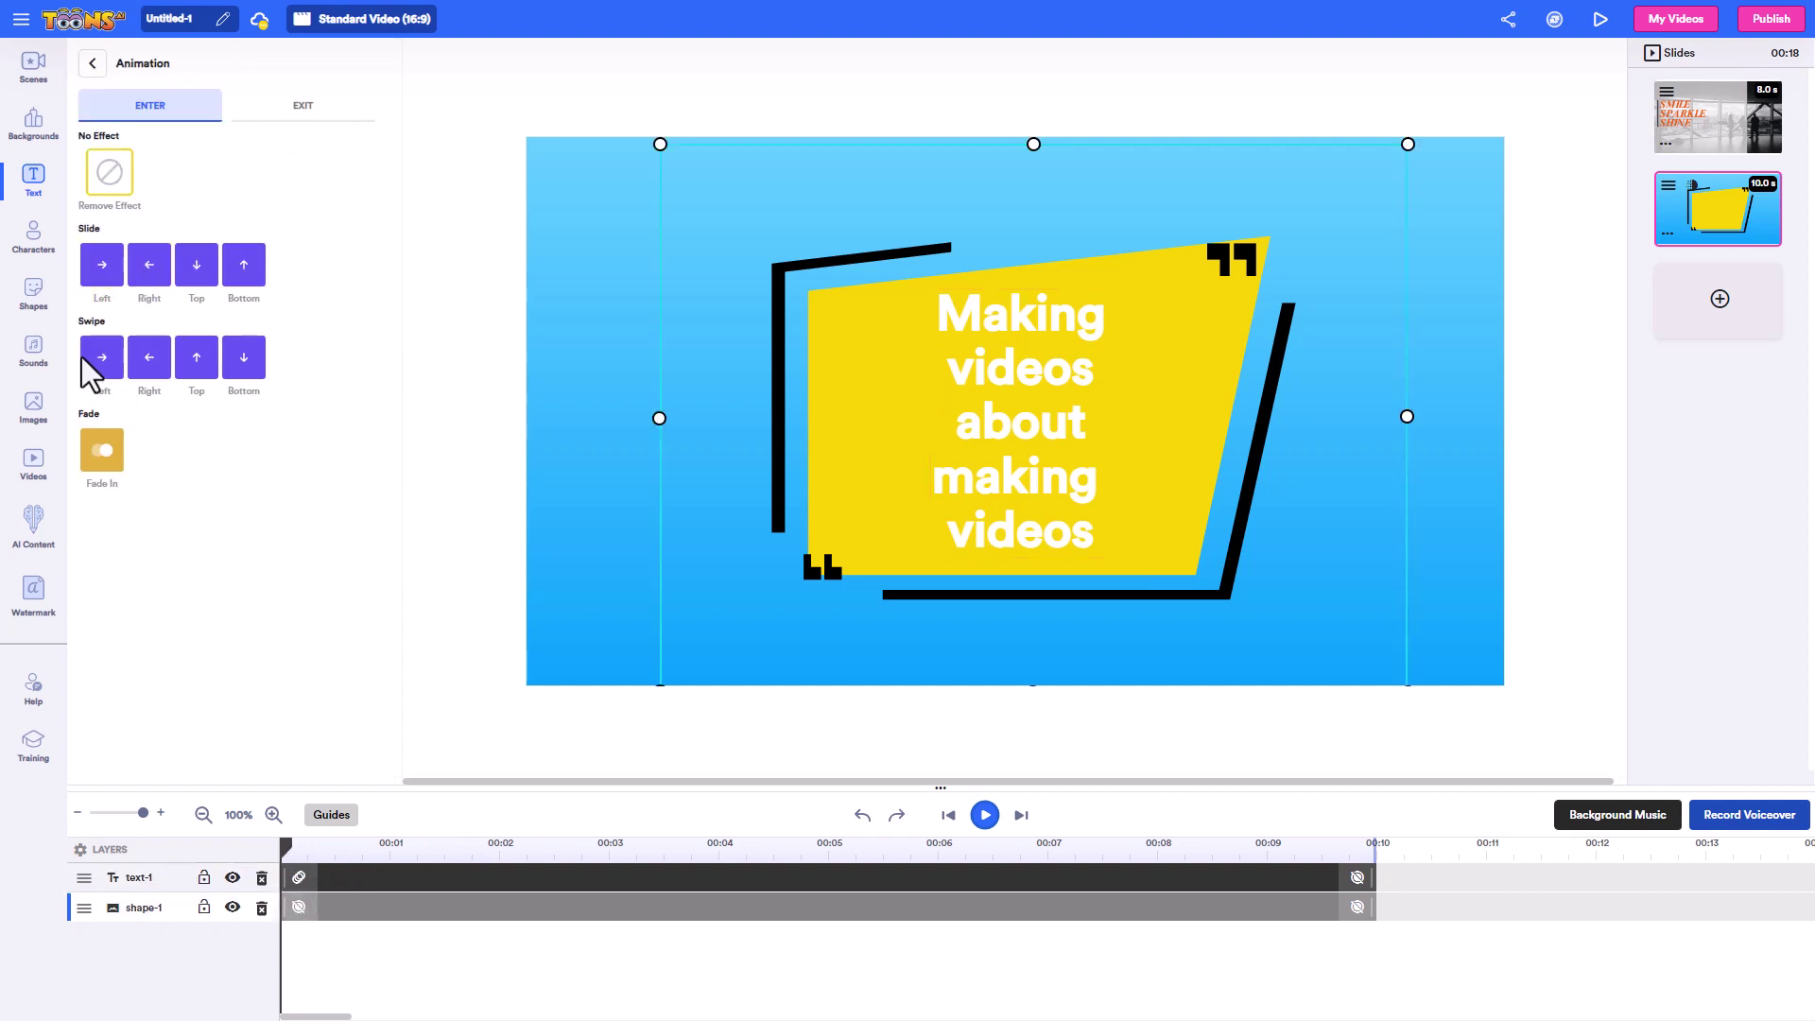
left_click(106, 274)
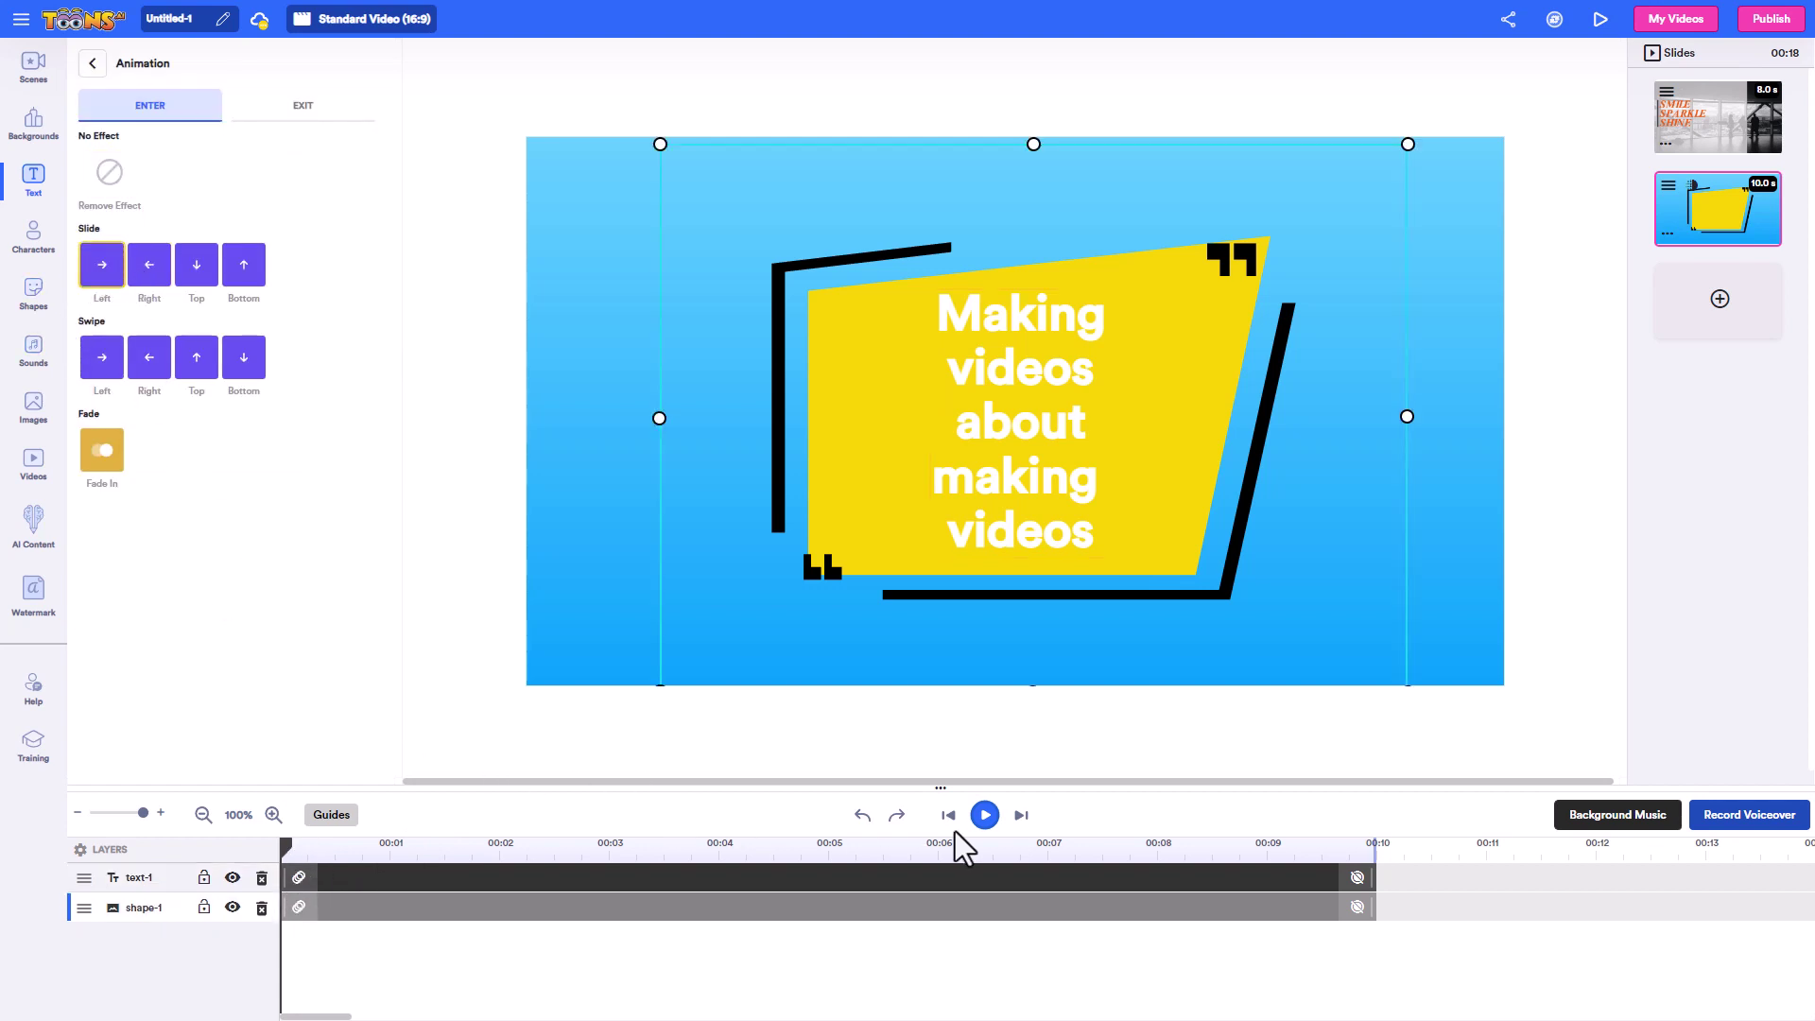
left_click(985, 814)
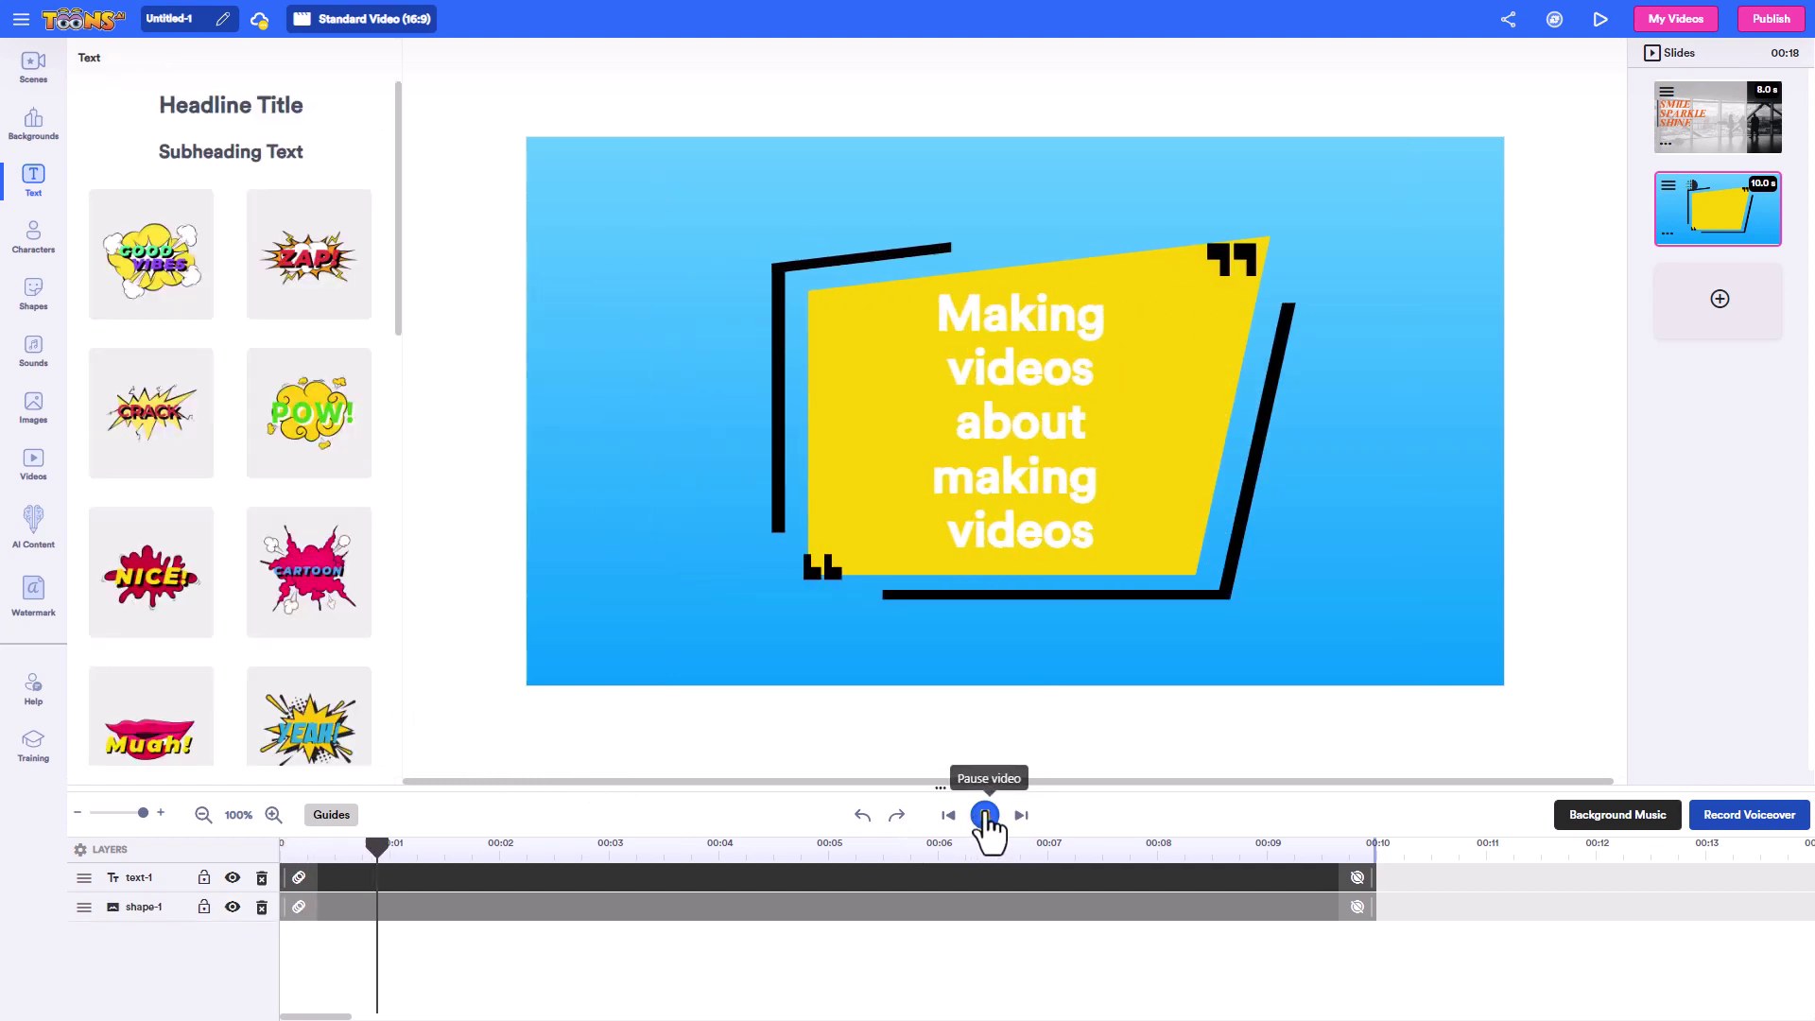
left_click(985, 814)
Copy the slide's title text into the text-to-speech script field.
left_click(33, 350)
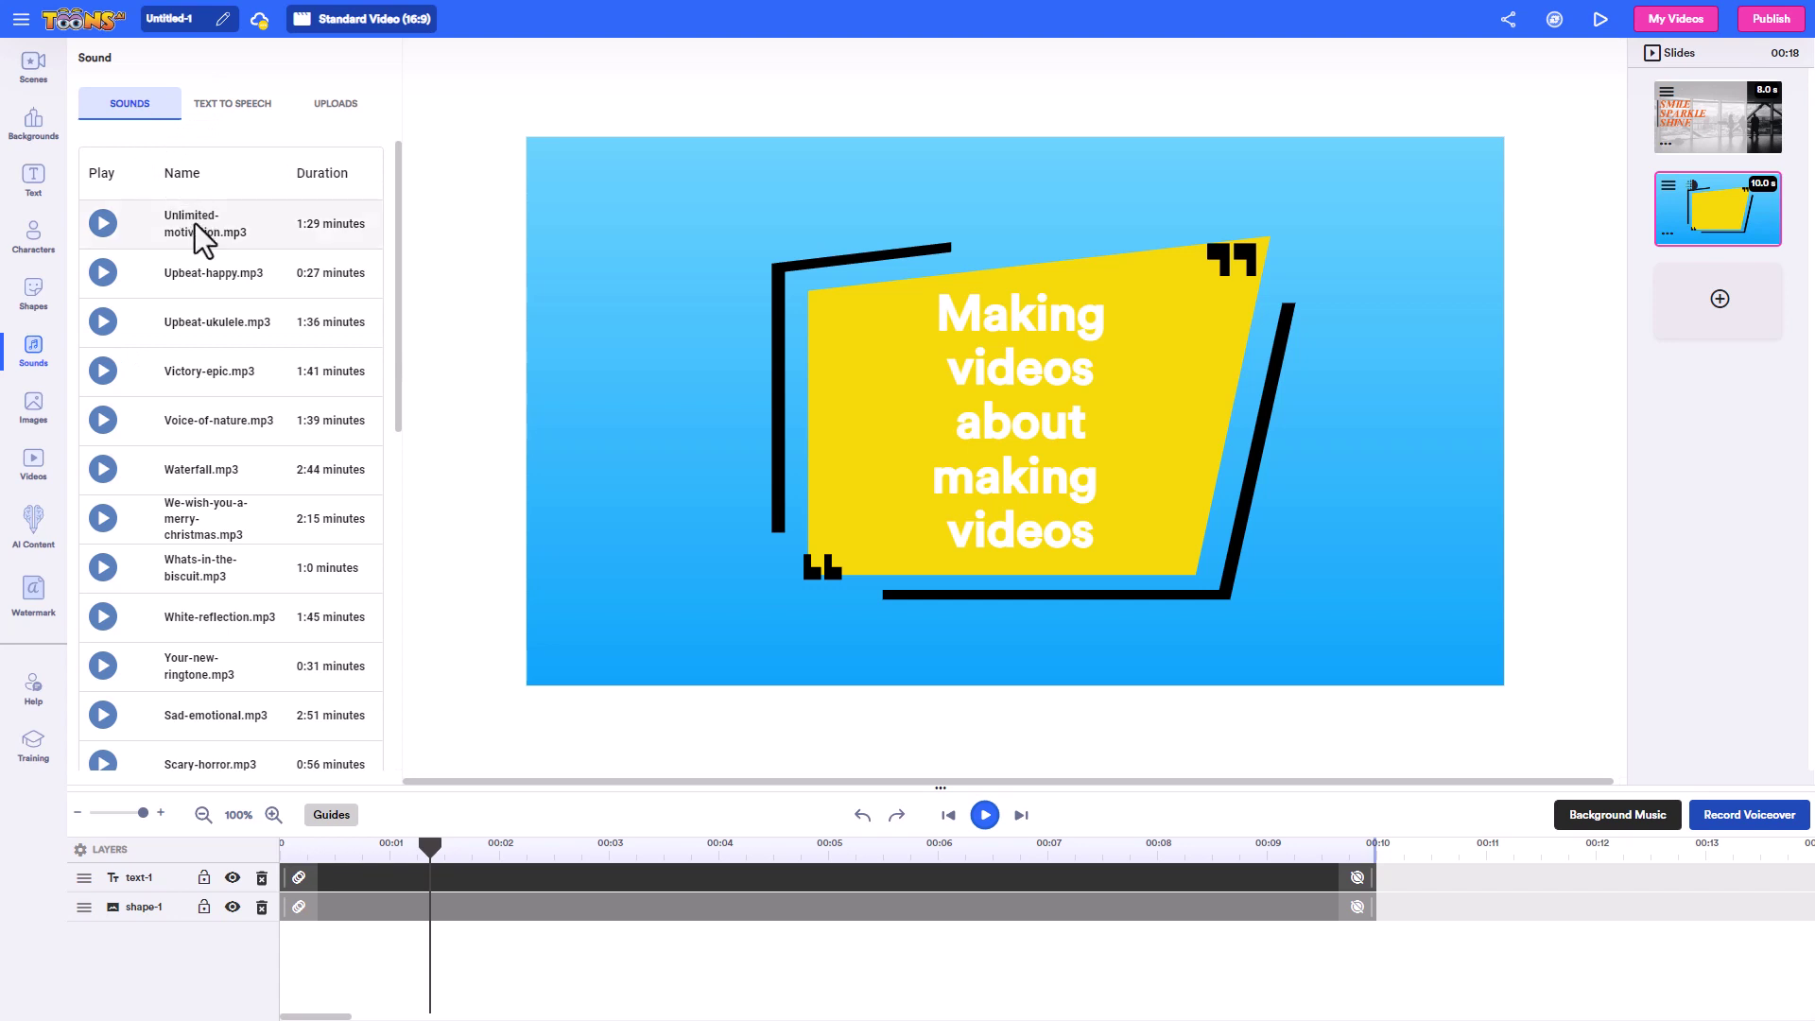
left_click(227, 116)
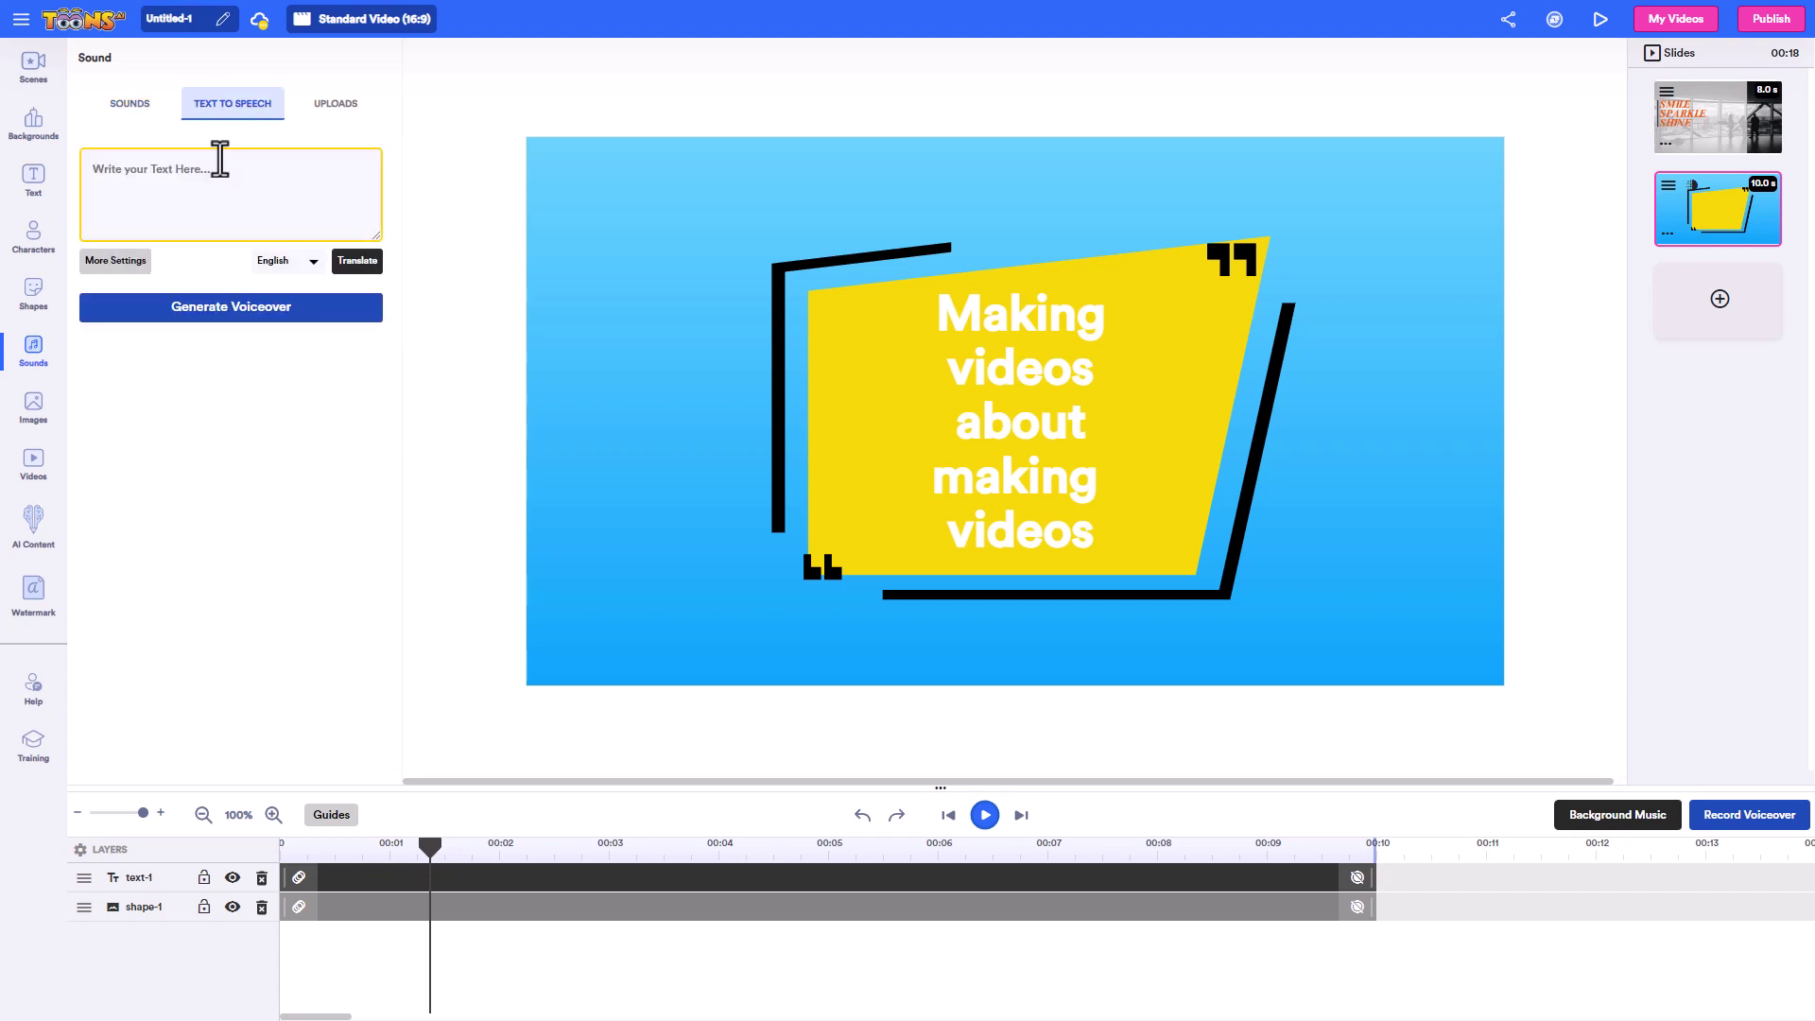
double_click(1073, 529)
key("ctrl+c")
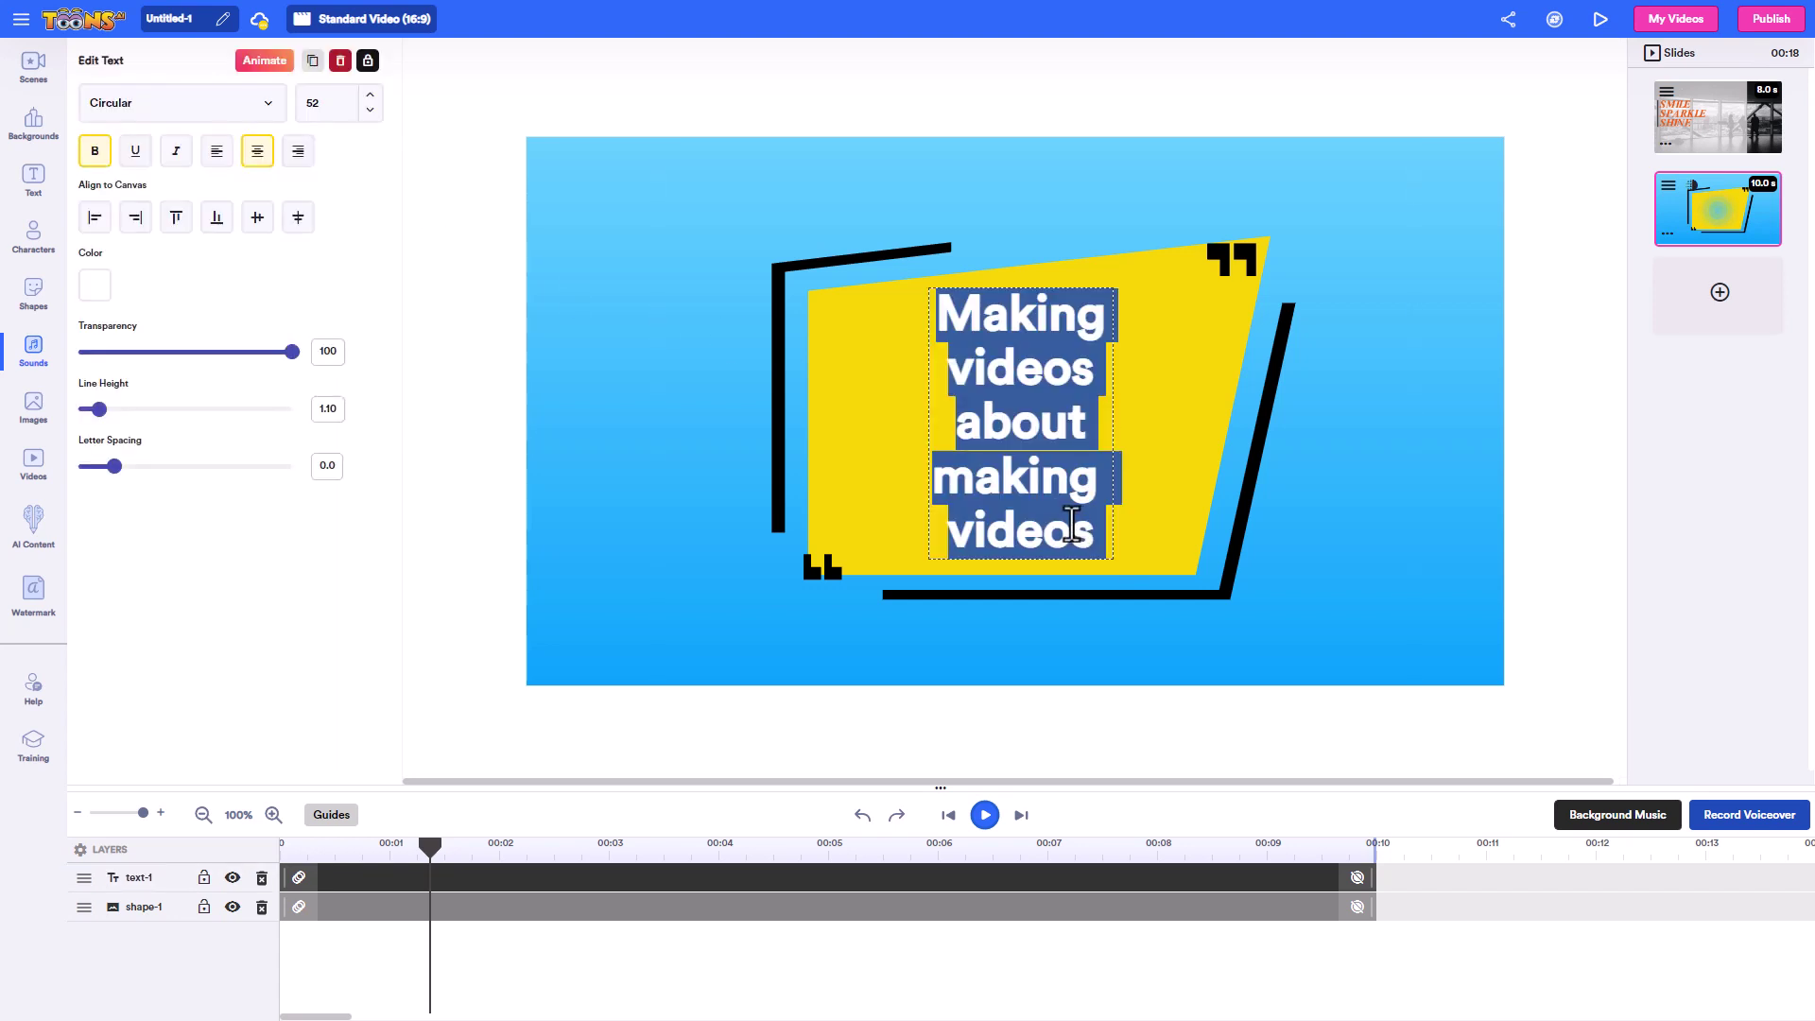
left_click(33, 345)
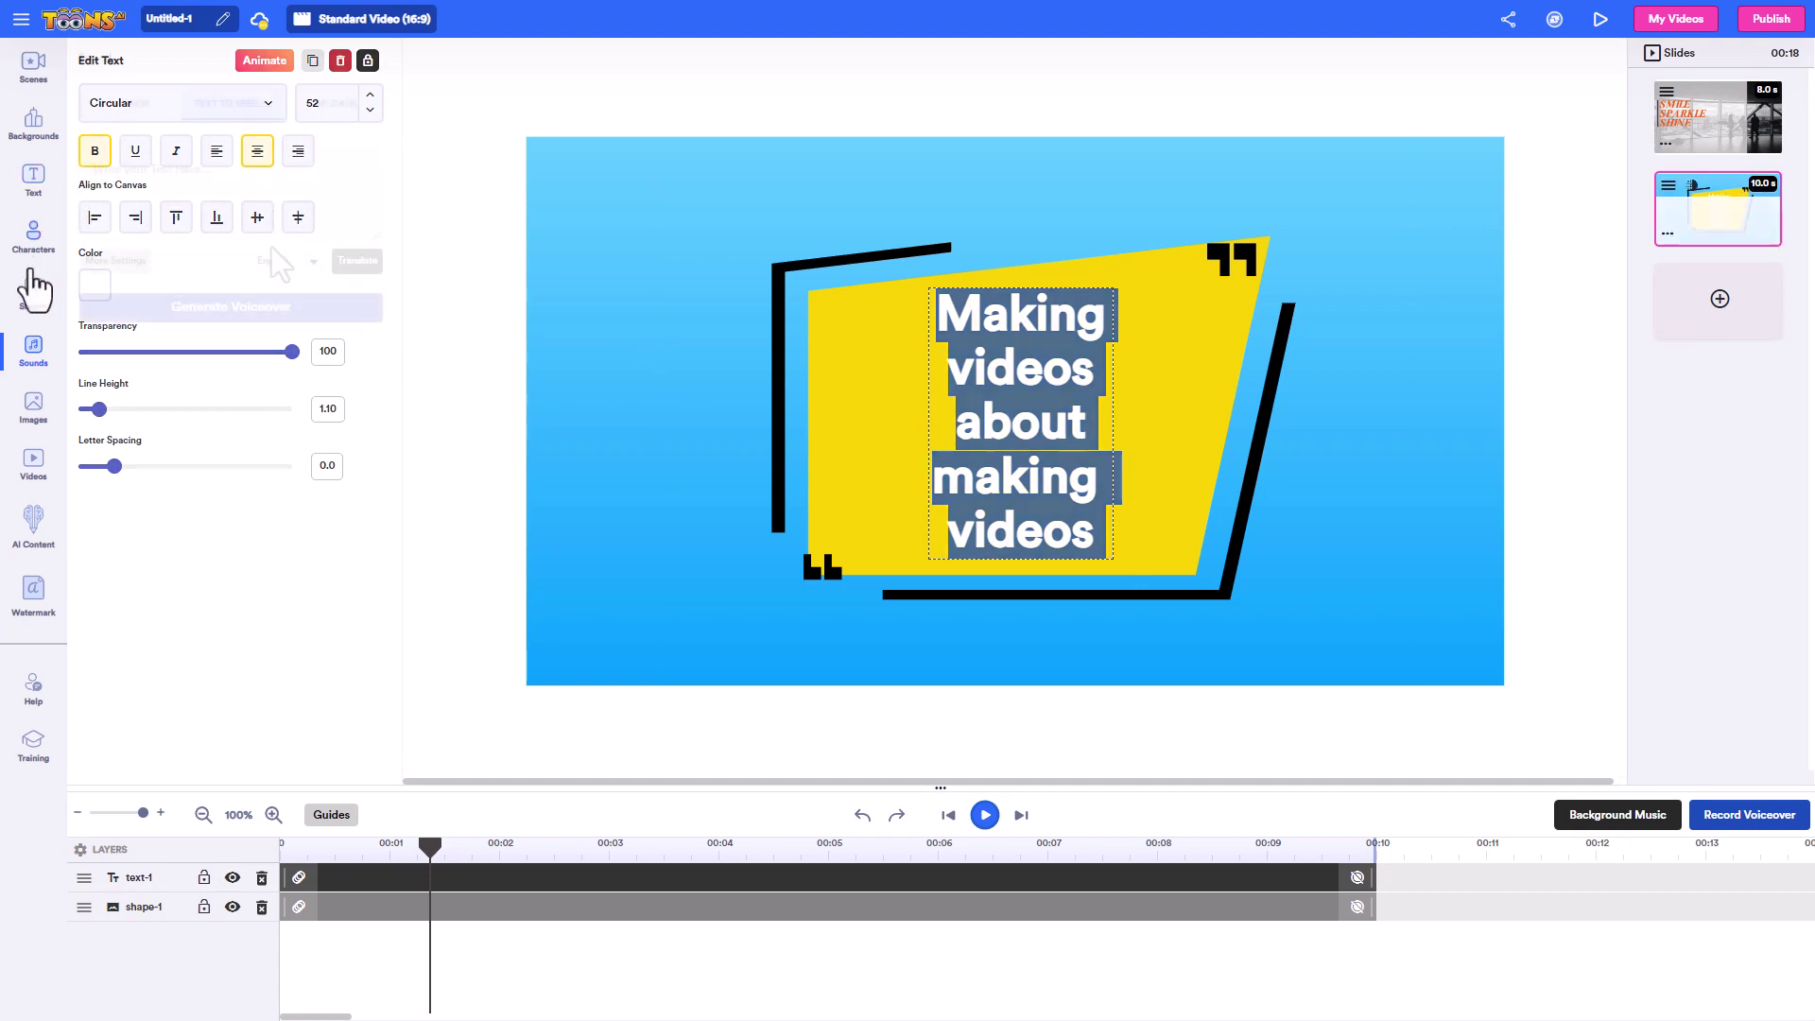
left_click(241, 188)
key("ctrl+v")
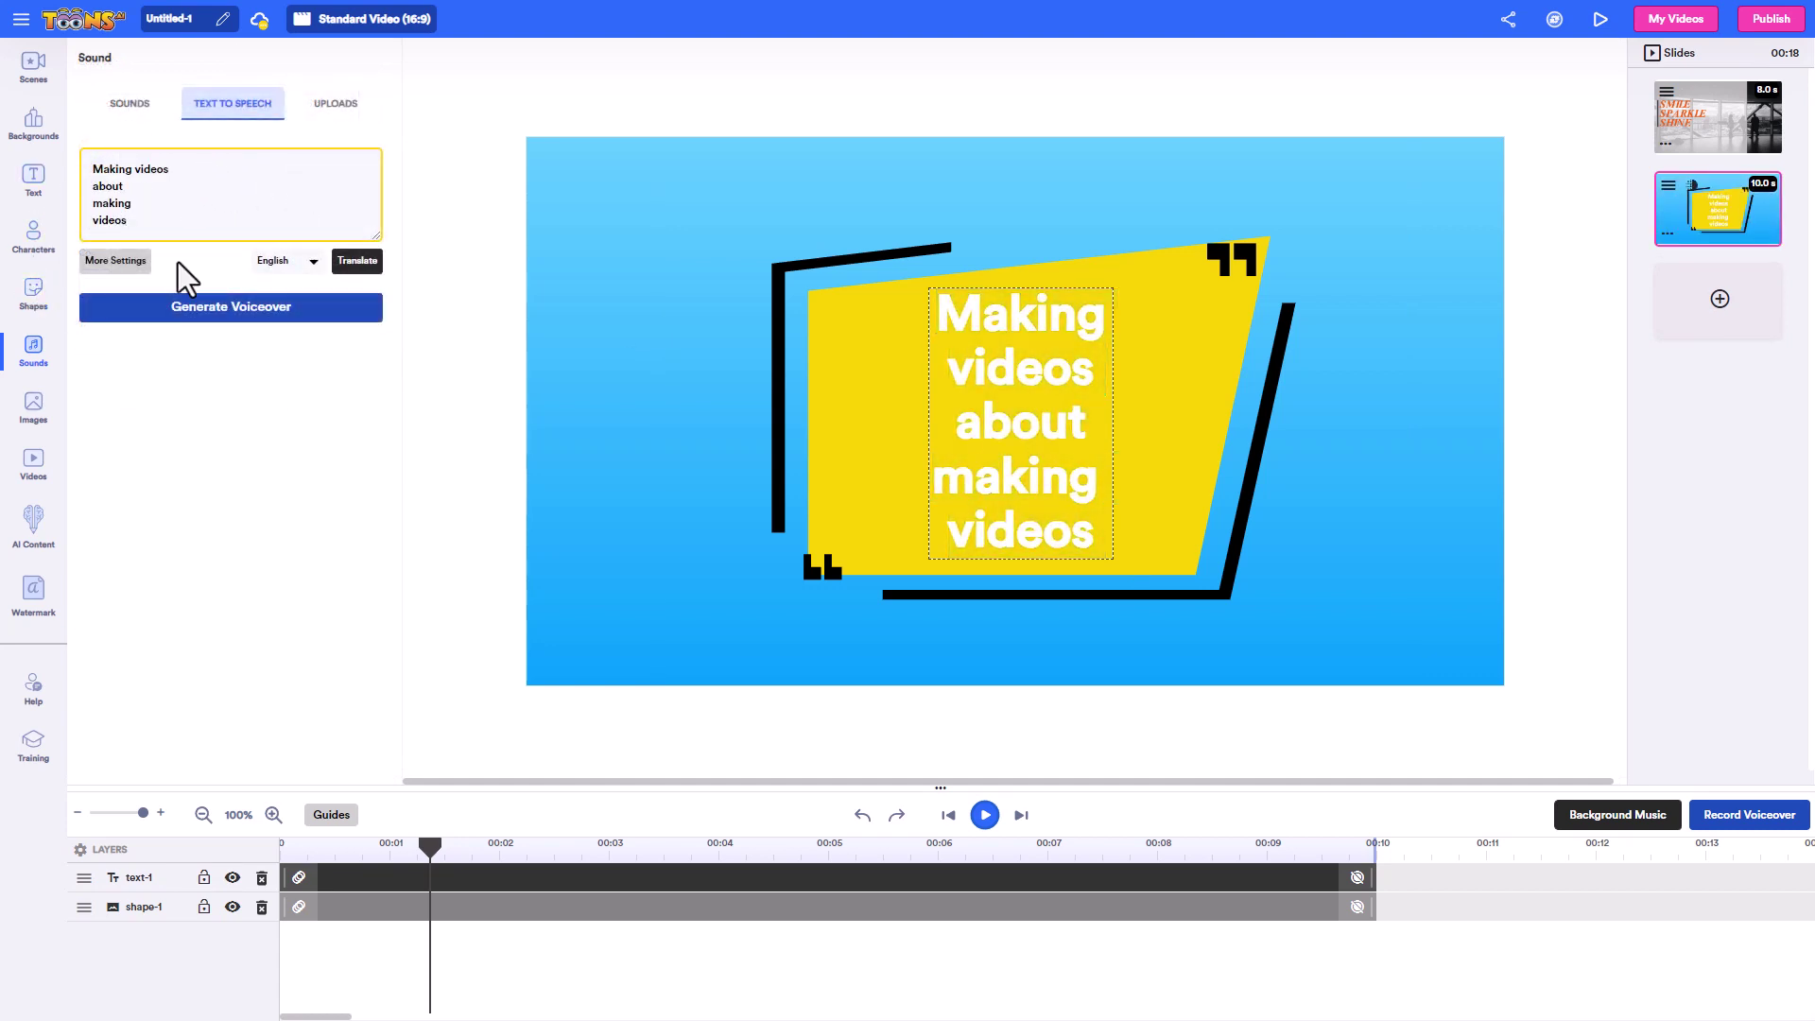
Check the extra voice settings and generate an English voiceover with the Wave voice type, male gender and United States accent.
left_click(121, 261)
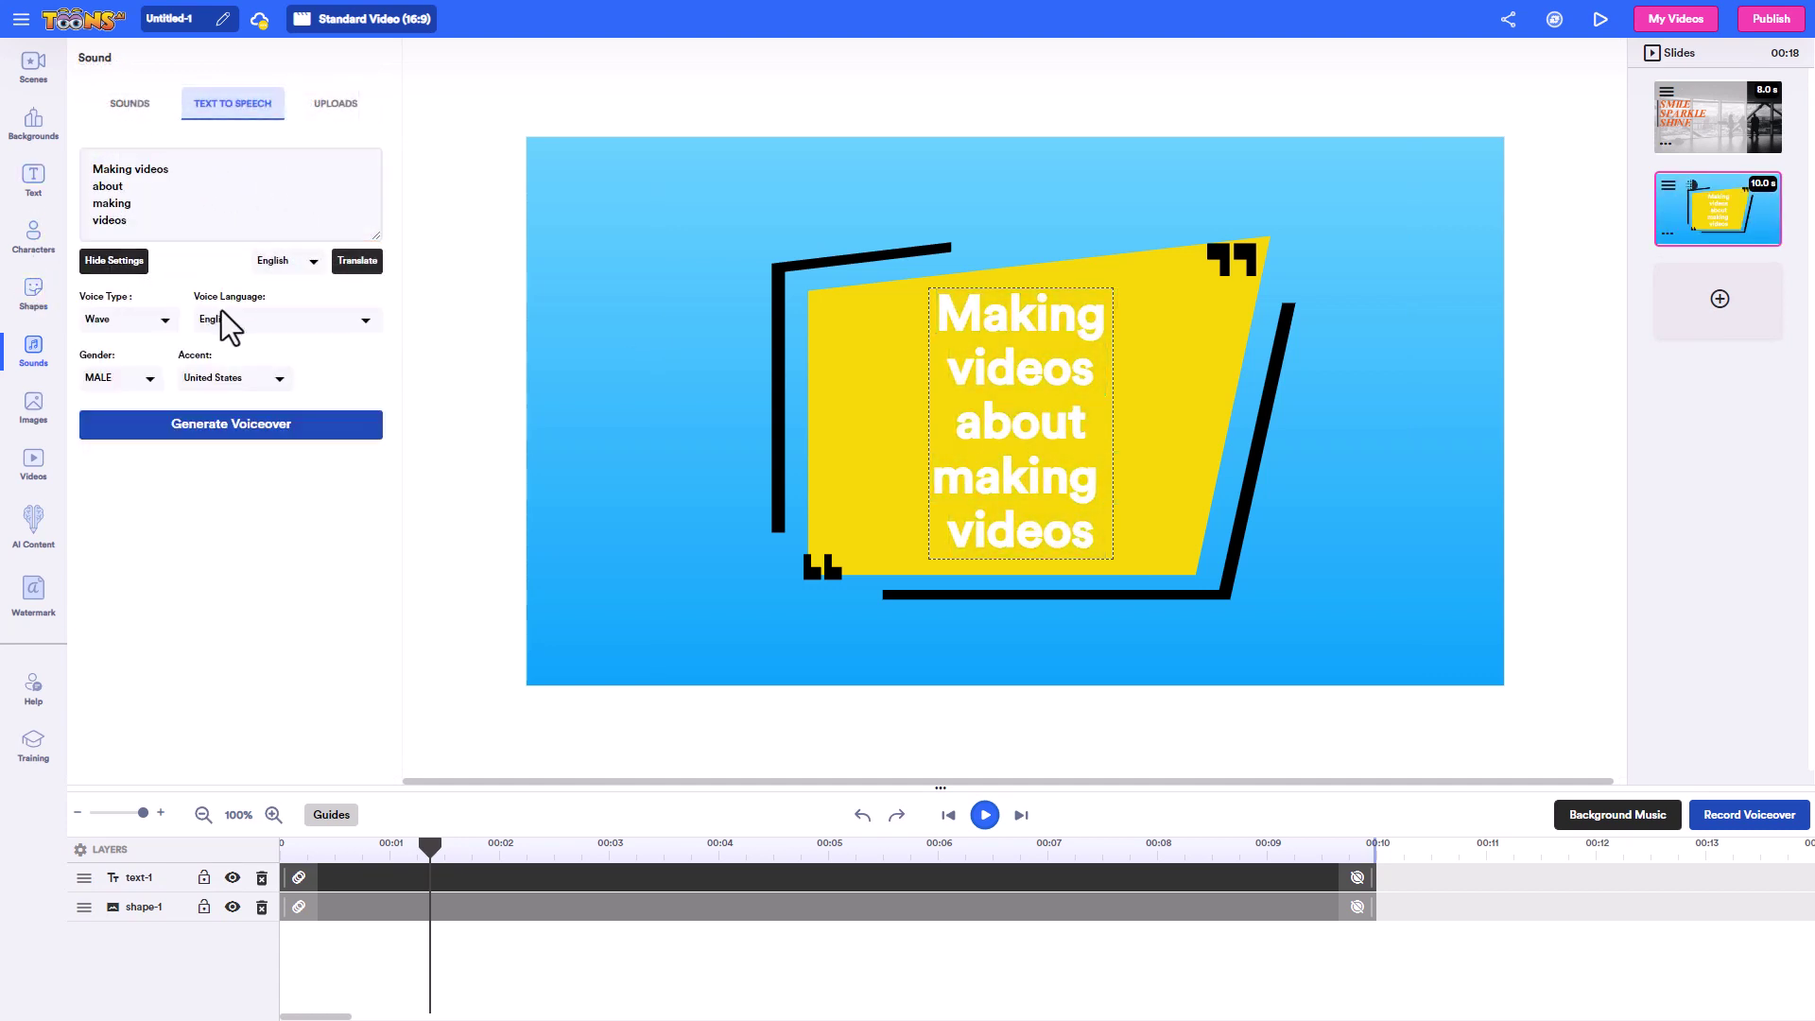
left_click(167, 326)
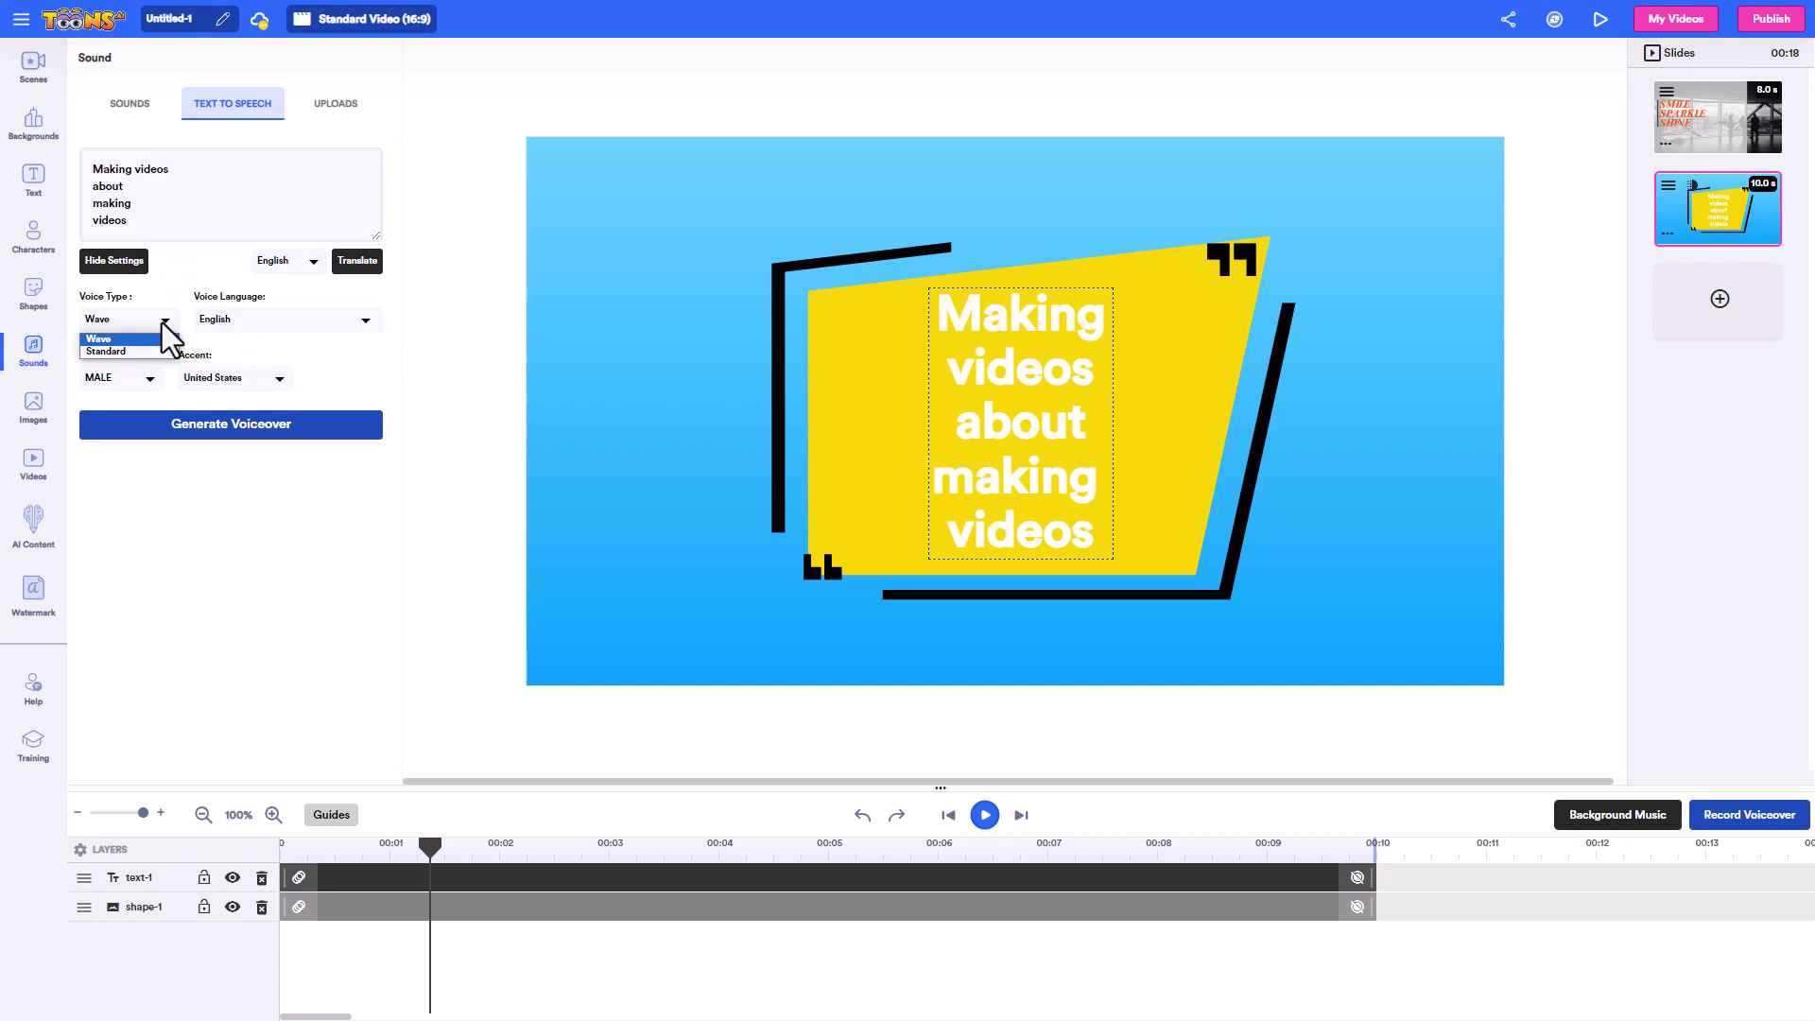
left_click(166, 326)
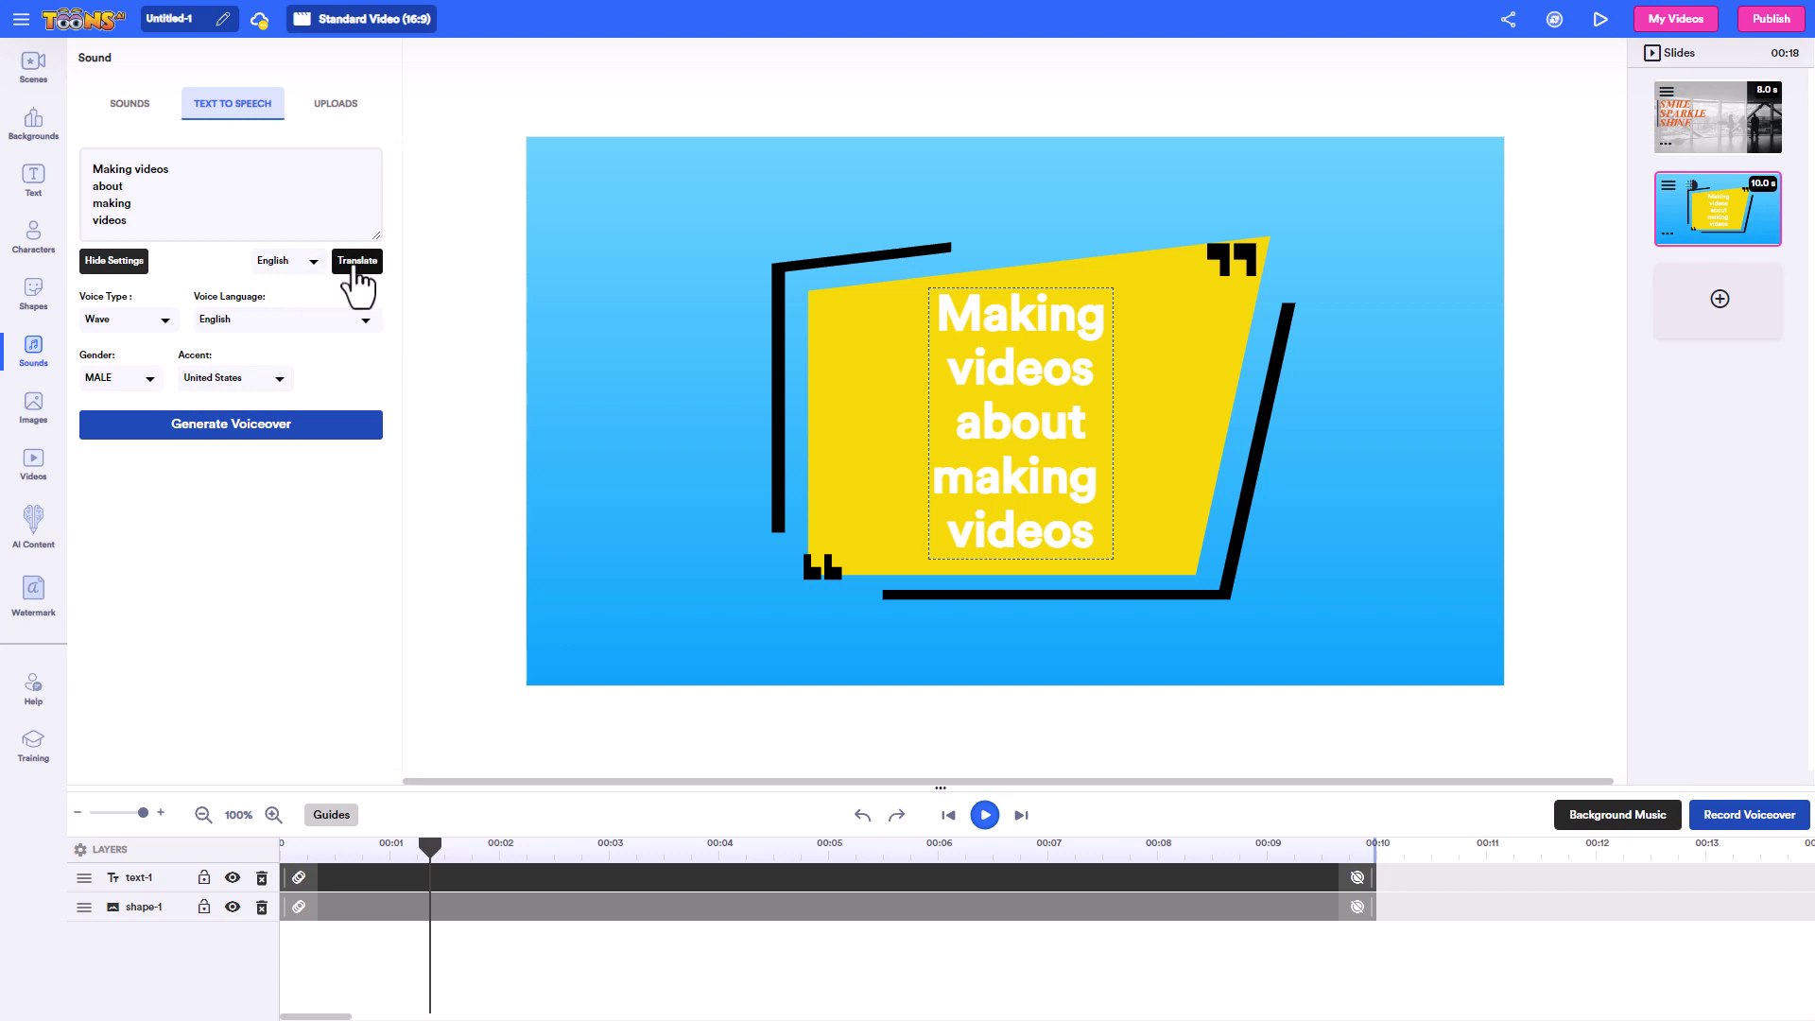
left_click(321, 431)
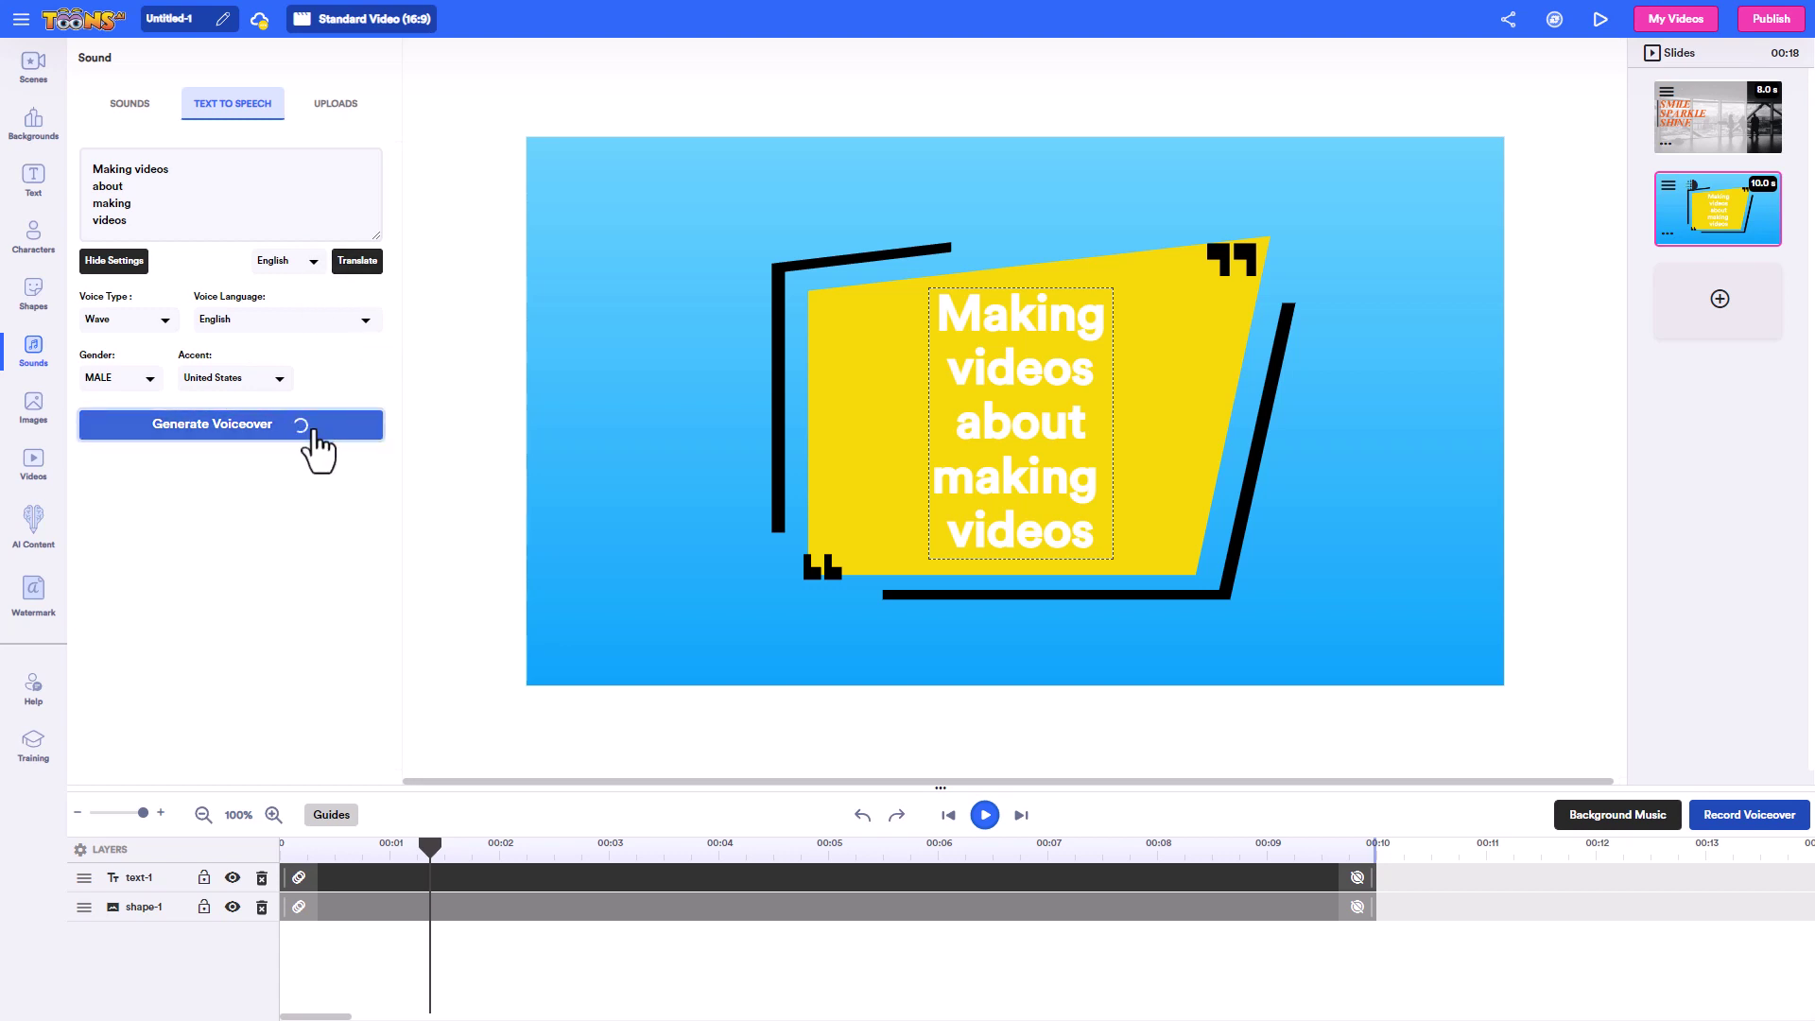
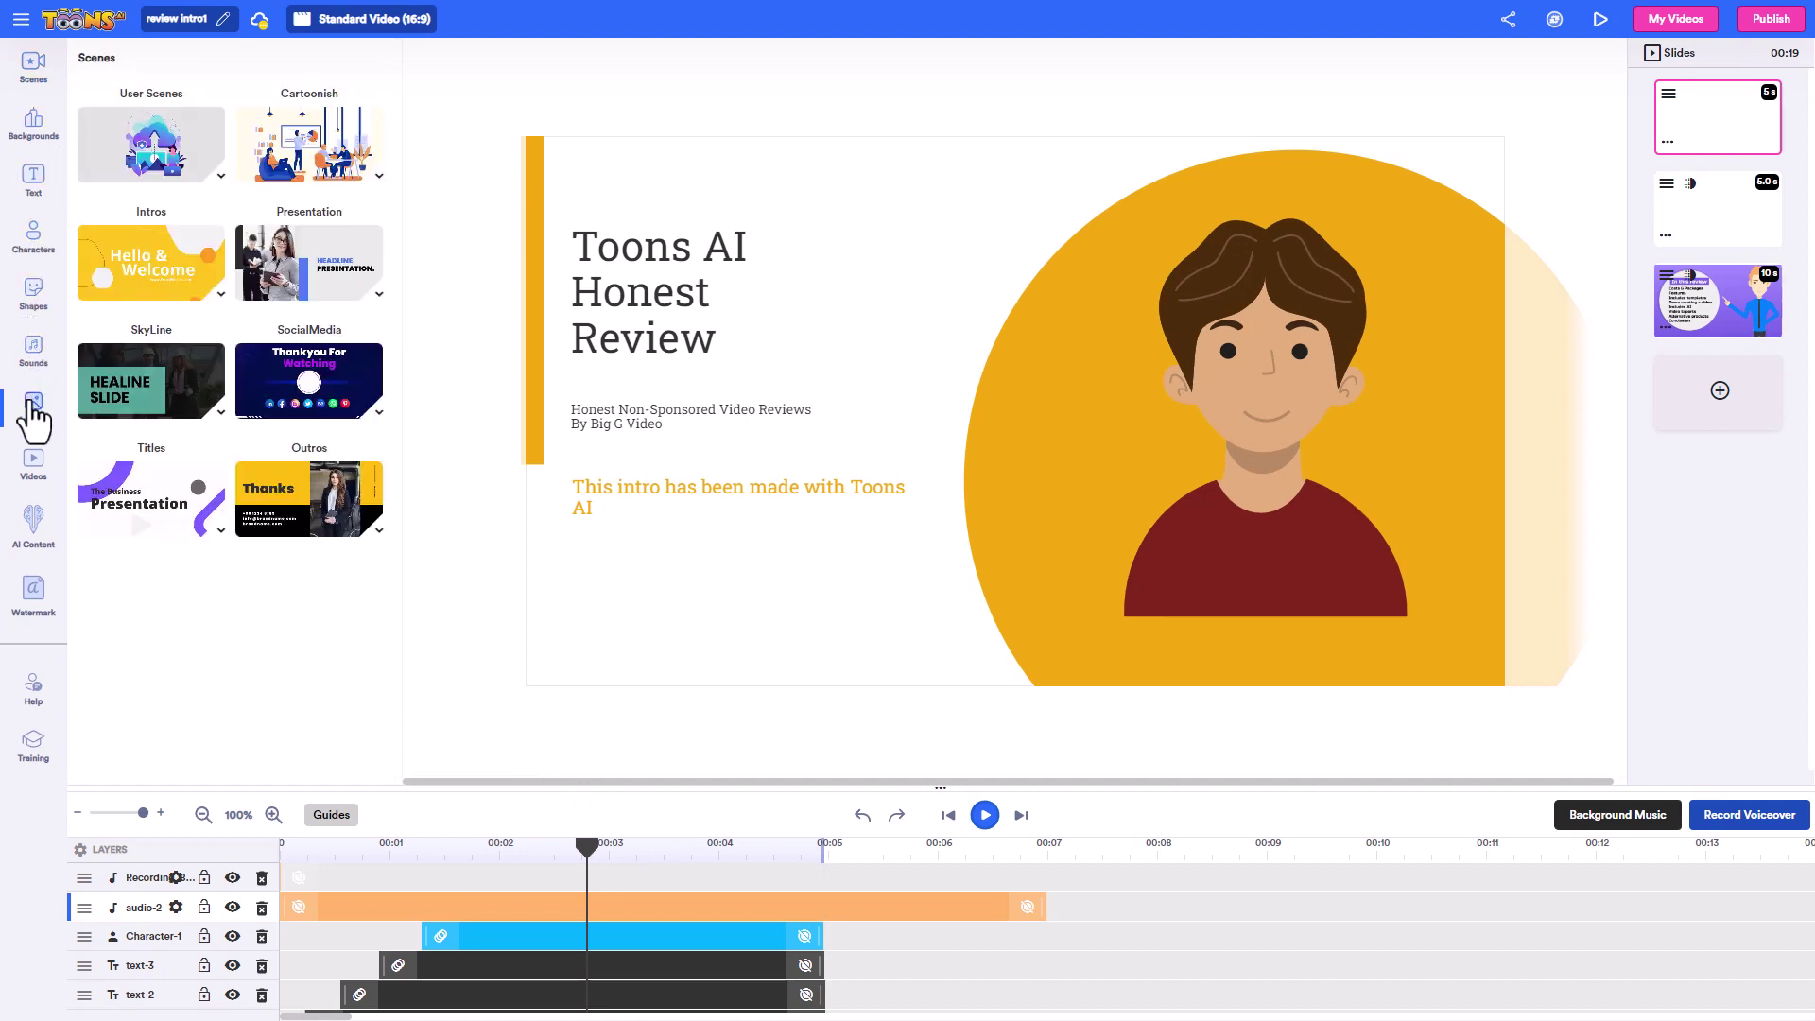
Add the movie camera picture from a free stock photo search for "video" and enlarge it below the intro text.
left_click(227, 156)
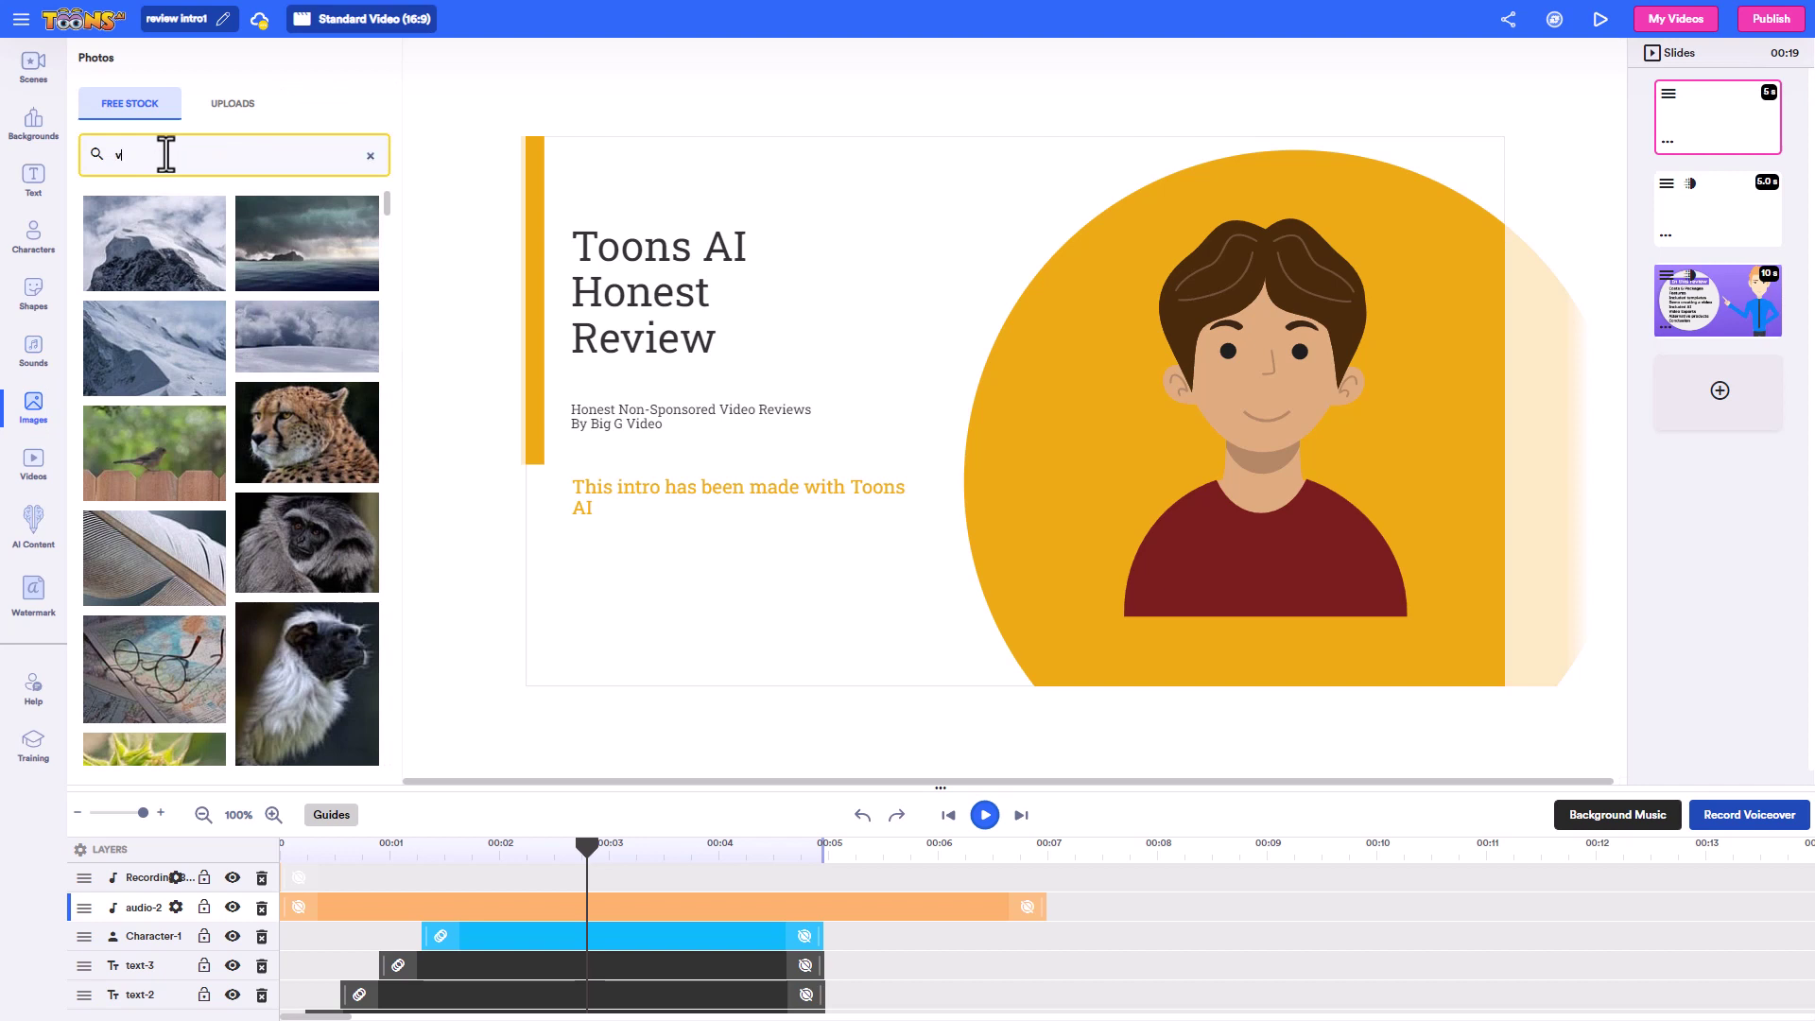
key("Return")
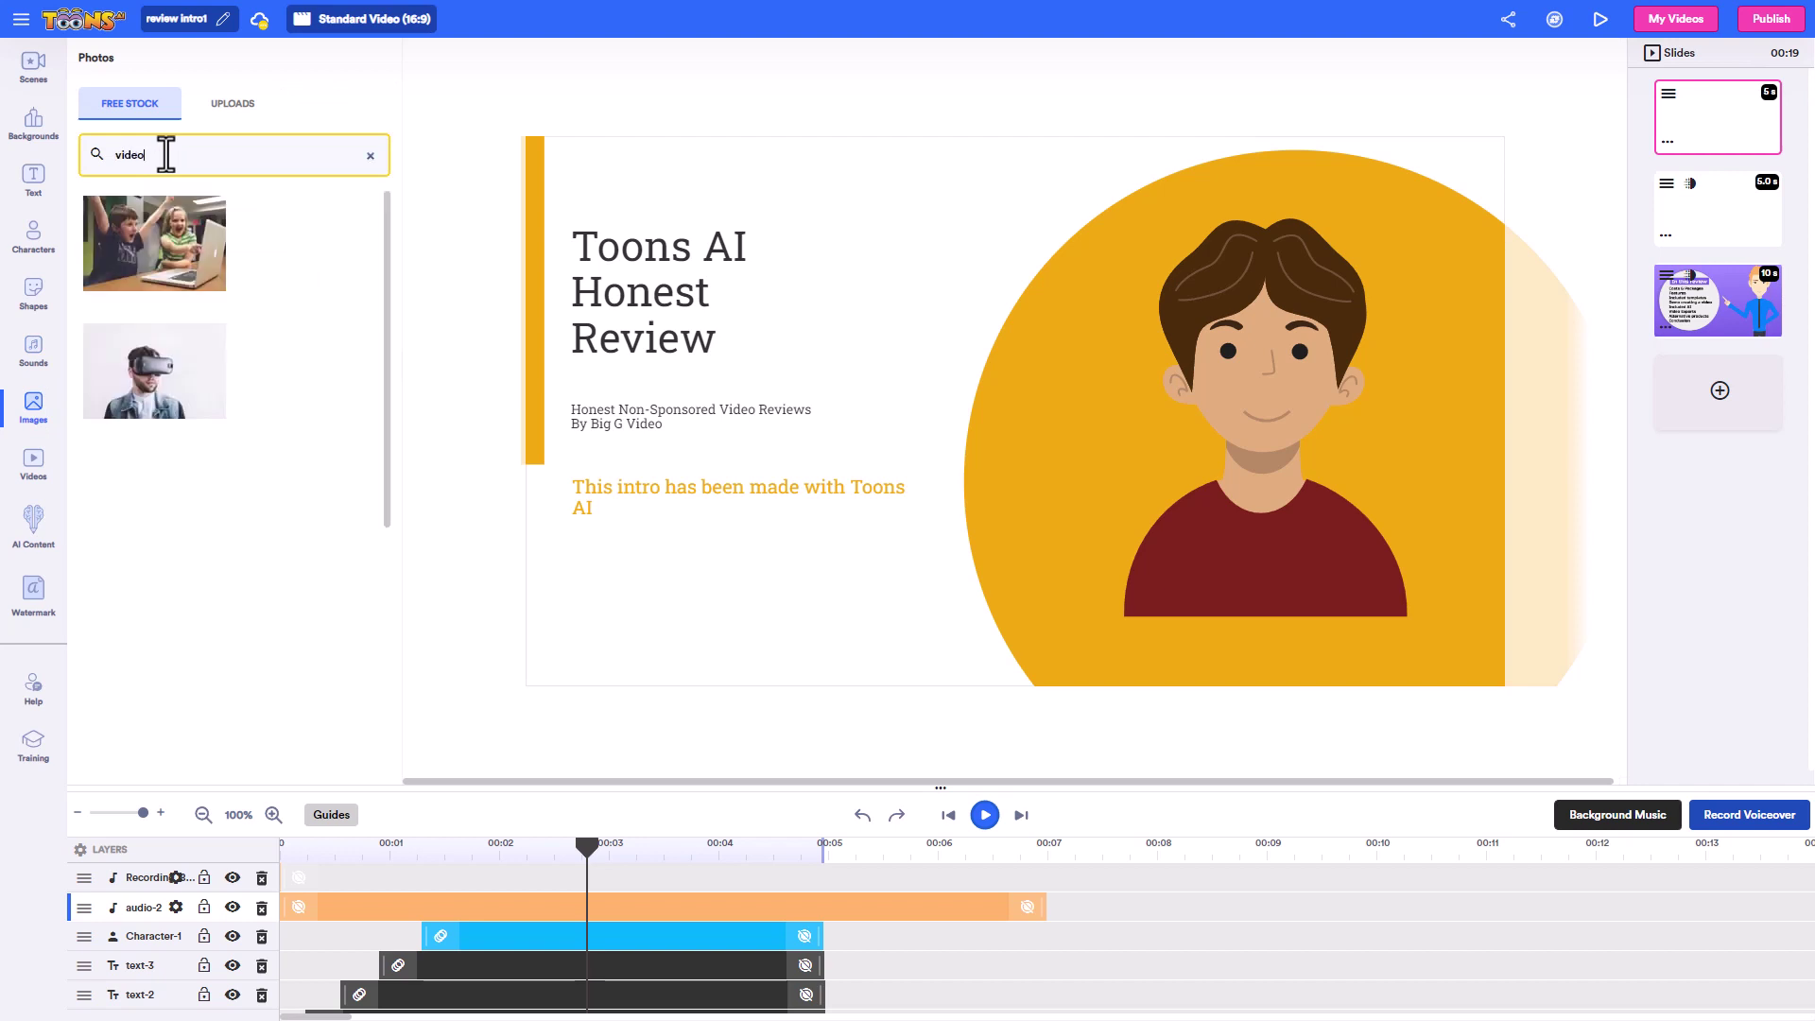
left_click_drag(336, 251, 960, 296)
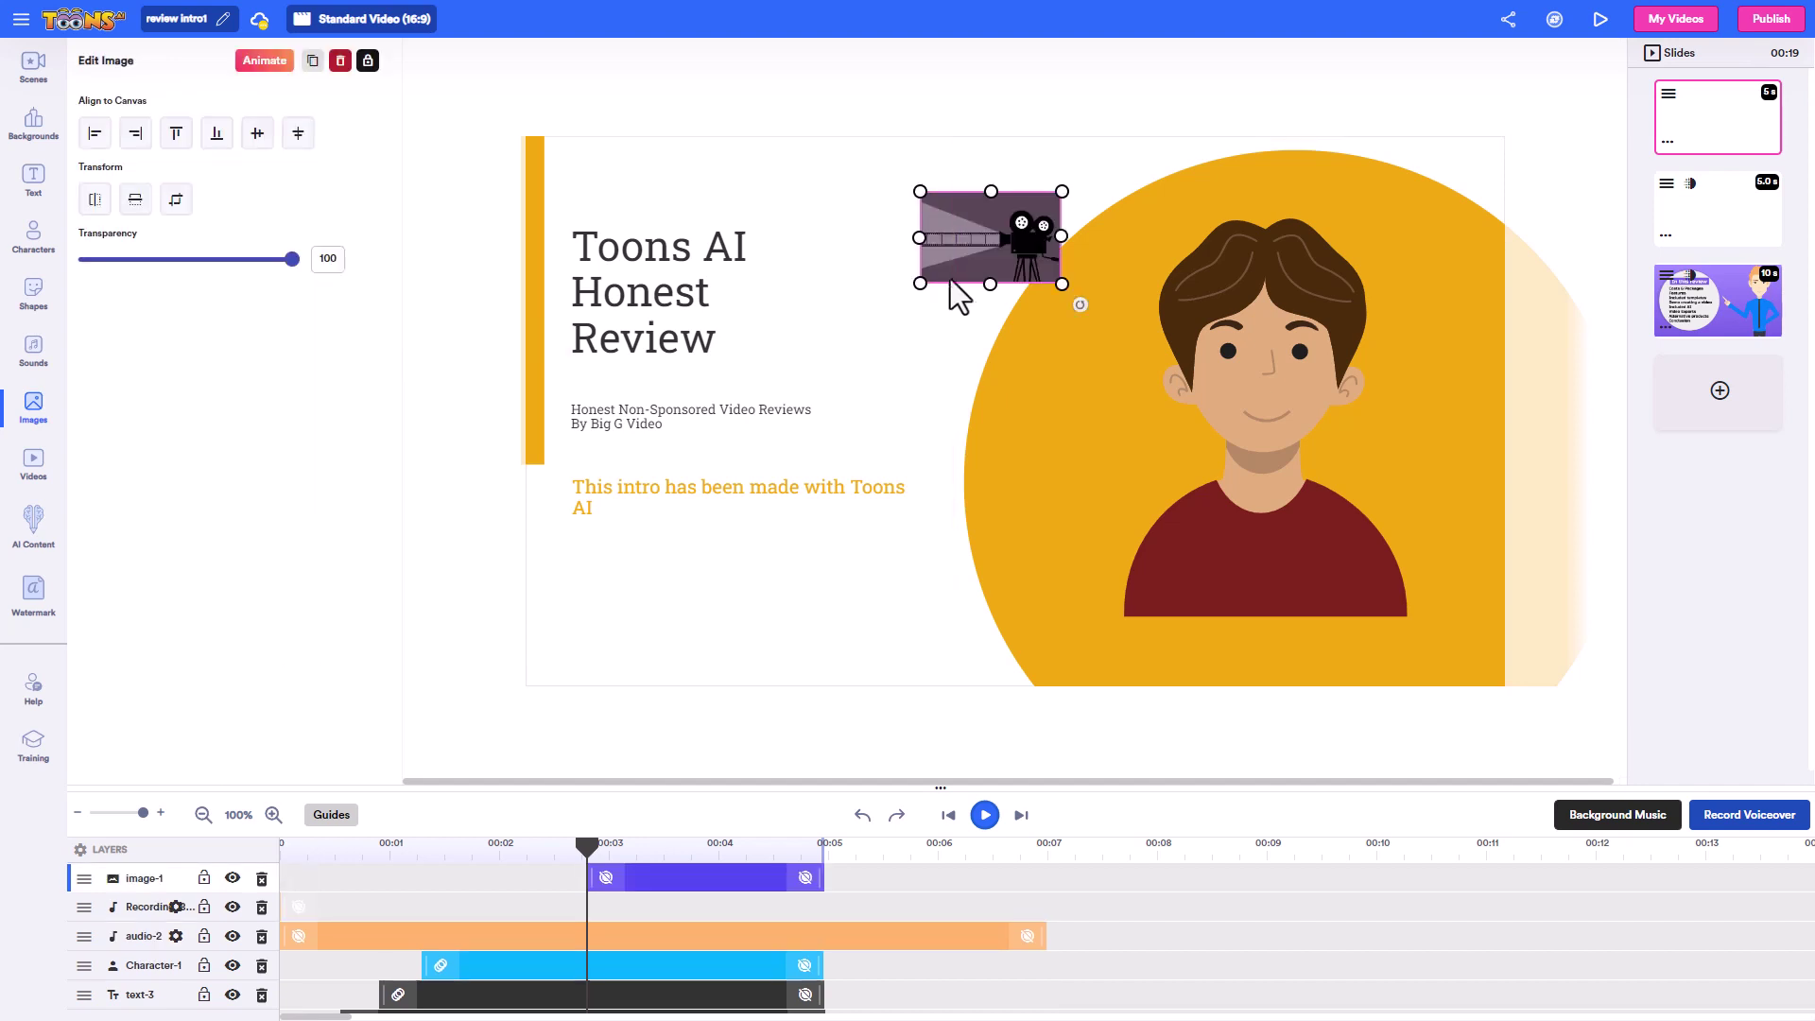
left_click_drag(966, 364, 766, 620)
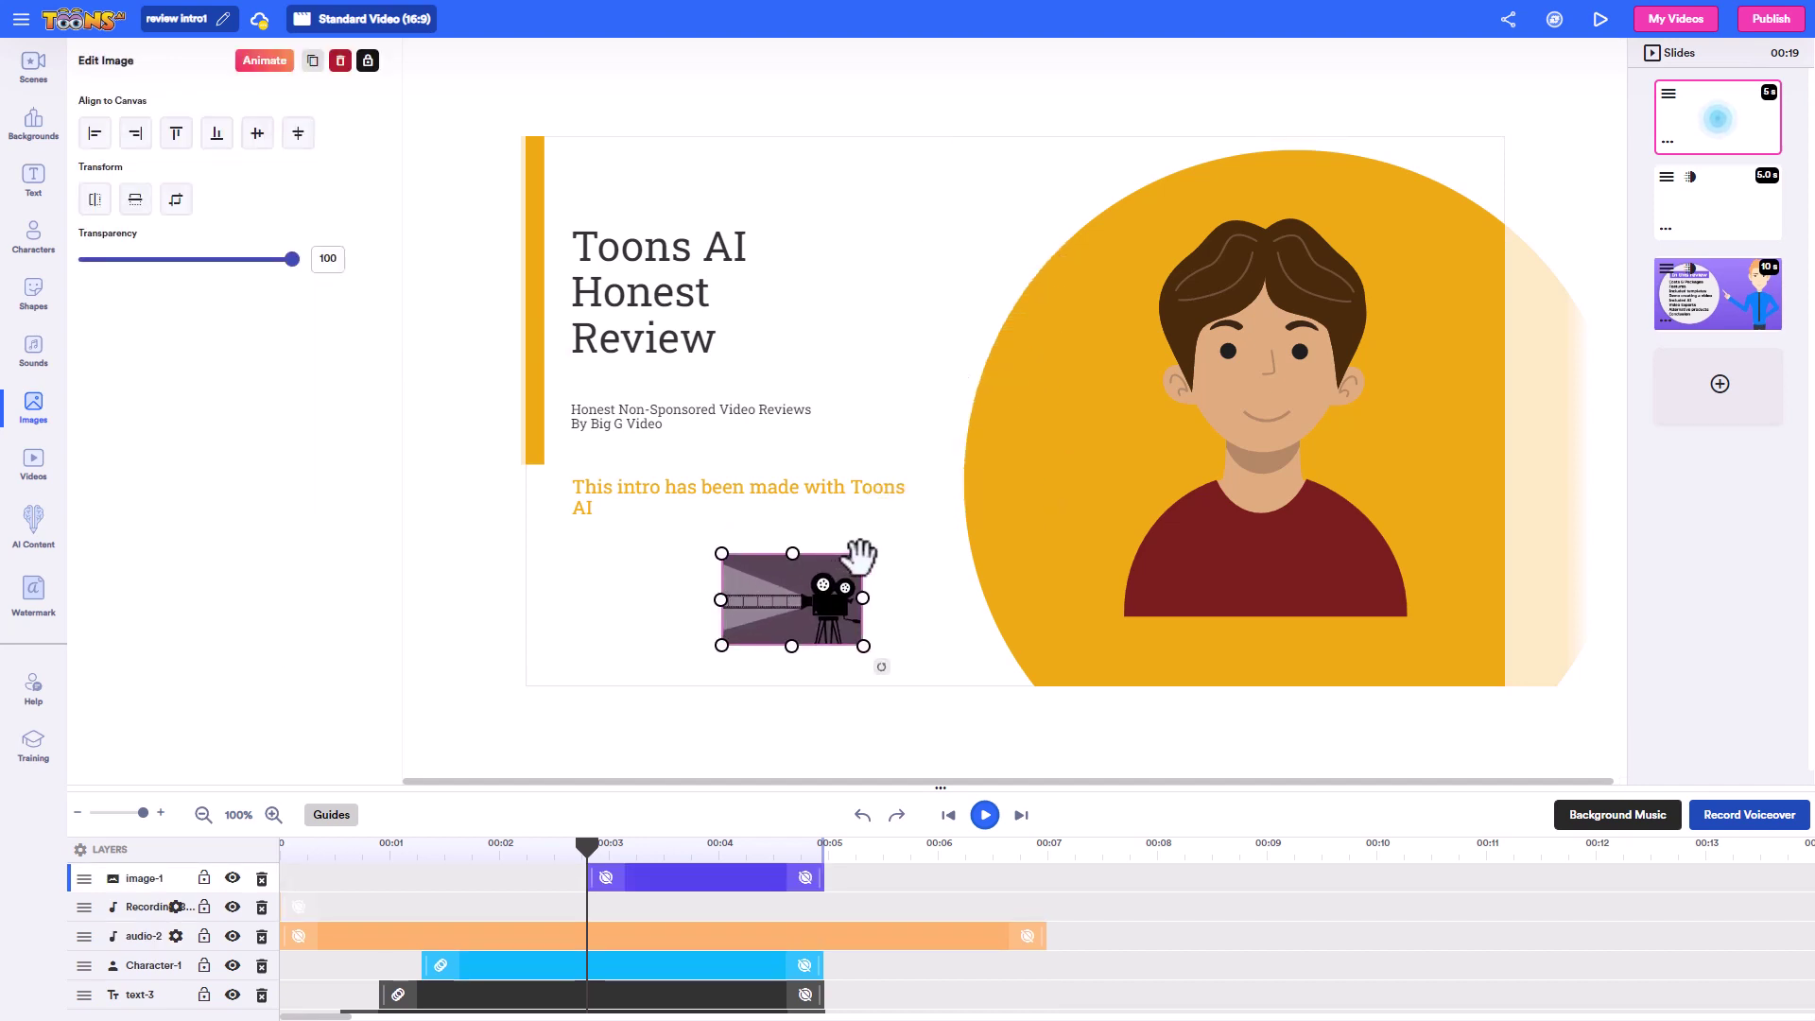
left_click_drag(863, 553, 950, 492)
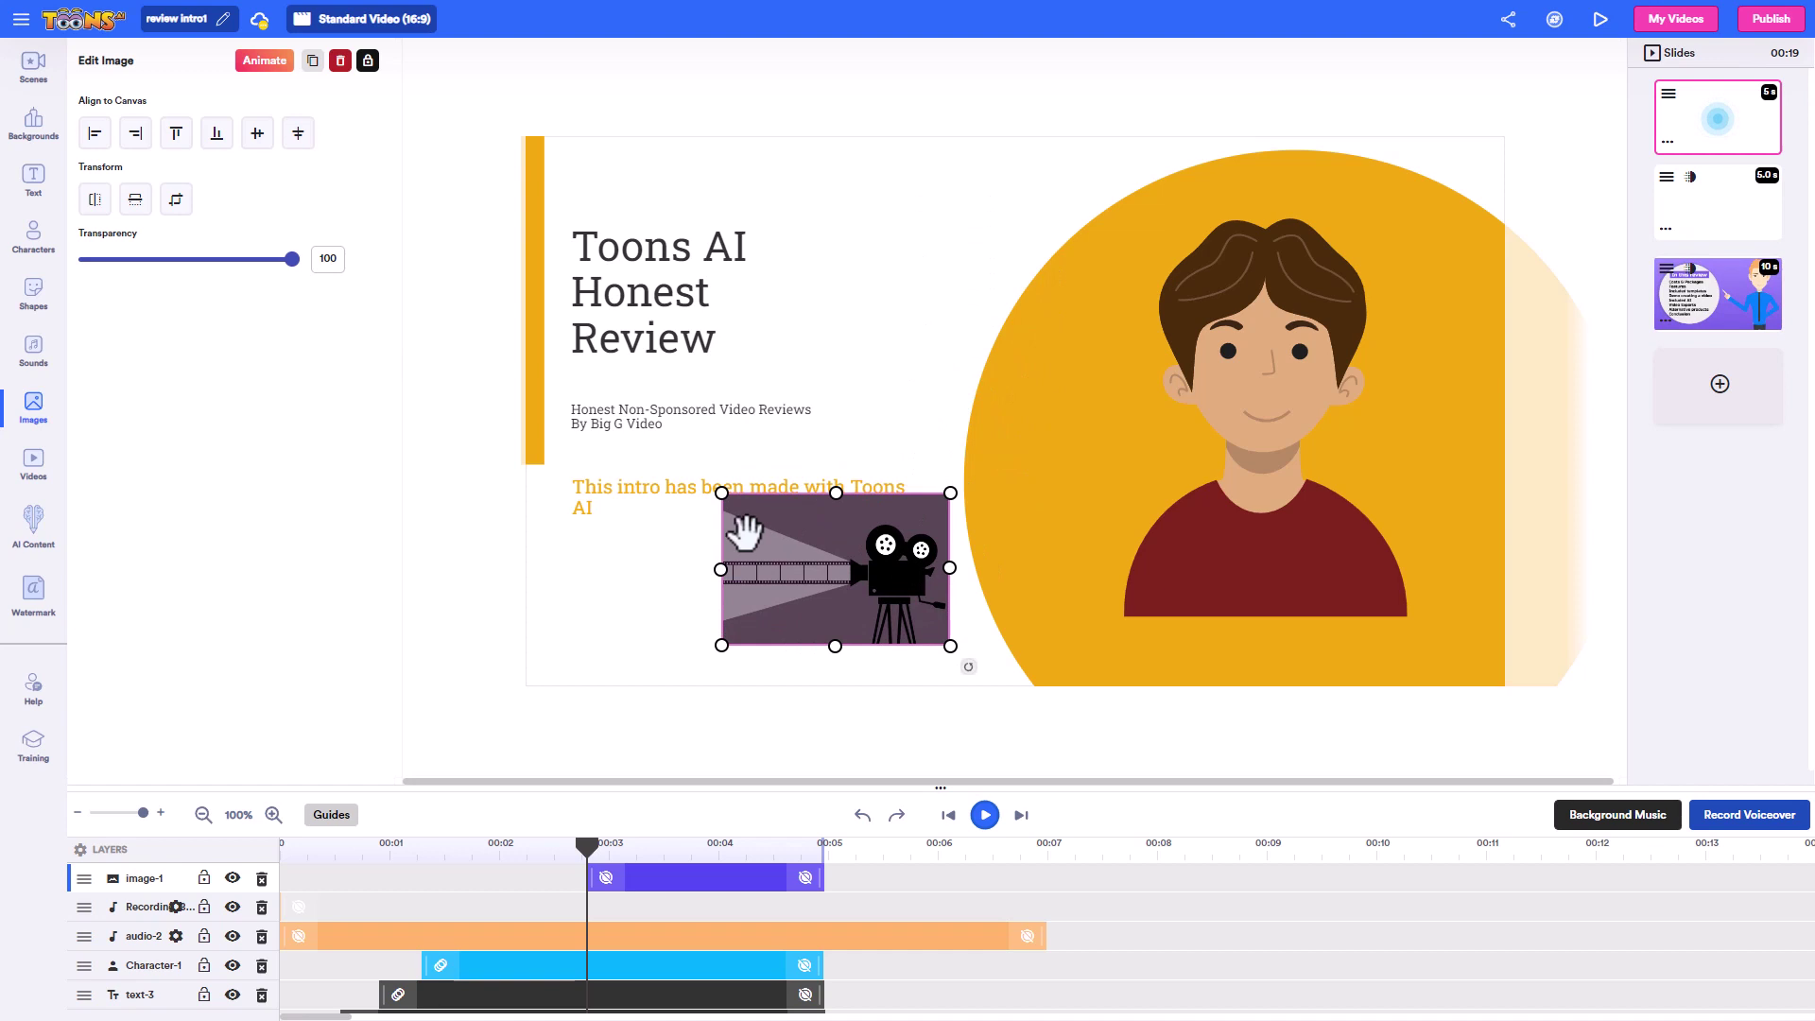
Add the video-editing screen clip from a free stock video search for "video" and lower its volume to about 7.
left_click(34, 465)
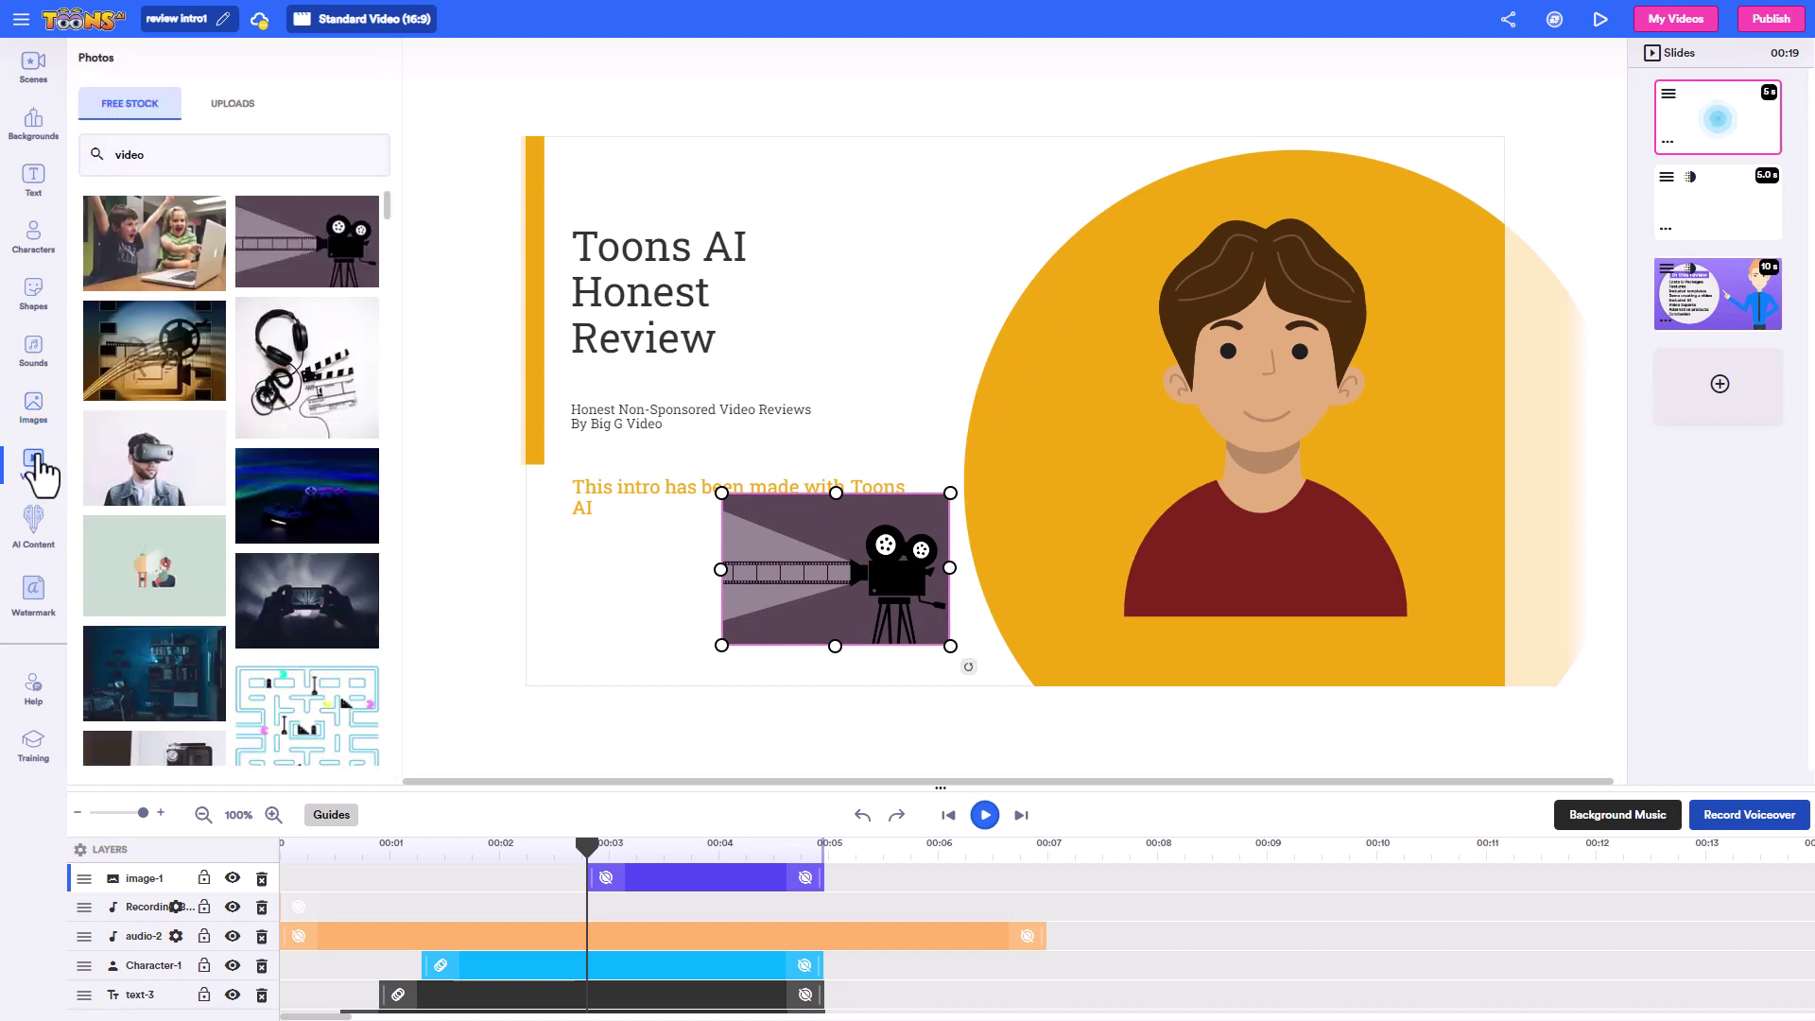
type("video")
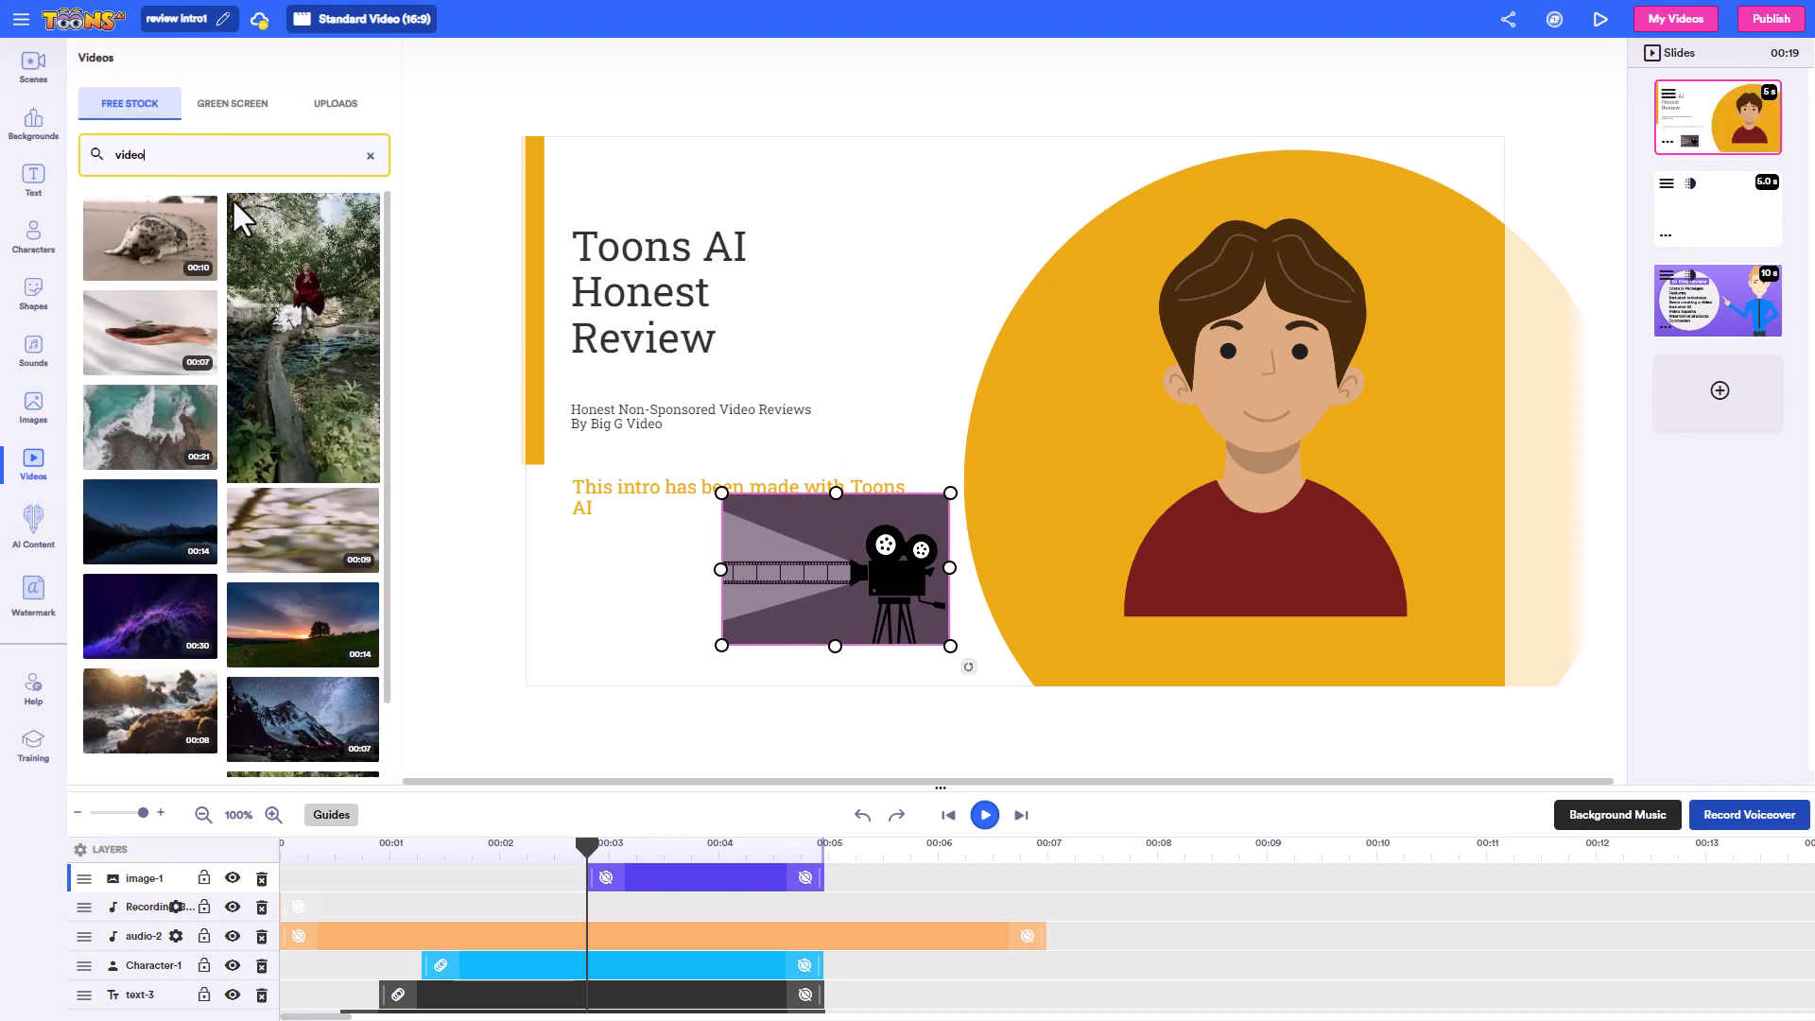
left_click(151, 337)
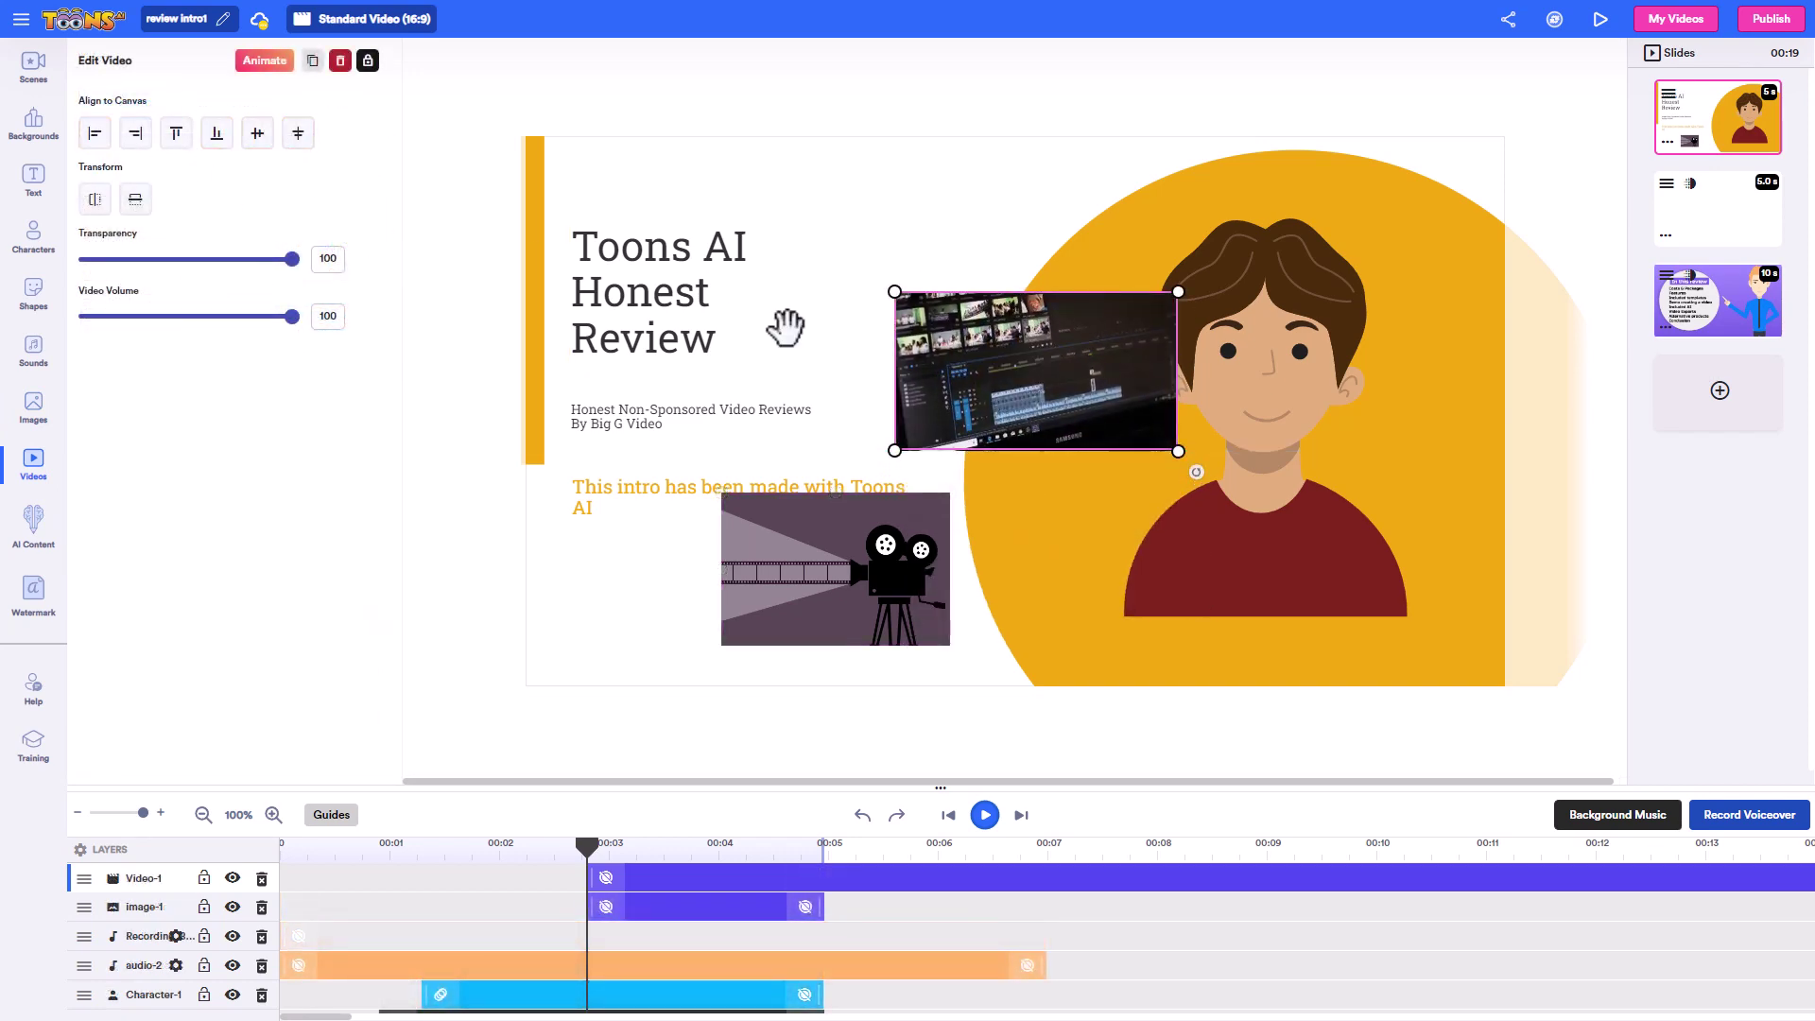
left_click_drag(290, 319, 104, 327)
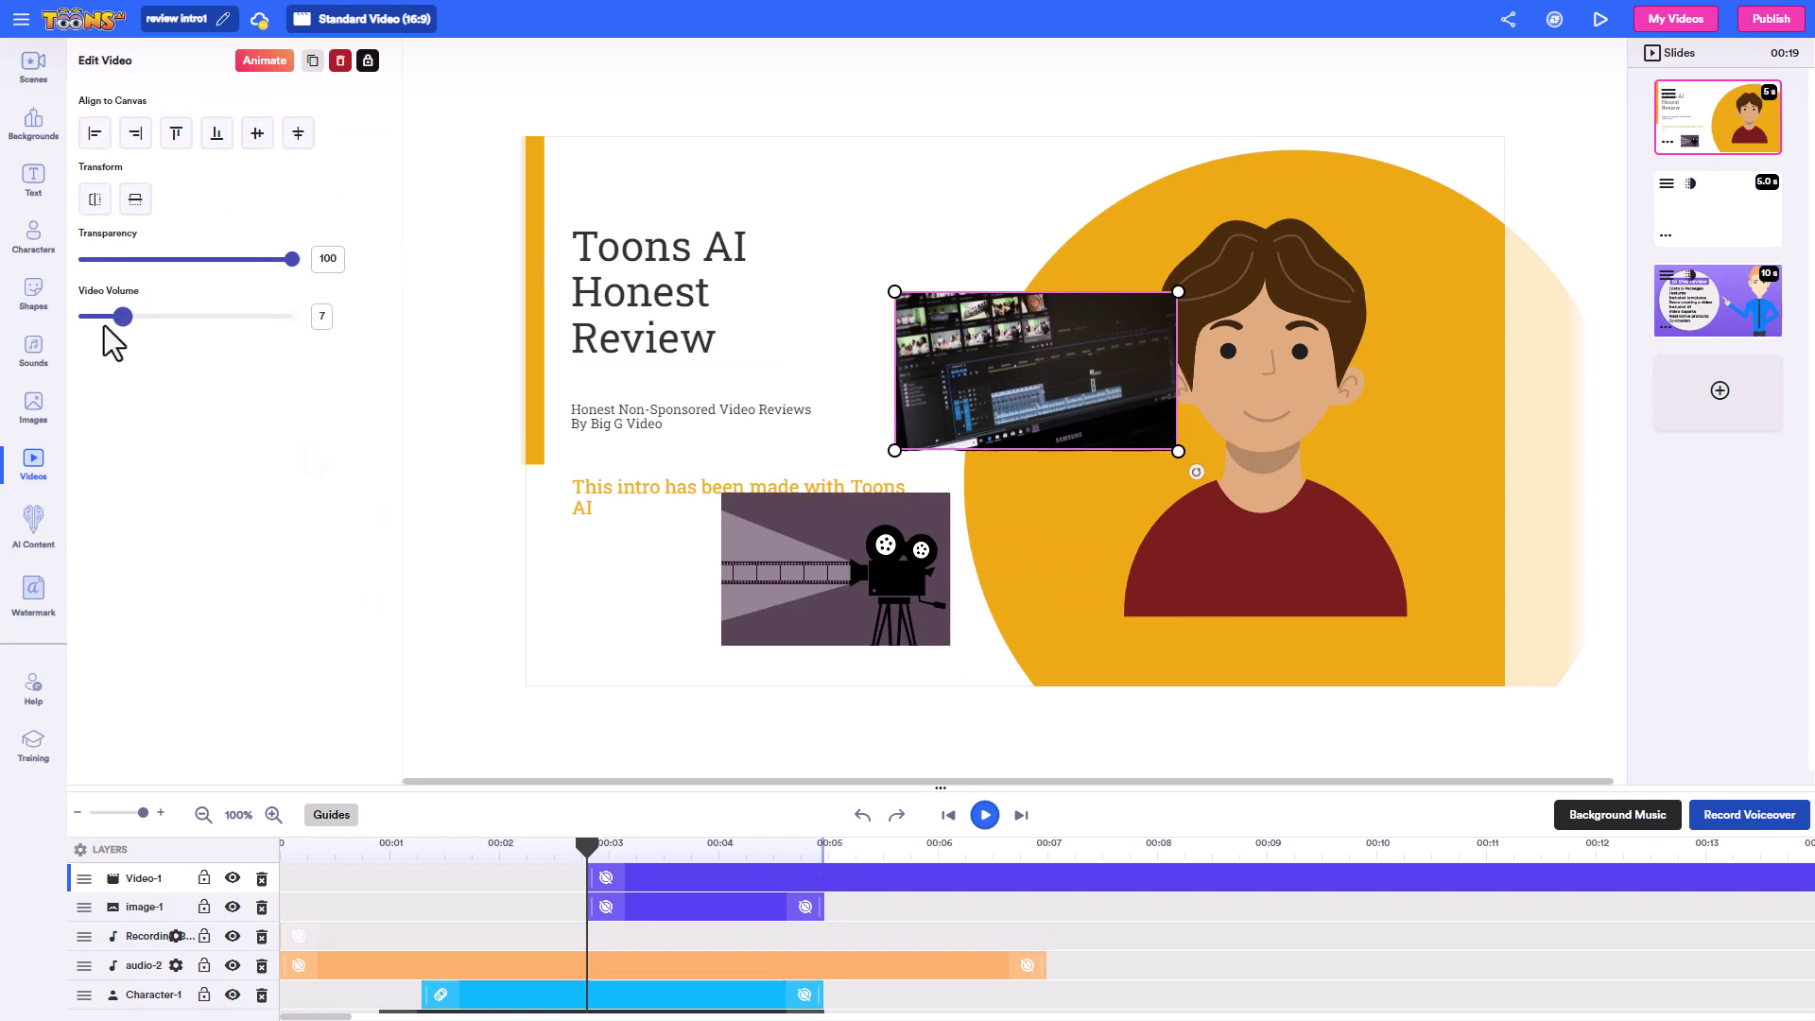
Add the striped-shirt man character to the first slide, enlarge it, and place it over the orange text line.
left_click(42, 244)
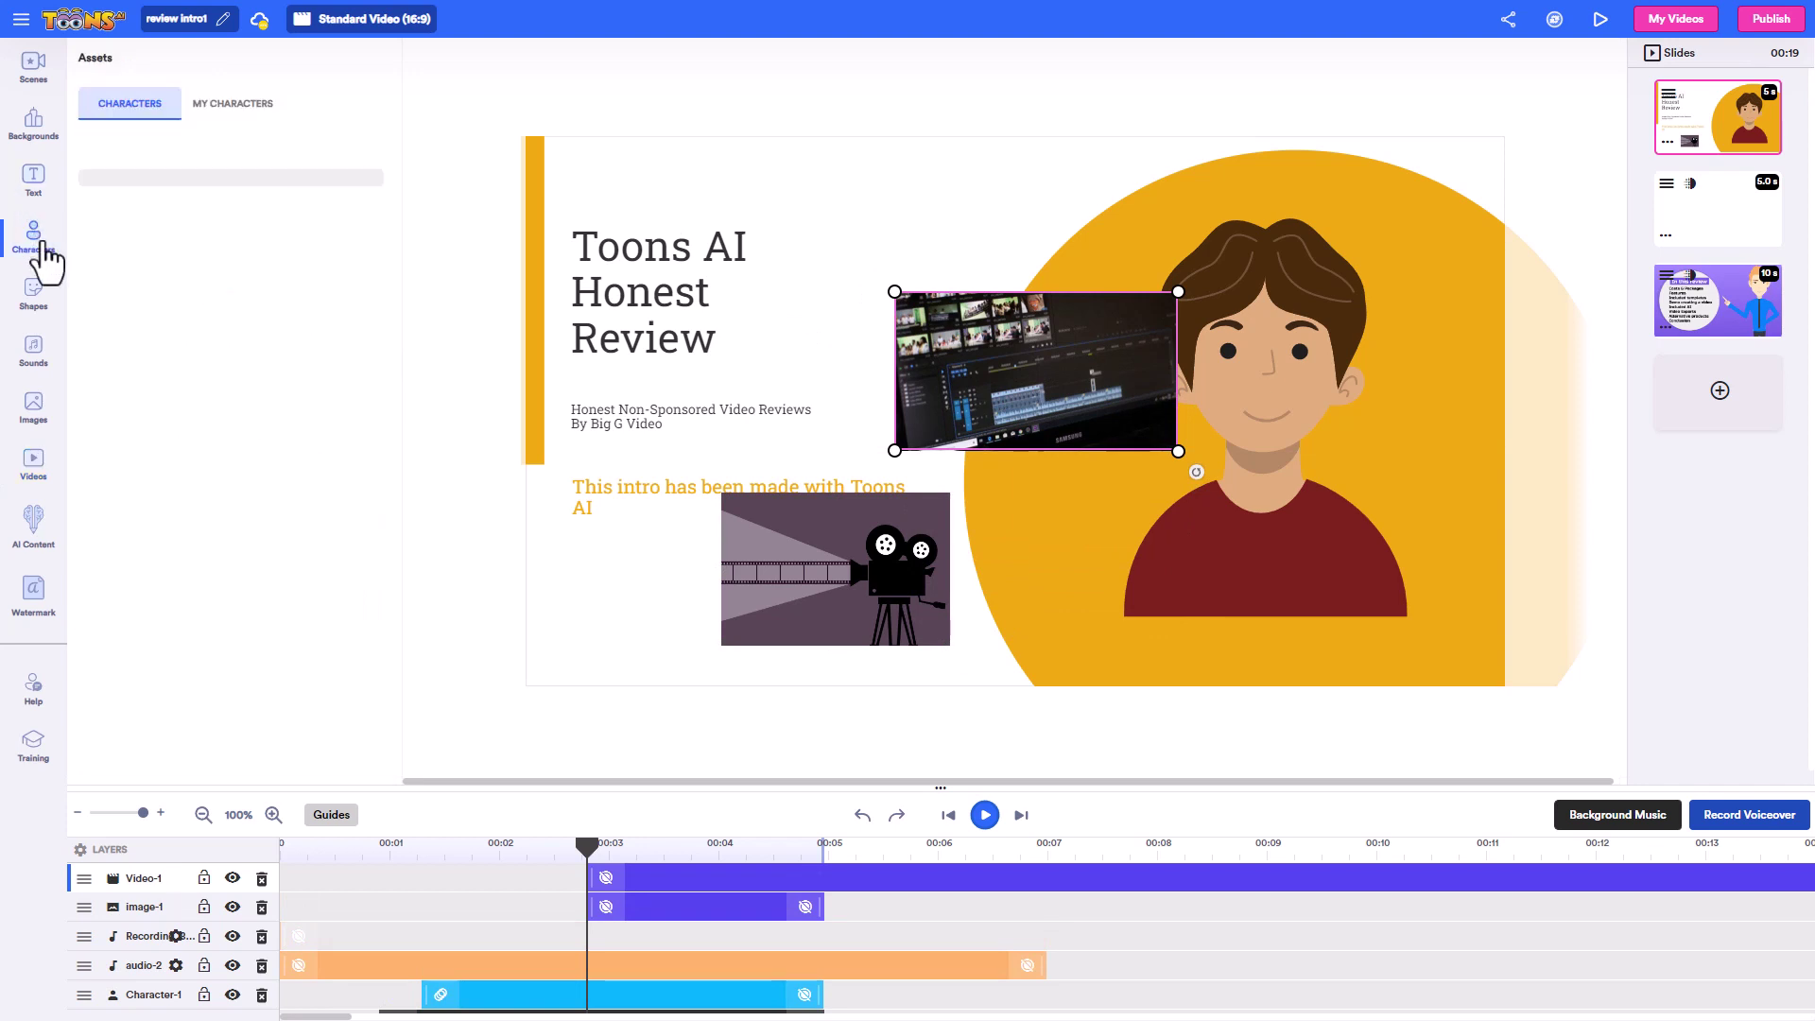
left_click(238, 109)
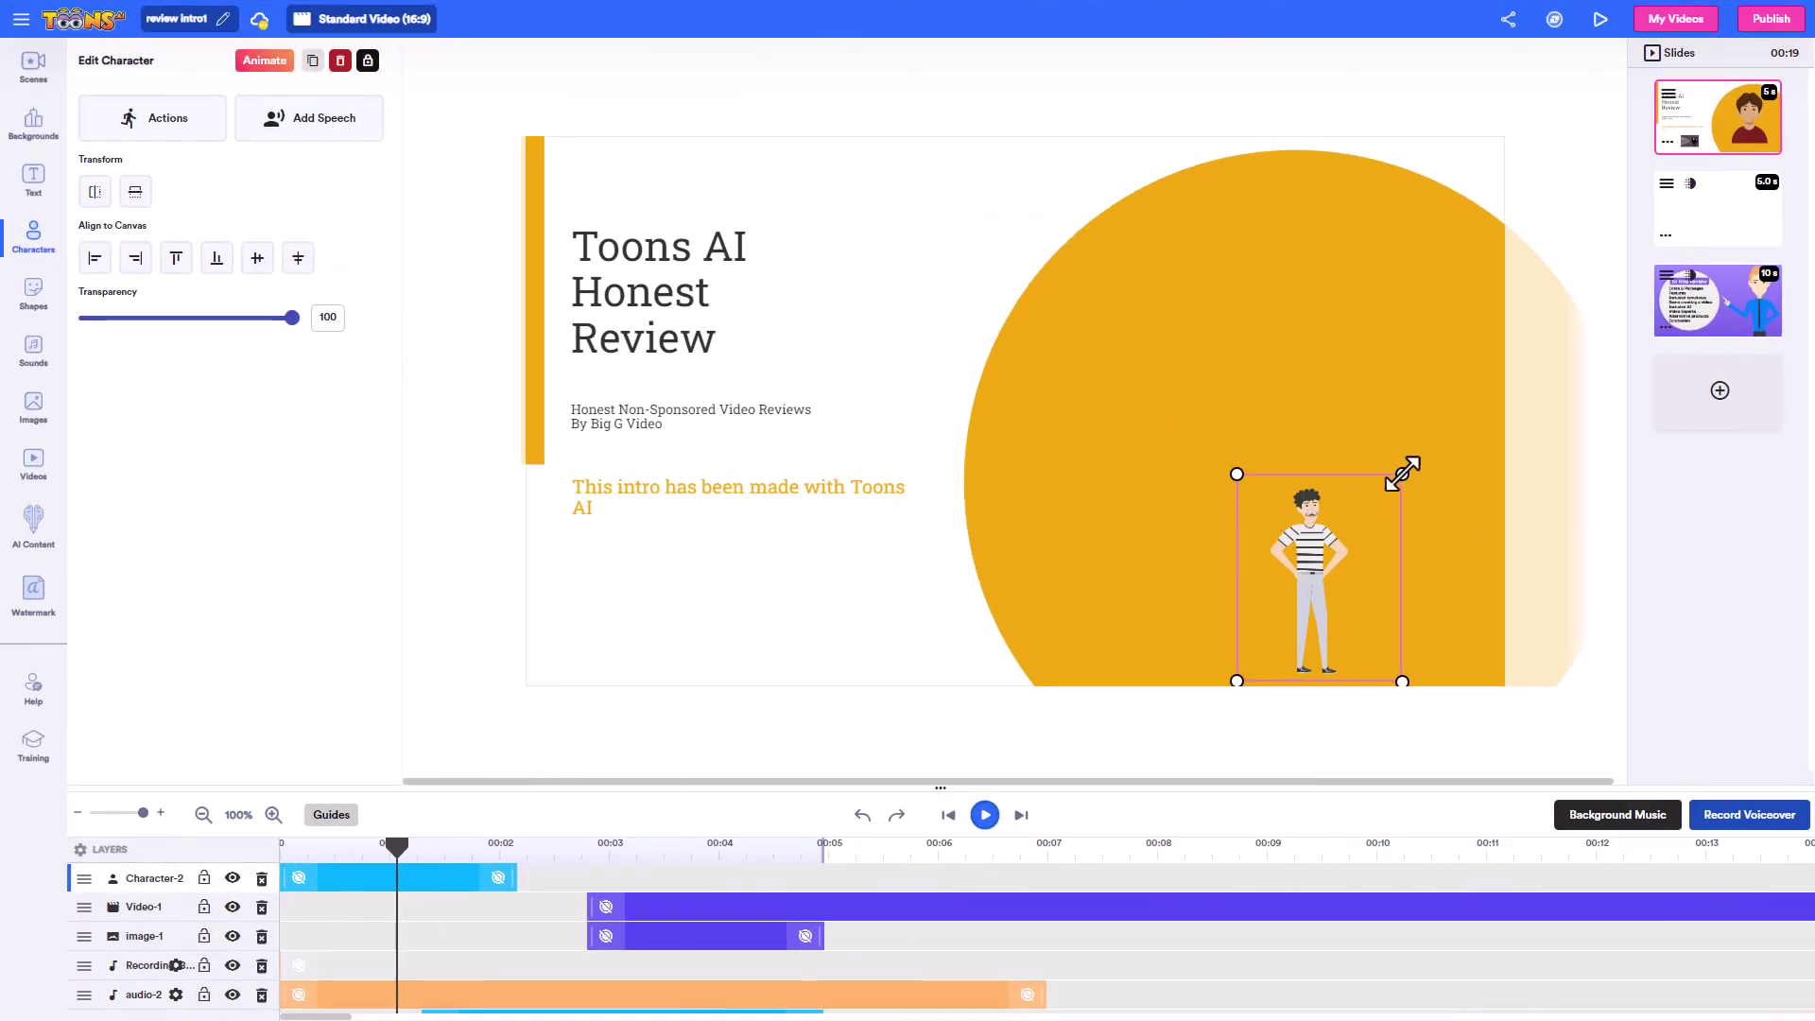
left_click_drag(1405, 473, 1442, 426)
left_click_drag(1336, 553, 843, 549)
Apply the Recording_826072.mp3 audio as the striped-shirt character's speech.
left_click(283, 118)
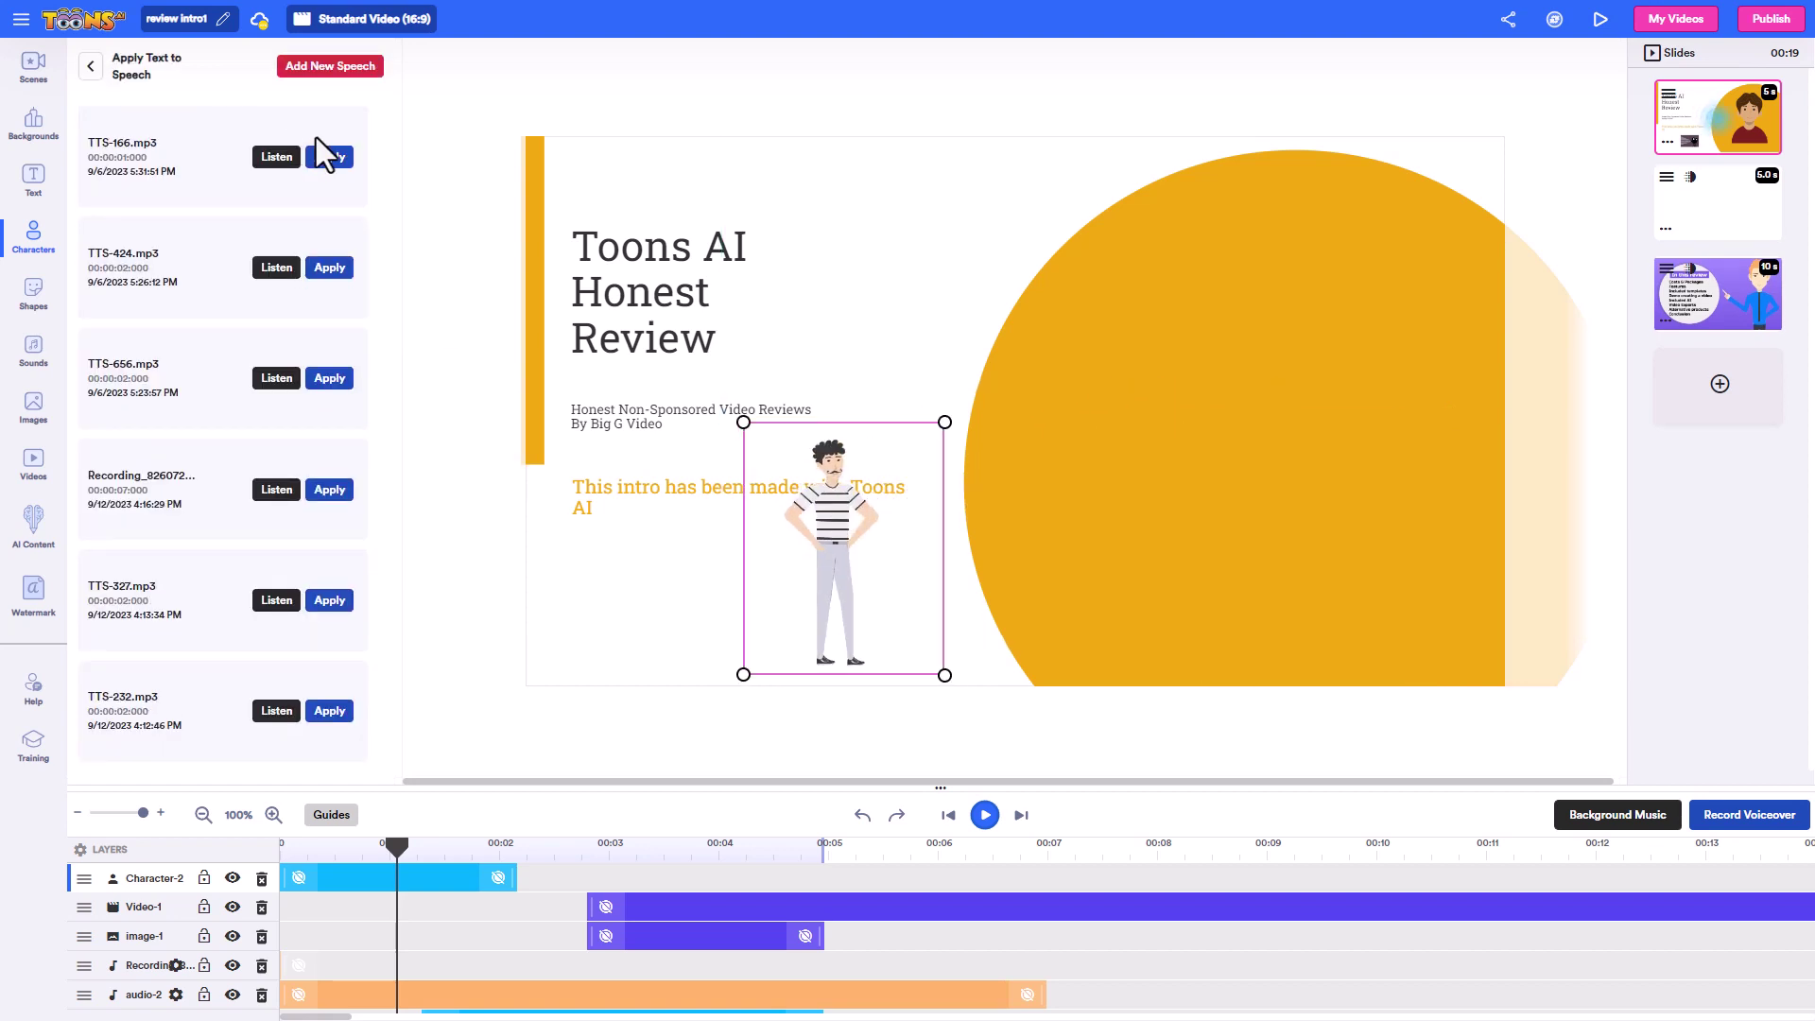
left_click(332, 489)
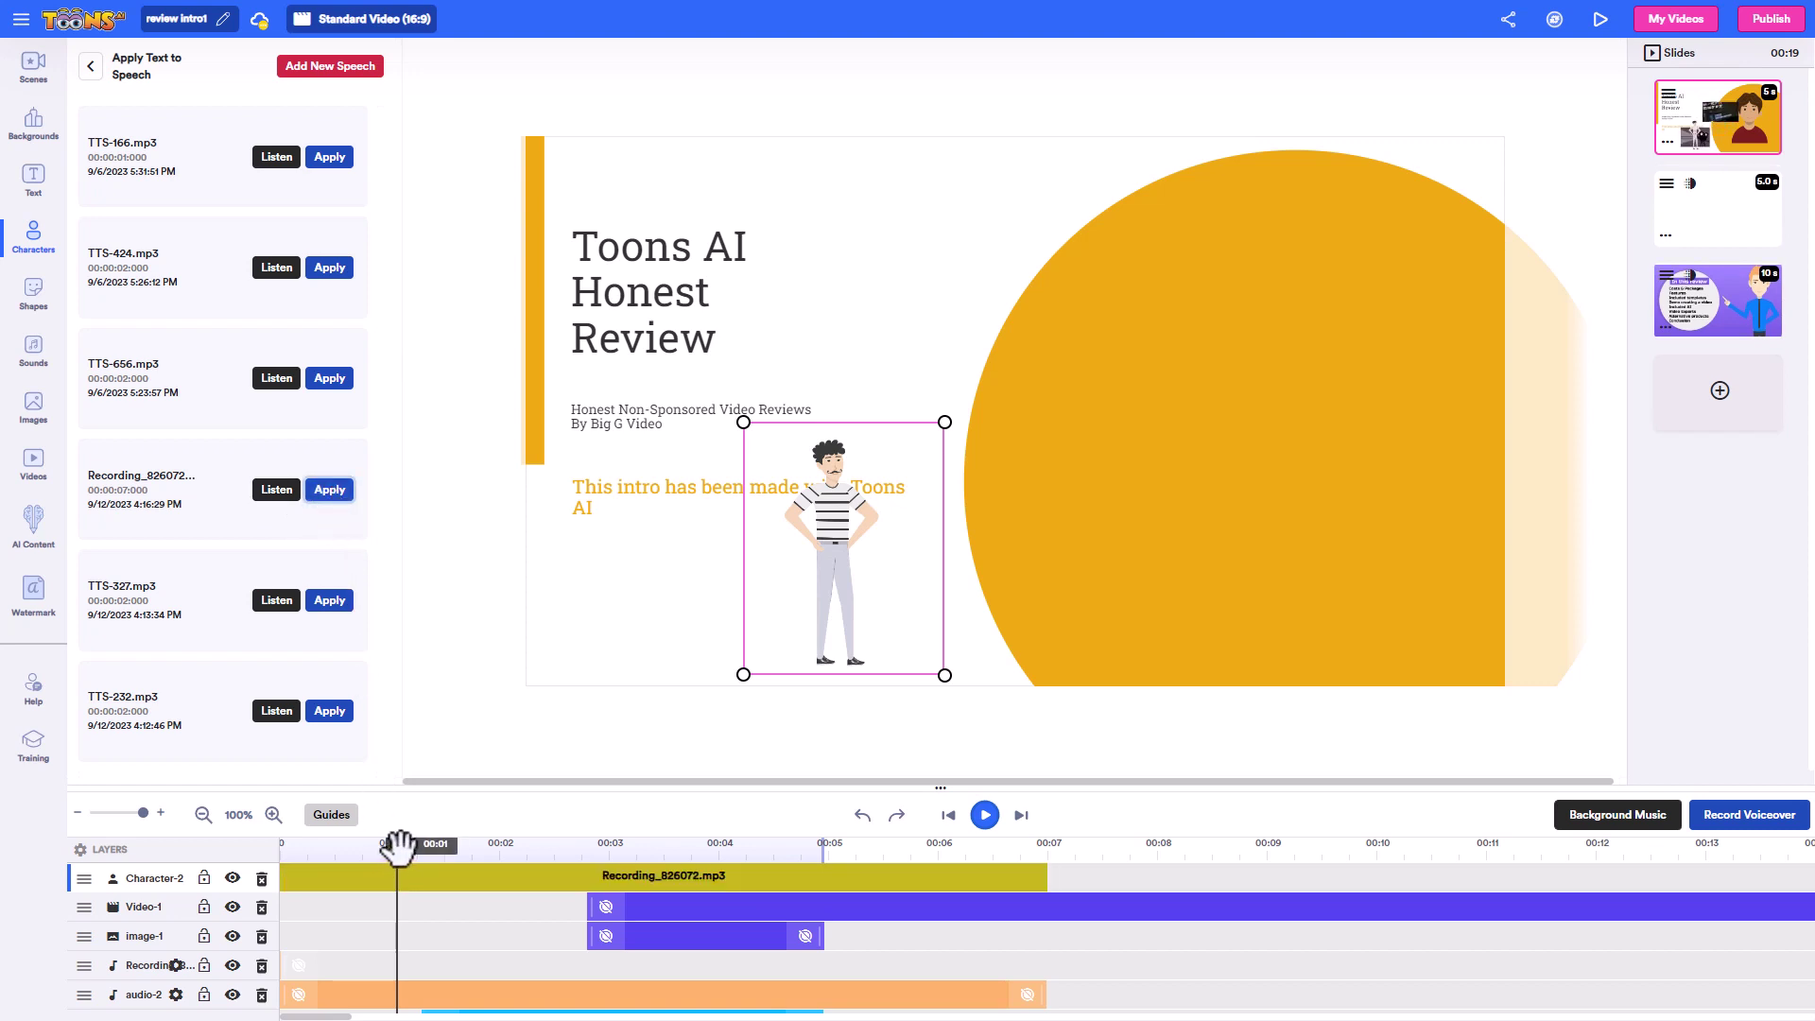
left_click(126, 73)
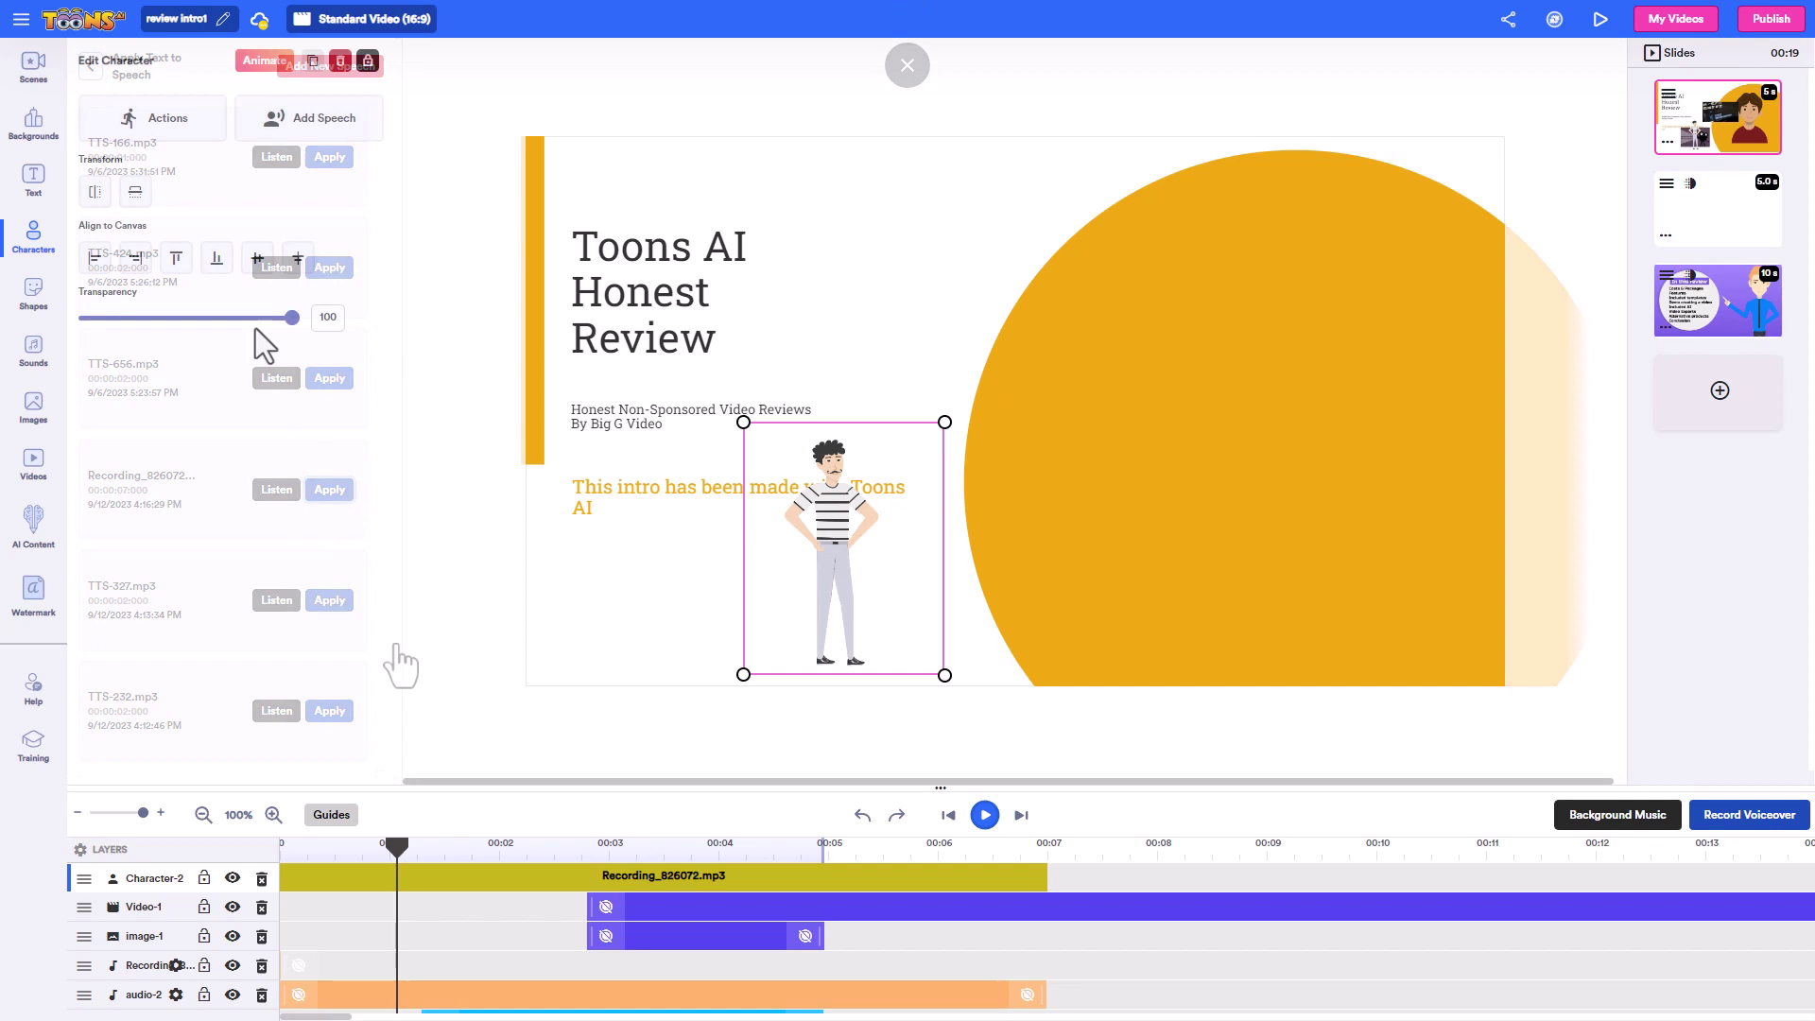
Change the striped-shirt man's action to Talk.
left_click(167, 126)
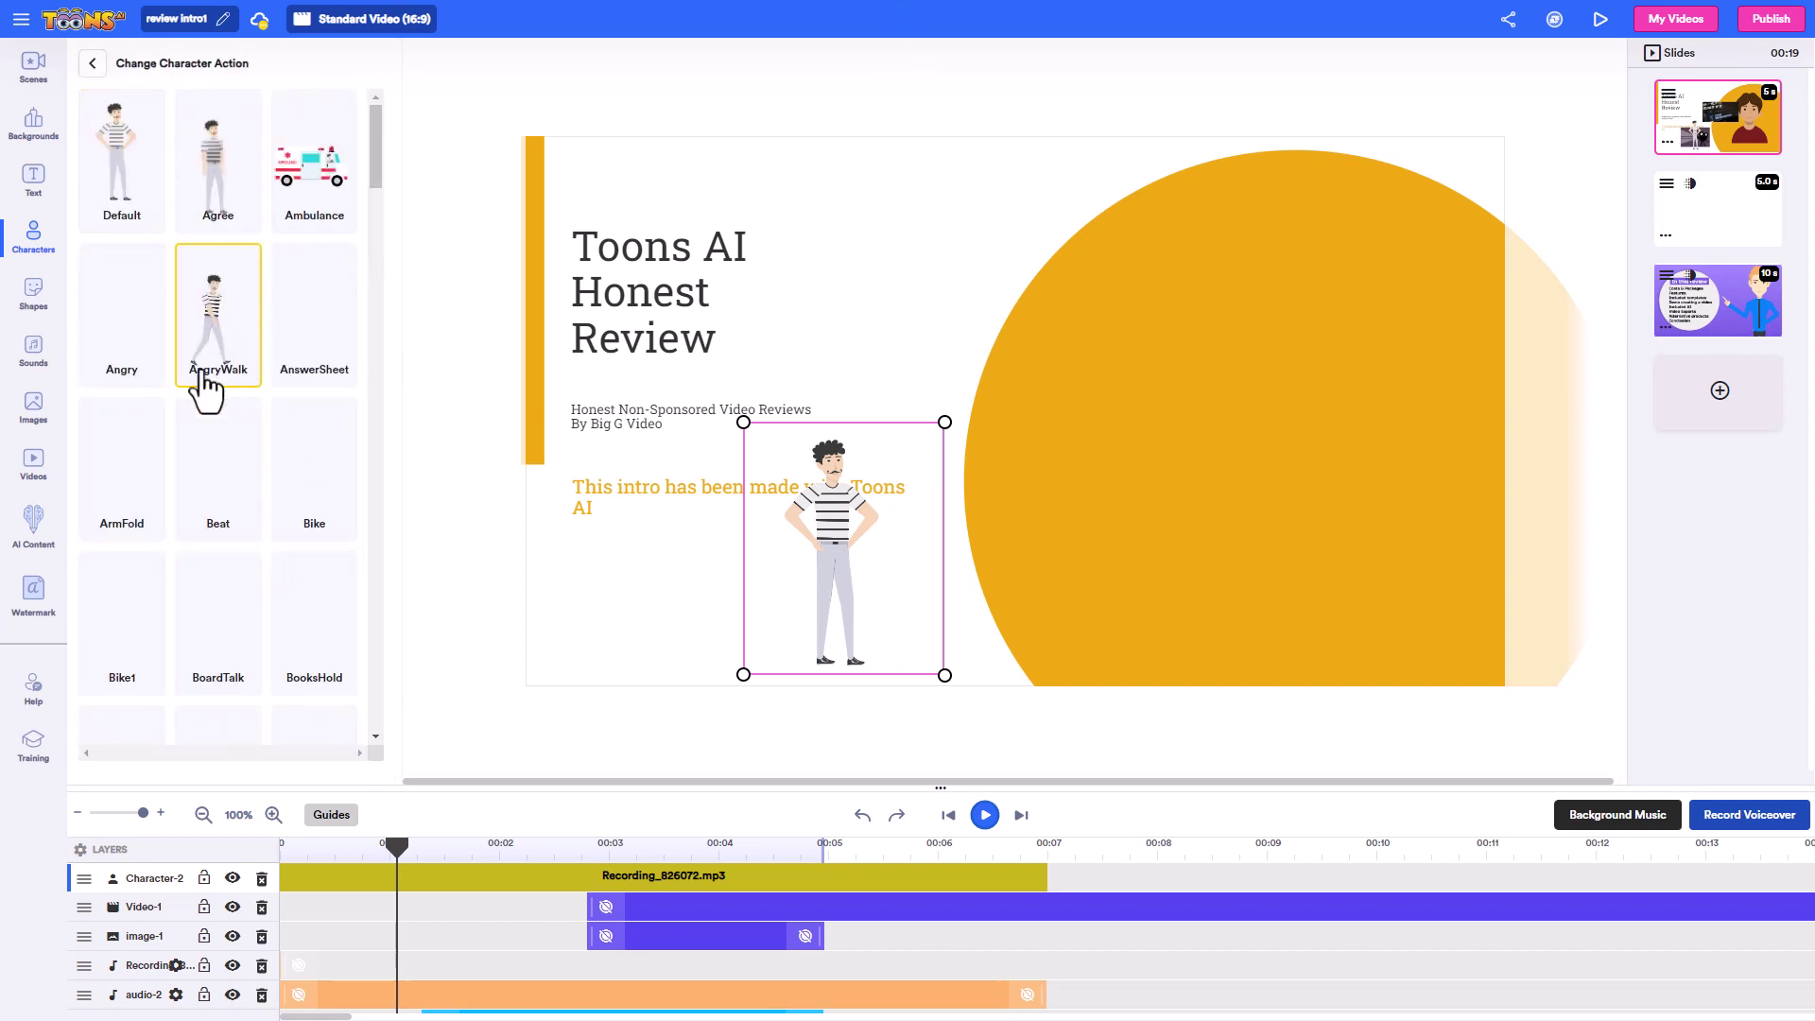
scroll(217, 454, "down", 5)
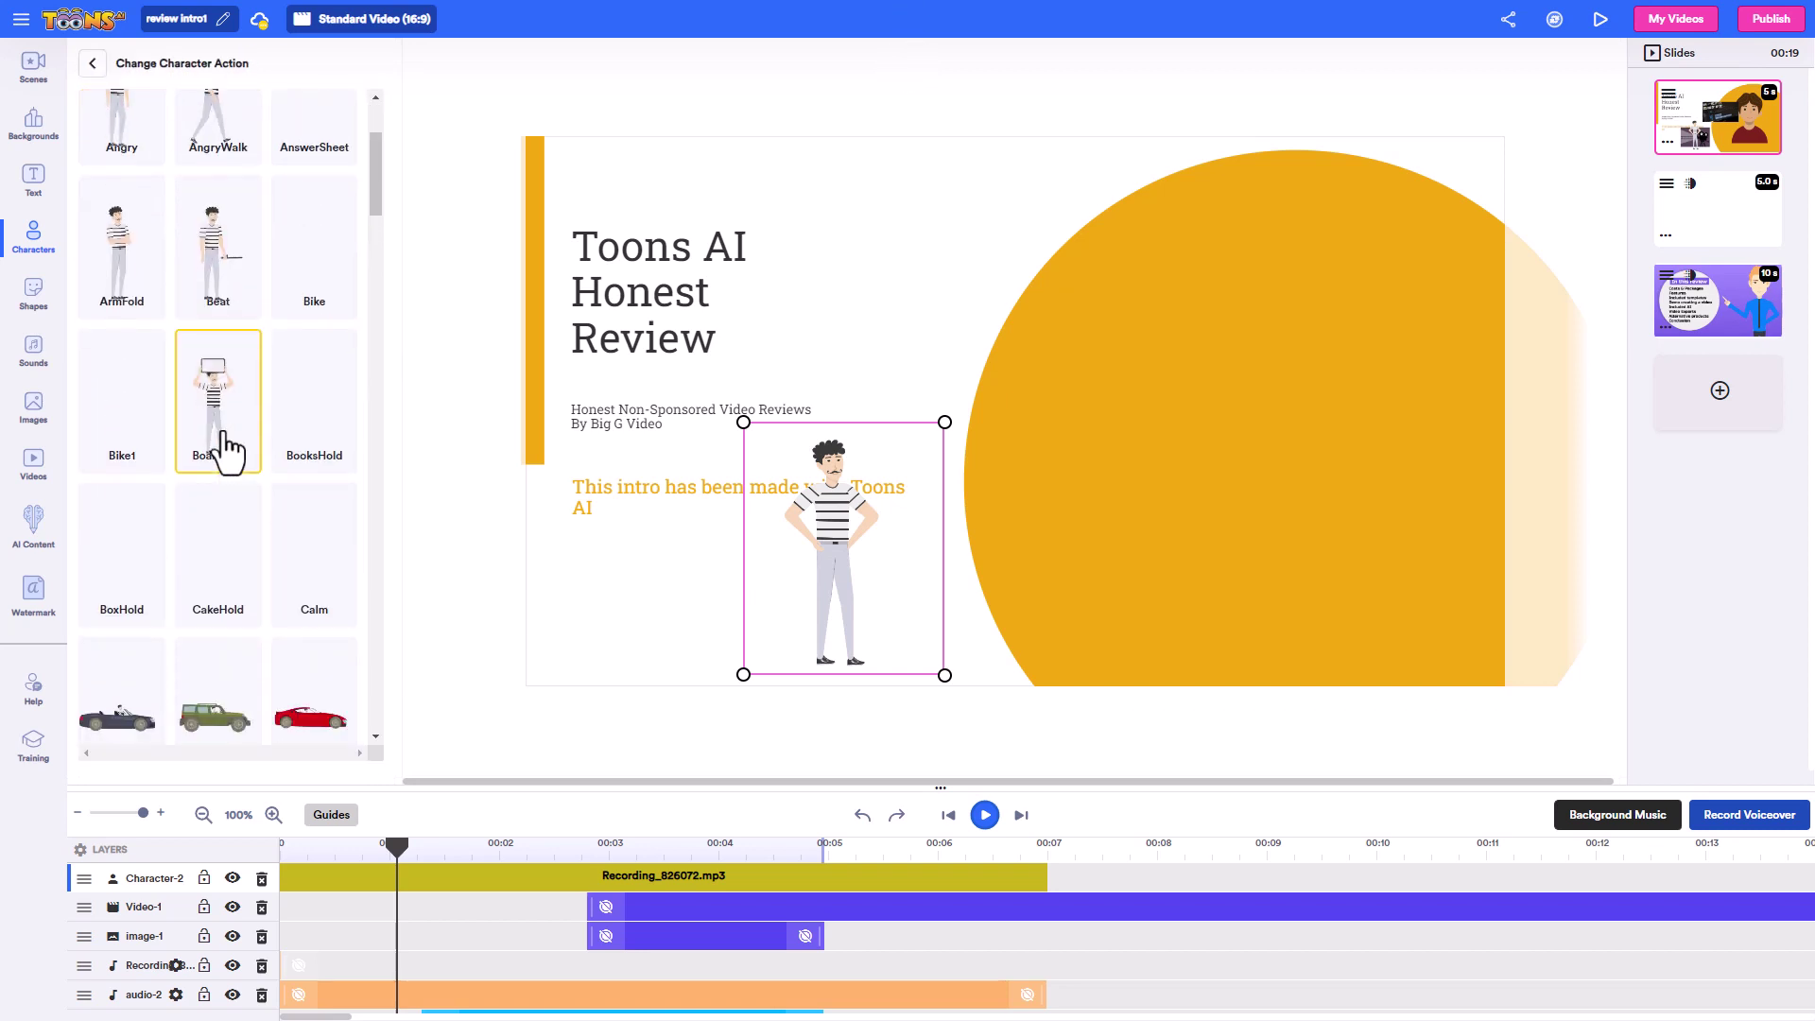
scroll(226, 457, "down", 9)
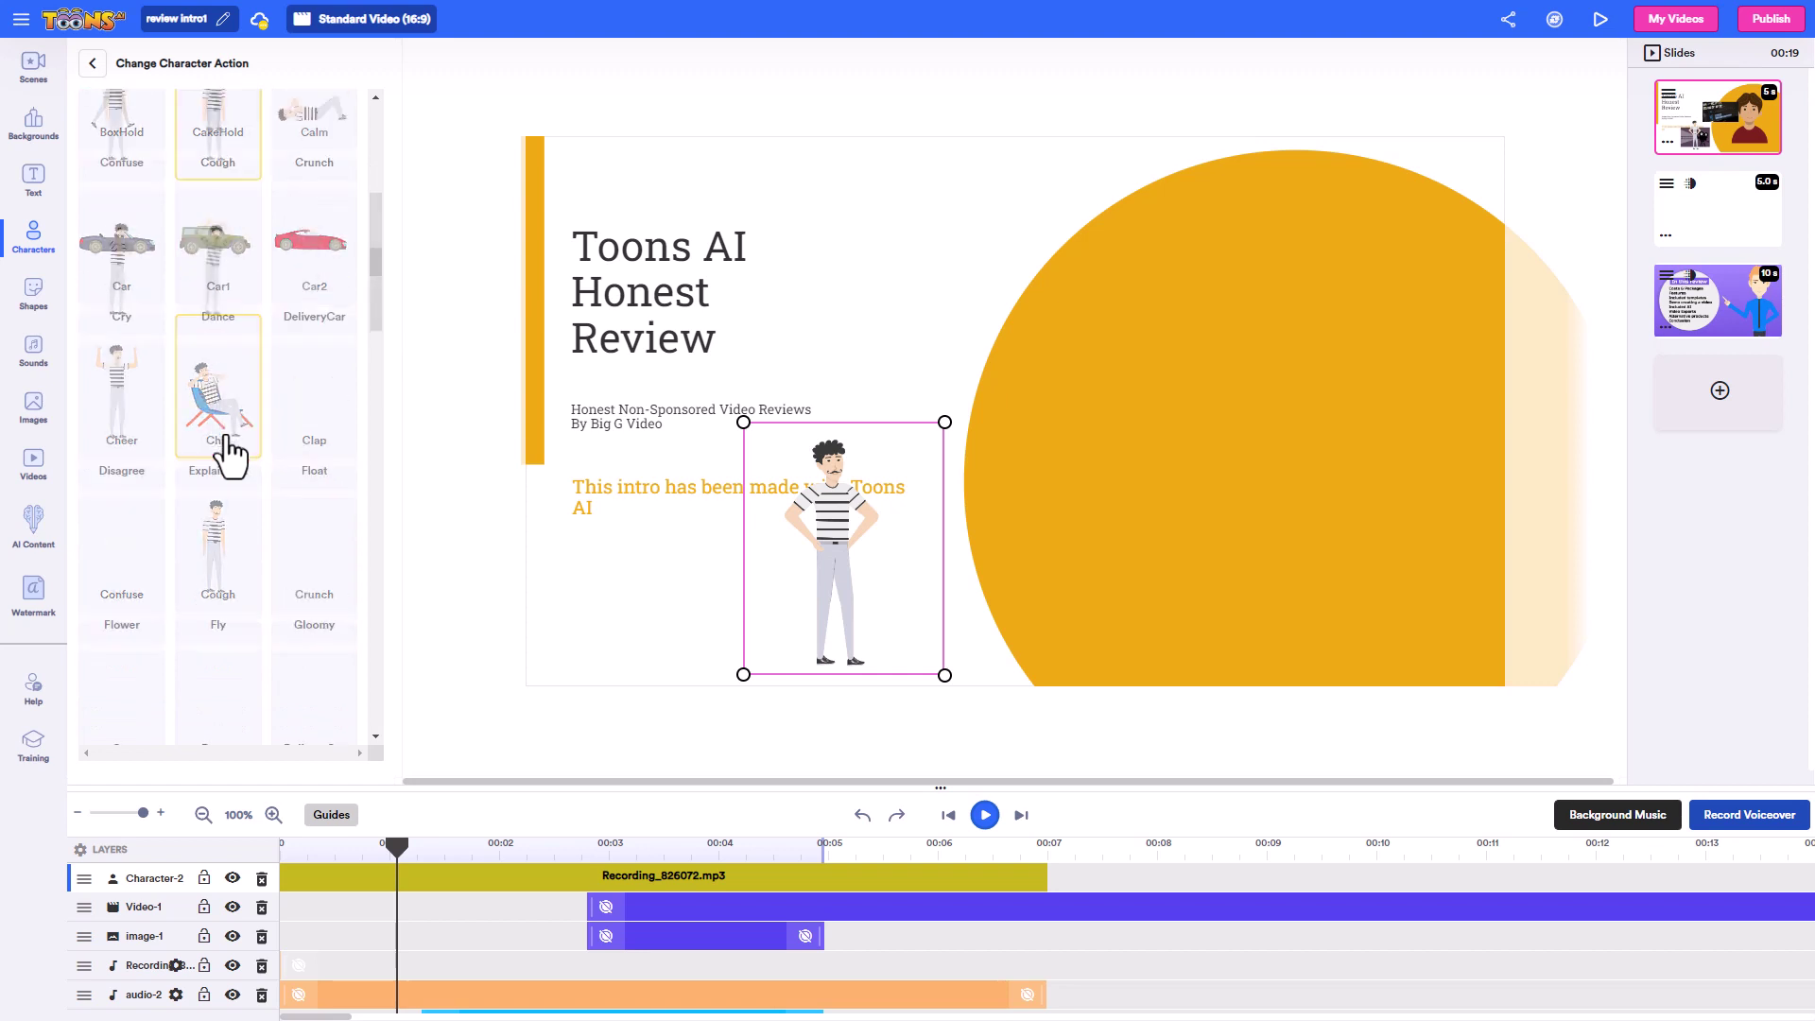
scroll(227, 456, "down", 6)
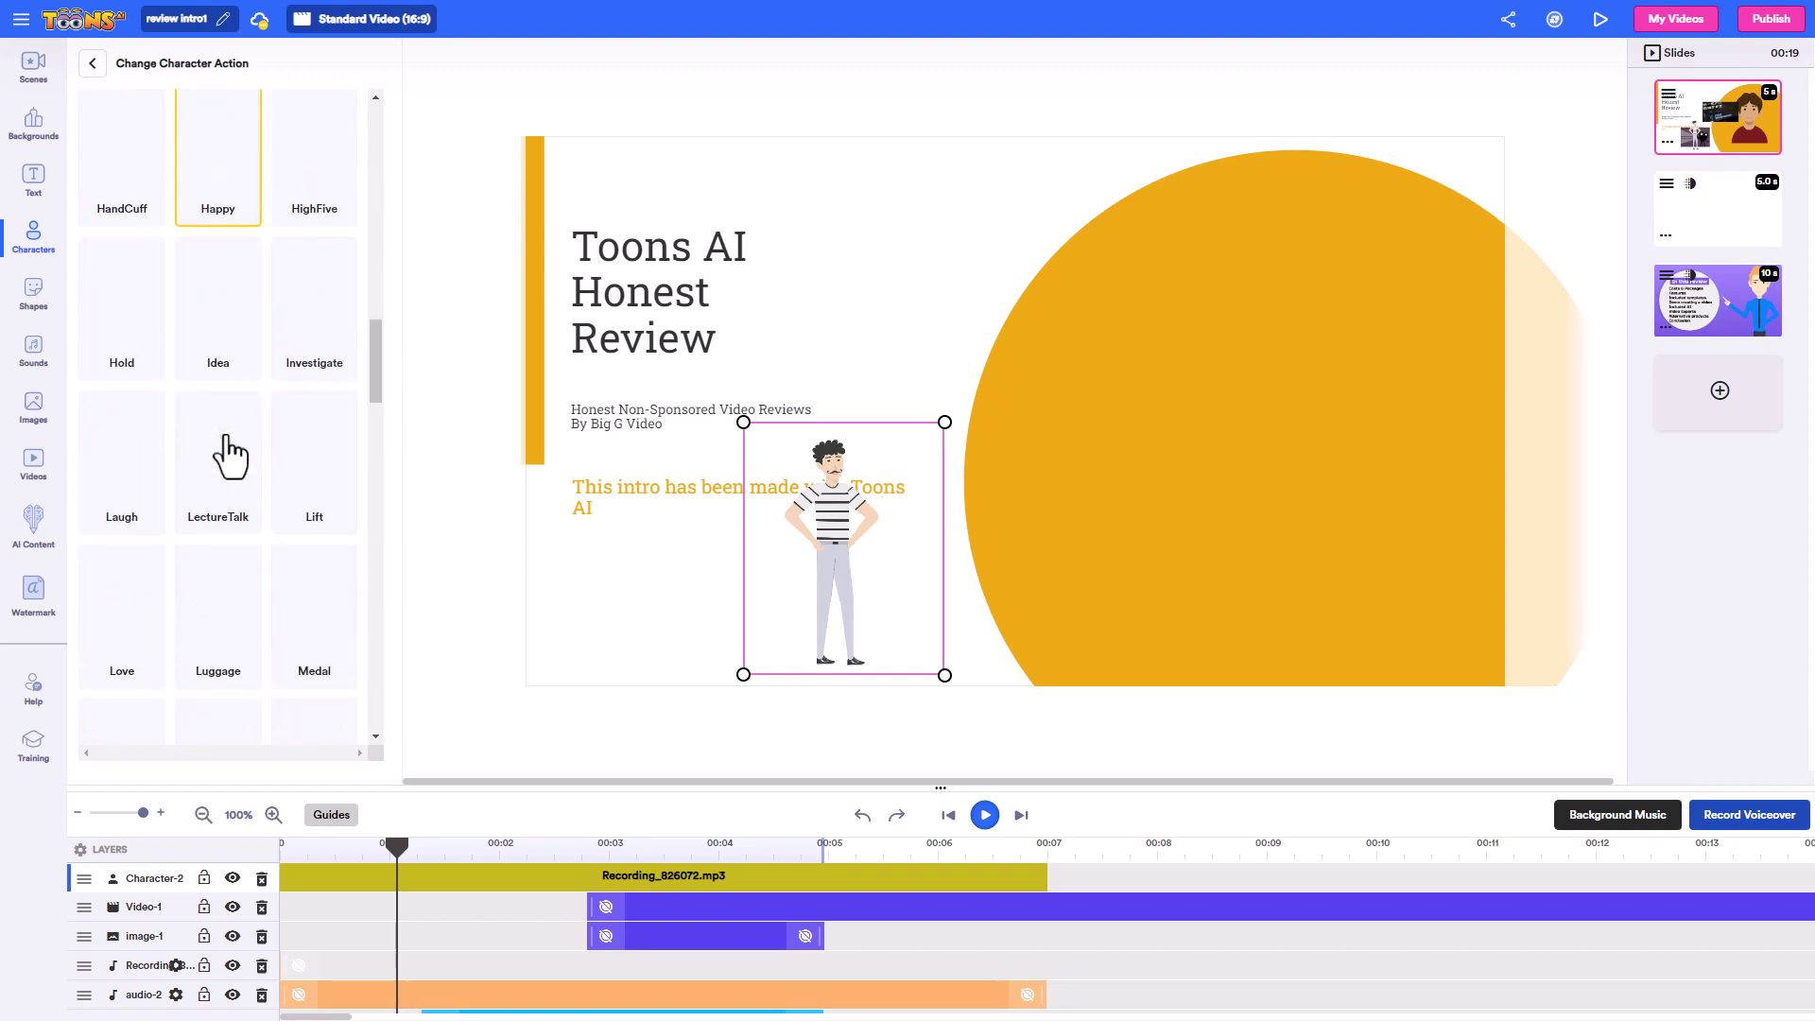
scroll(229, 457, "down", 6)
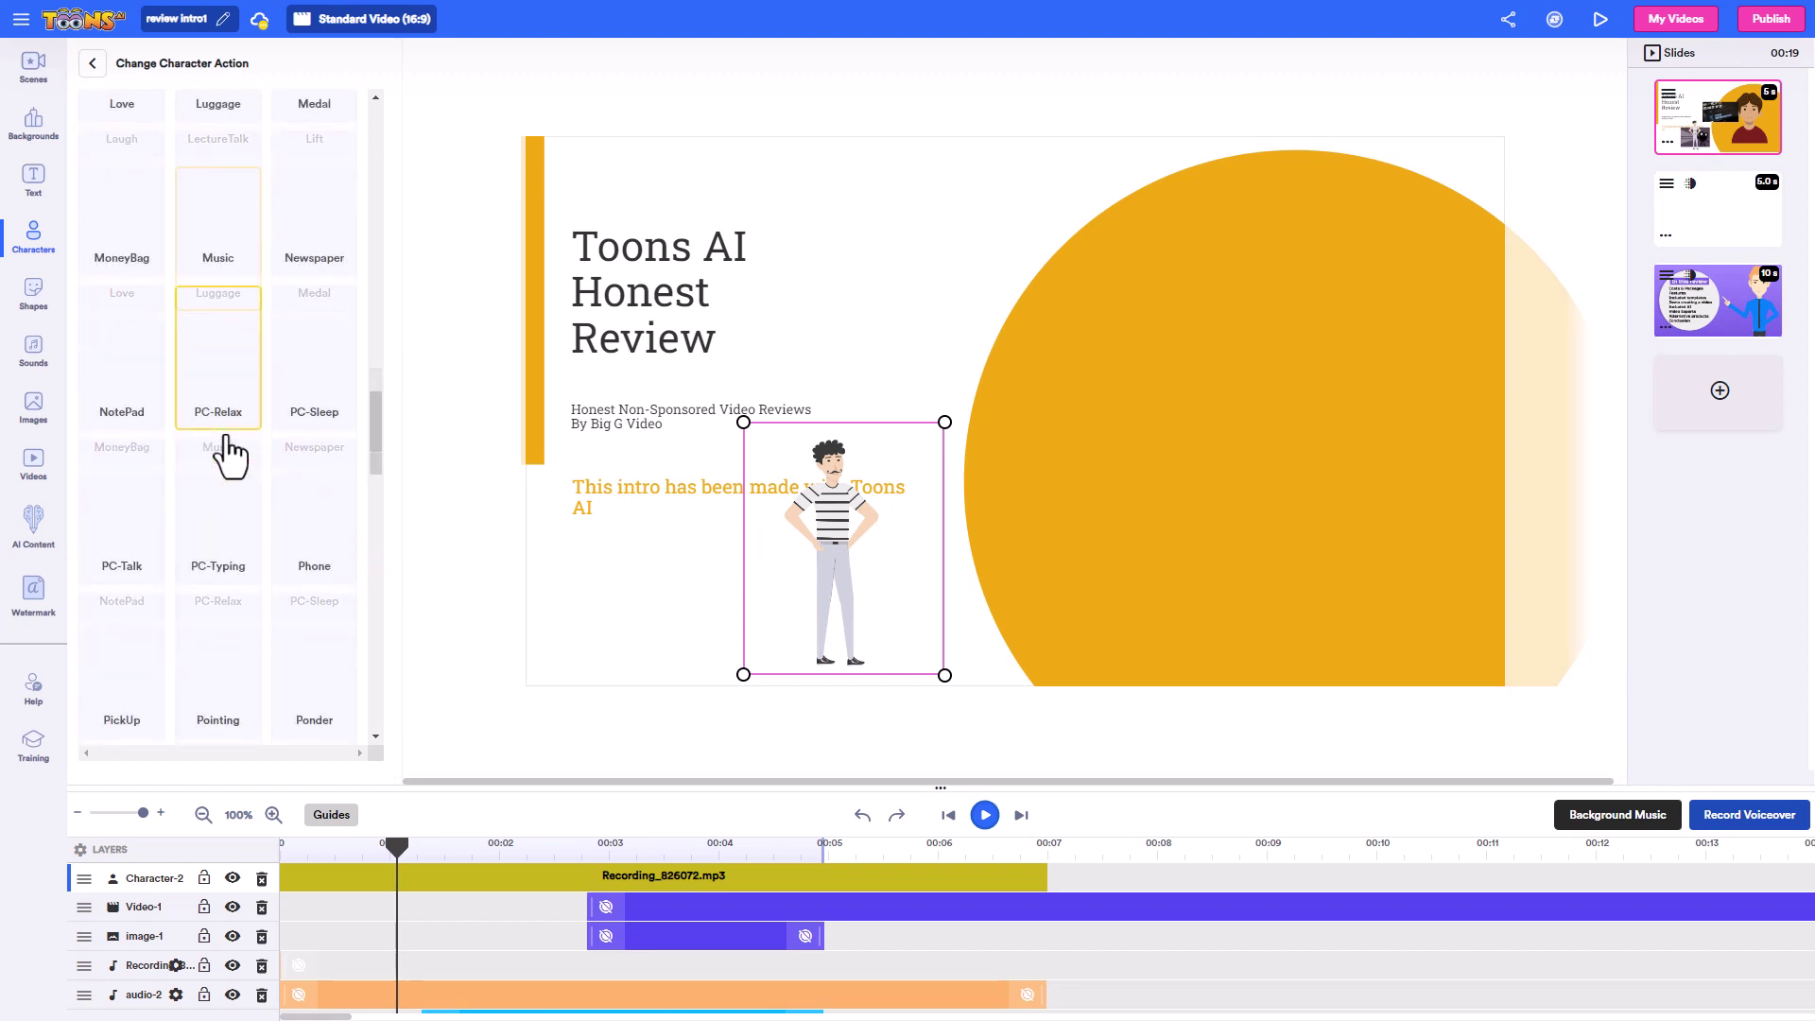
scroll(229, 456, "down", 4)
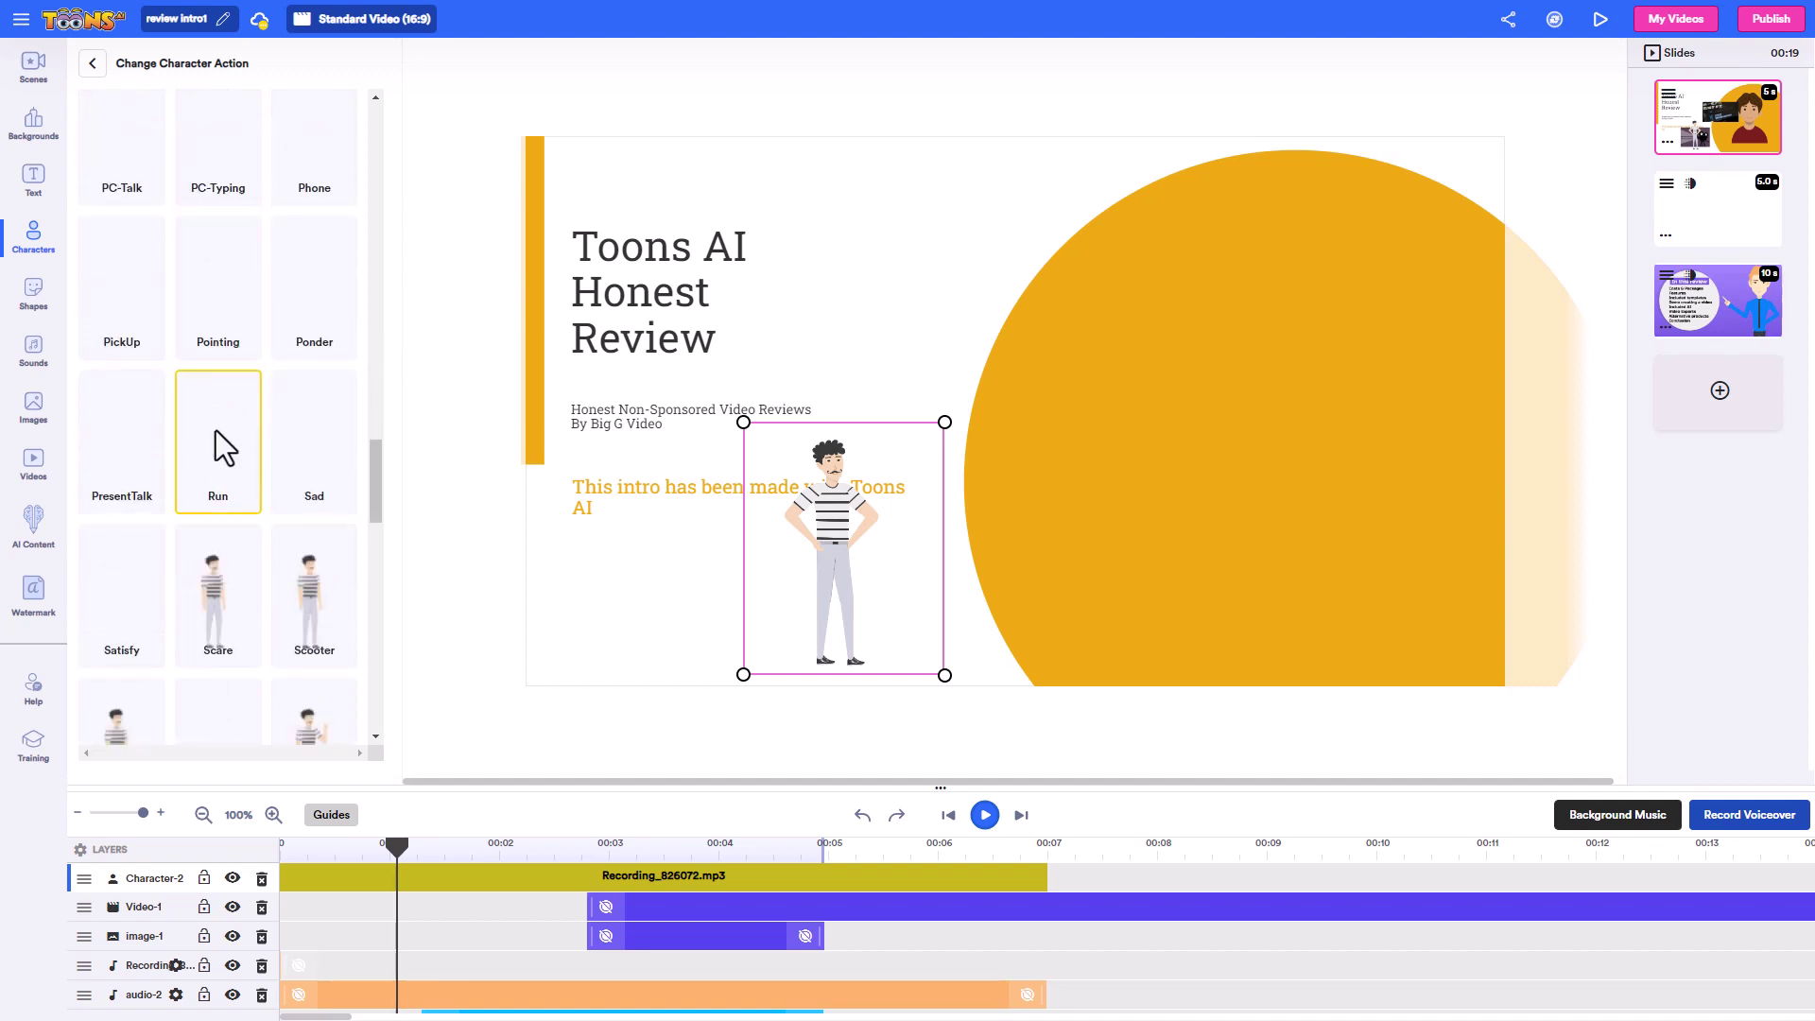
scroll(223, 473, "down", 7)
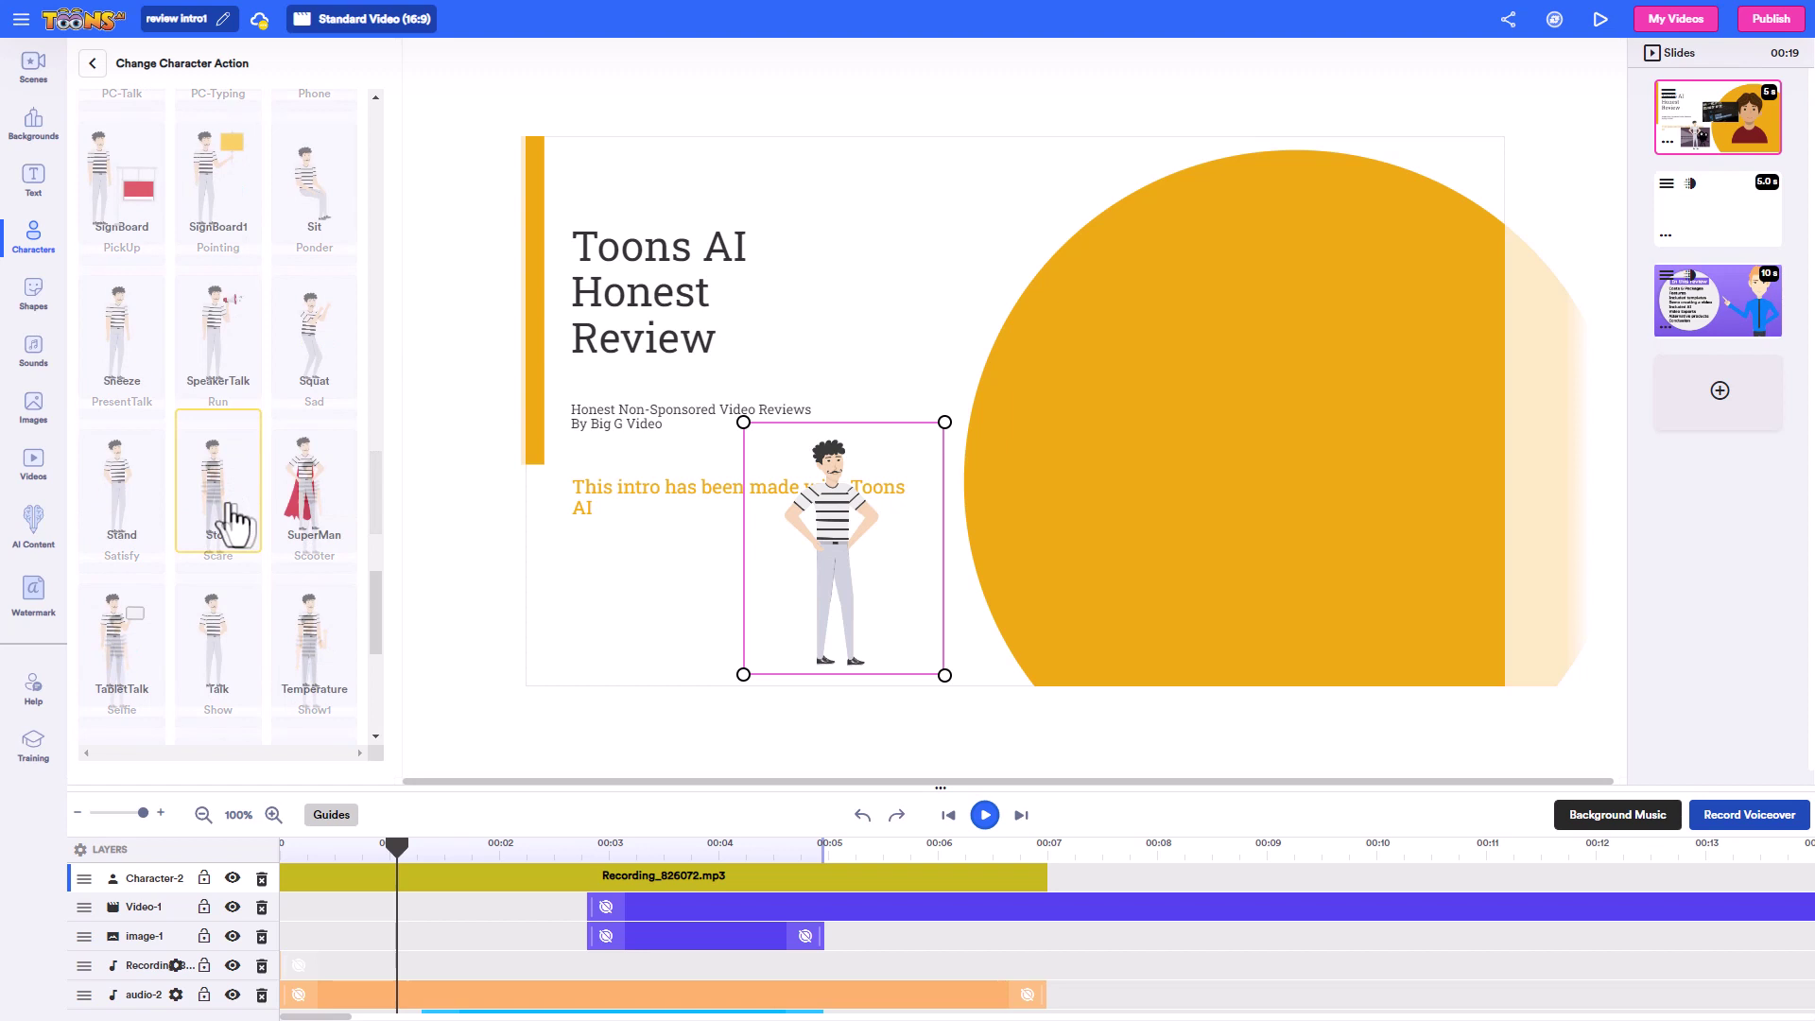
left_click(216, 624)
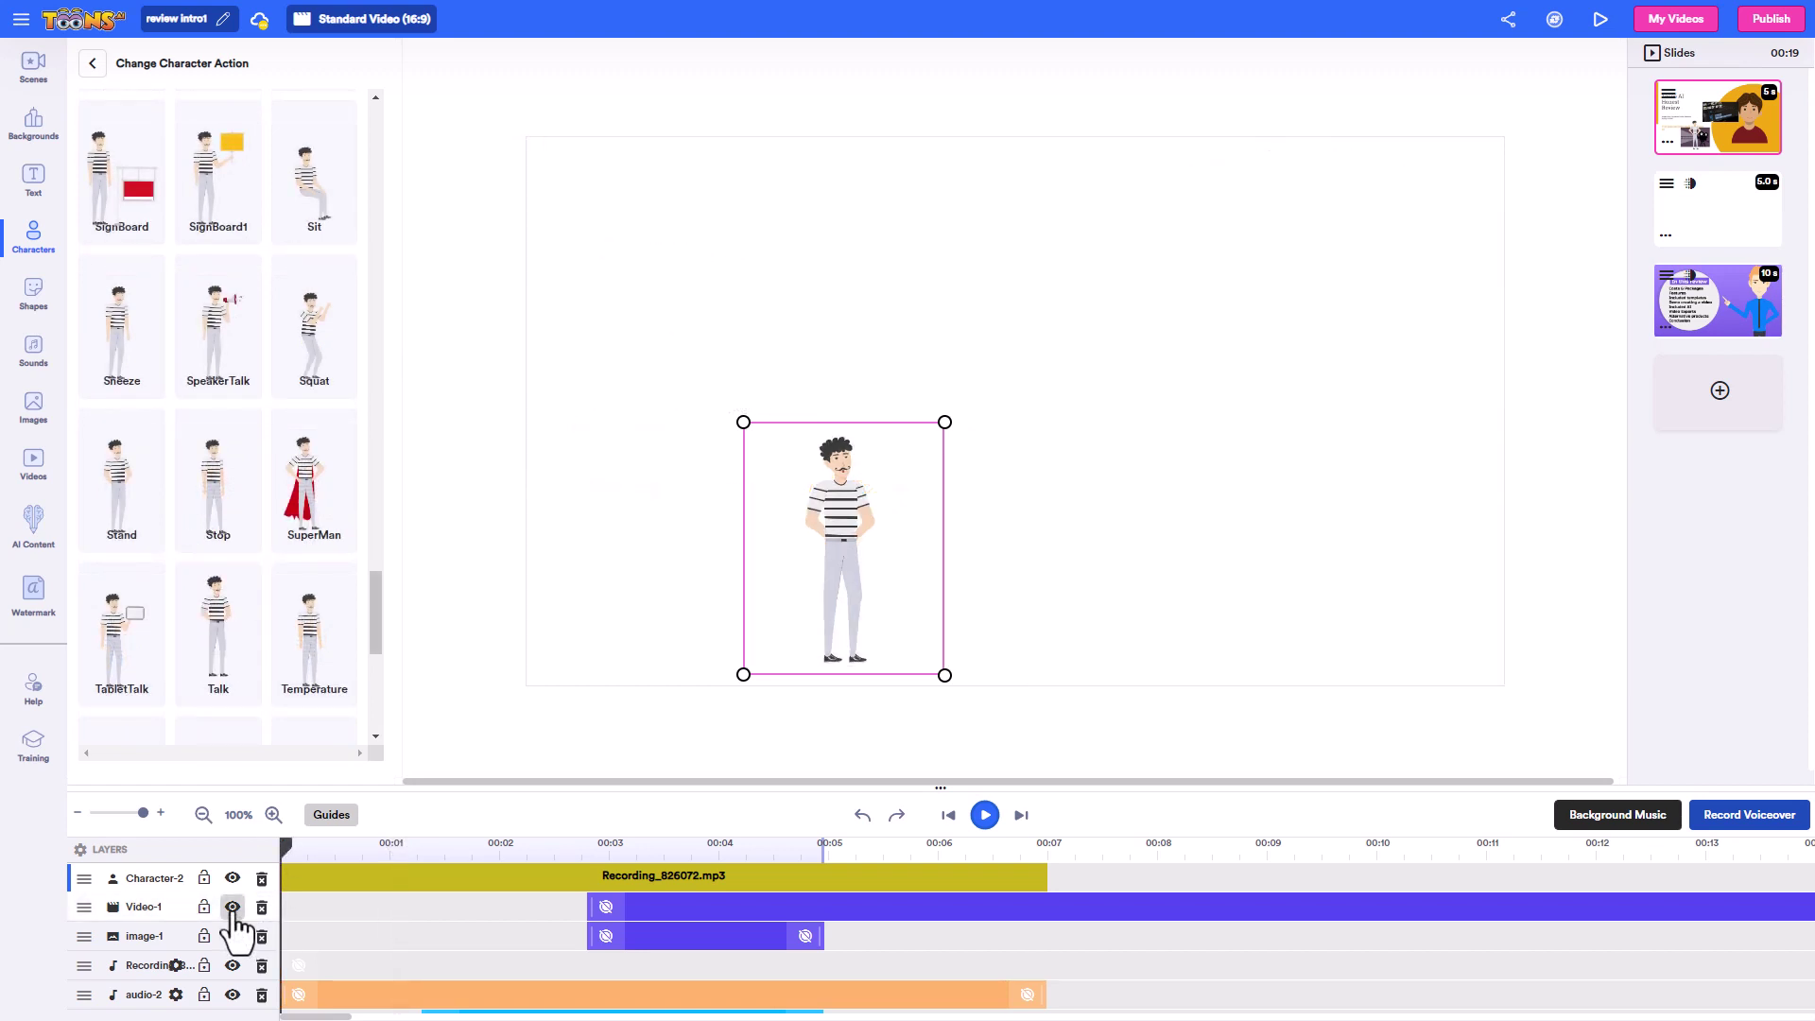
Hide the Video-1, image-1, voice recording and audio-2 layers so only the character layer stays active.
left_click(232, 907)
left_click(231, 936)
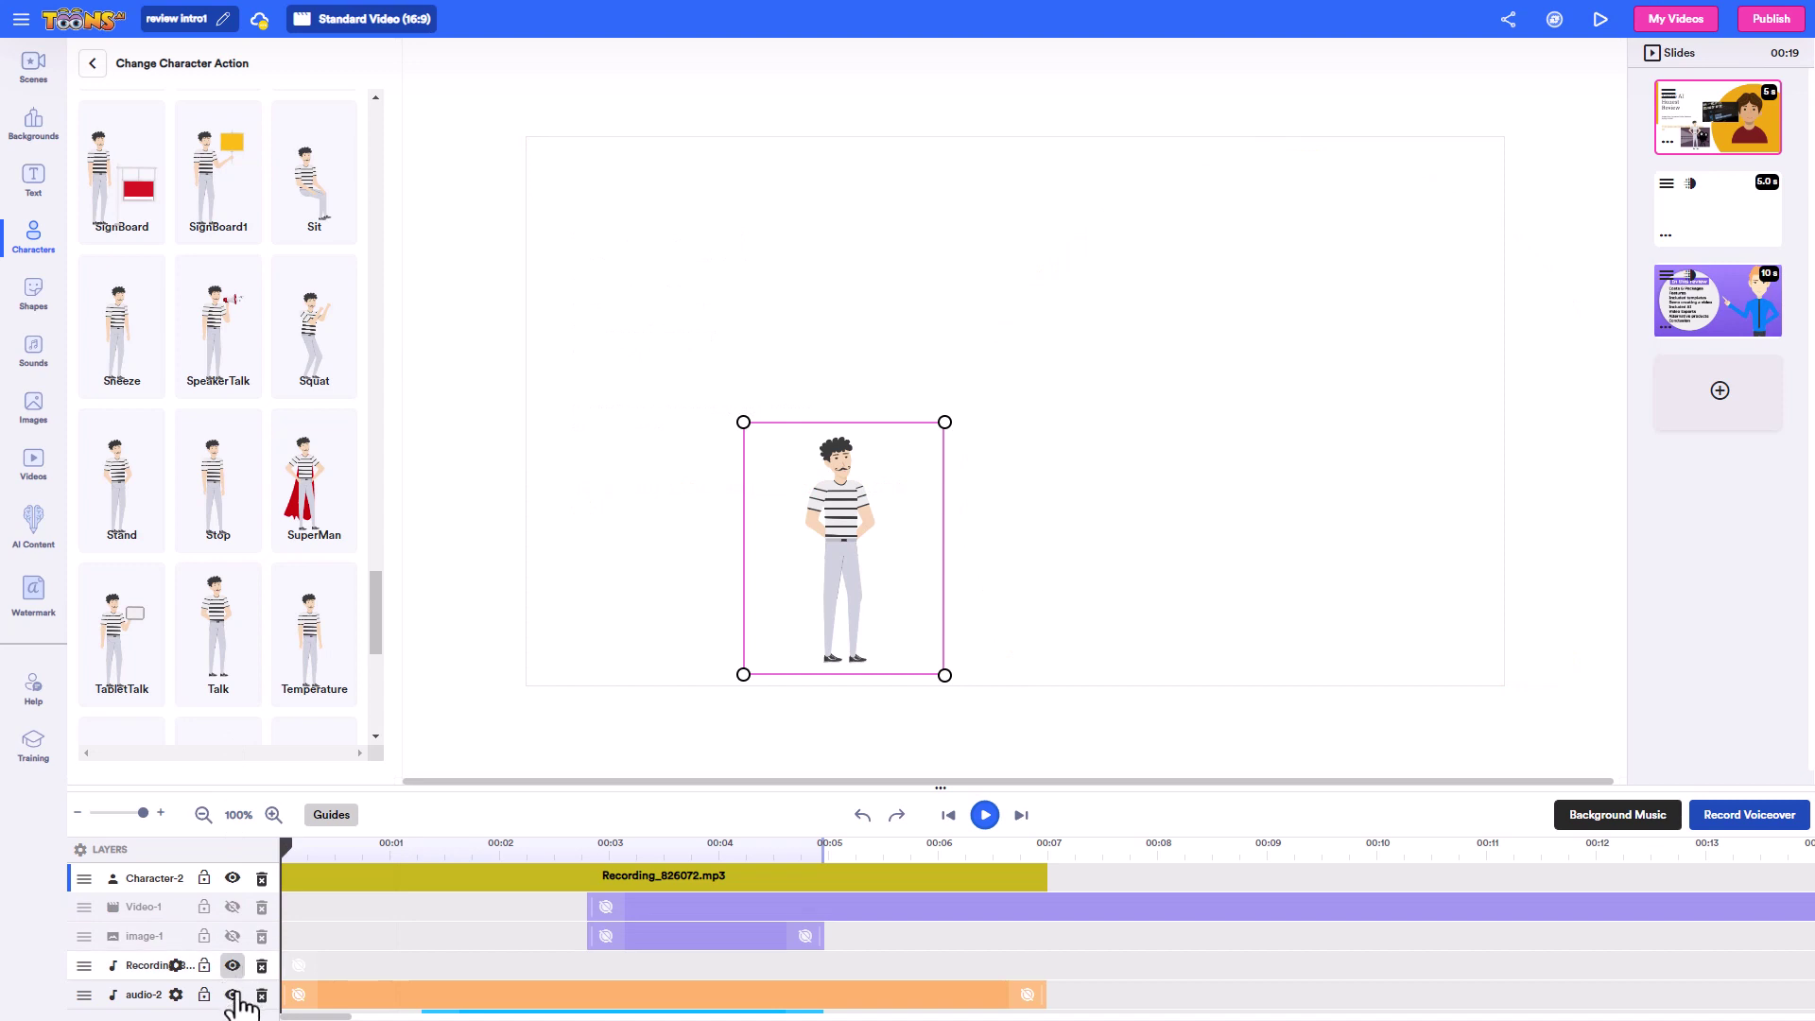
left_click(231, 994)
Enlarge the striped-shirt man to nearly the full slide height and play the slide from the start.
left_click_drag(945, 422, 1319, 168)
left_click_drag(685, 850, 198, 862)
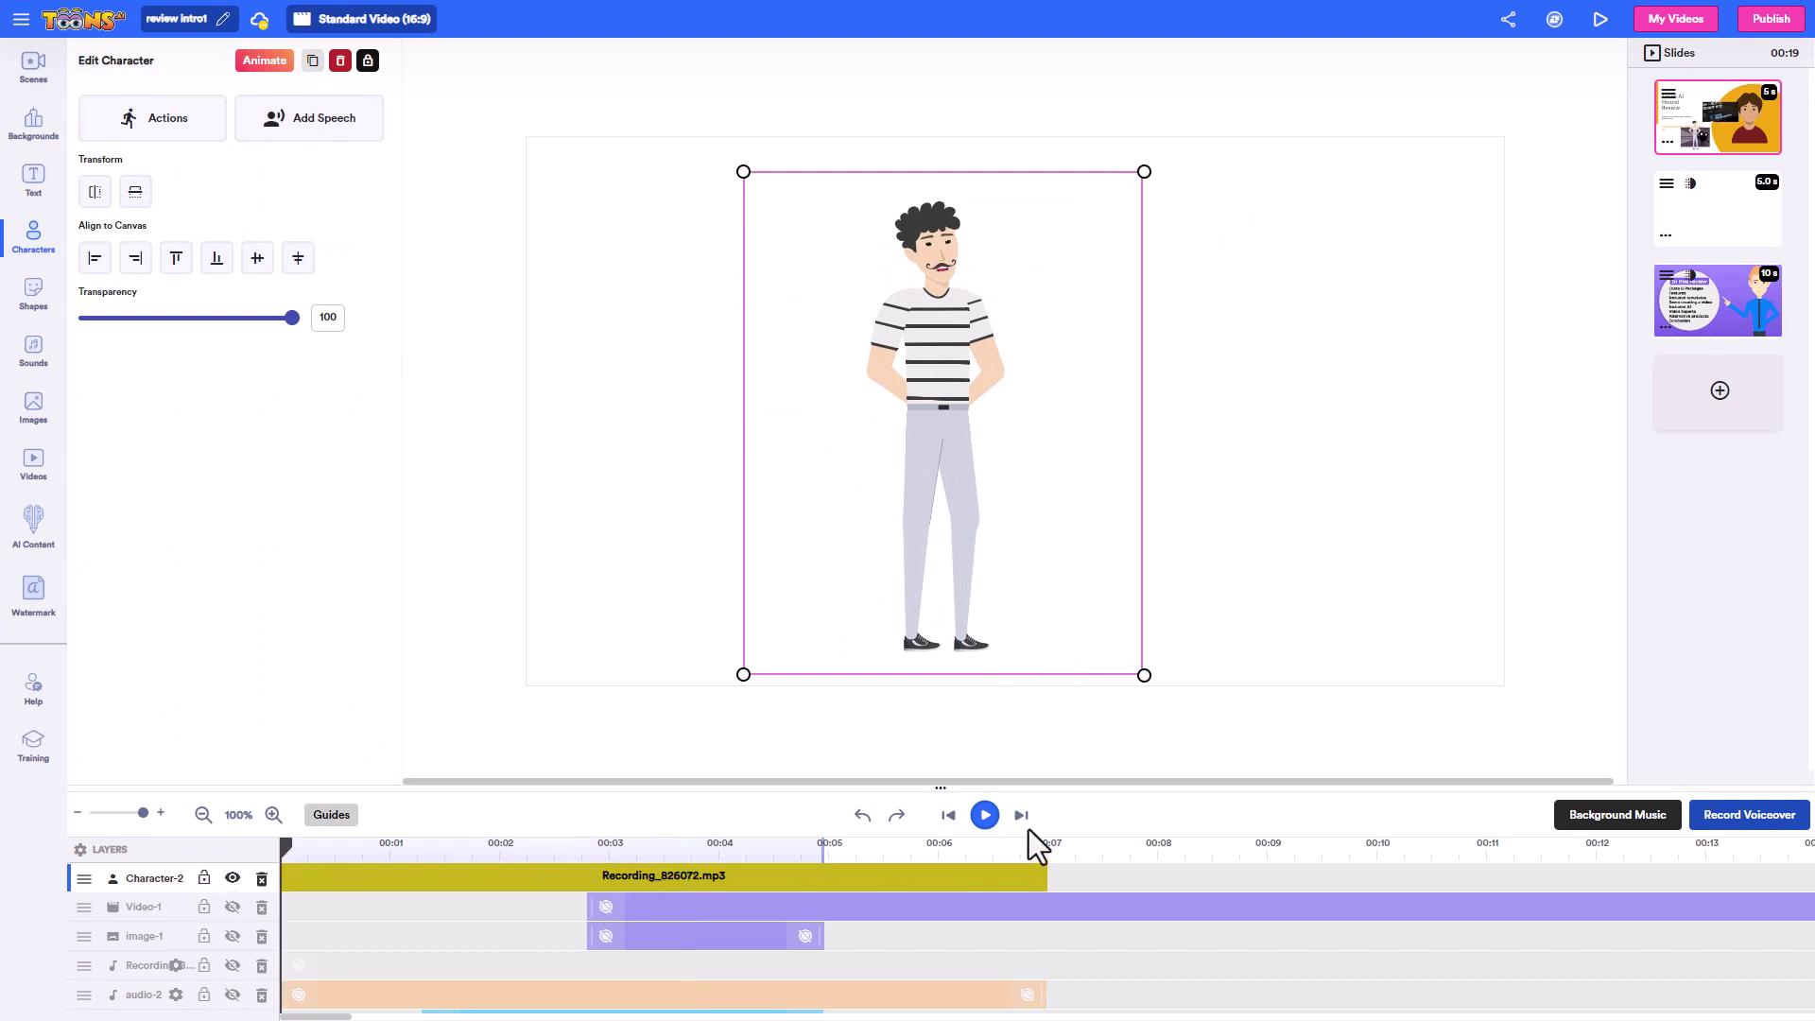
left_click(985, 814)
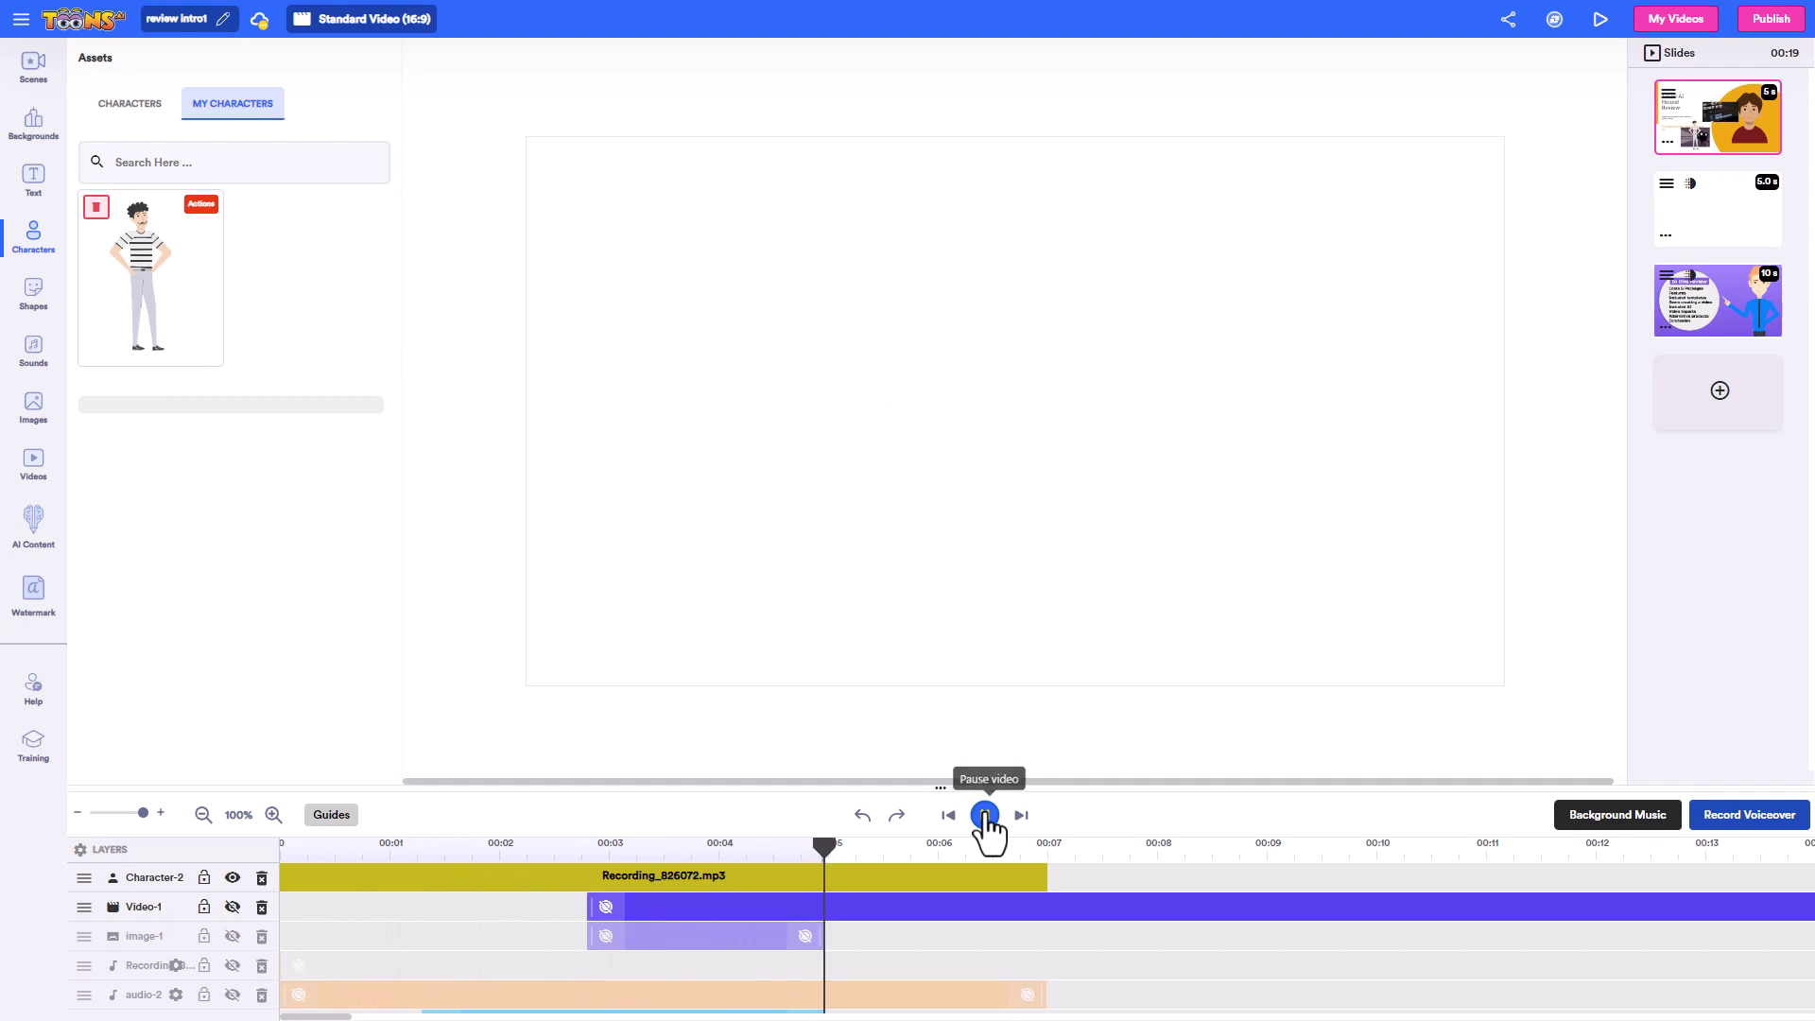
Hide the Video-1 layer again and scrub the timeline to about 00:05 to check the talking animation.
left_click(232, 908)
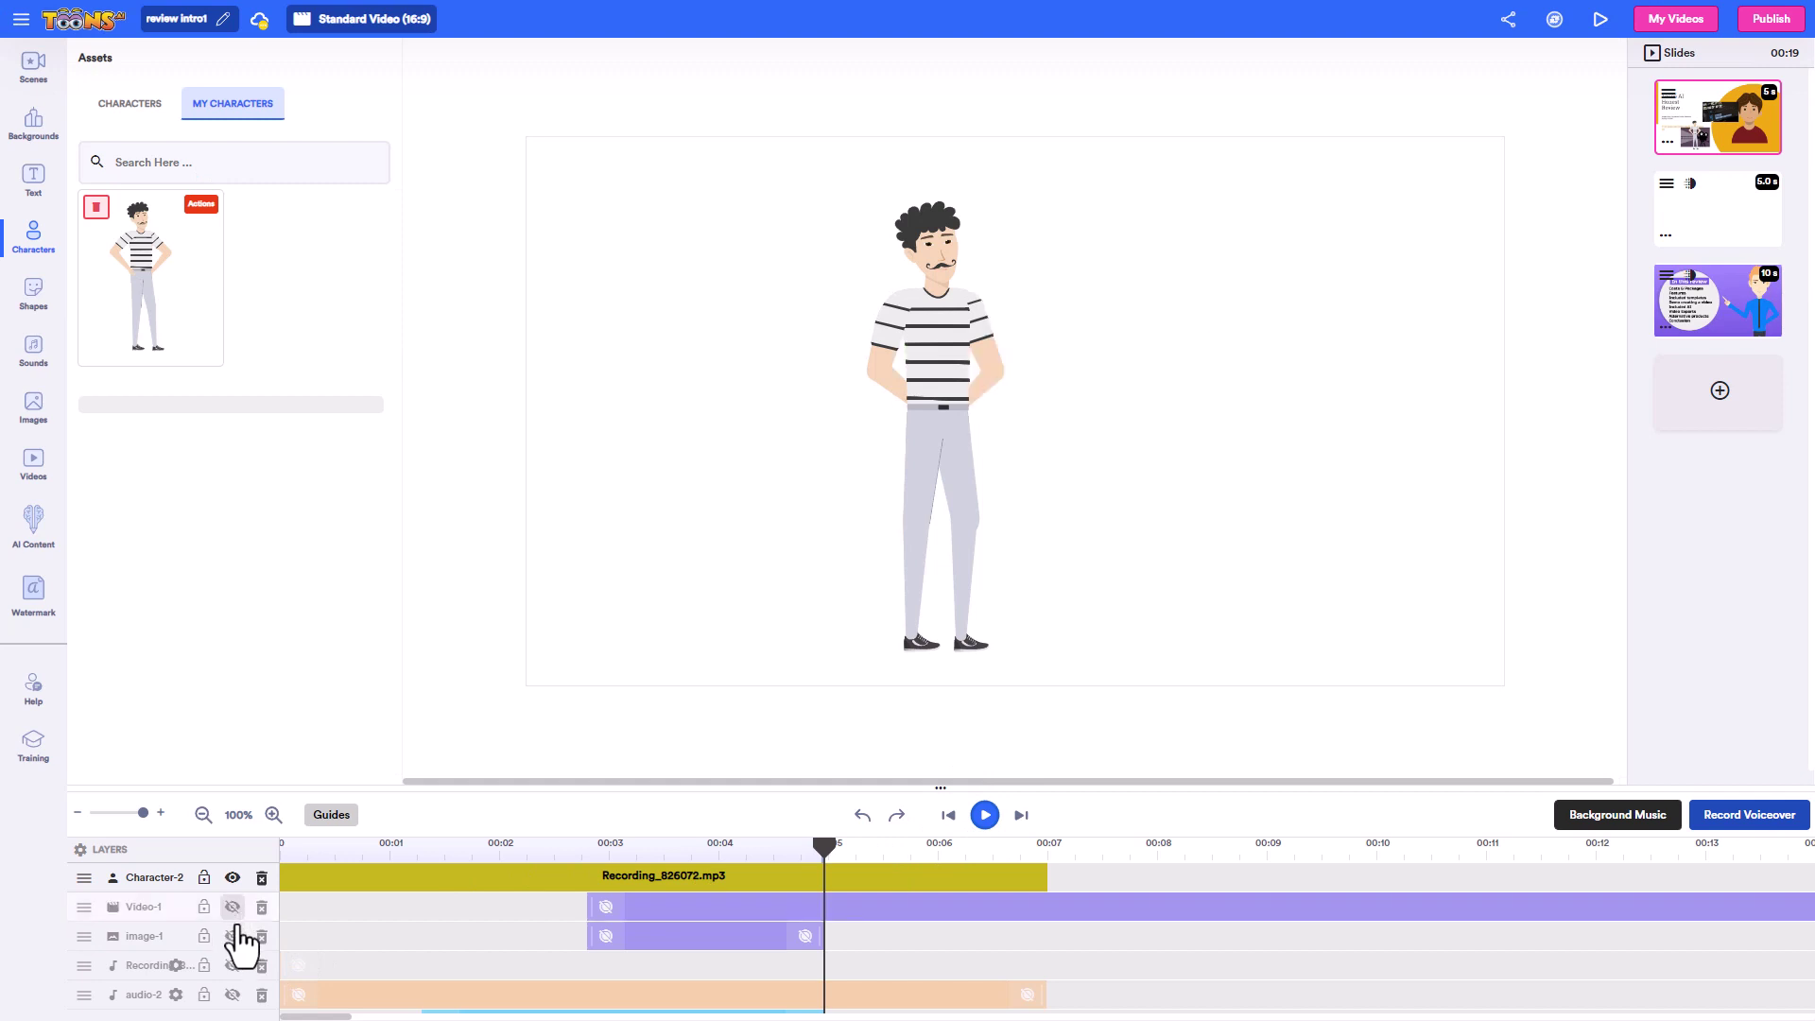
left_click(548, 847)
left_click_drag(547, 847, 844, 855)
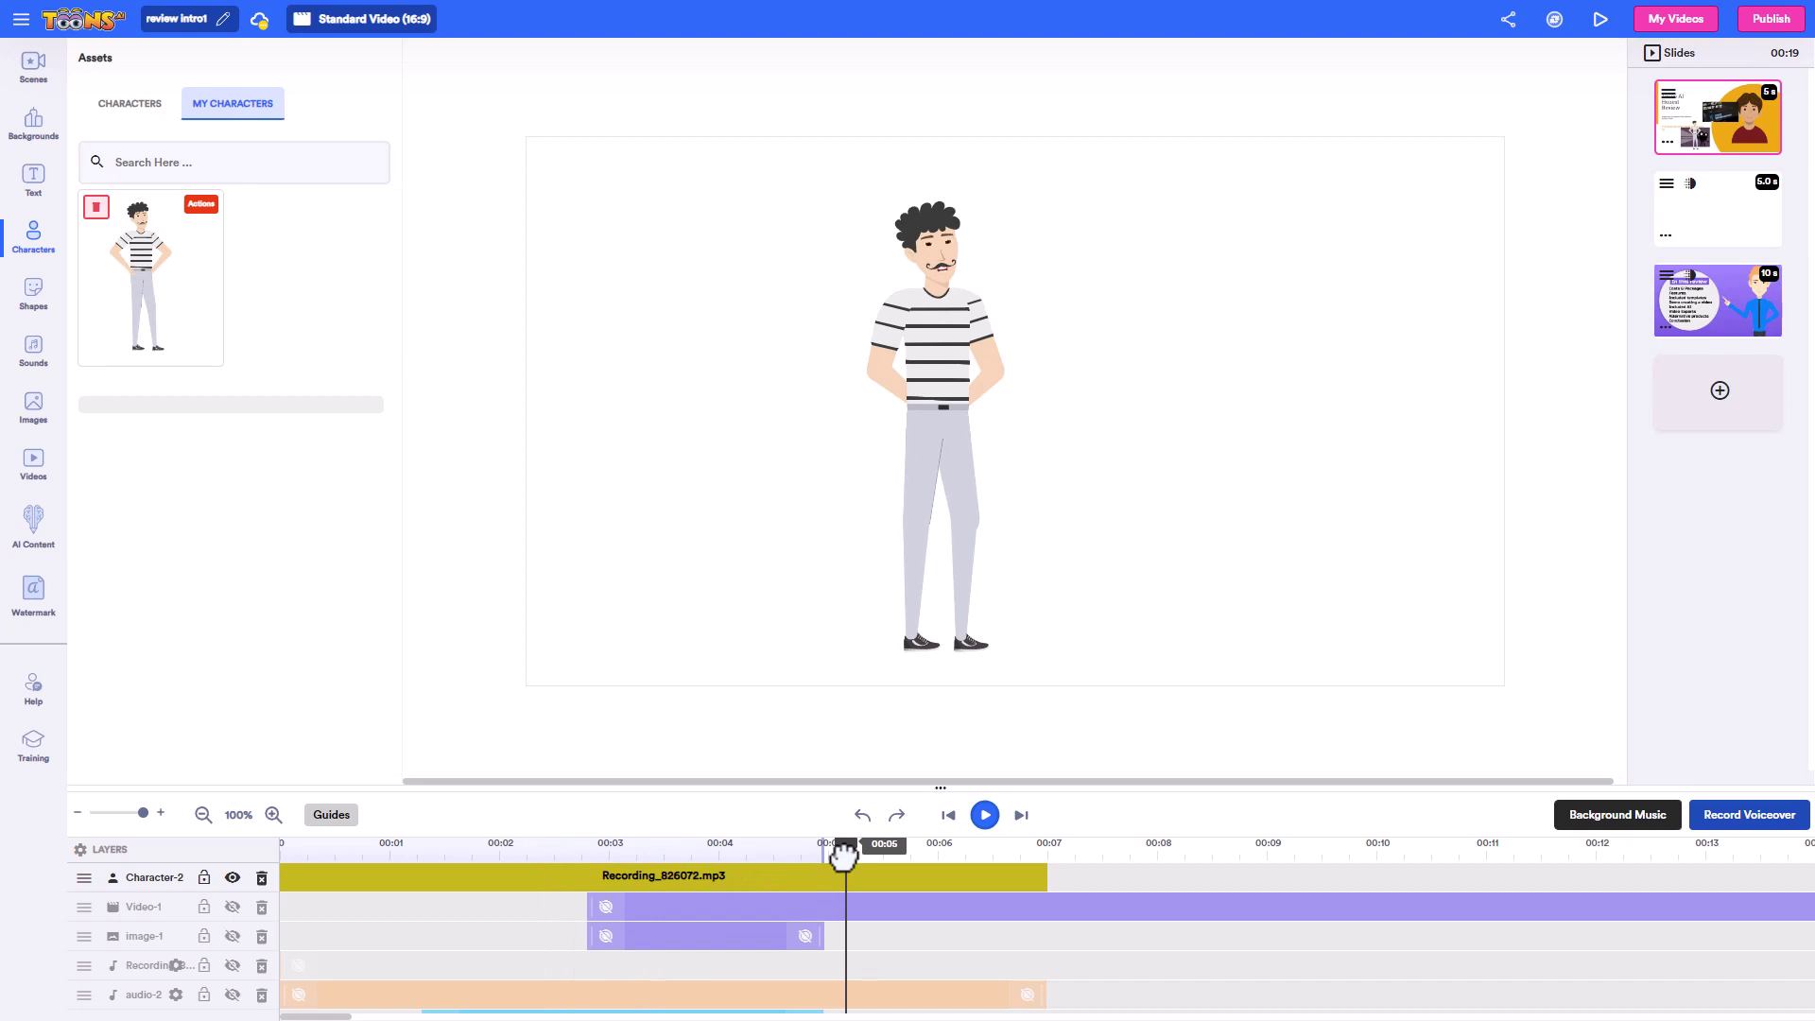
left_click_drag(844, 856, 844, 856)
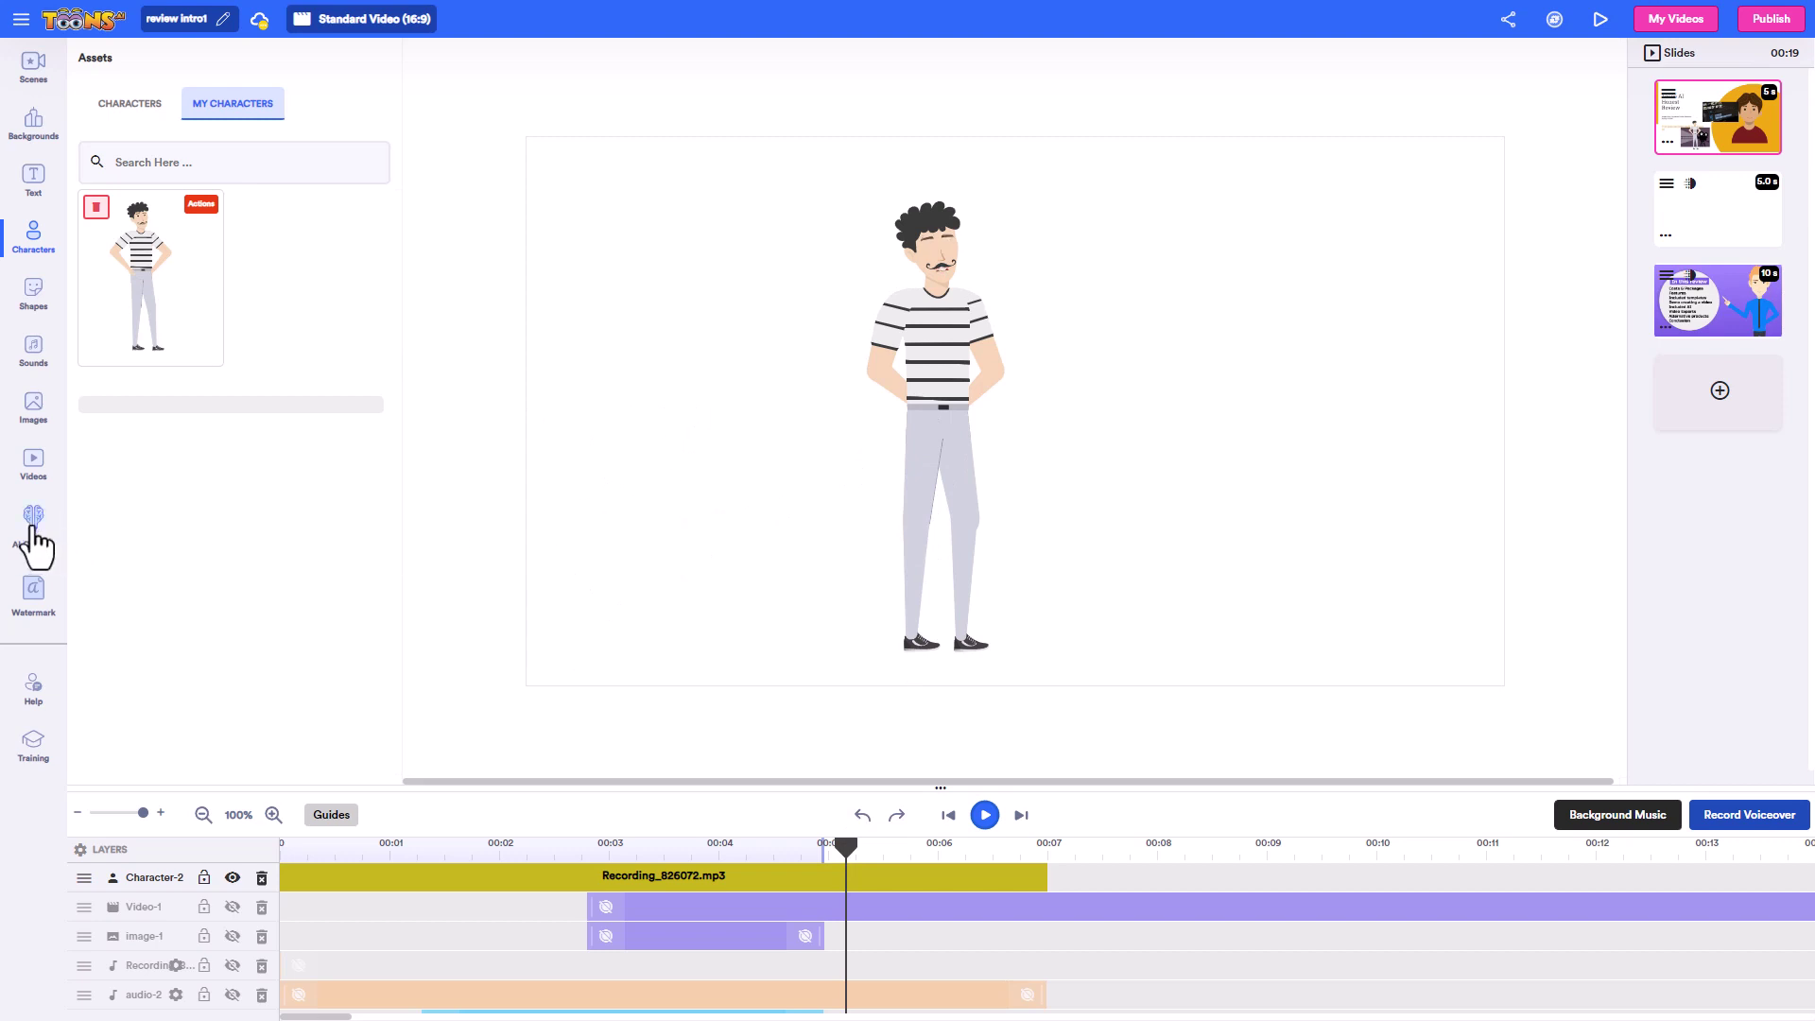
View the watermark settings and generate AI content with the title "video production services".
left_click(44, 600)
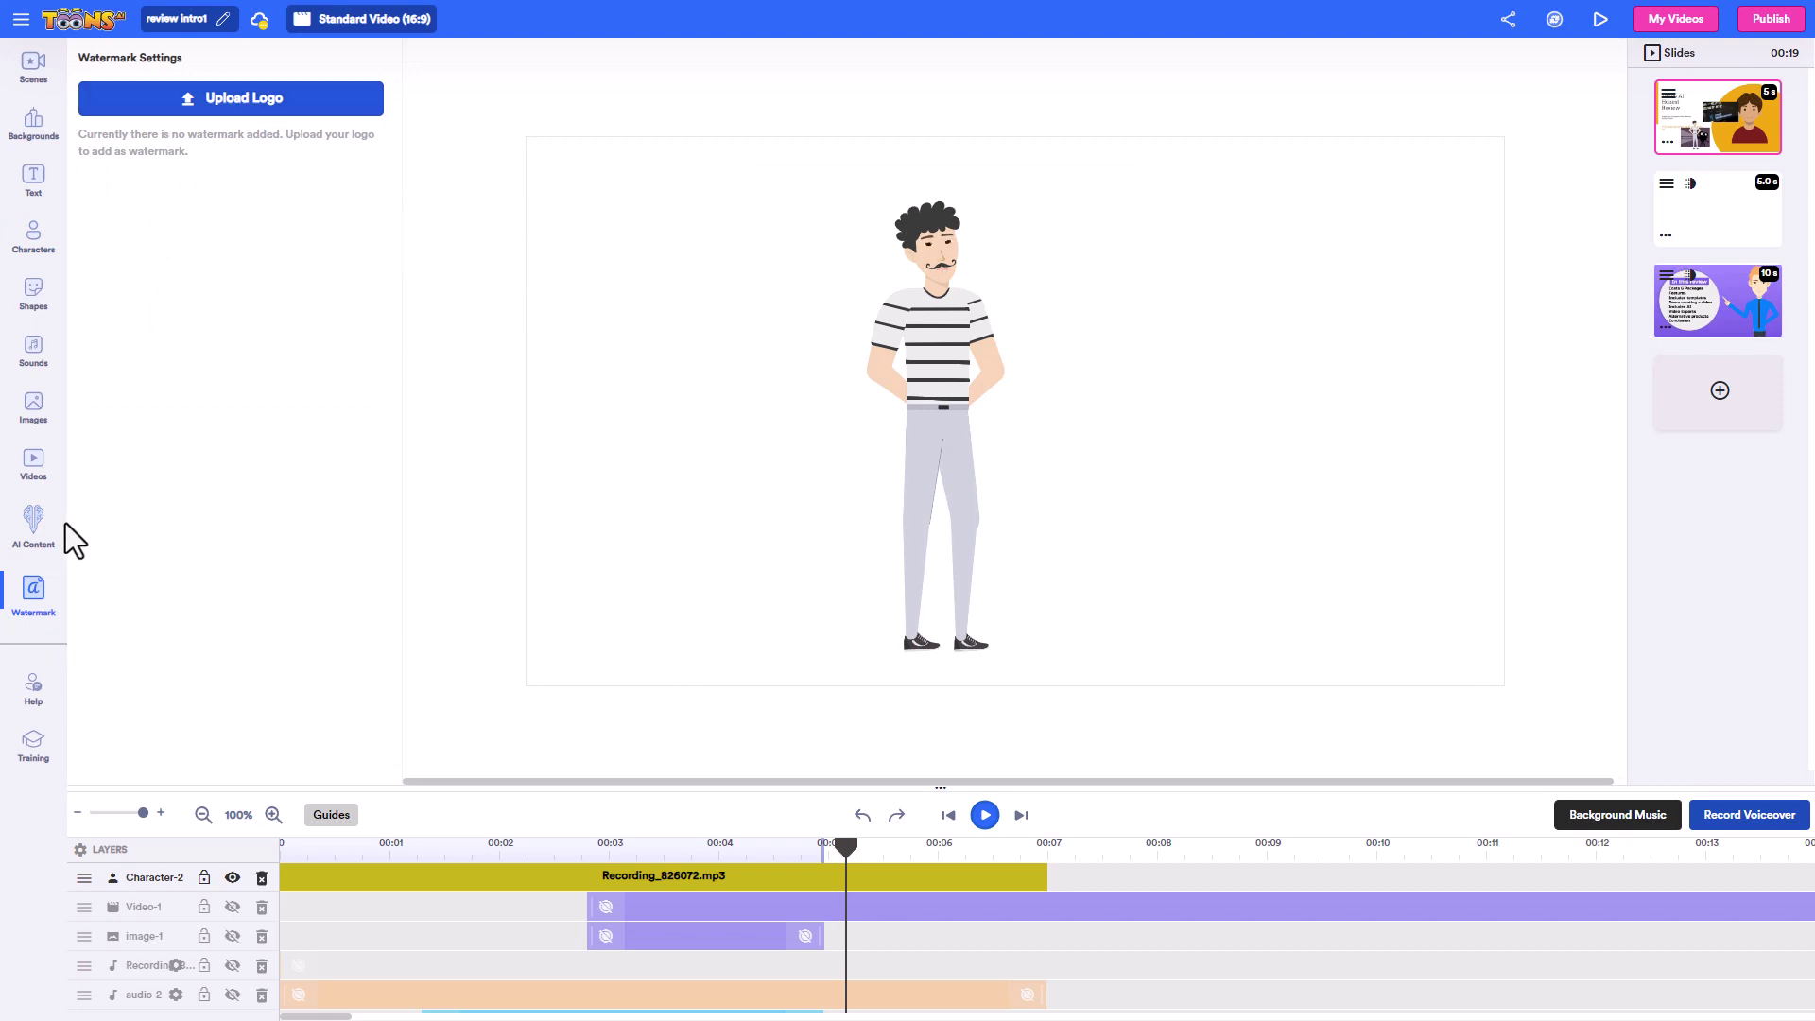
left_click(31, 528)
left_click(771, 336)
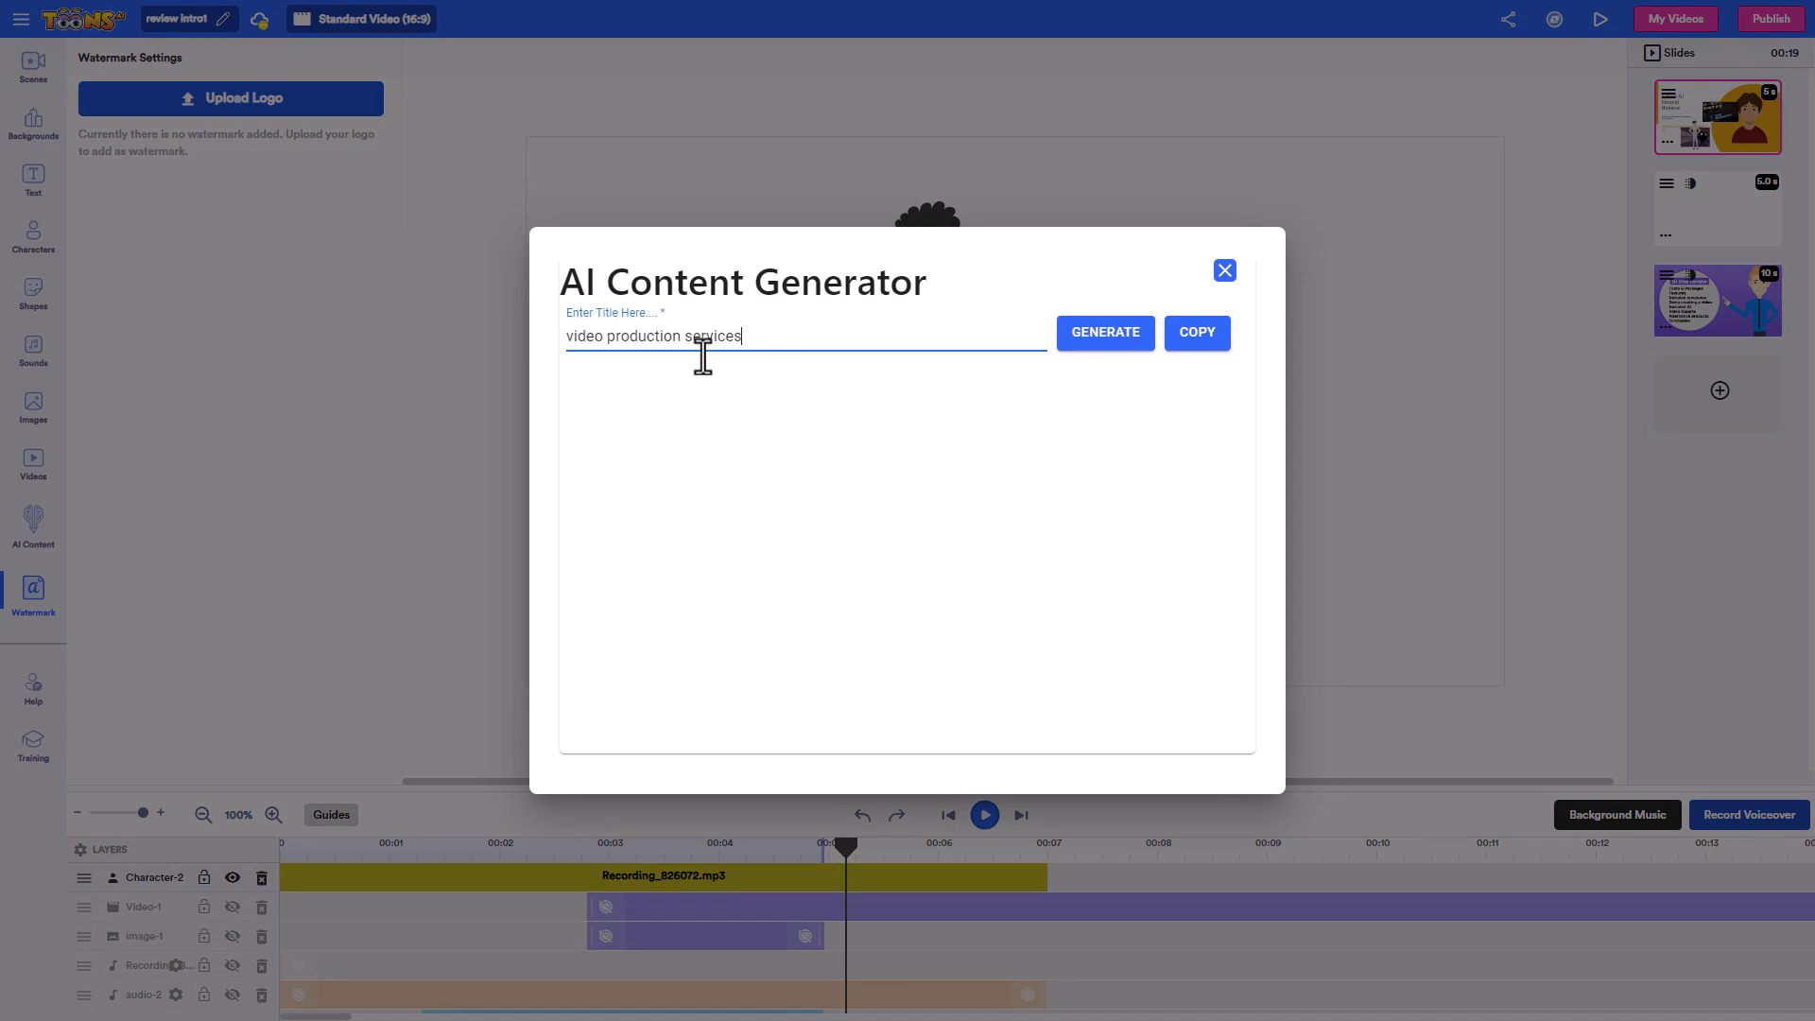
left_click(1095, 337)
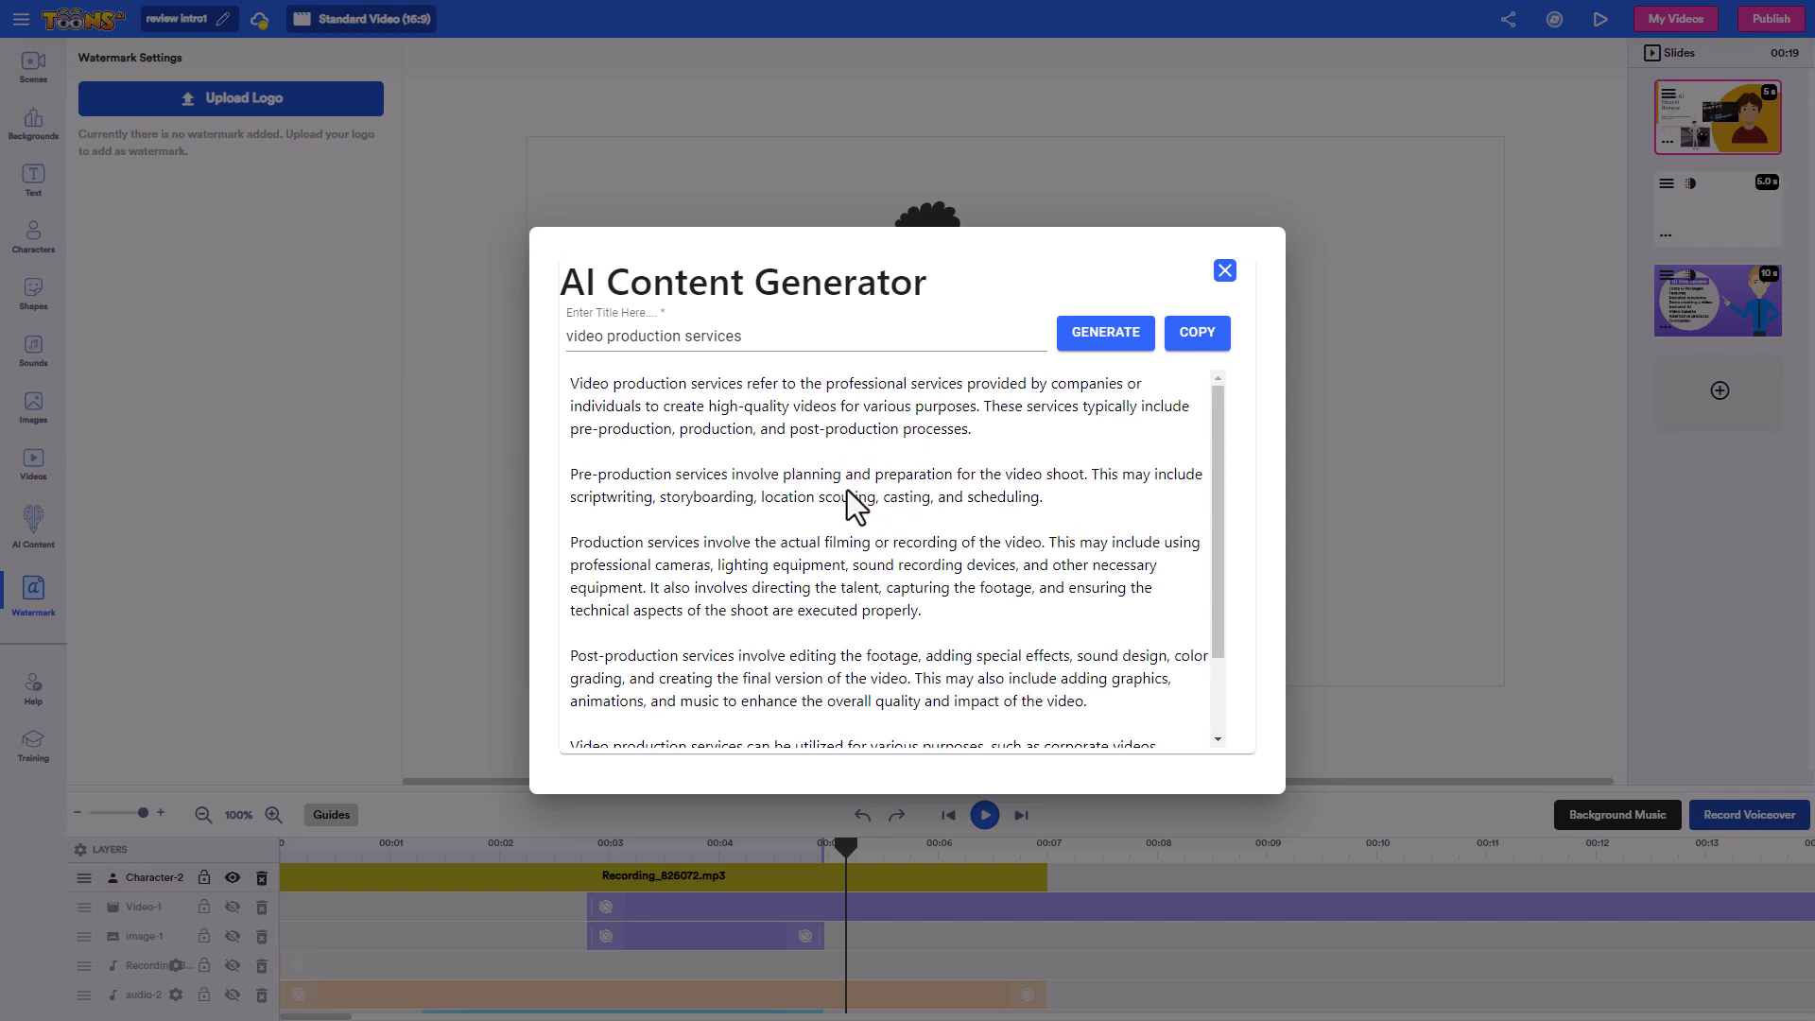
Read through the generated video production services text and close the AI Content Generator.
left_click(646, 331)
scroll(725, 440, "down", 2)
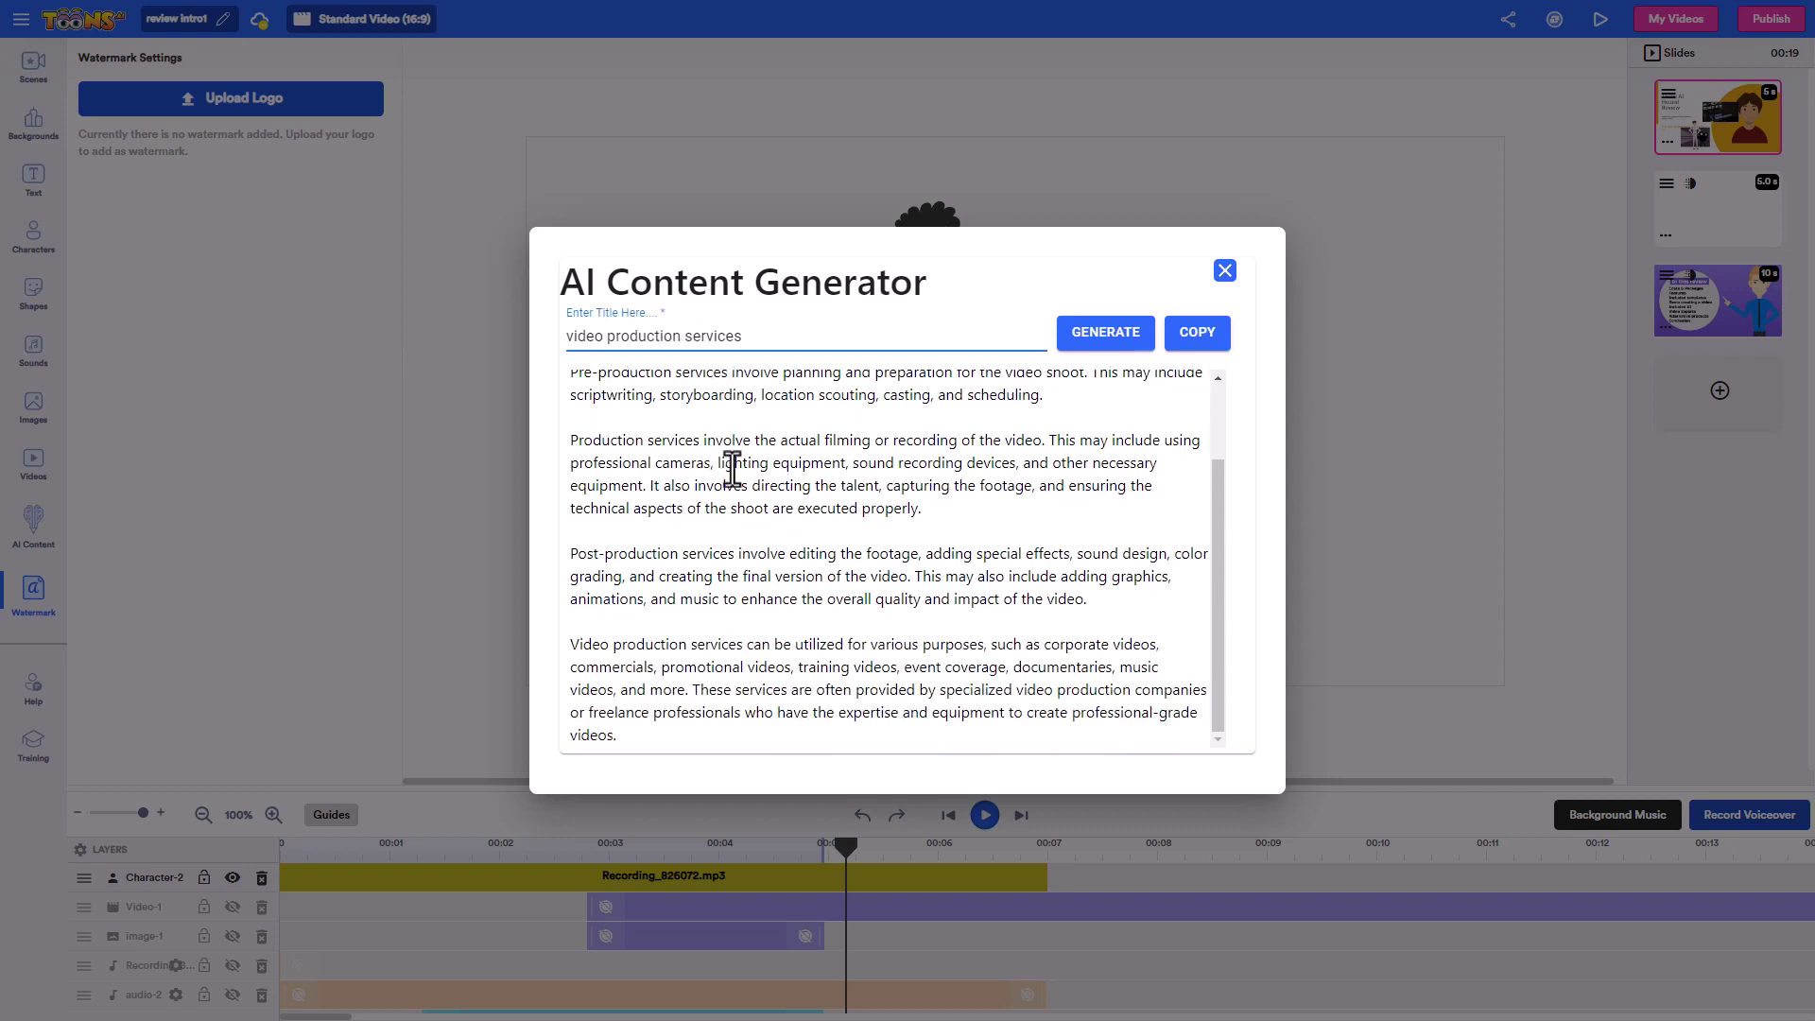
scroll(741, 577, "up", 3)
scroll(745, 588, "down", 3)
scroll(838, 472, "up", 2)
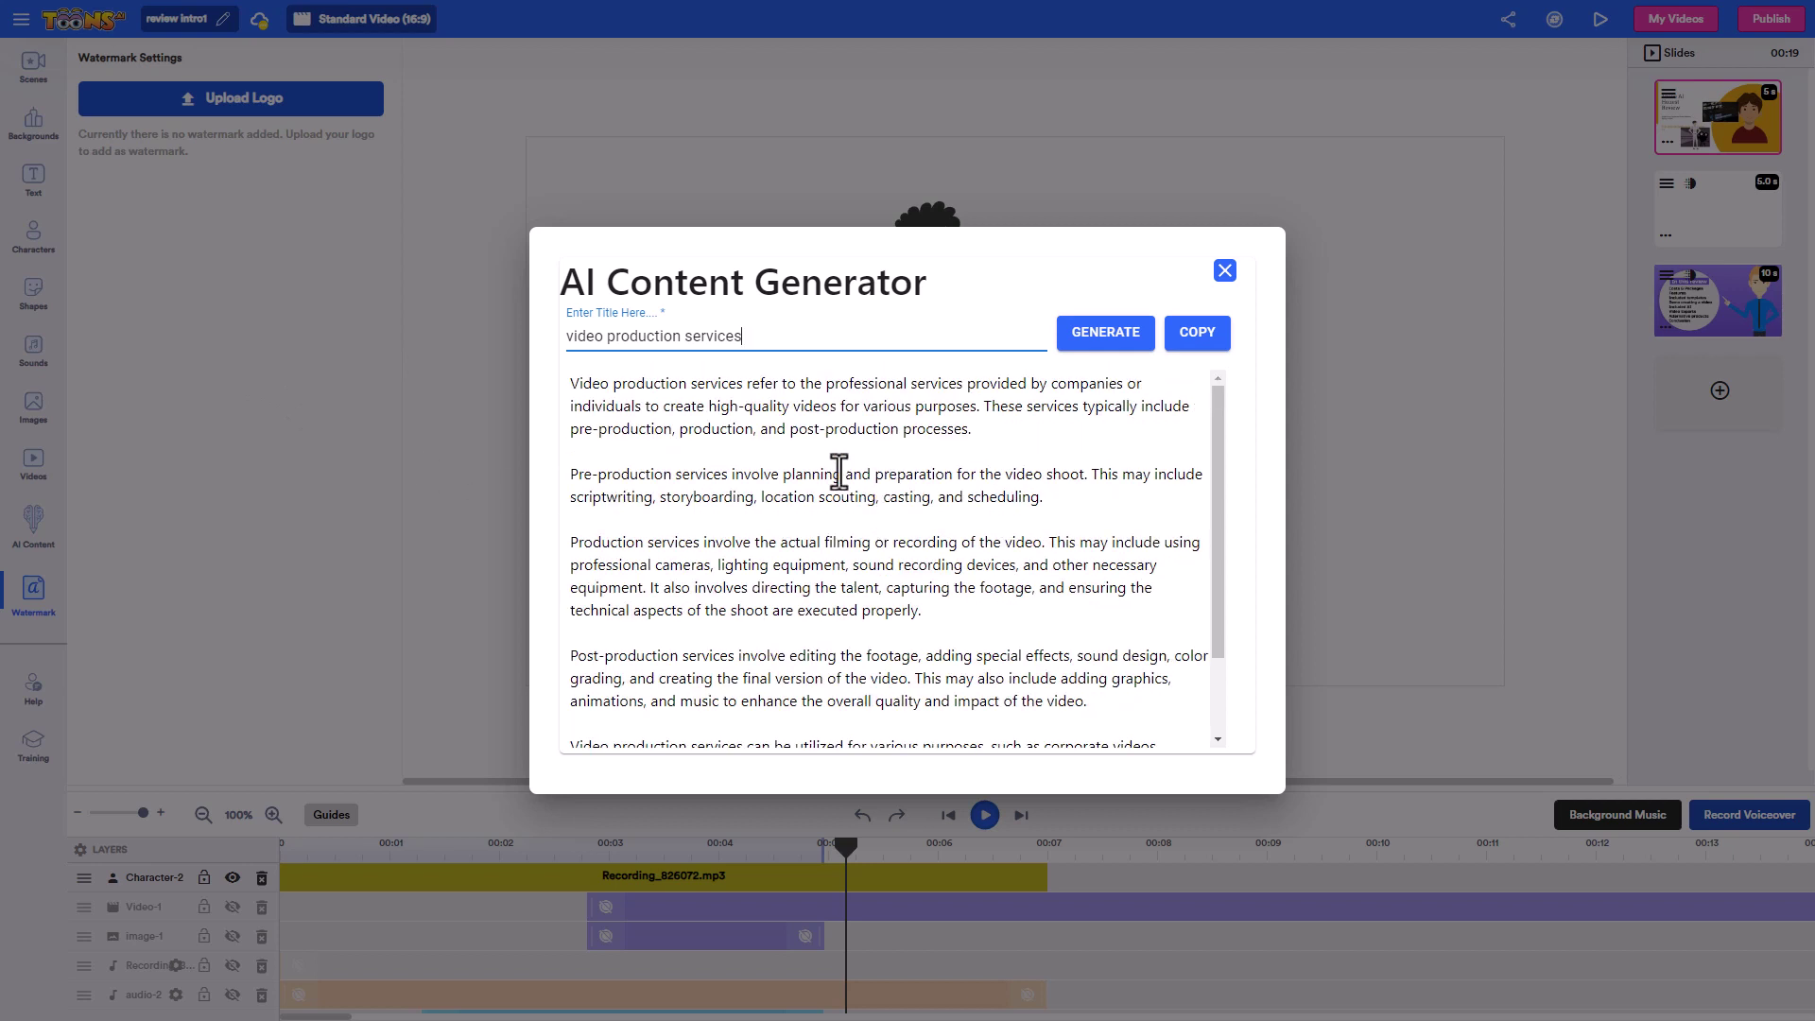
scroll(964, 538, "down", 3)
scroll(935, 571, "up", 3)
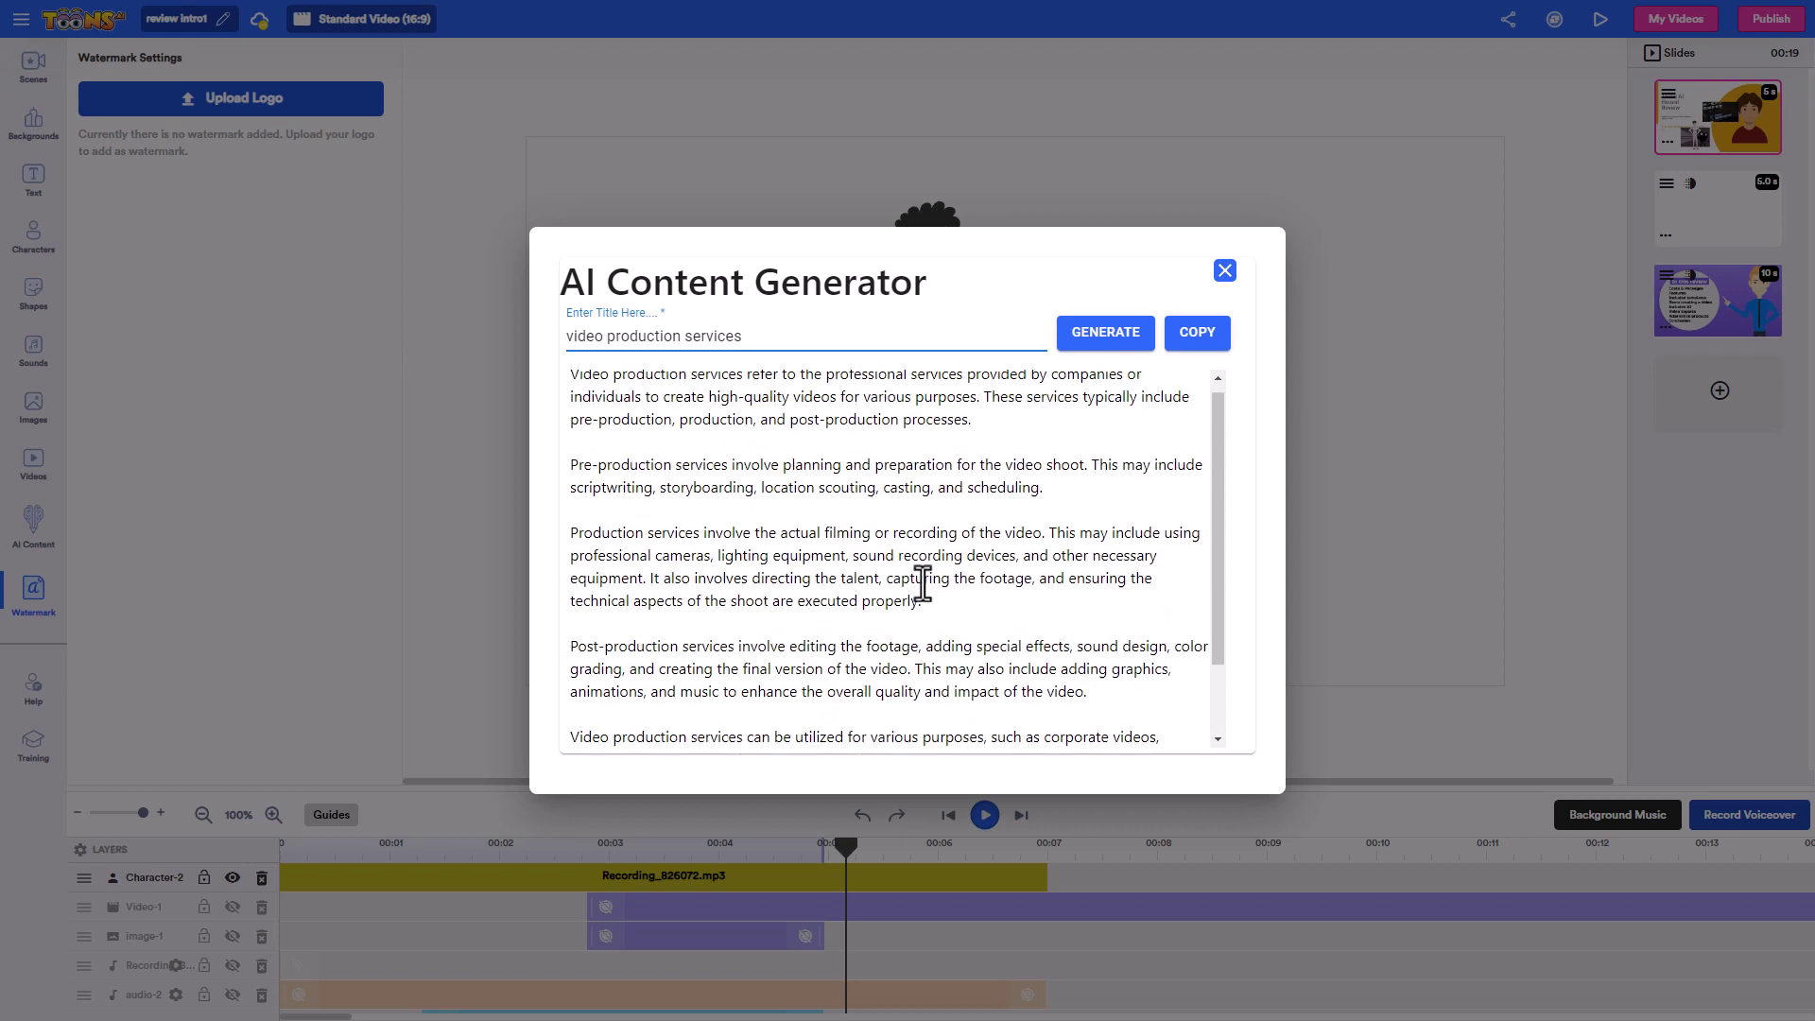
scroll(896, 576, "down", 2)
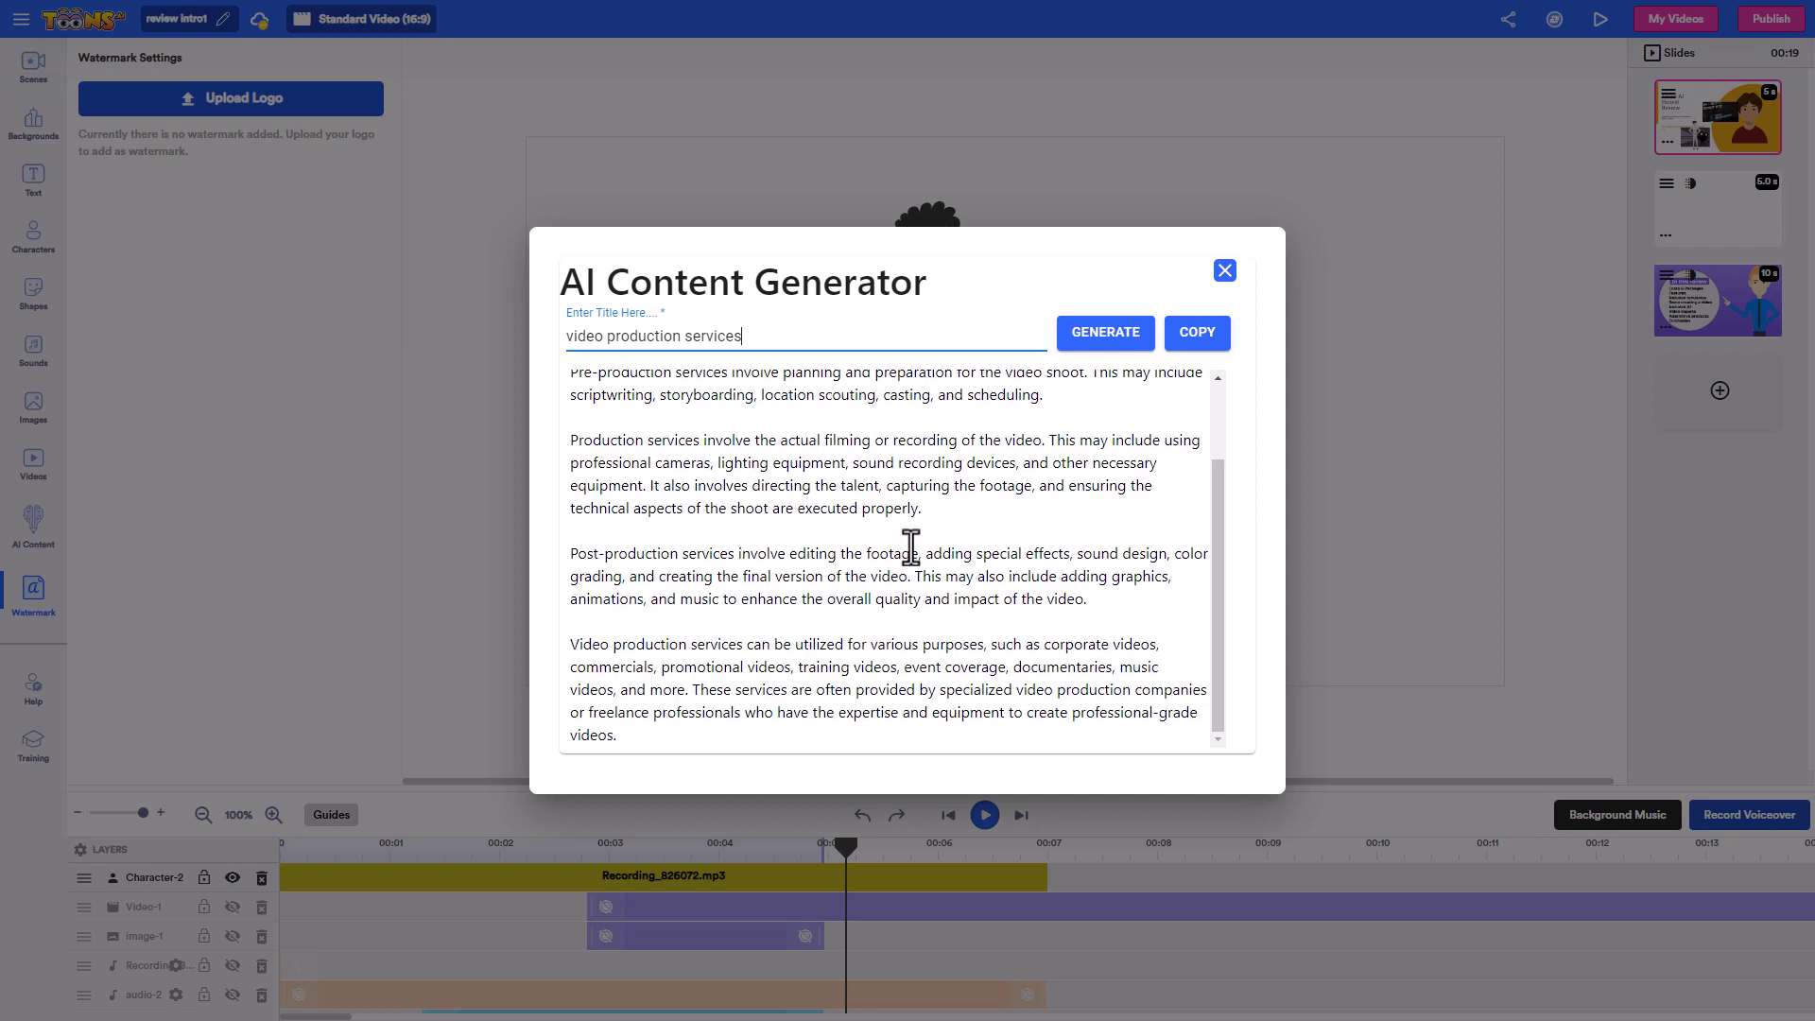
left_click(1224, 273)
Move the striped-shirt man to the slide's left side and add the double-bun woman character, enlarged, on the right side.
left_click_drag(955, 331, 686, 341)
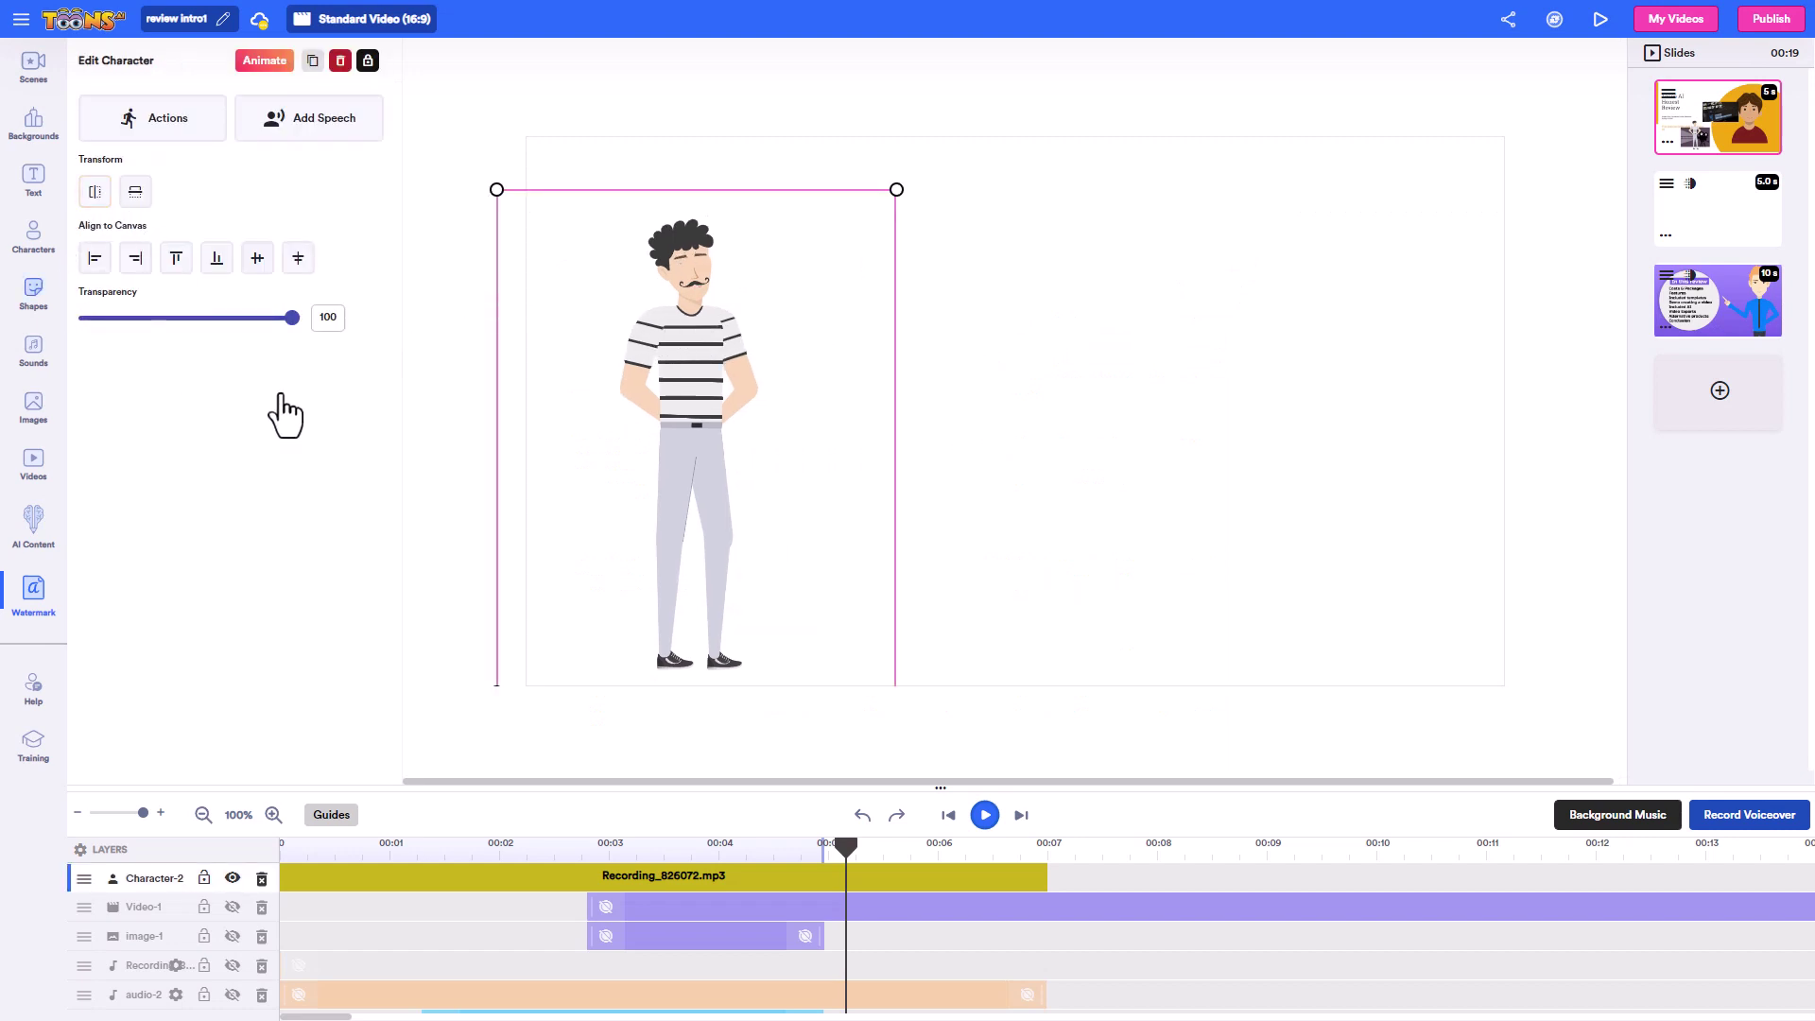
left_click(33, 236)
left_click(332, 445)
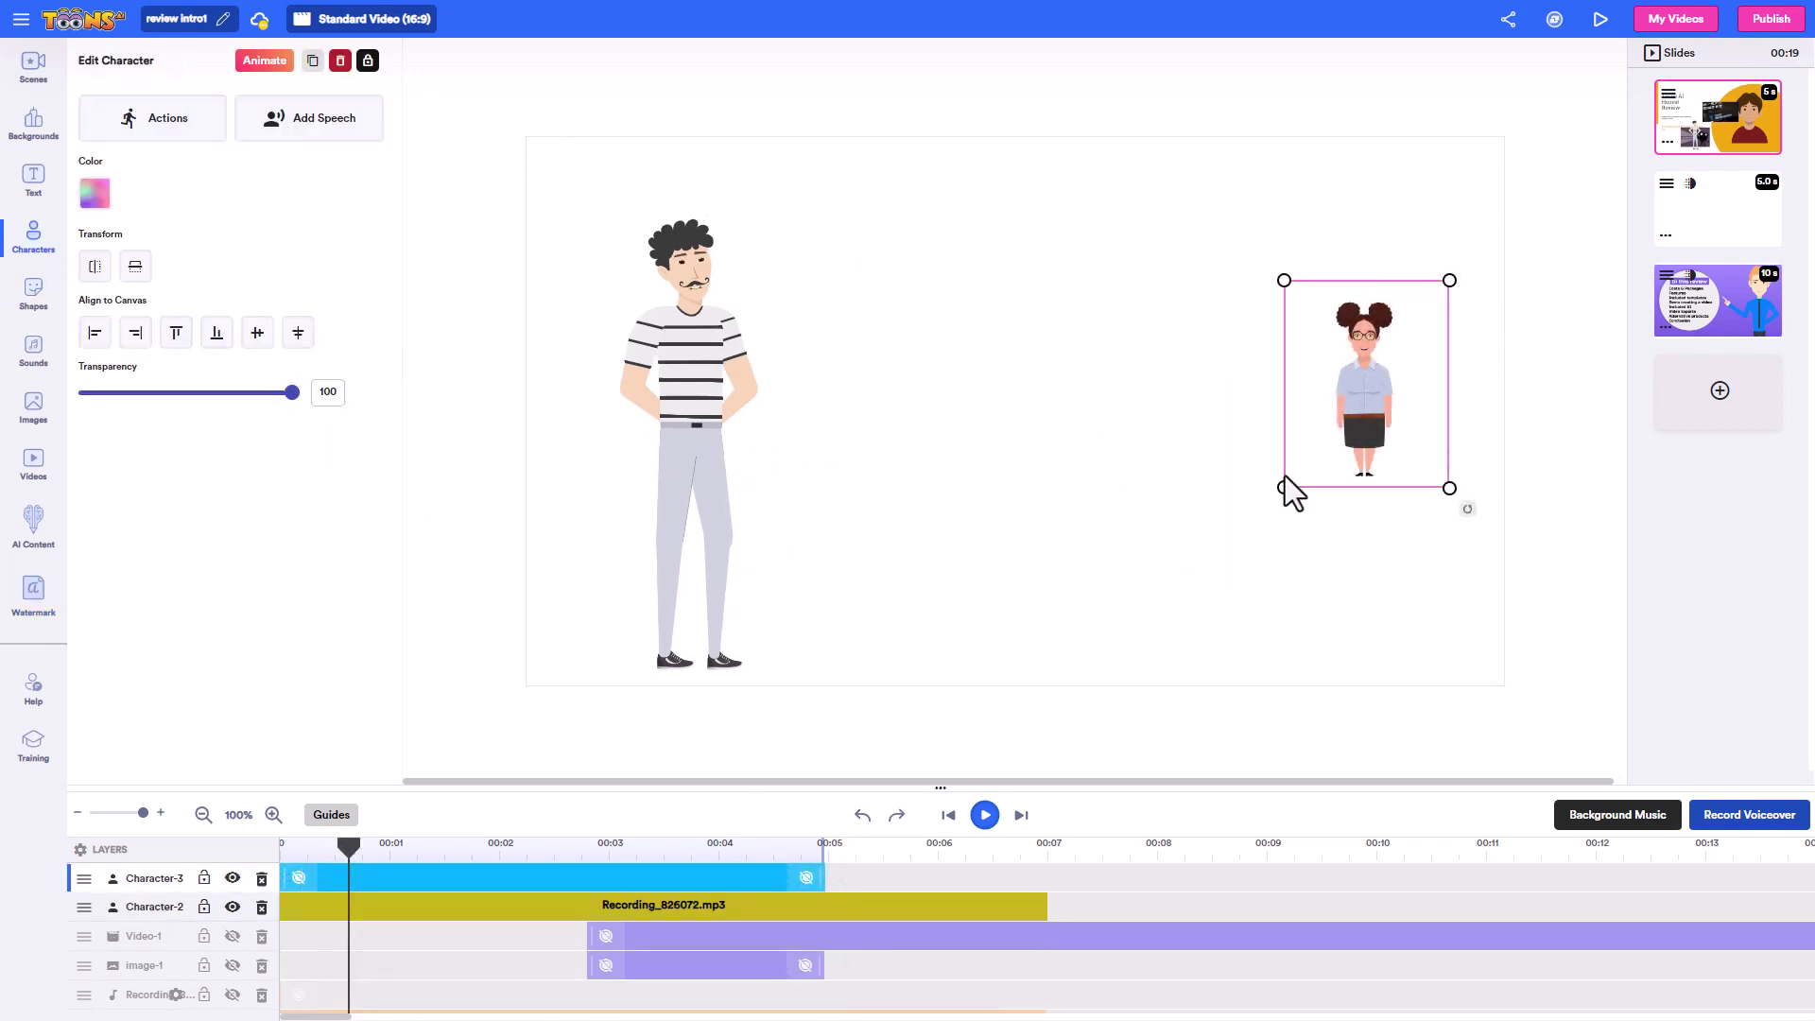
left_click_drag(1284, 488, 1085, 615)
left_click_drag(1239, 514, 1248, 430)
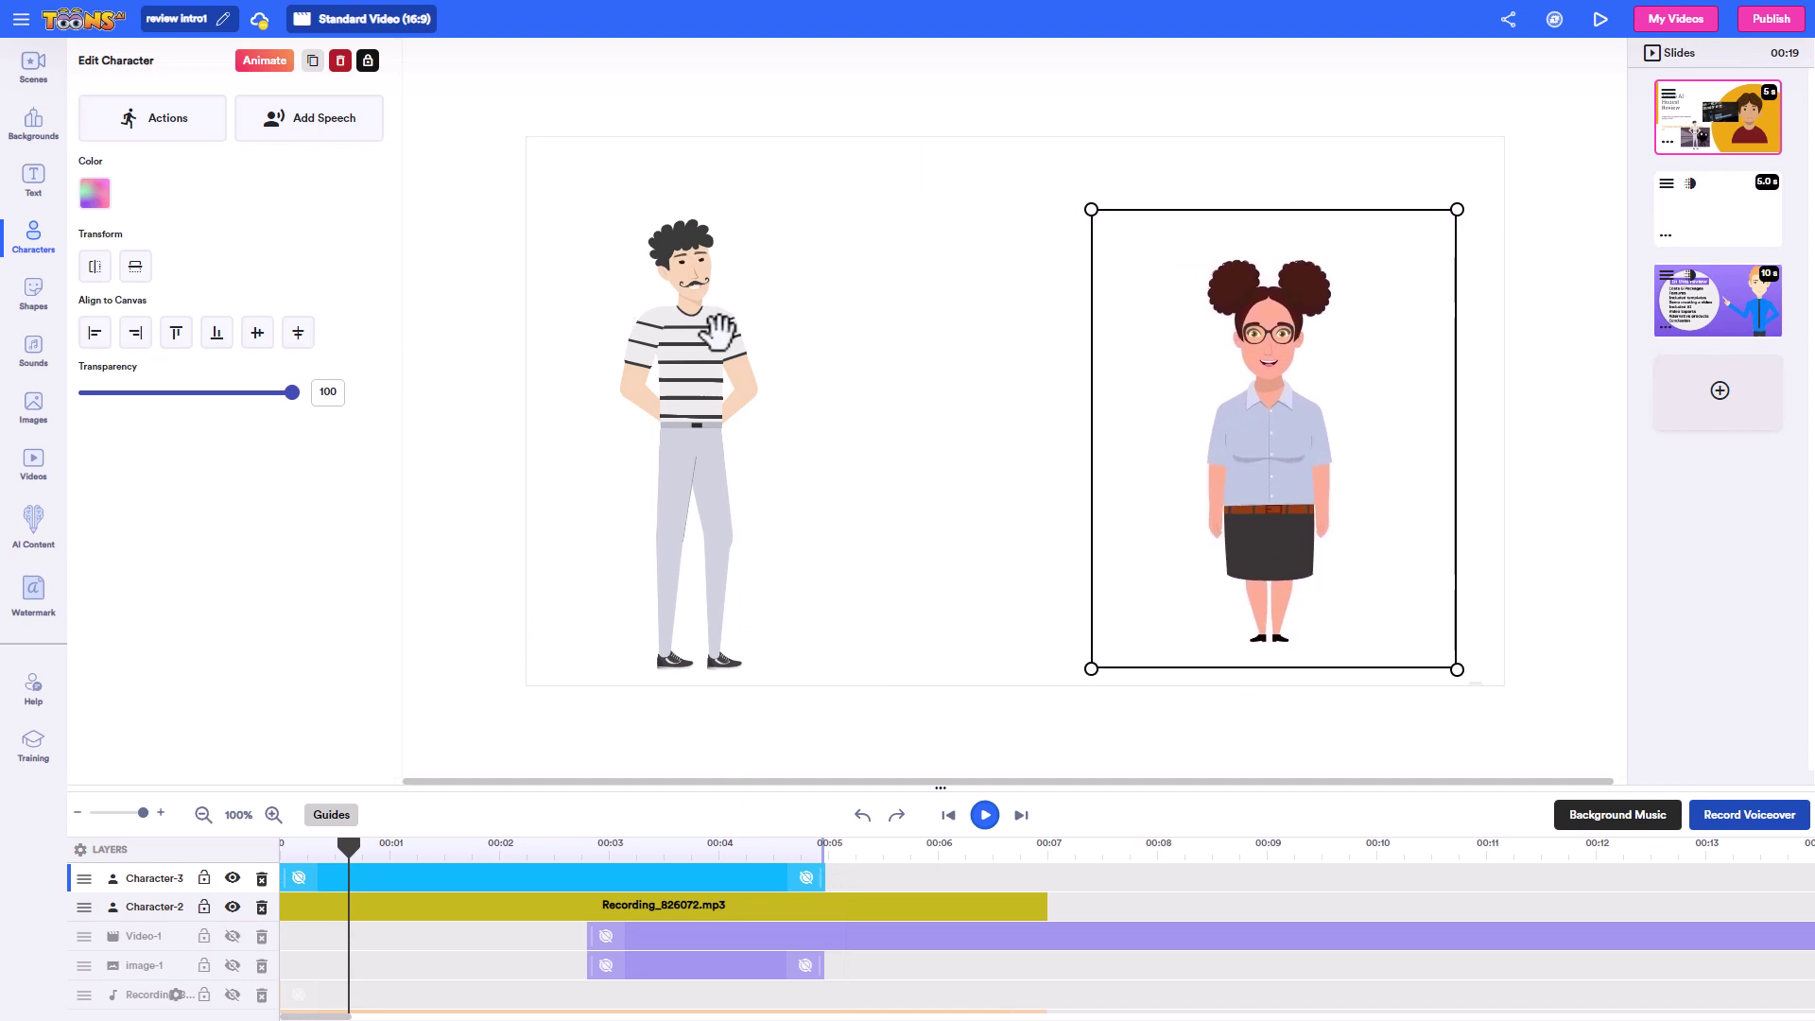
Change the double-bun woman's action to Typing.
left_click(167, 133)
left_click(151, 184)
scroll(201, 251, "down", 12)
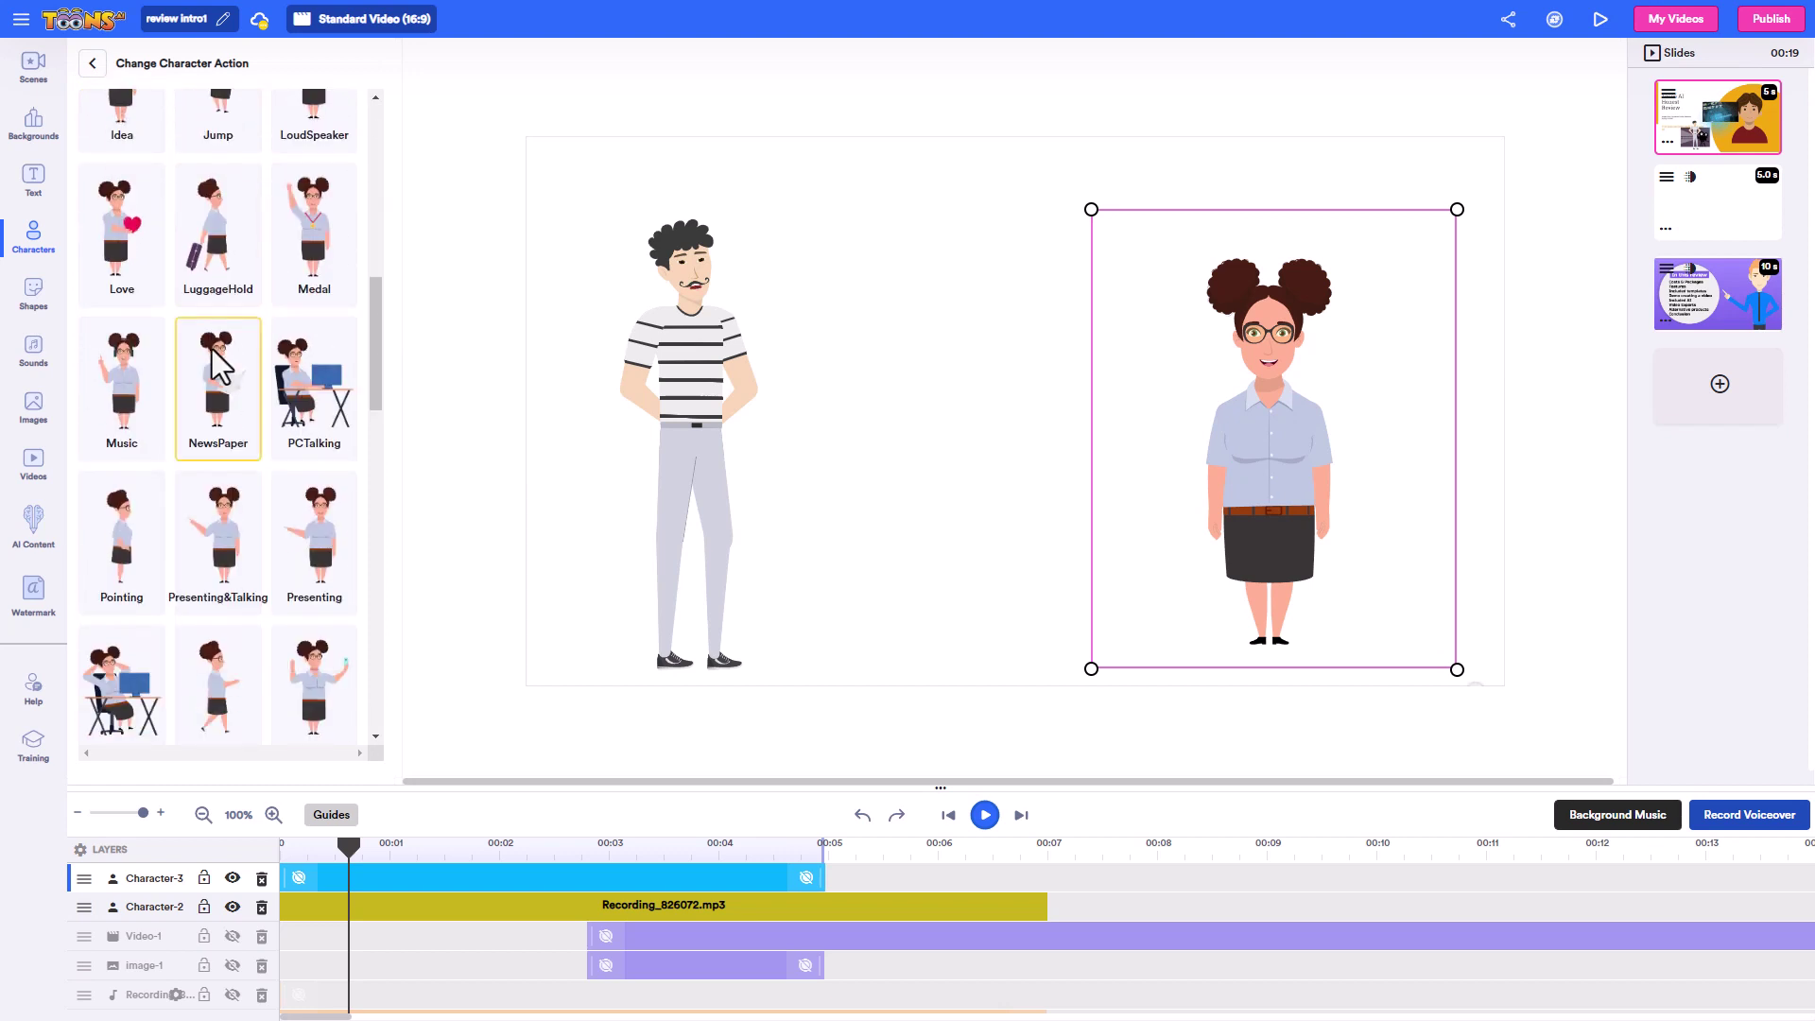
scroll(210, 349, "down", 10)
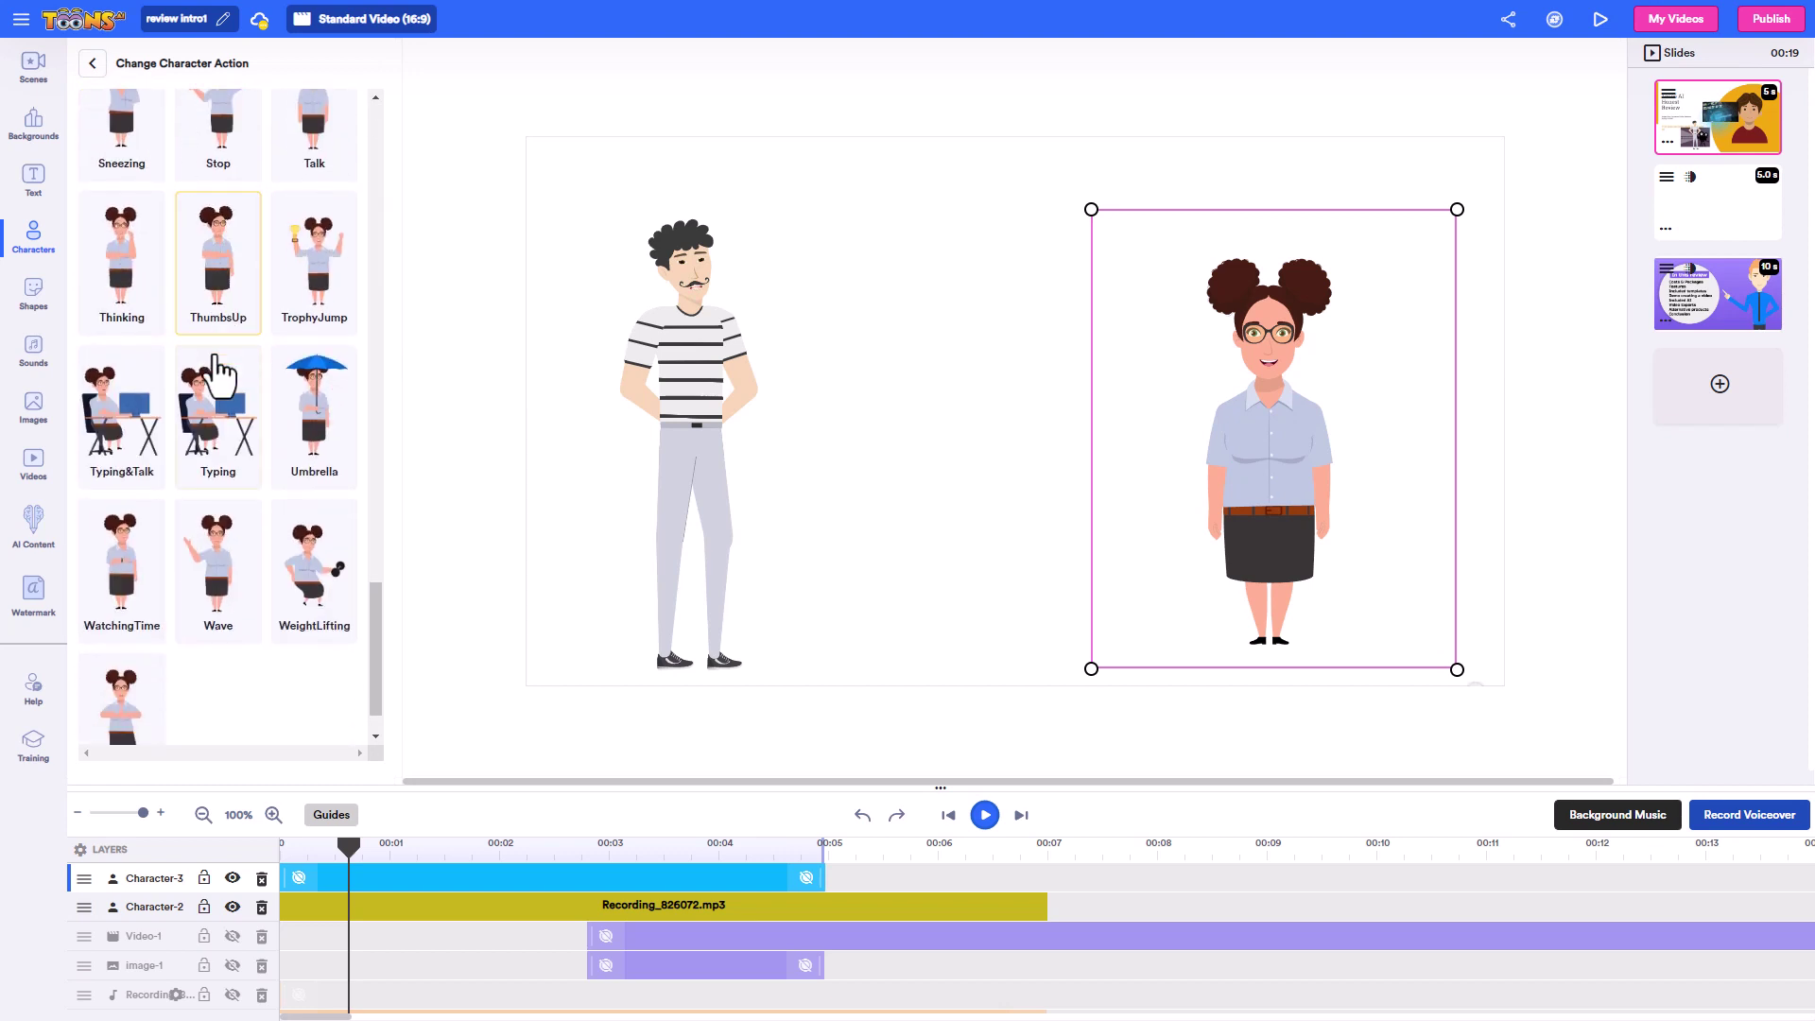
left_click(220, 378)
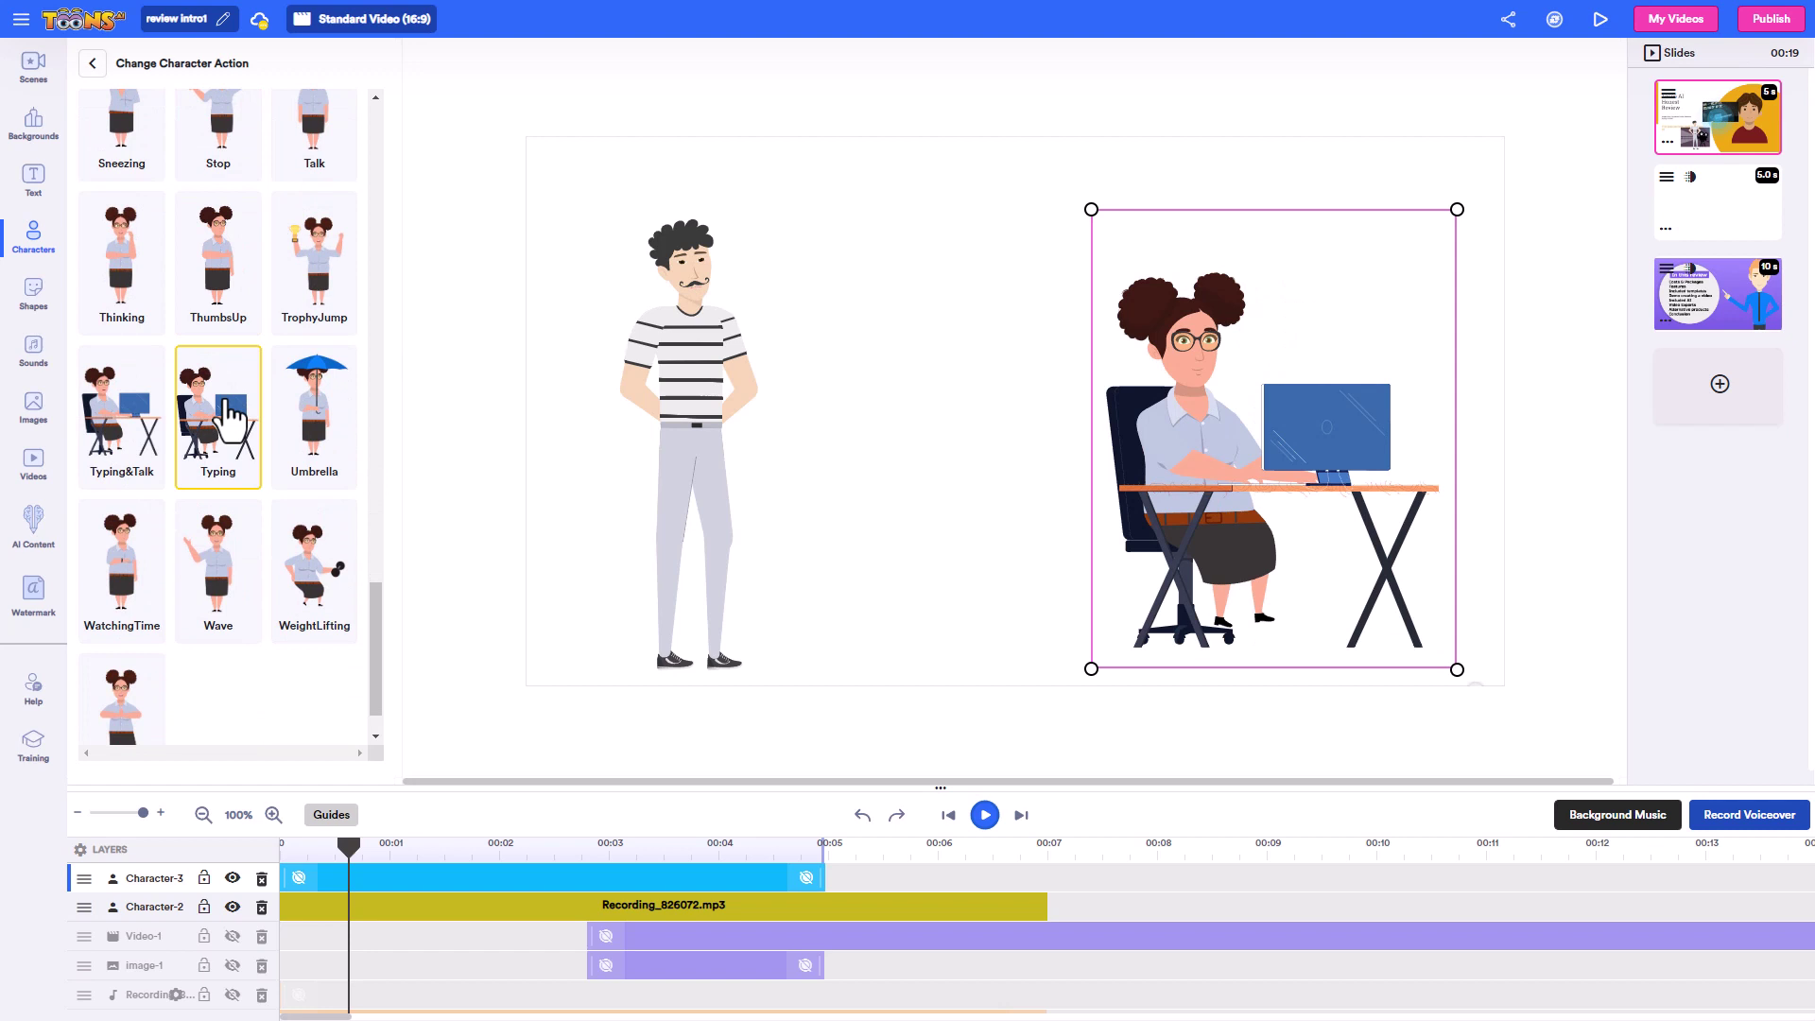
scroll(95, 141, "up", 5)
left_click(92, 63)
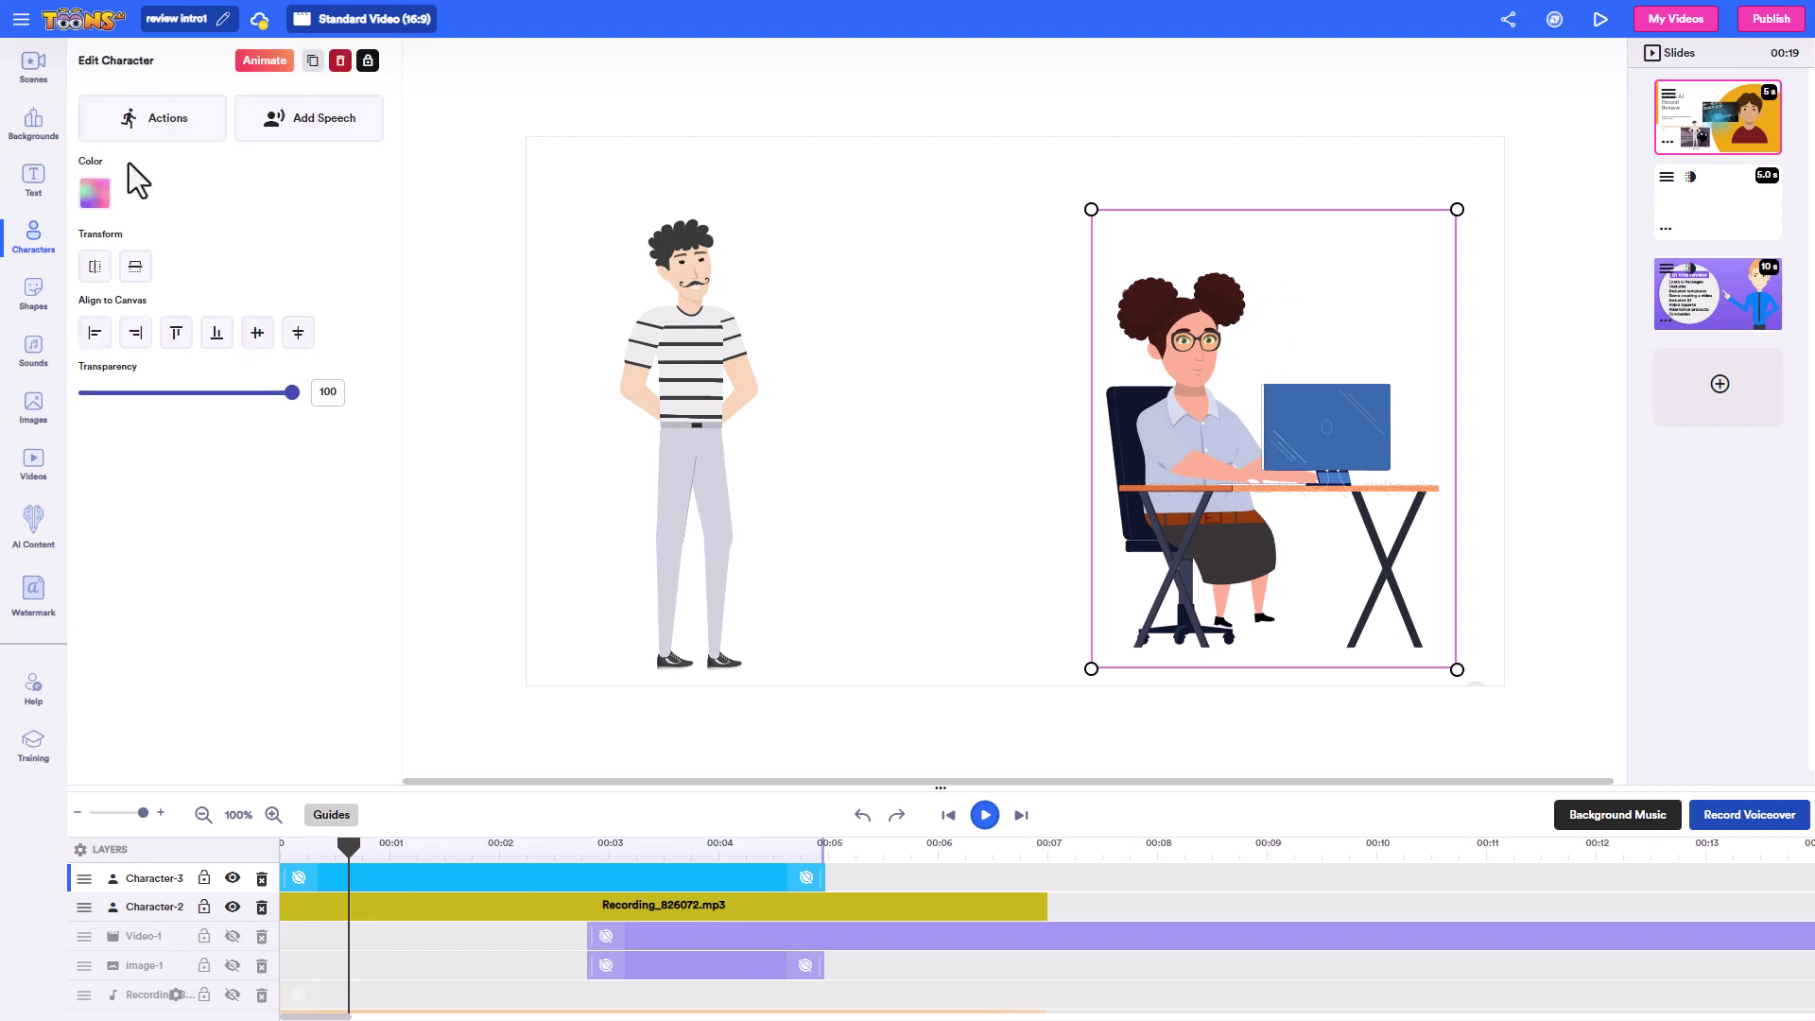
Recolor the typing woman's skin, trying pink and dark brown before choosing light tan from the basic colors.
left_click(94, 194)
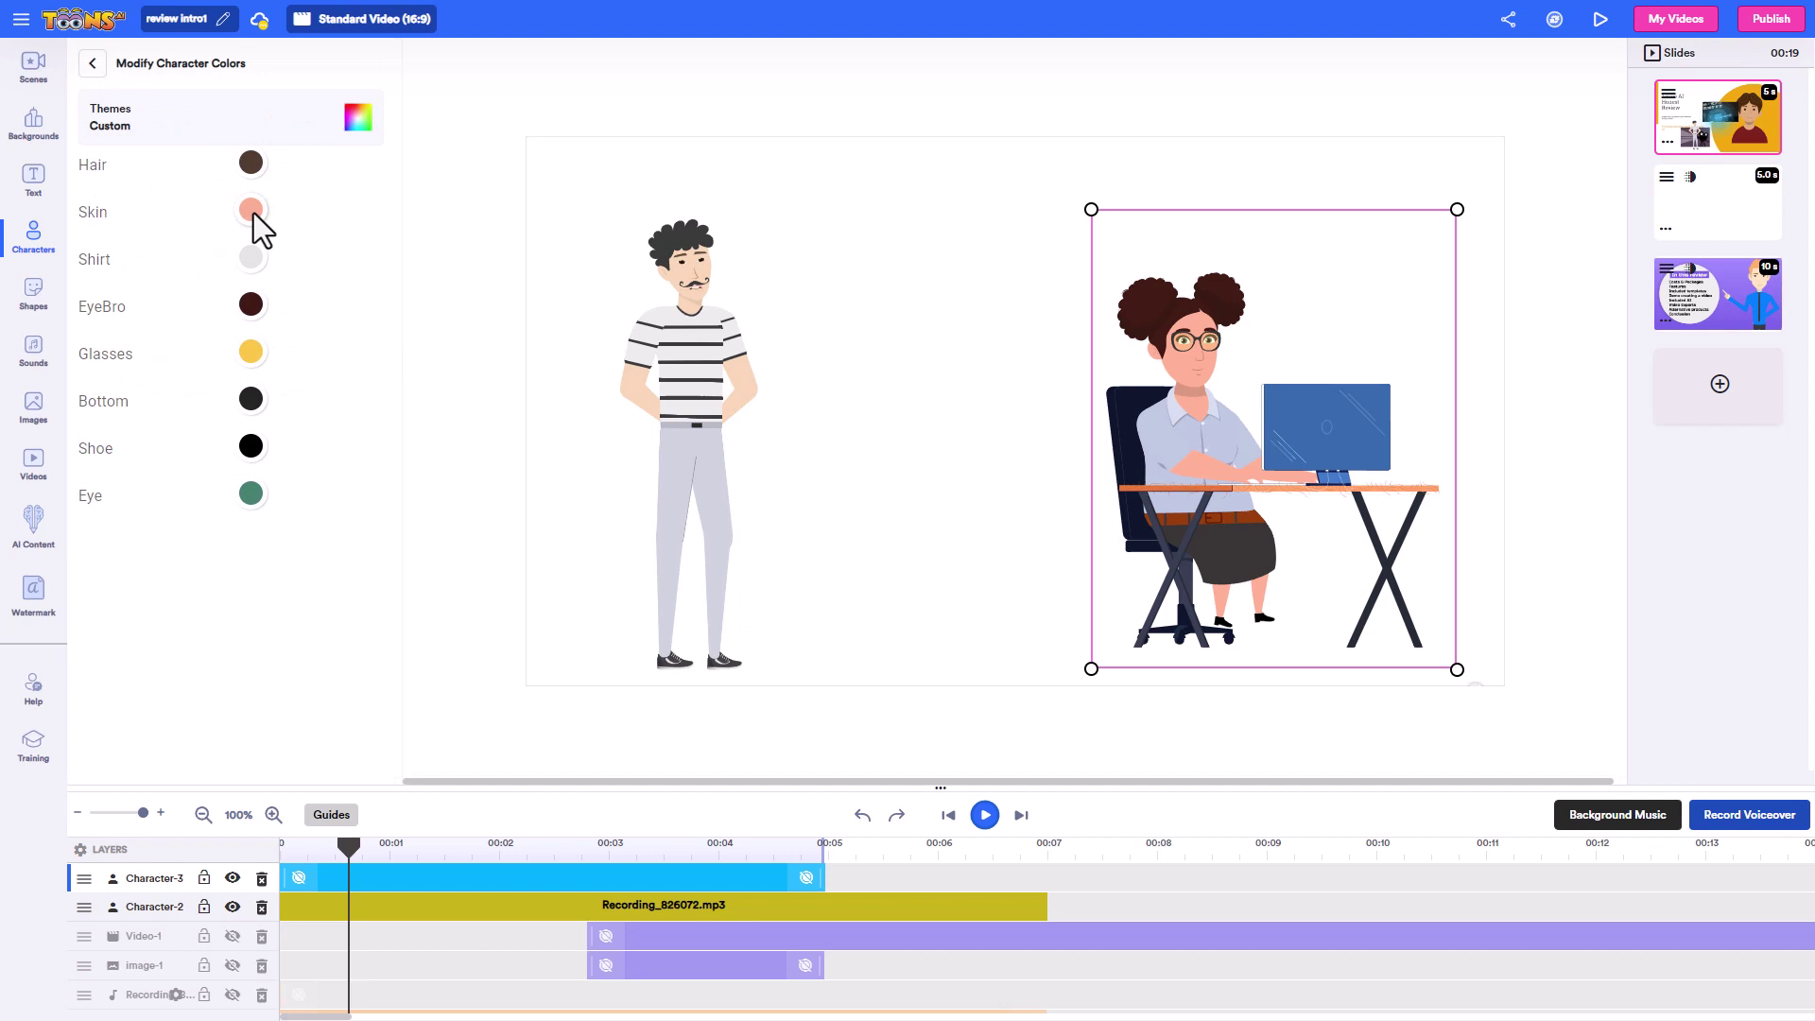
left_click(253, 212)
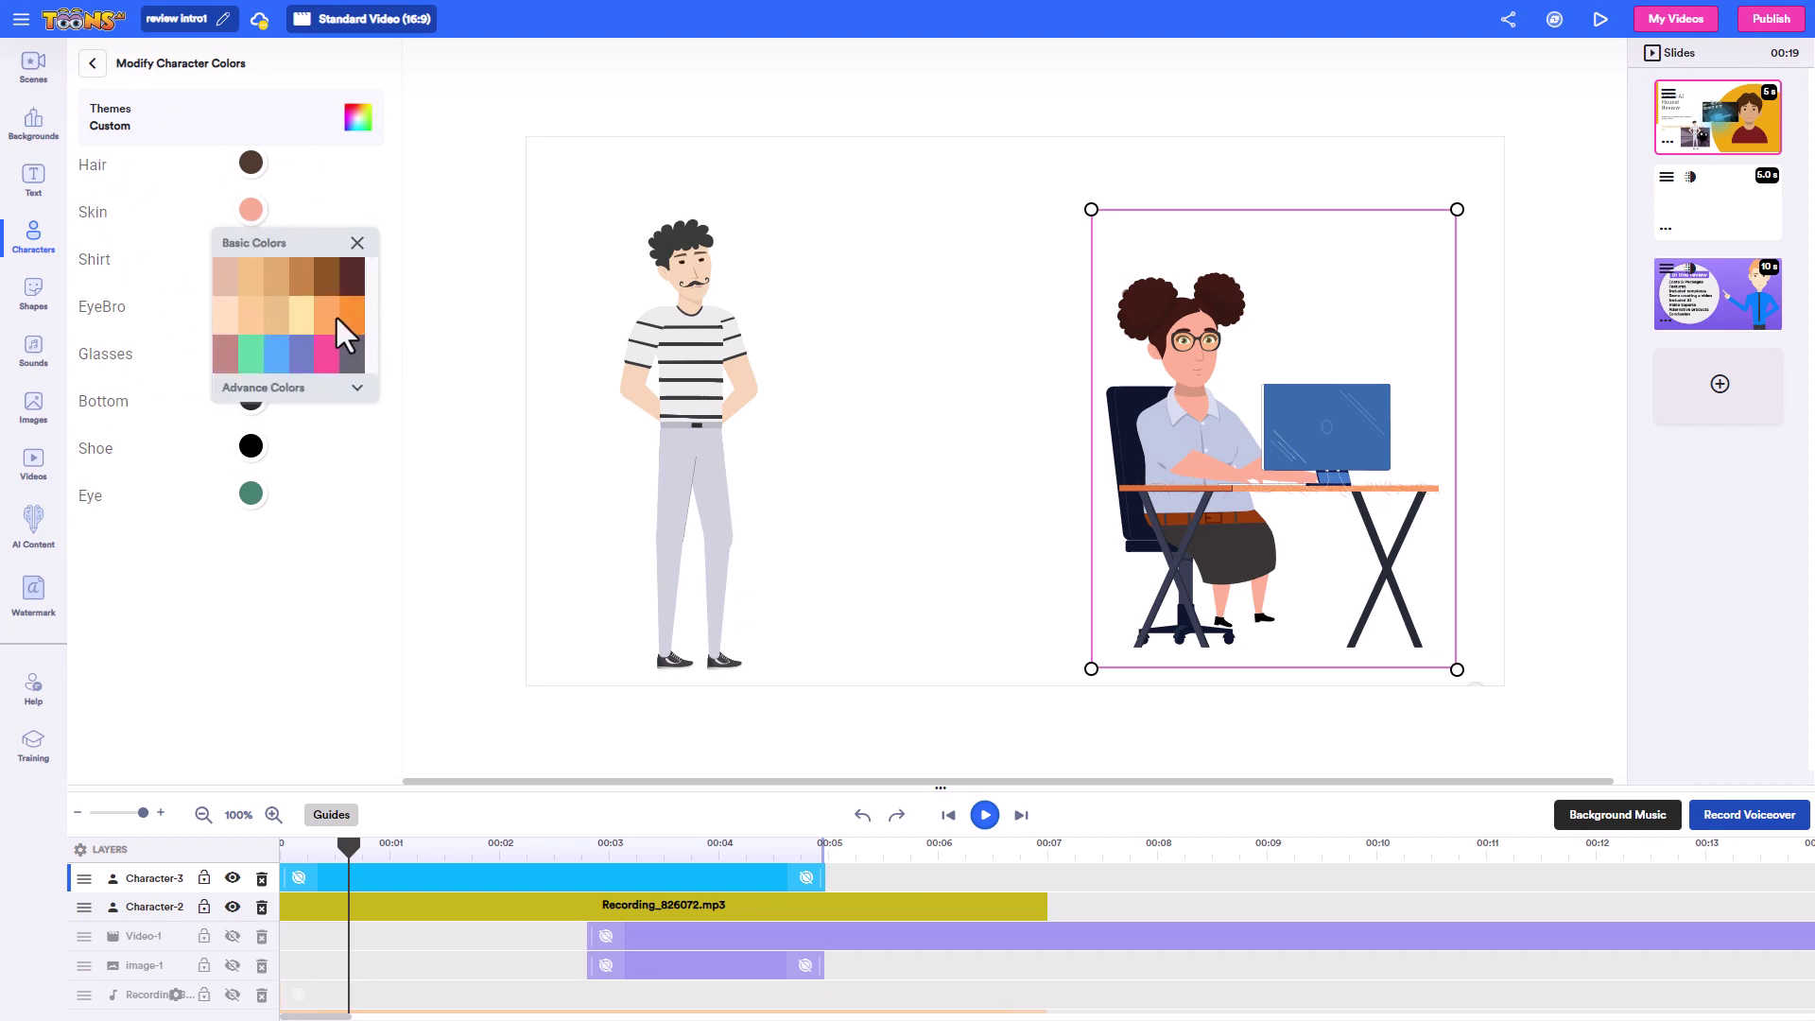
left_click(327, 356)
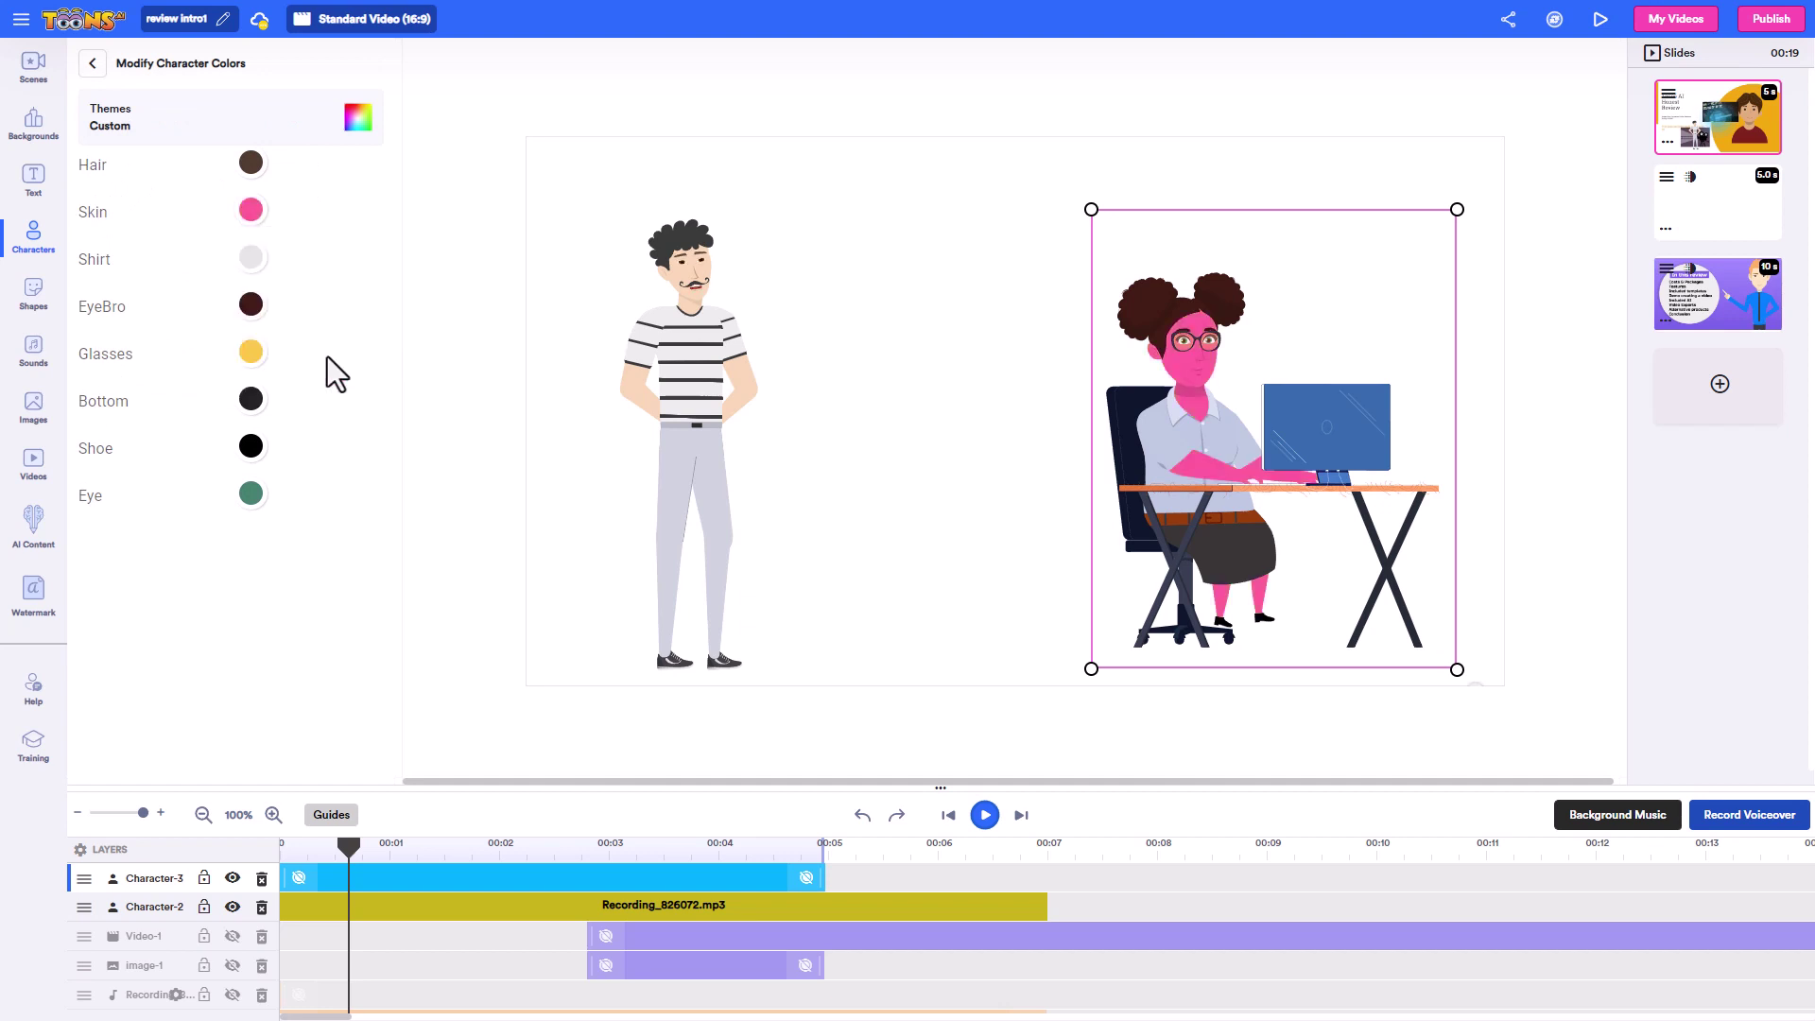
left_click(252, 212)
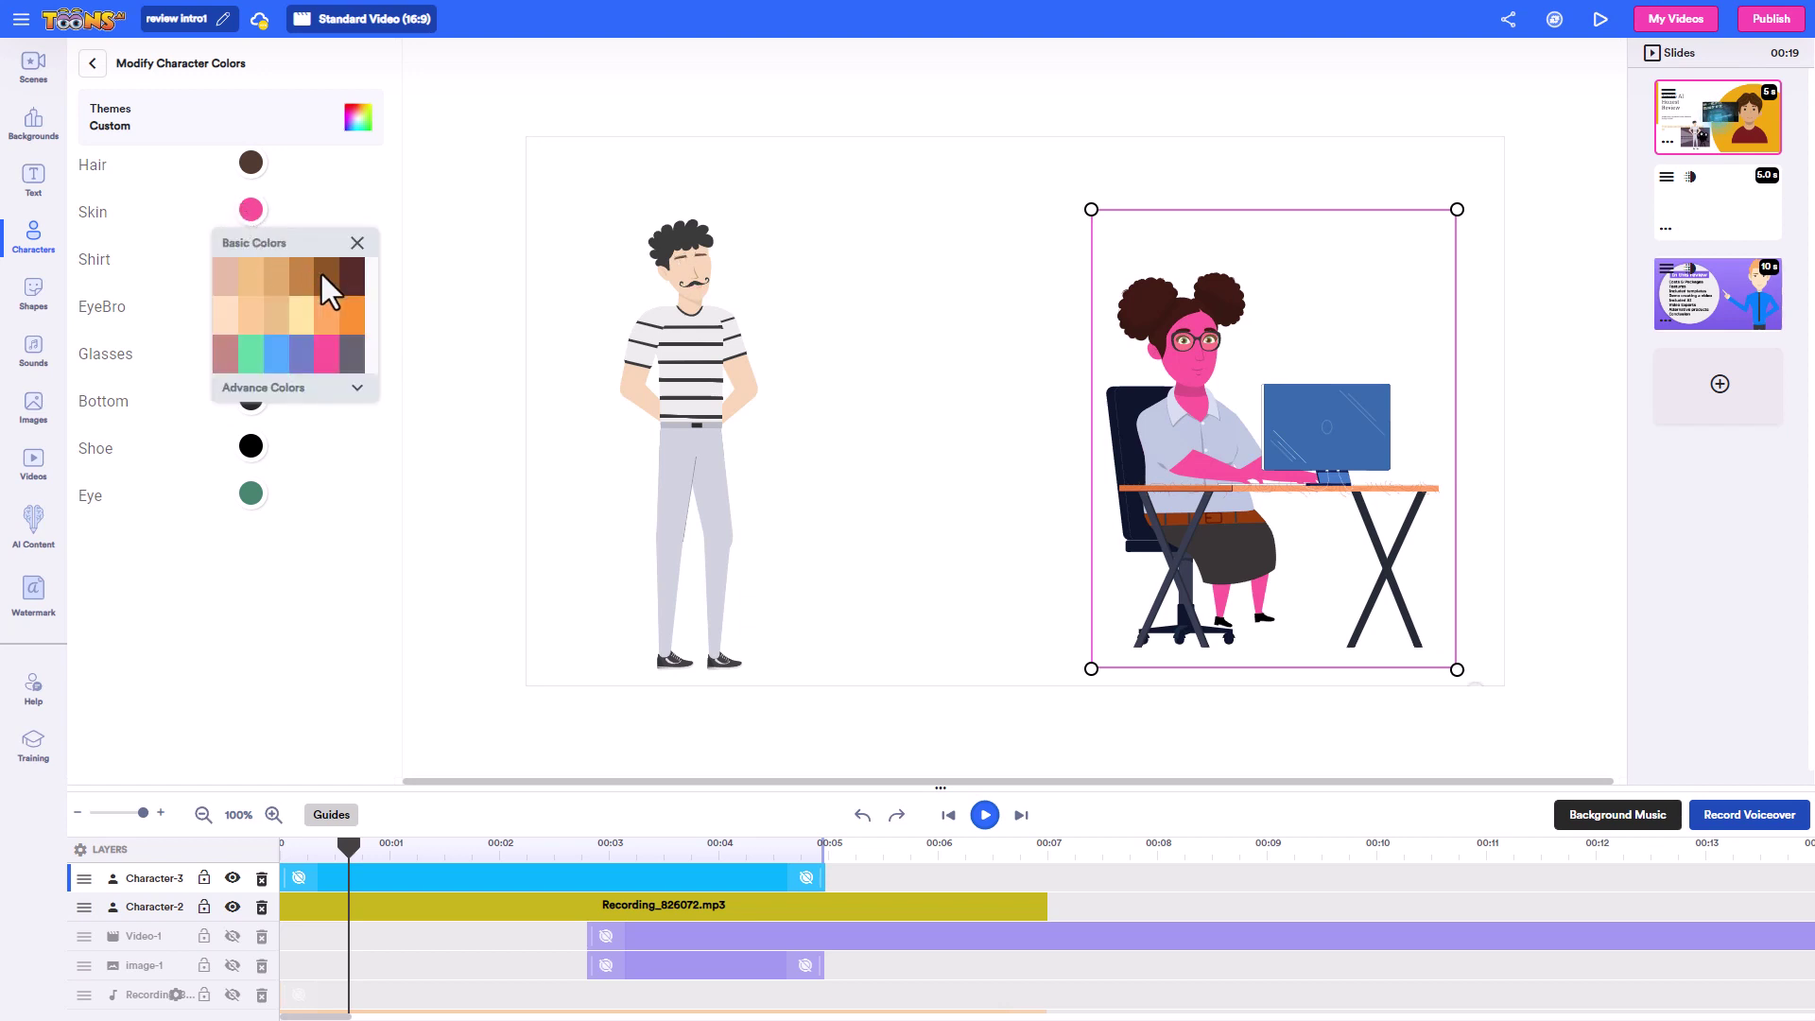
left_click(323, 274)
left_click(250, 210)
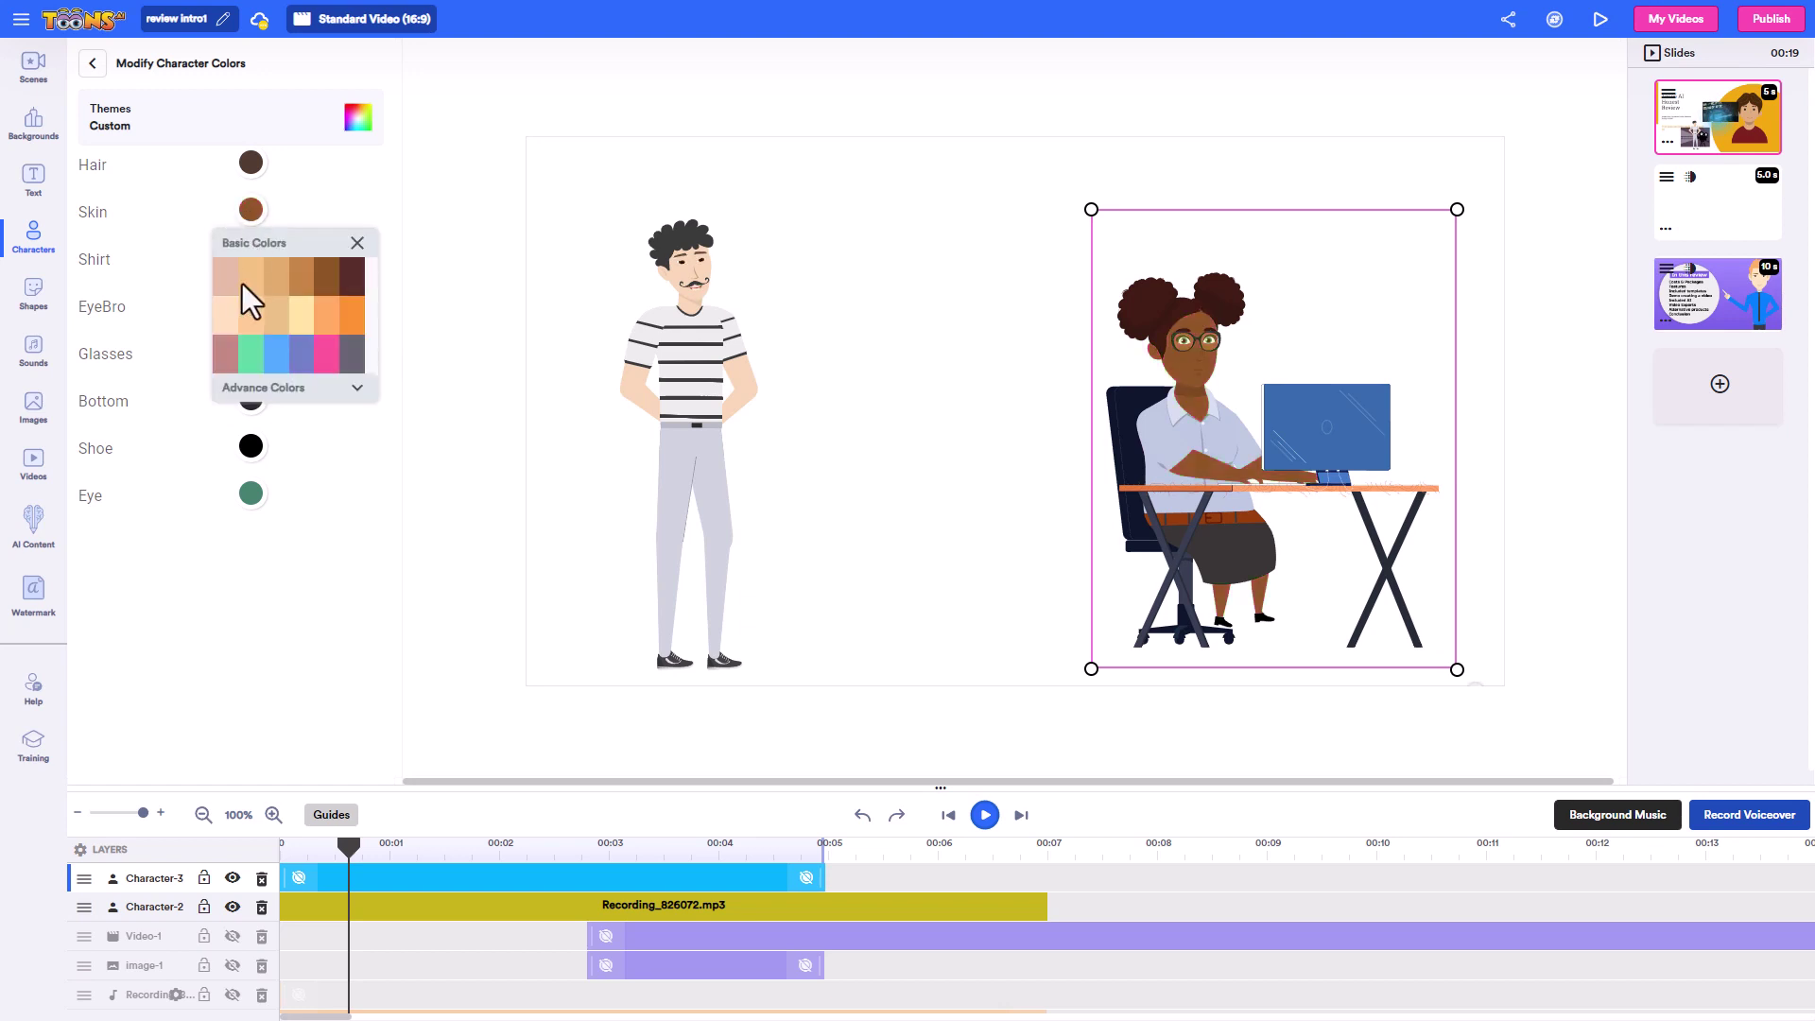
left_click(245, 284)
left_click(252, 207)
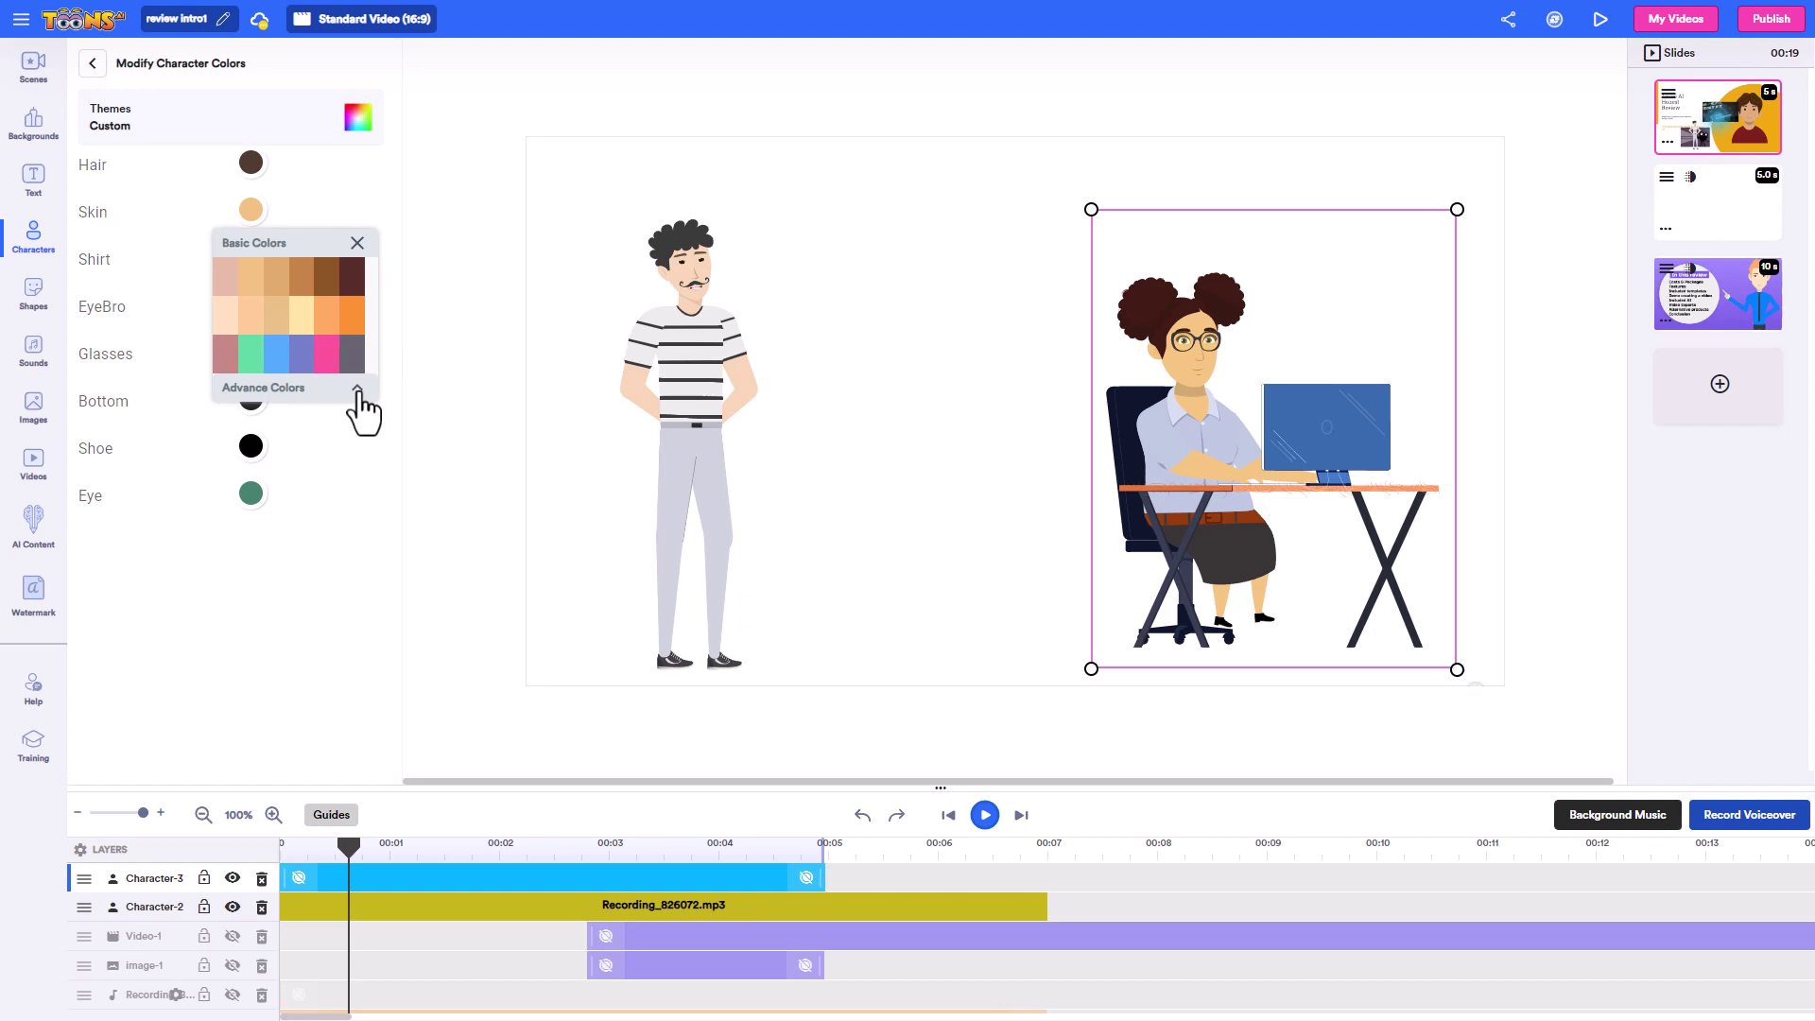
left_click(357, 242)
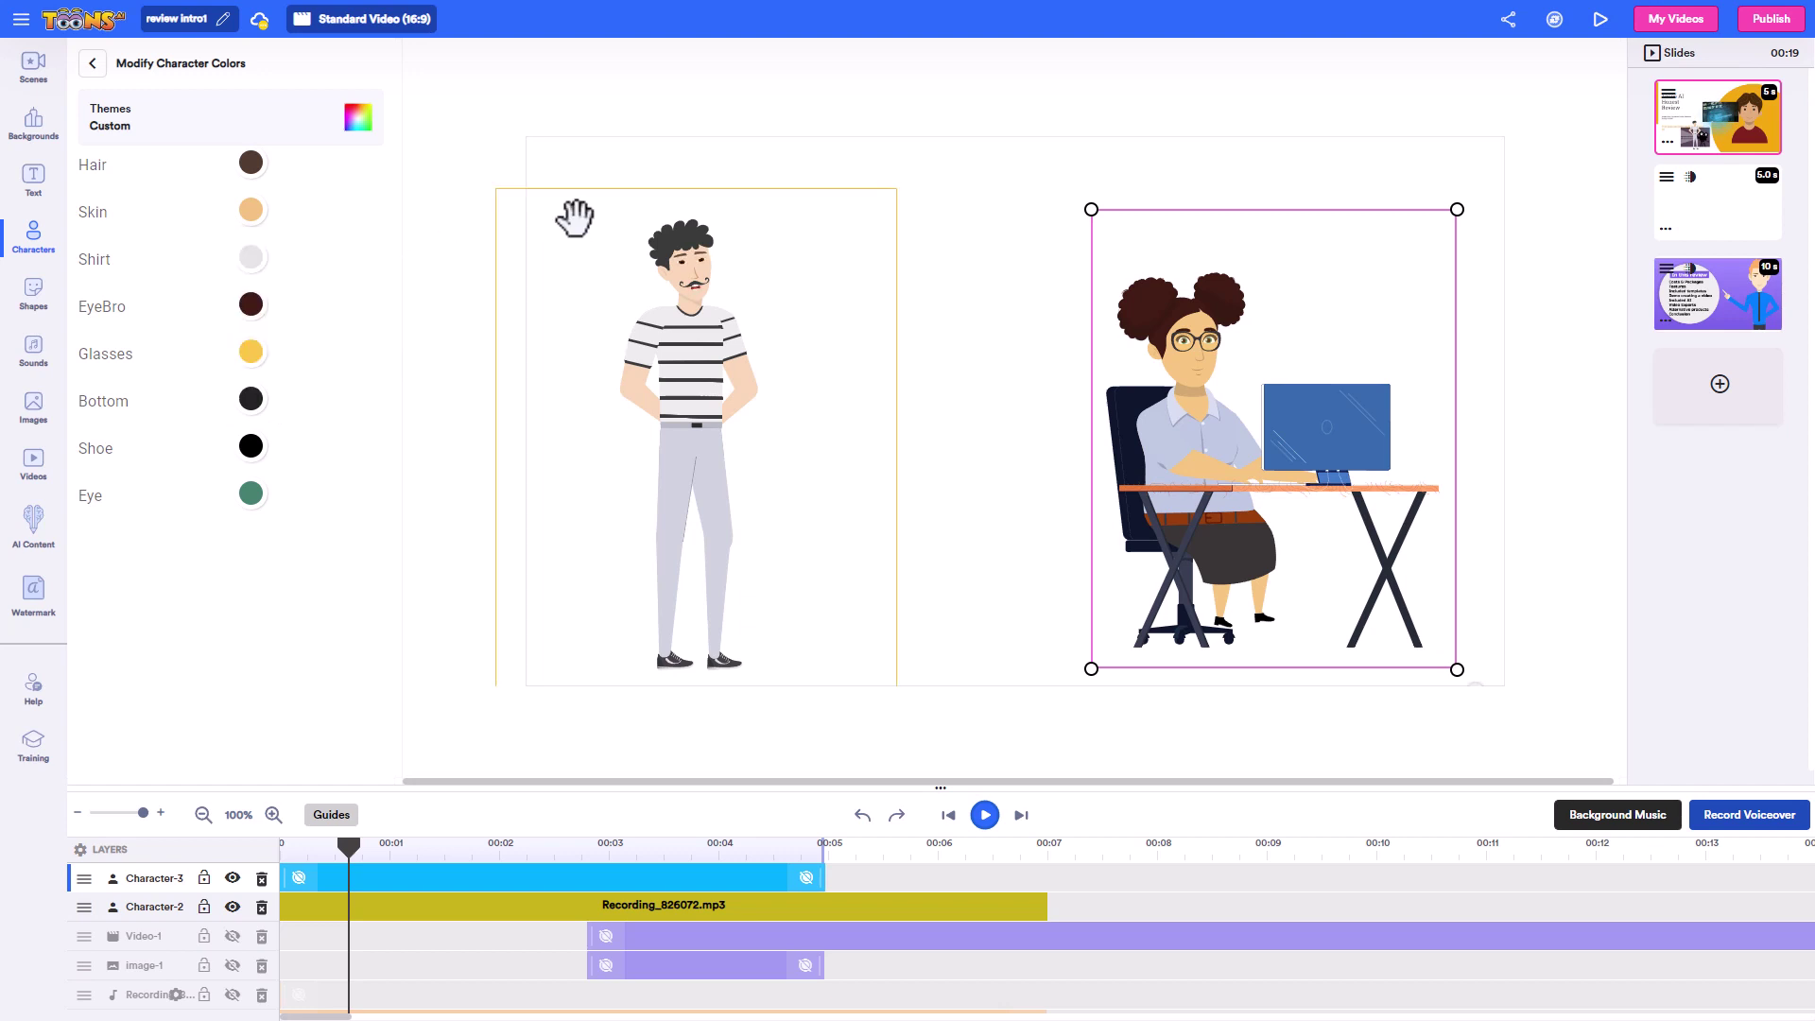
View the available transitions for the second slide and close the gallery.
left_click(1691, 180)
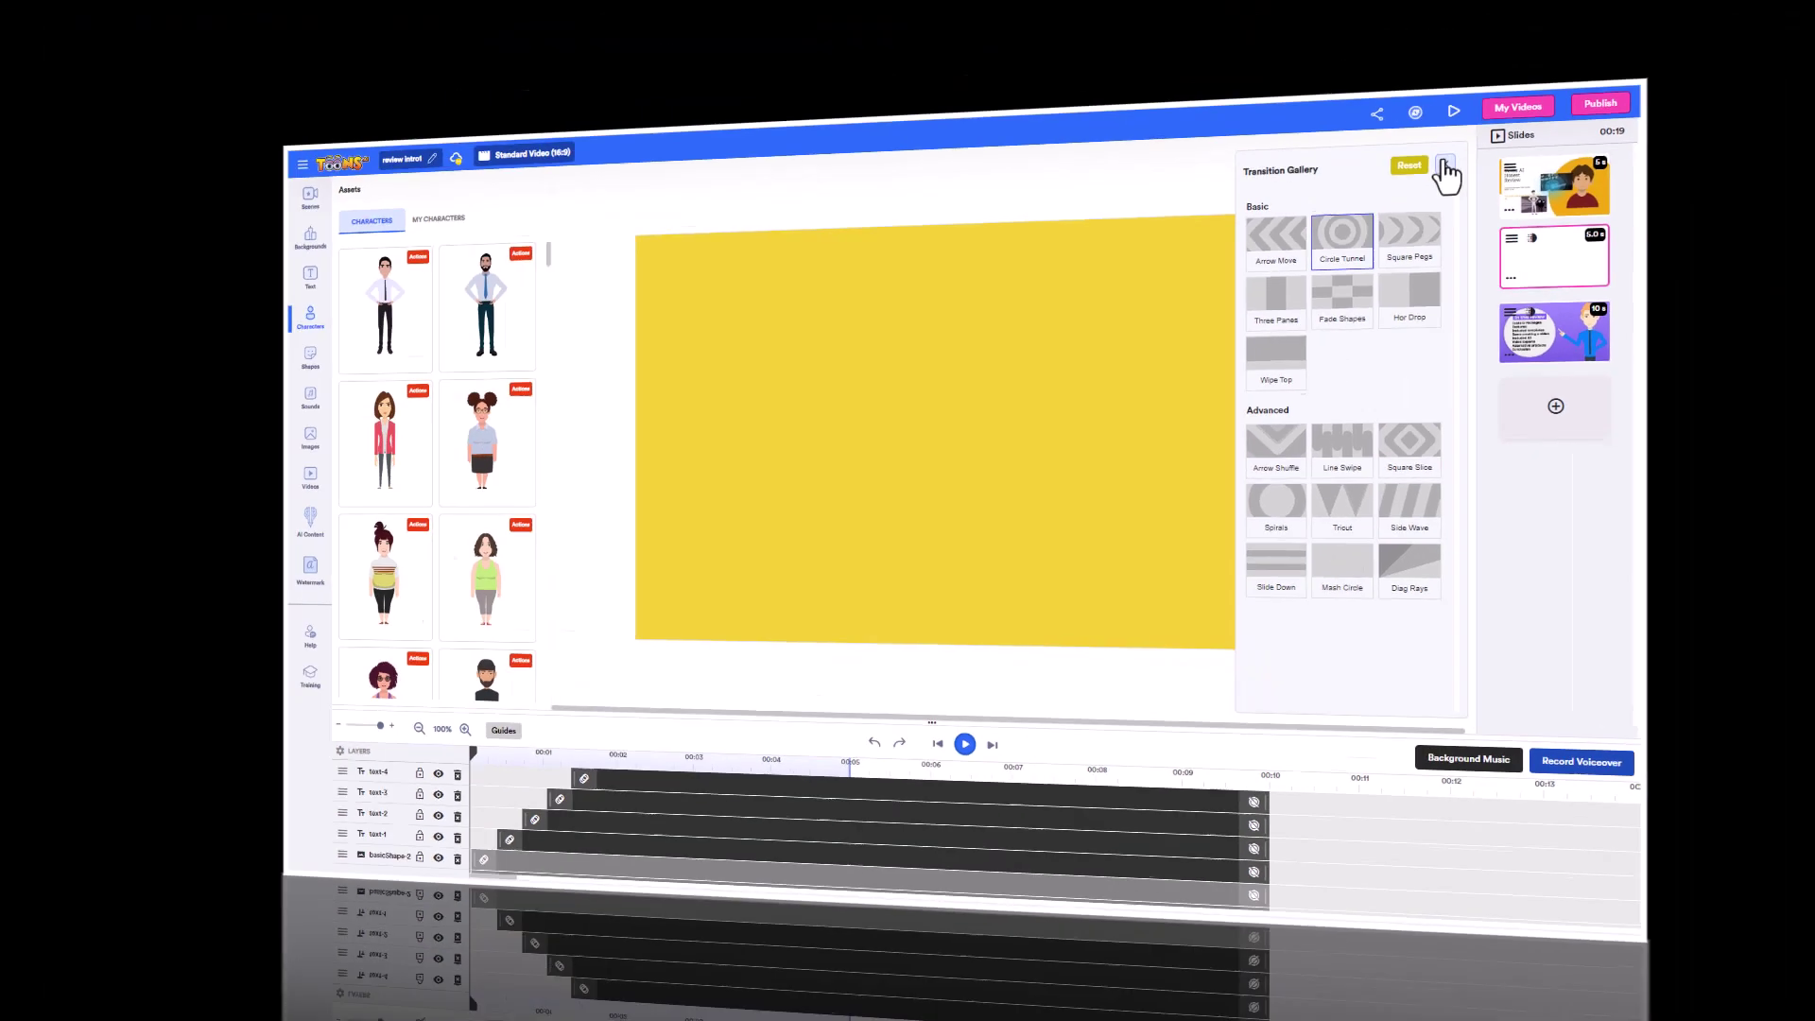
left_click(1444, 166)
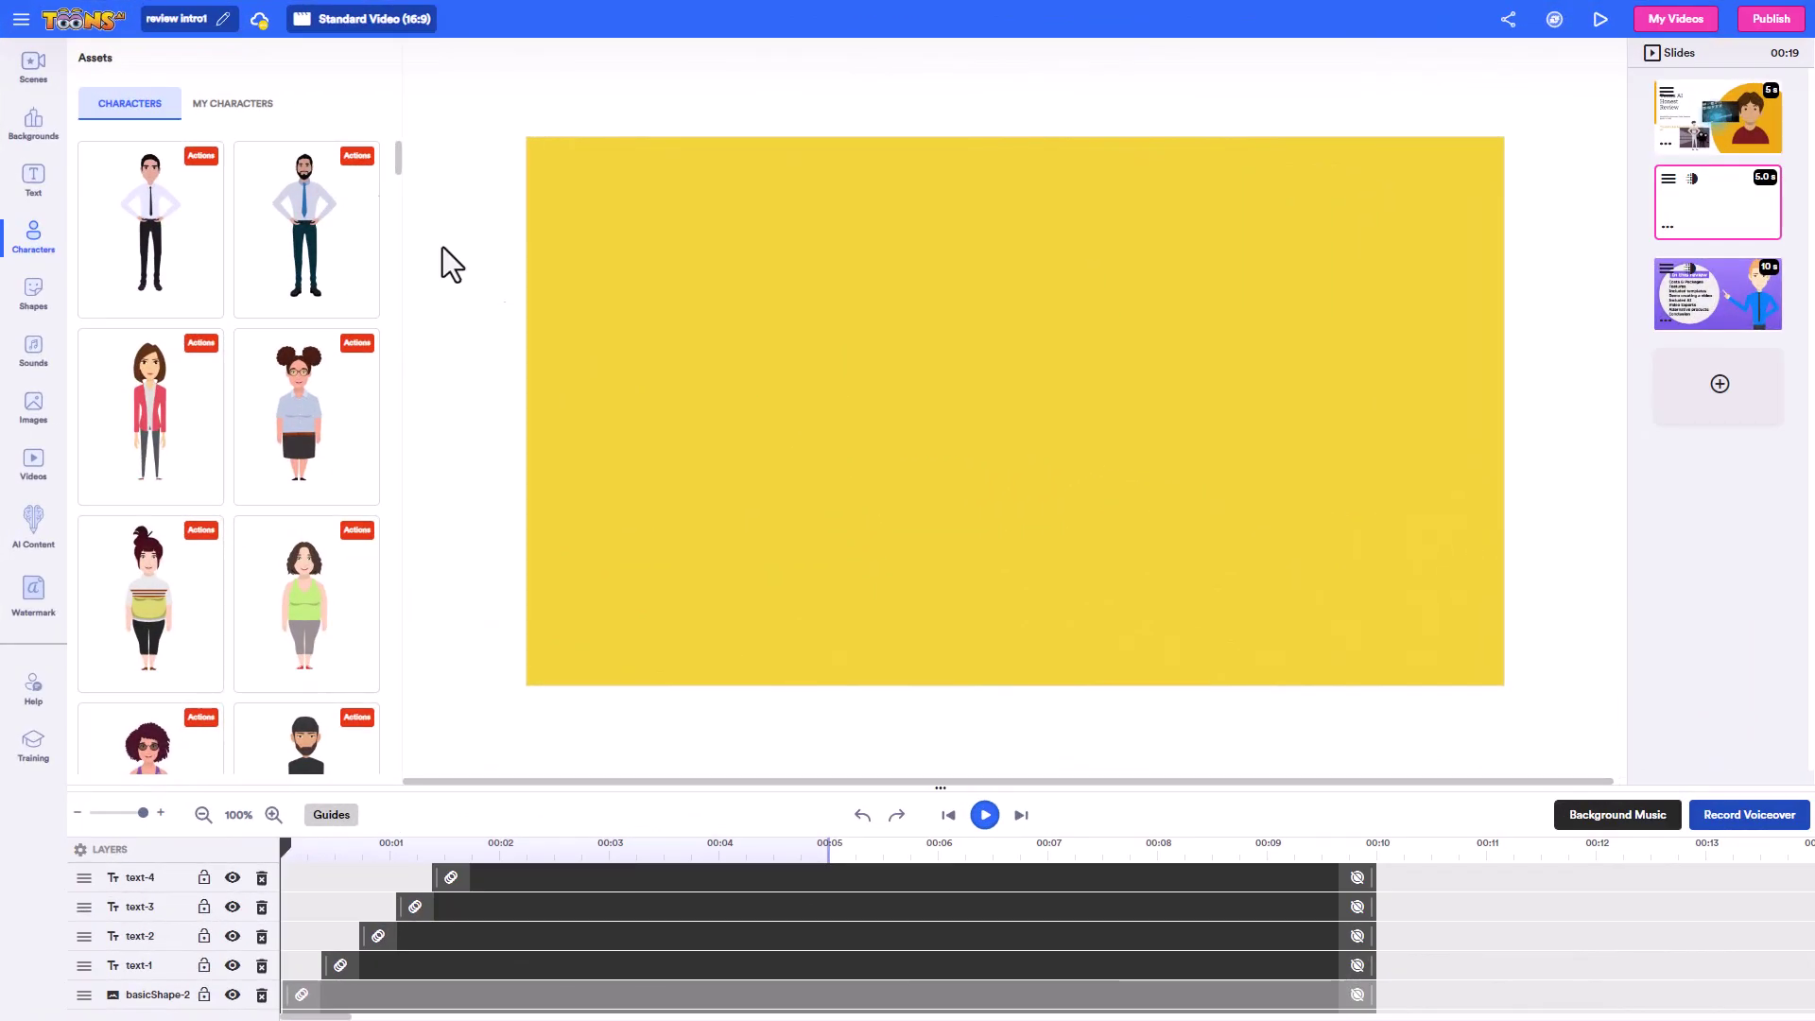
Leave the editor for the My Videos page to view the rendered videos.
left_click(21, 21)
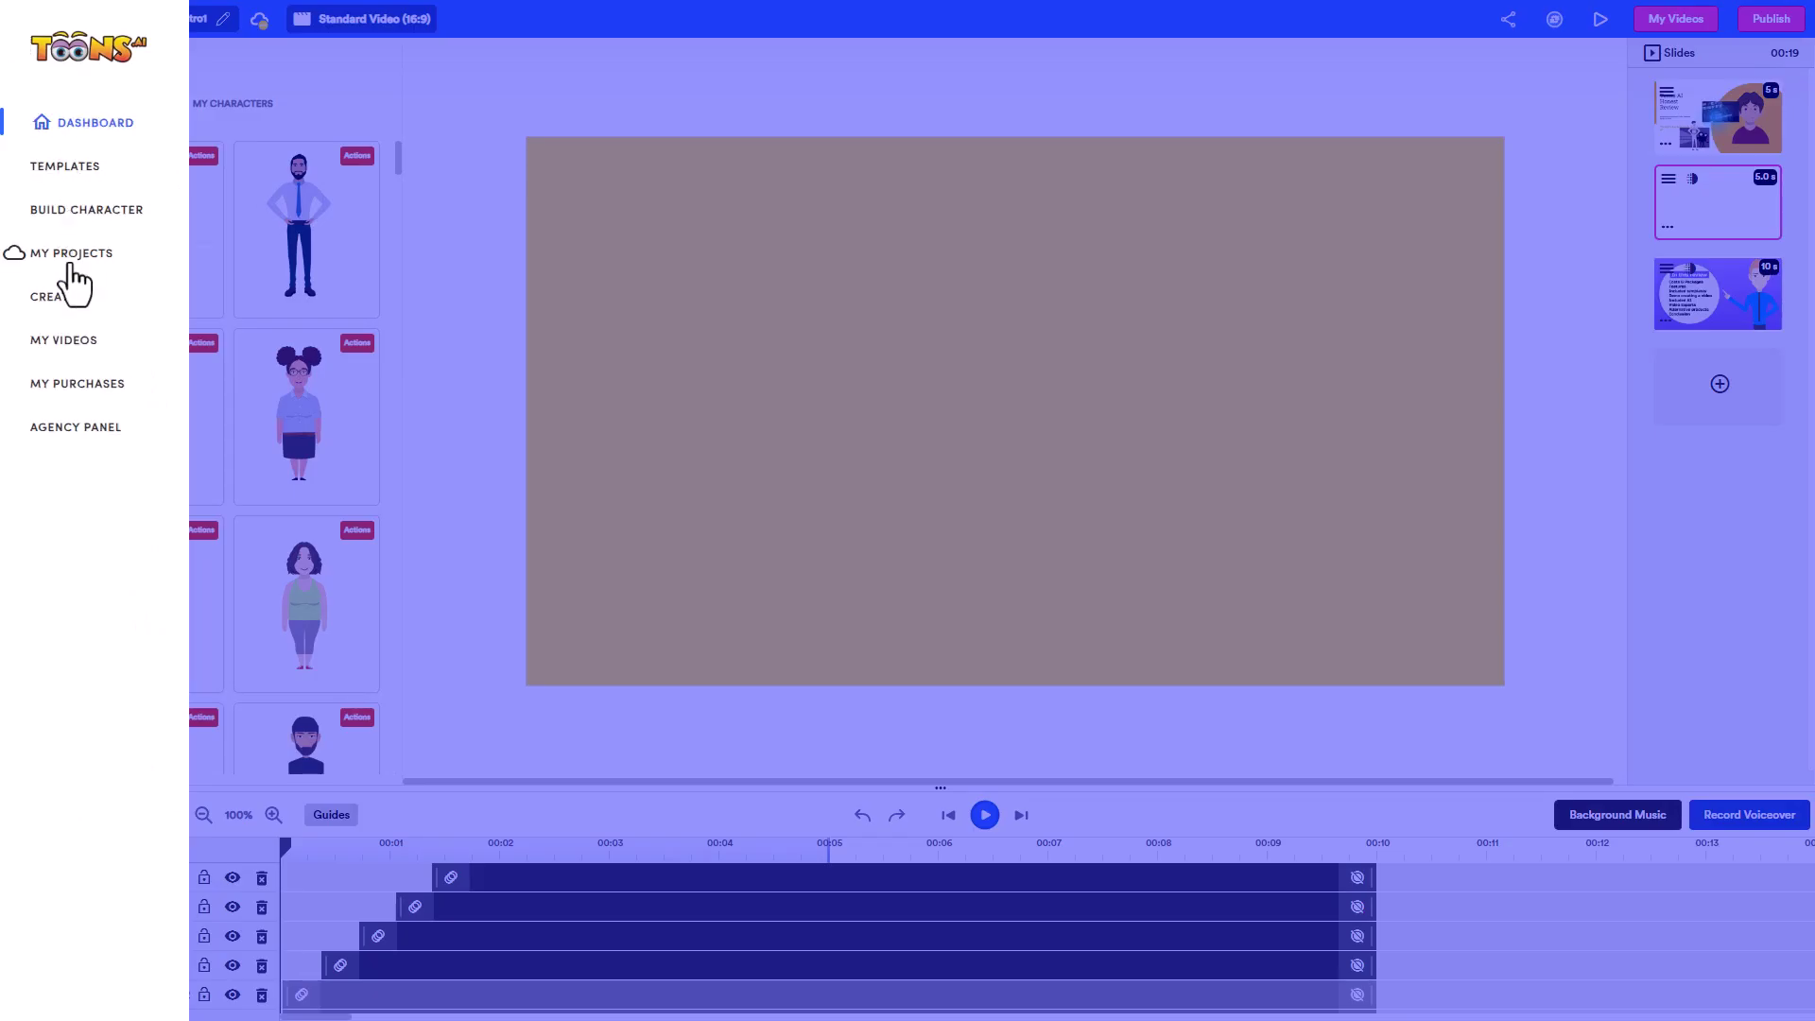
left_click(72, 339)
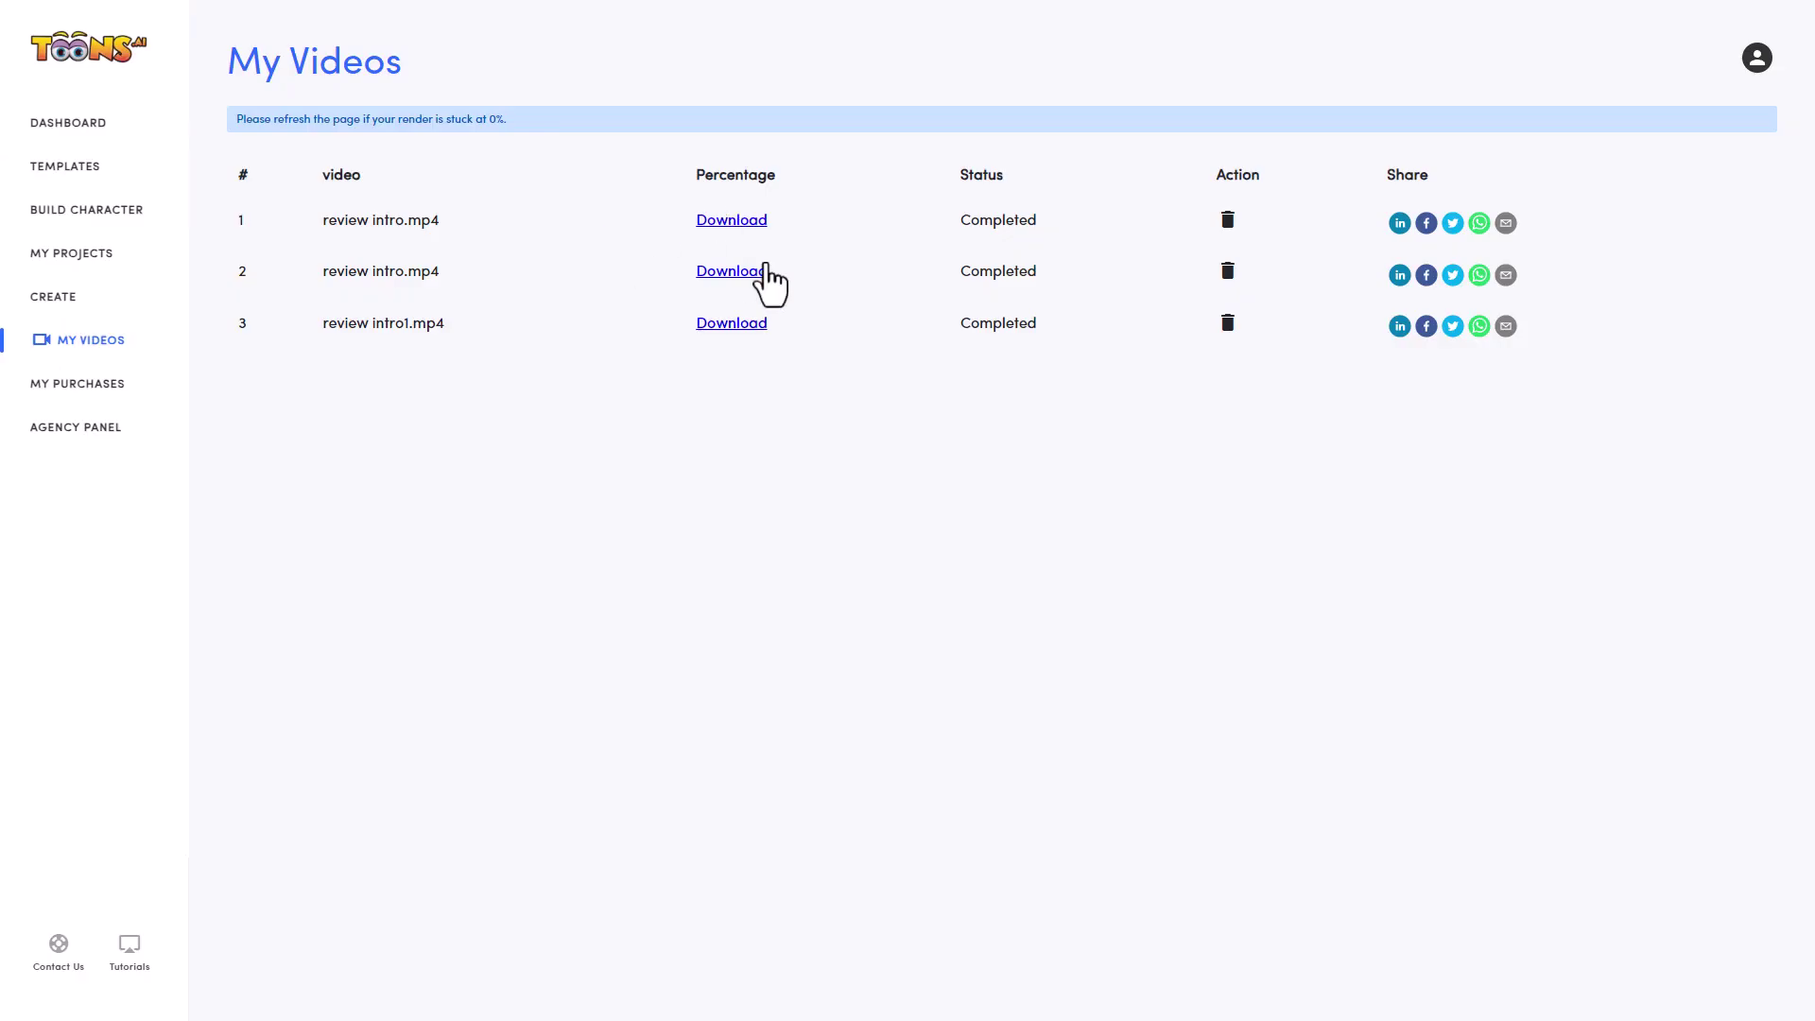